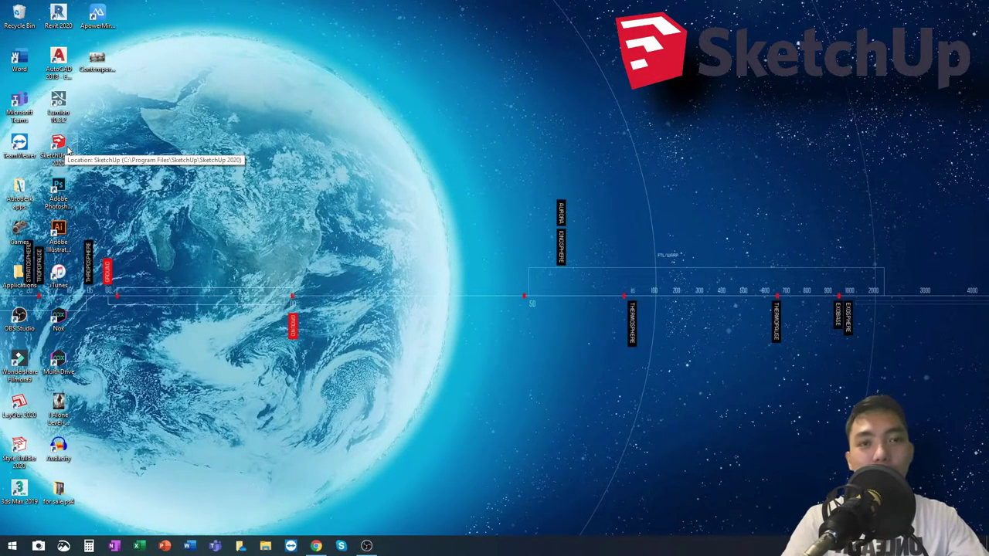
Step: Launch SketchUp Pro 2020 from its desktop shortcut to reach the Welcome window
double_click(62, 148)
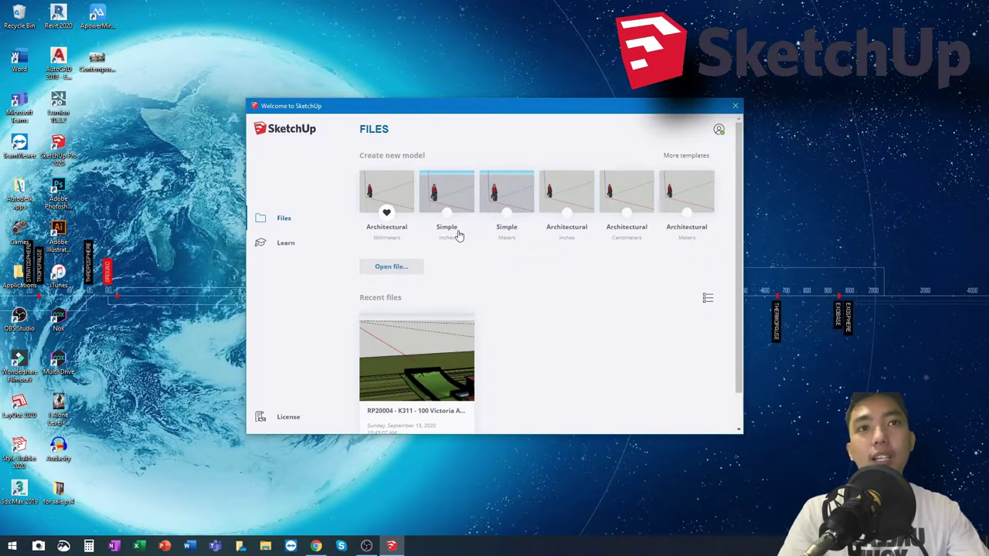
Step: Start a new model from the Architectural Millimeters template
left_click(403, 231)
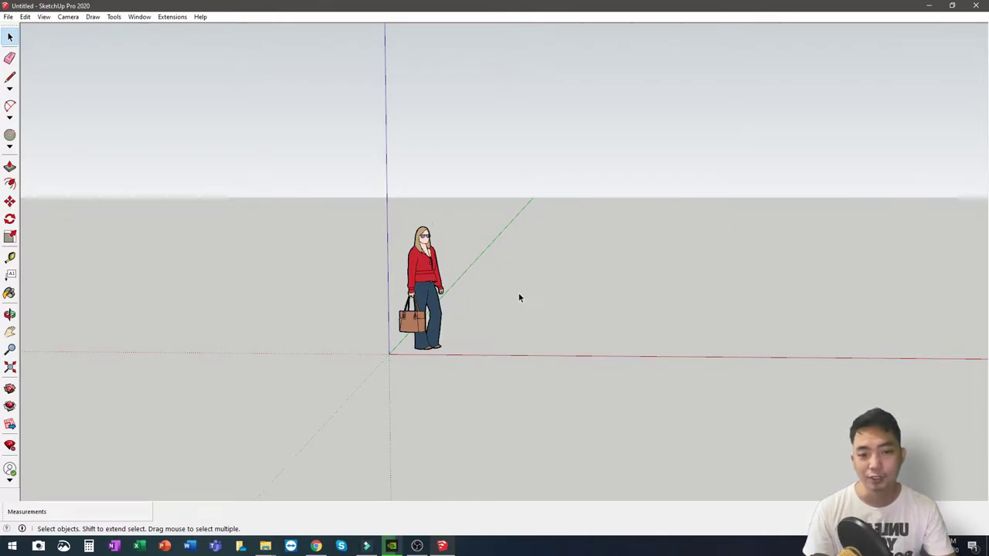
middle_click_drag(500, 294, 298, 357)
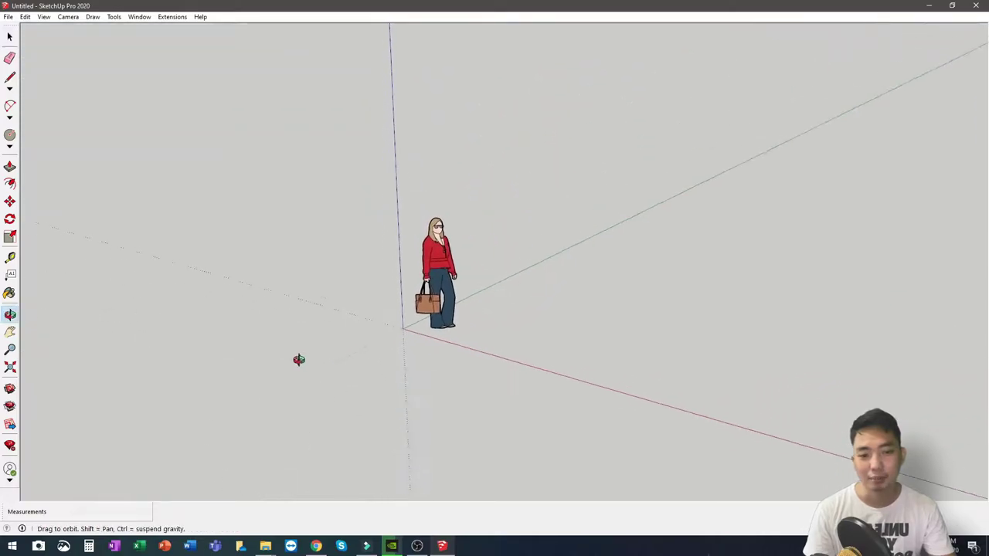
scroll(432, 261, "up", 3)
scroll(430, 257, "down", 5)
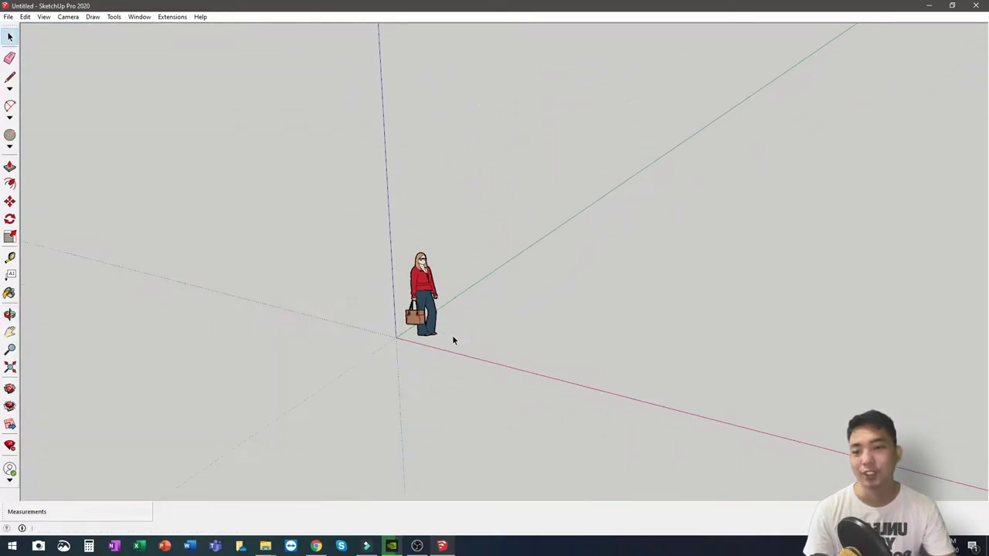
Step: Orbit the view around the origin, axes and default scale figure
middle_click_drag(453, 338, 412, 311)
scroll(436, 309, "down", 2)
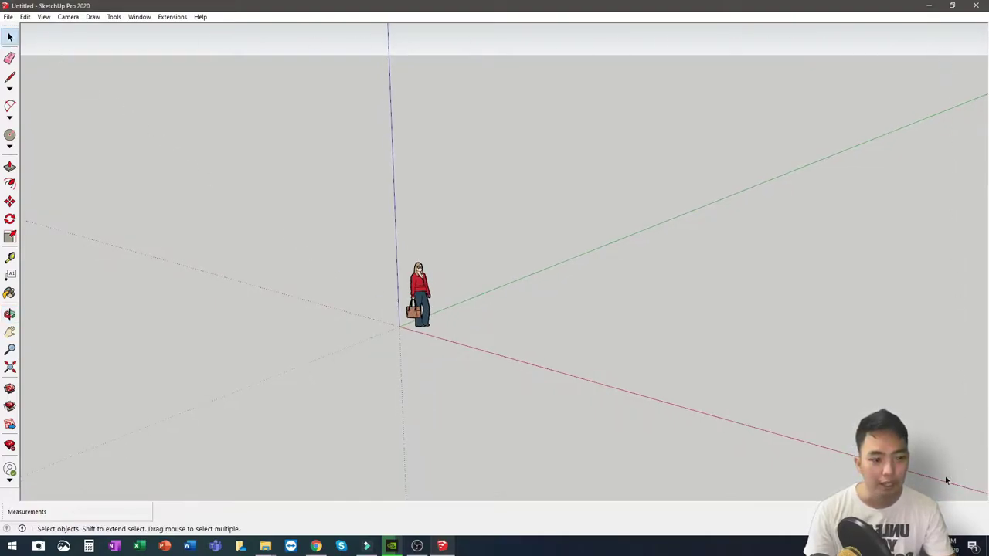
mouse_move(260, 136)
middle_mouse_down()
mouse_move(845, 163)
mouse_move(697, 209)
mouse_move(503, 245)
mouse_move(362, 371)
mouse_move(598, 345)
mouse_move(792, 296)
mouse_move(752, 195)
mouse_move(413, 367)
middle_mouse_up()
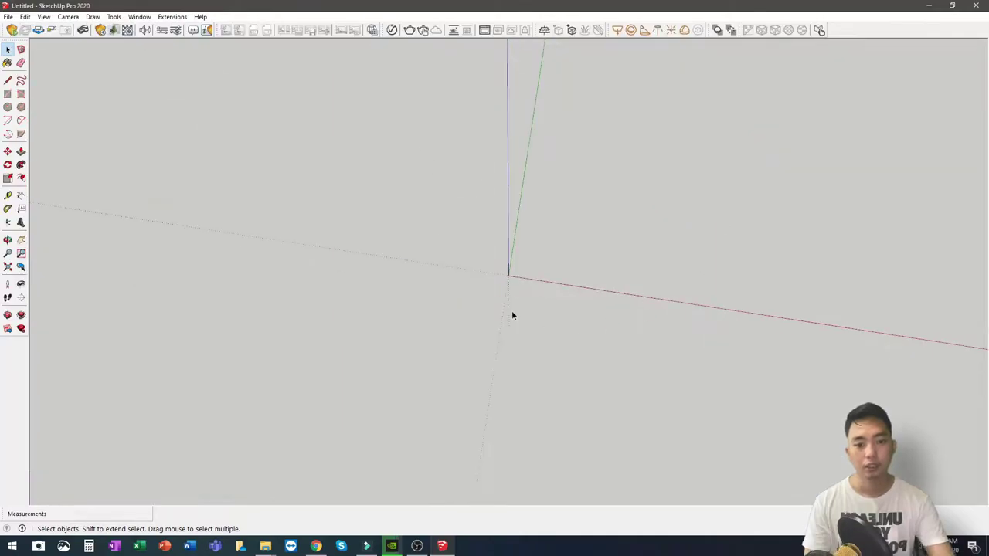
middle_click_drag(512, 314, 340, 185)
mouse_move(517, 296)
middle_mouse_down()
mouse_move(455, 314)
mouse_move(492, 314)
middle_mouse_up()
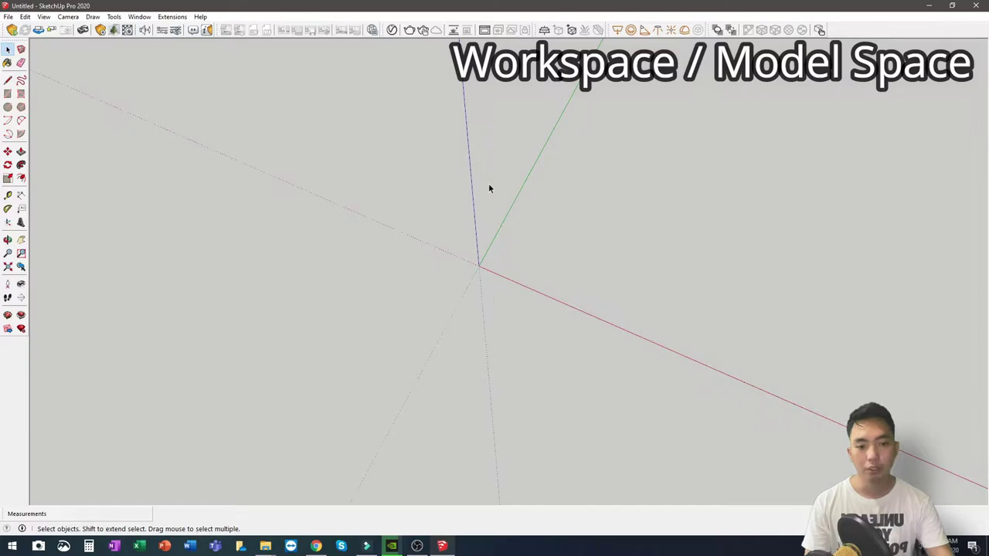
middle_click_drag(543, 303, 548, 271)
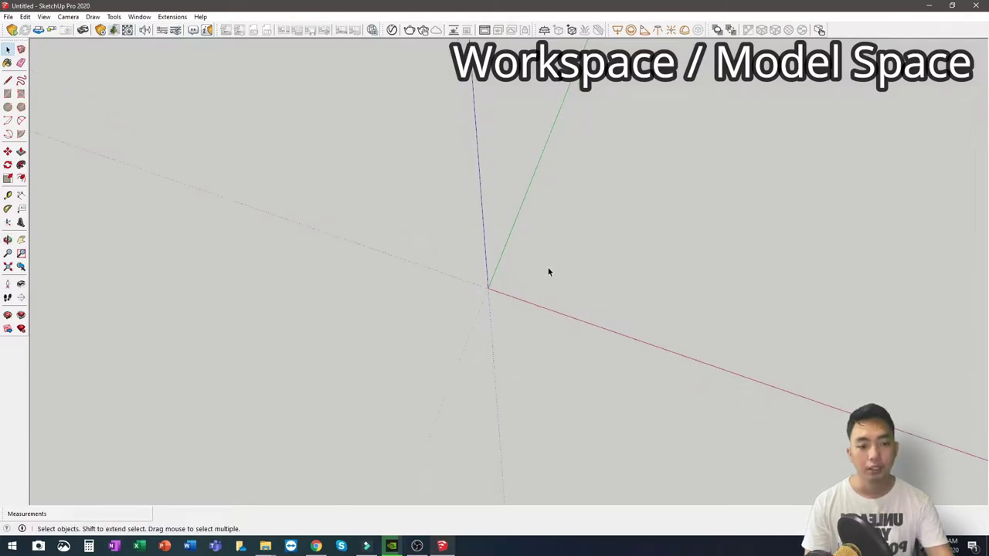
mouse_move(585, 340)
middle_mouse_down()
mouse_move(418, 316)
mouse_move(676, 351)
mouse_move(600, 340)
mouse_move(499, 252)
middle_mouse_up()
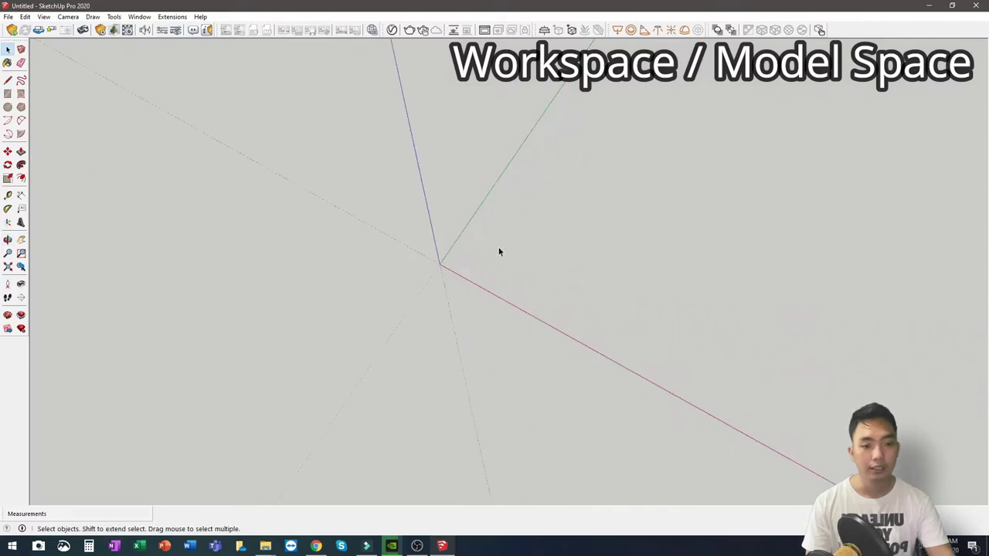
middle_click_drag(488, 196, 469, 163)
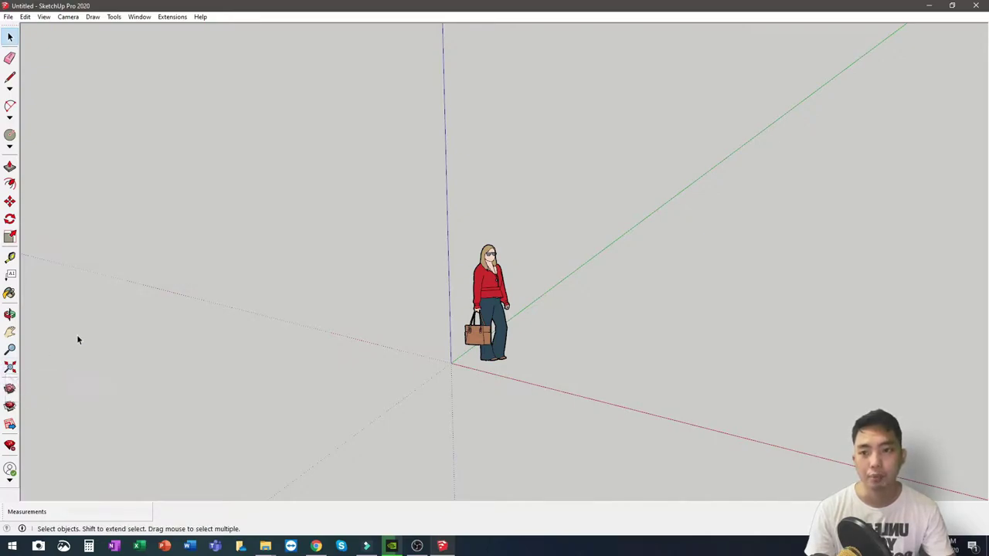
left_click(8, 17)
mouse_move(26, 17)
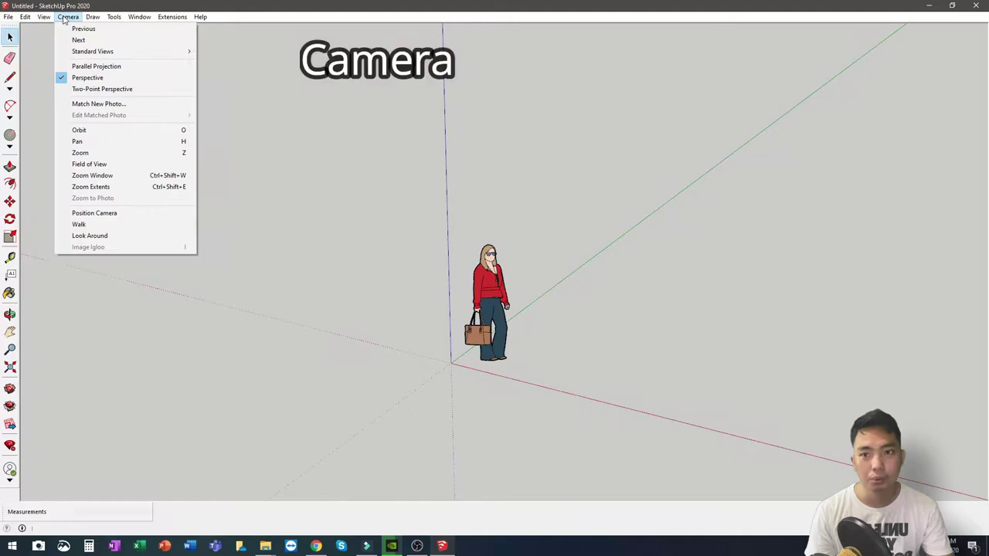
mouse_move(98, 21)
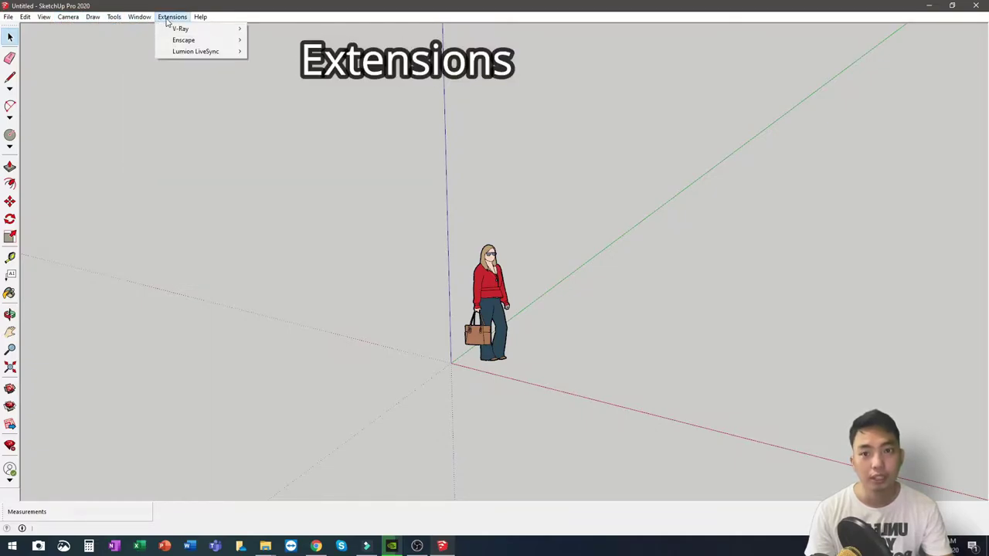
mouse_move(203, 22)
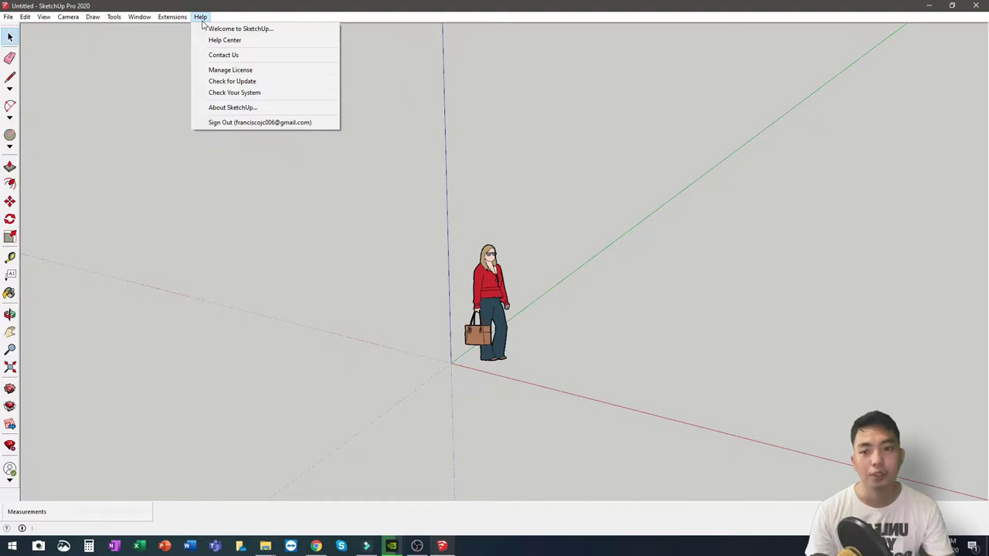
key("Escape")
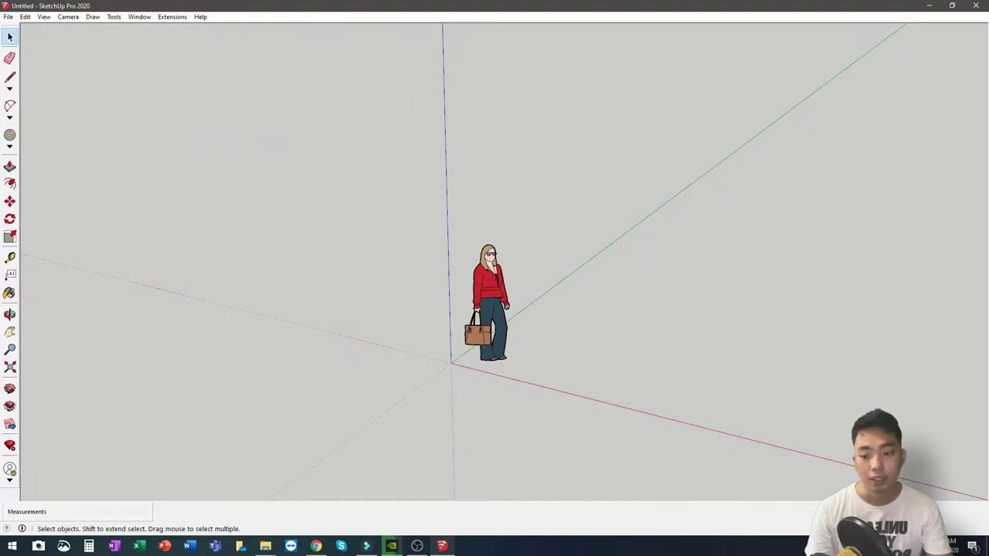
left_click(22, 528)
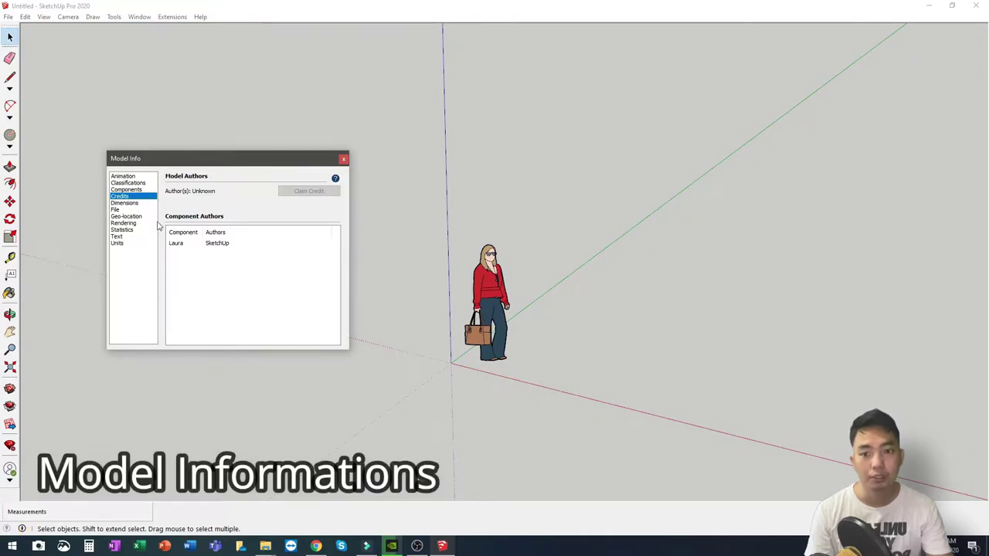
left_click(141, 176)
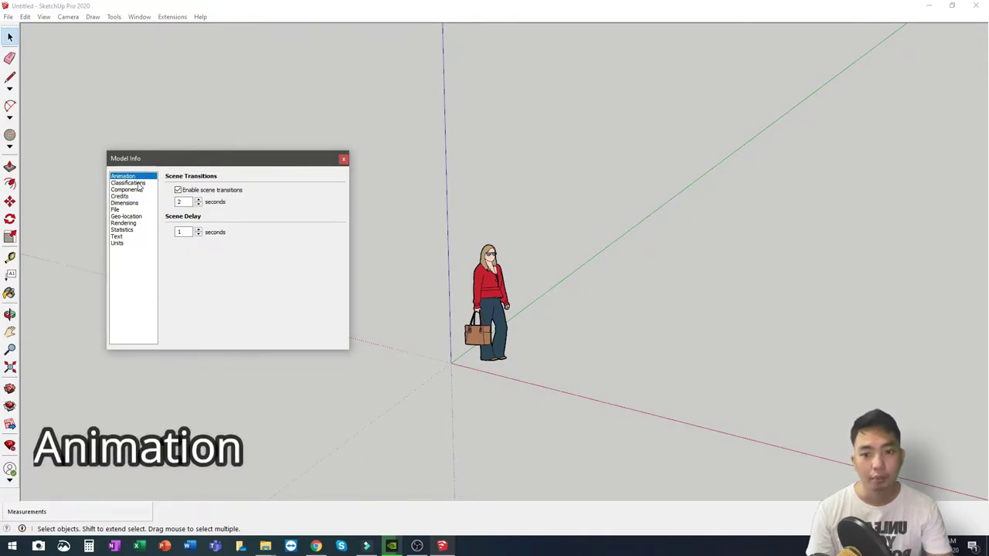
left_click(132, 183)
left_click(133, 190)
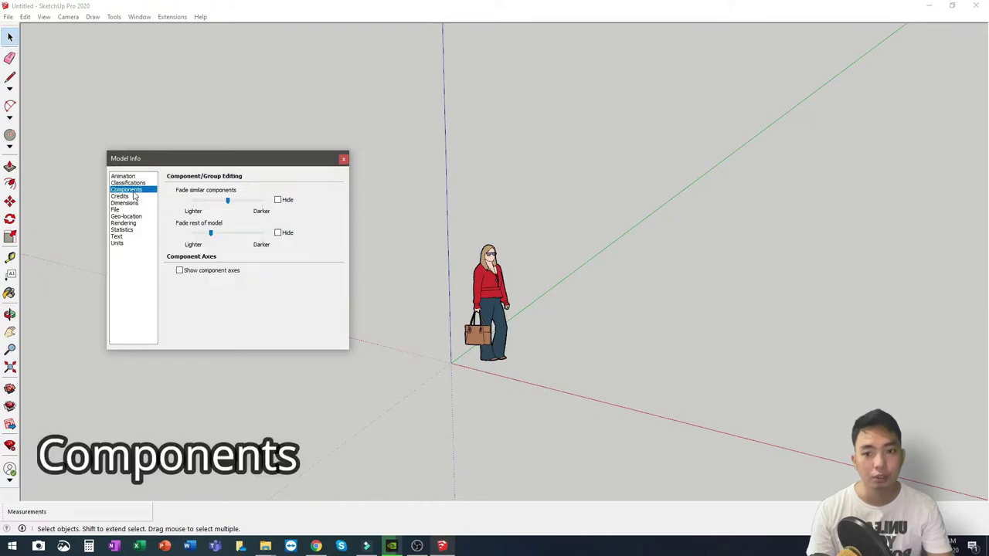
left_click(122, 197)
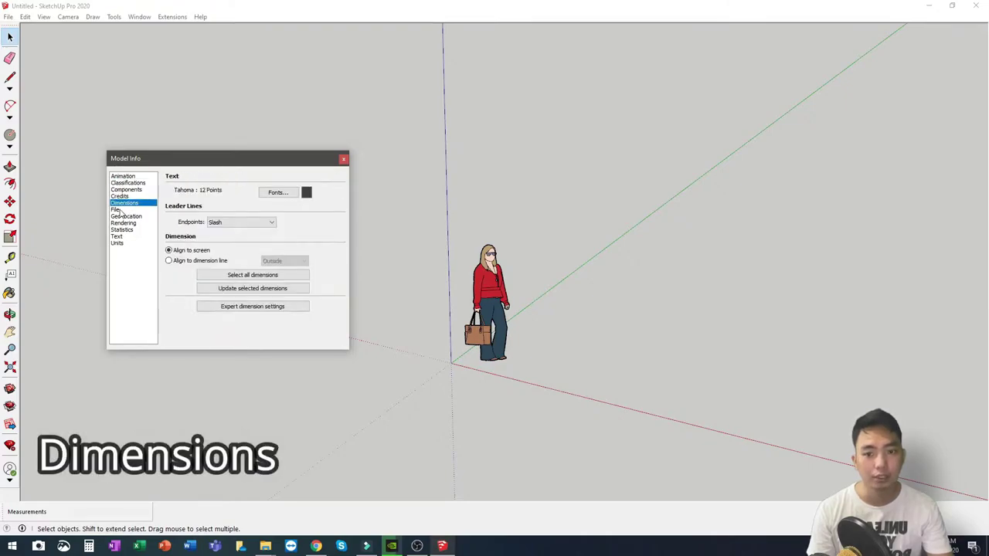
left_click(120, 211)
left_click(125, 216)
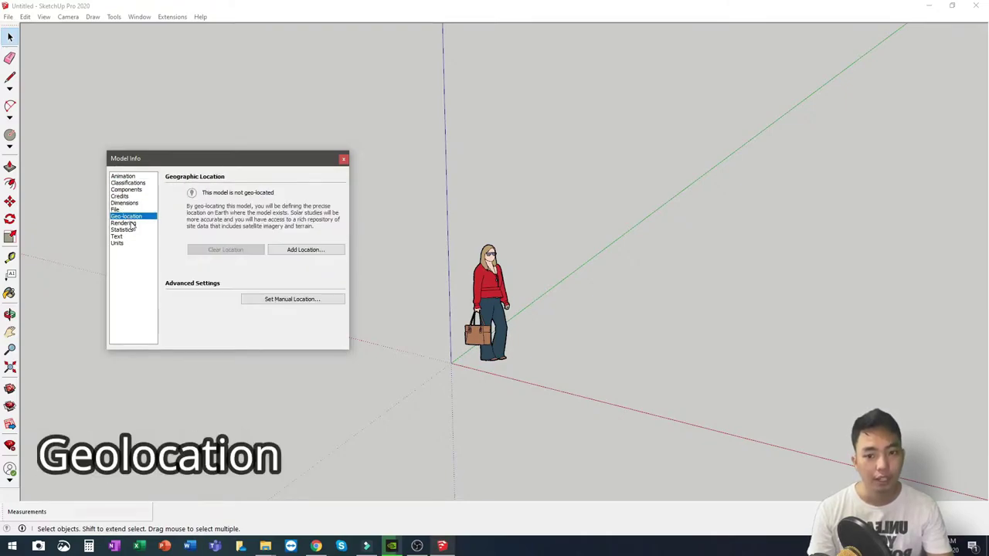
left_click(125, 224)
left_click(124, 231)
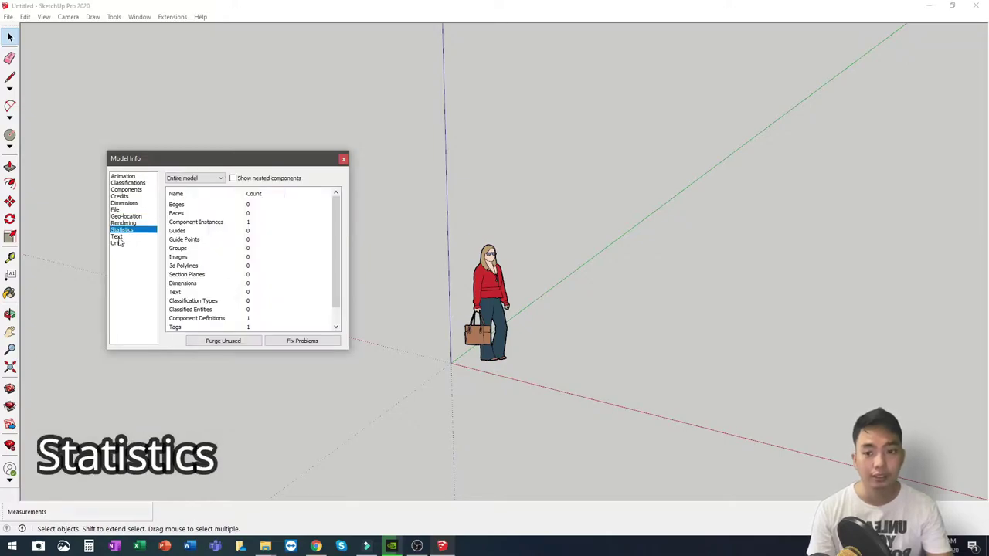
left_click(117, 237)
left_click(116, 243)
left_click(343, 158)
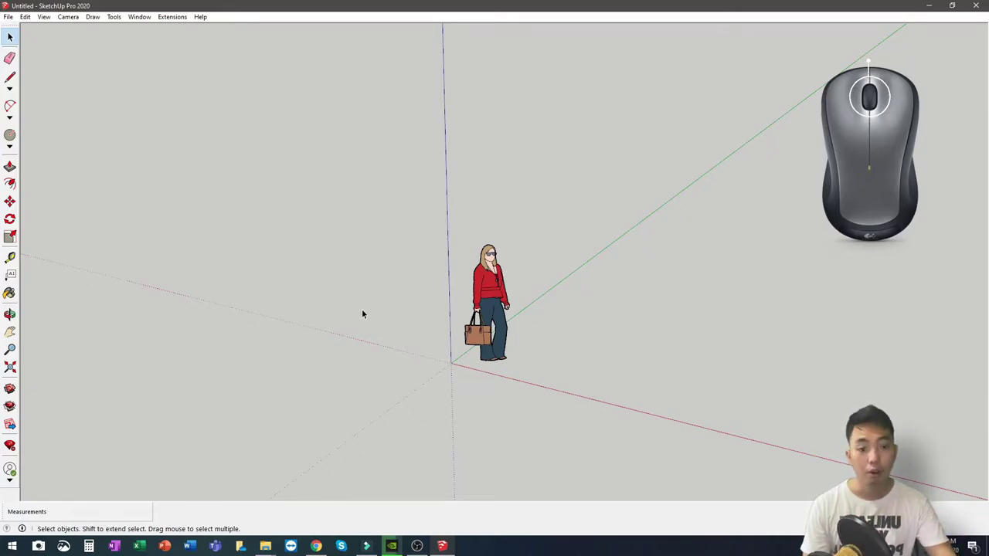
Step: Orbit the view around the scale figure with the O shortcut
middle_click_drag(358, 311, 406, 345)
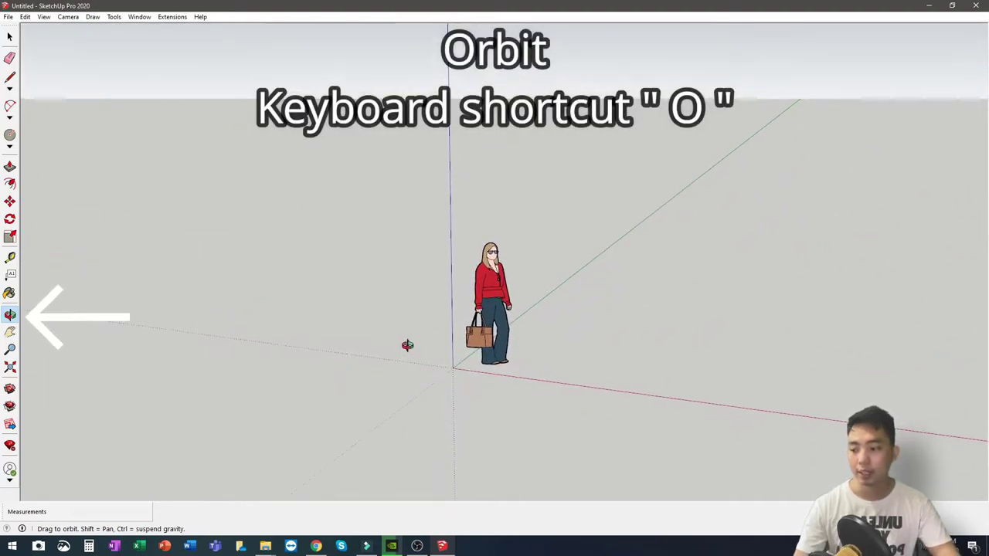
key("space")
key("o")
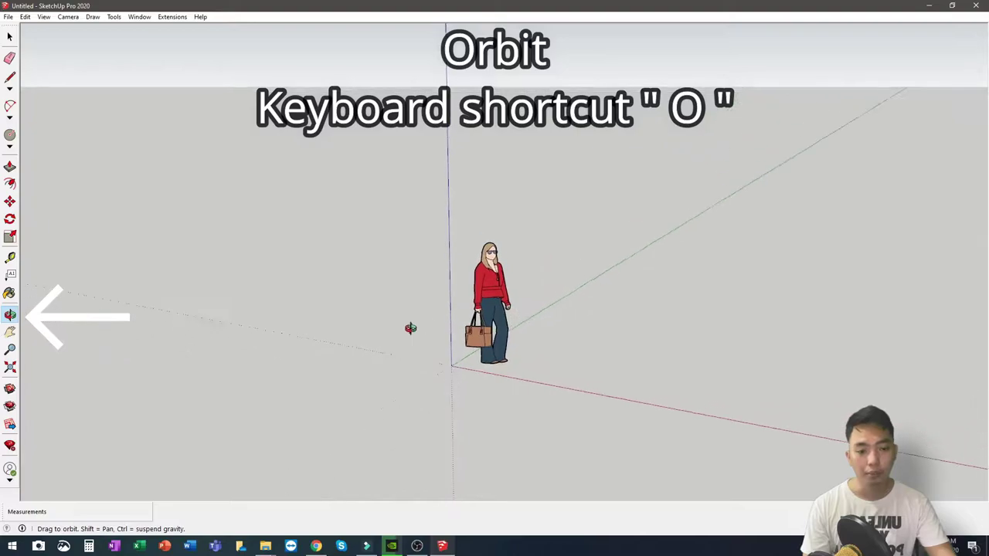
left_click_drag(408, 327, 452, 360)
key("space")
key("o")
key("space")
key("o")
Step: Pan the view across the model and bring the figure back to centre
key("h")
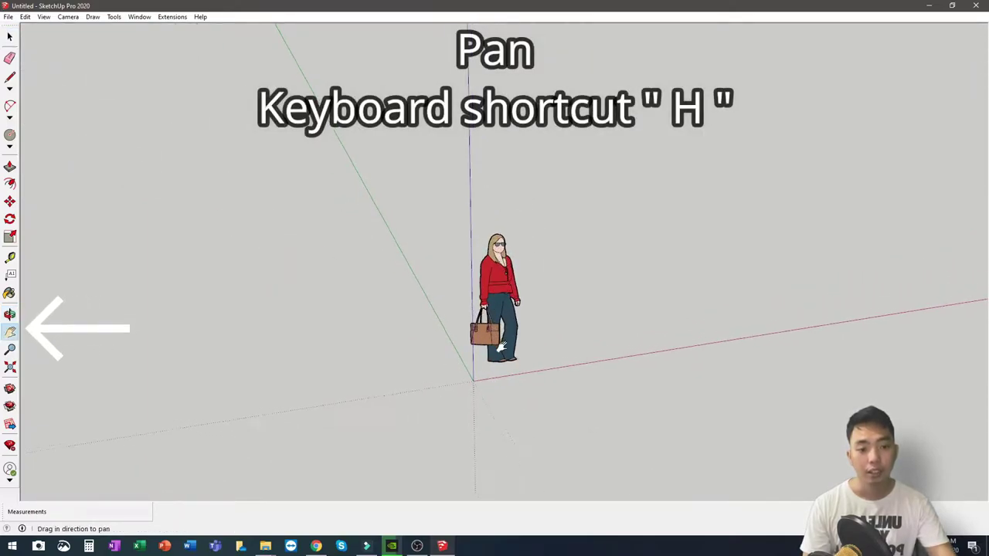
left_click_drag(588, 298, 788, 258)
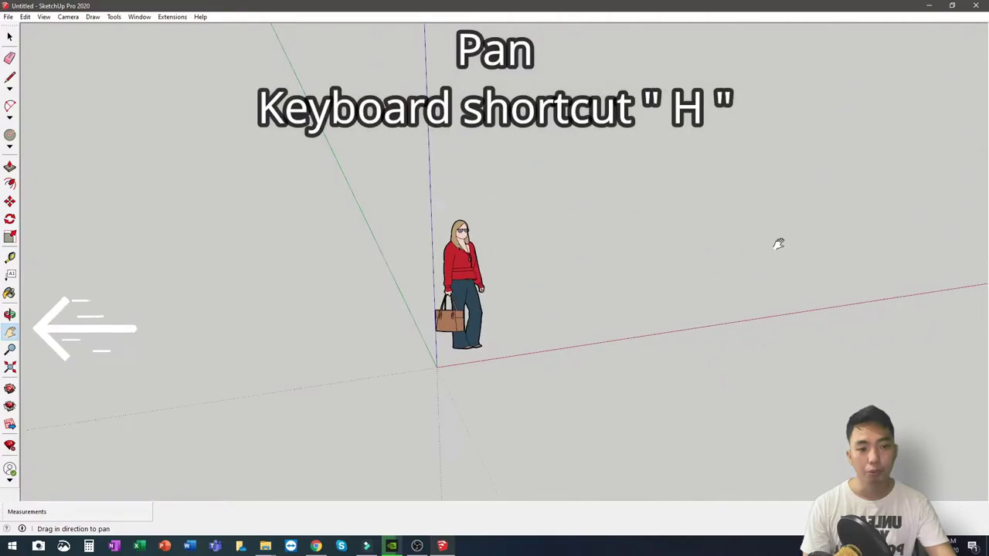
left_click_drag(778, 245, 848, 112)
left_click_drag(696, 323, 583, 265)
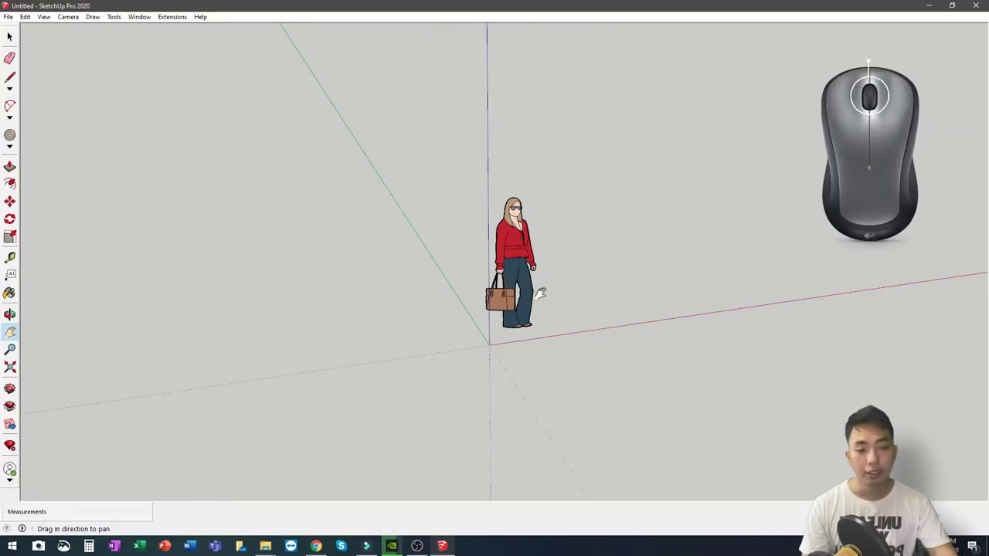
Step: Zoom and orbit to a close-up of the figure's torso
scroll(522, 225, "up", 5)
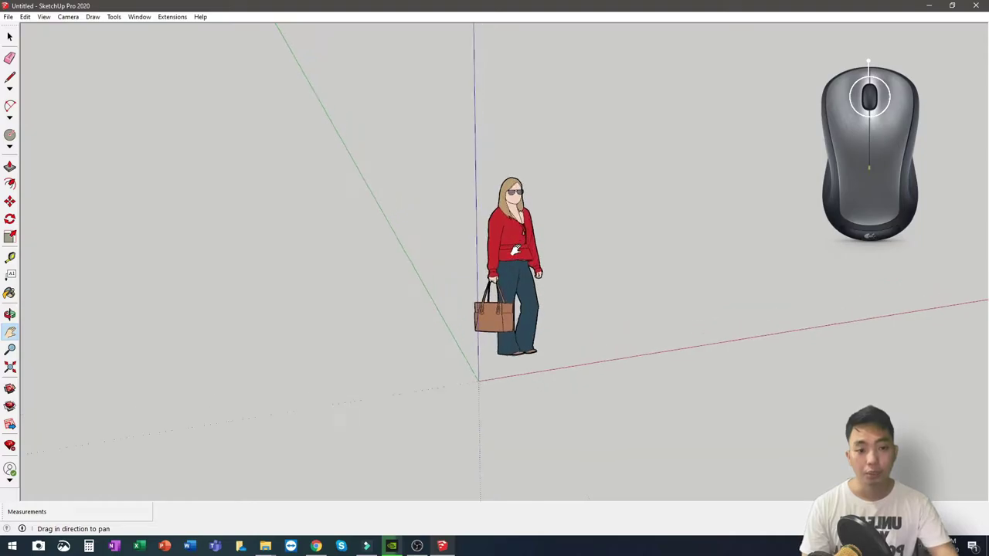
scroll(530, 234, "up", 3)
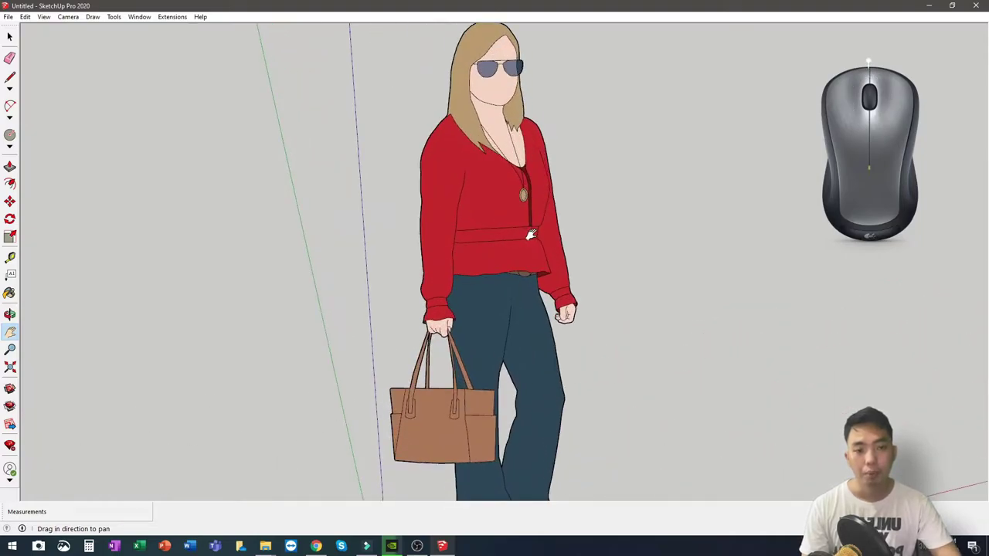
scroll(530, 234, "down", 3)
scroll(530, 234, "down", 4)
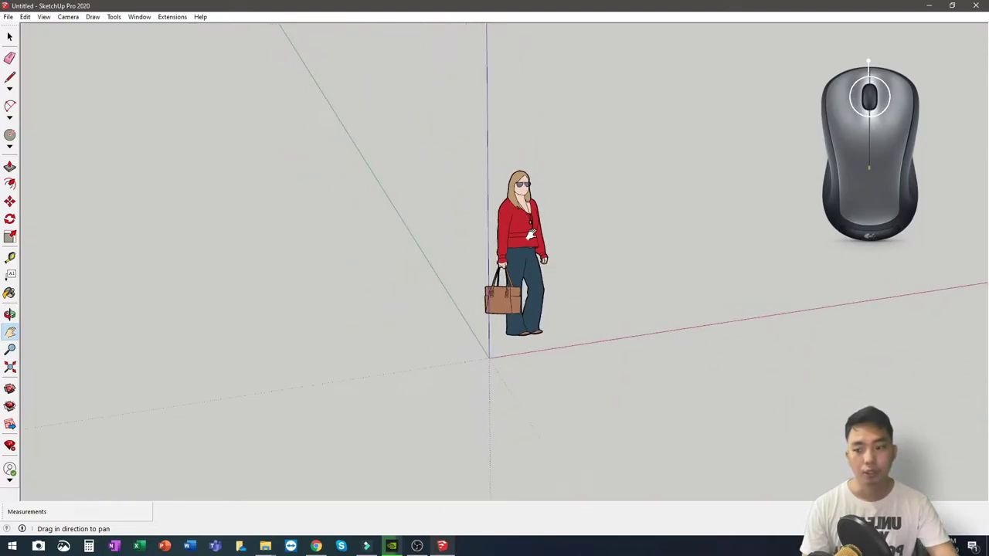
scroll(541, 260, "up", 7)
mouse_move(540, 261)
middle_mouse_down()
mouse_move(510, 266)
mouse_move(495, 286)
middle_mouse_up()
scroll(478, 308, "down", 5)
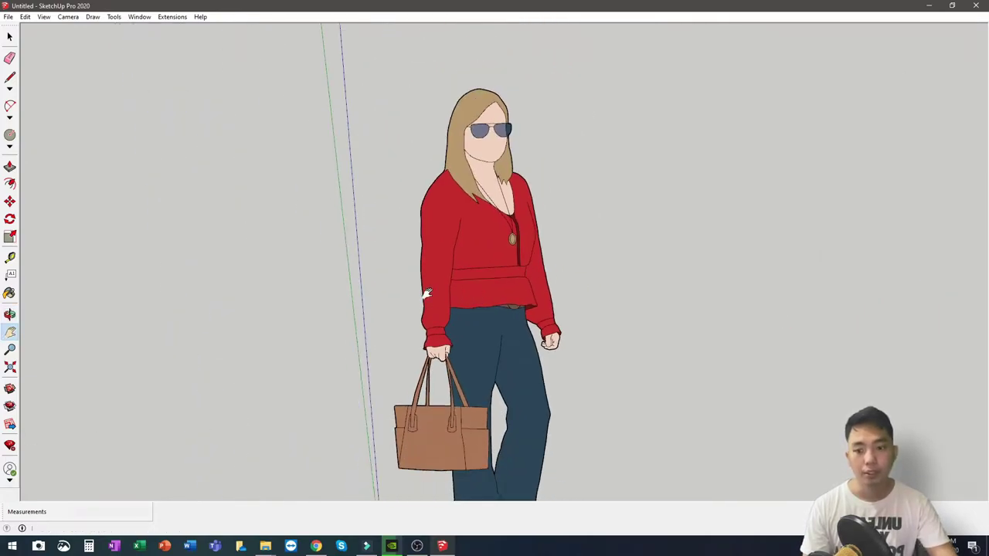
Step: Apply Zoom Extents to fit the whole model in the view
left_click(10, 368)
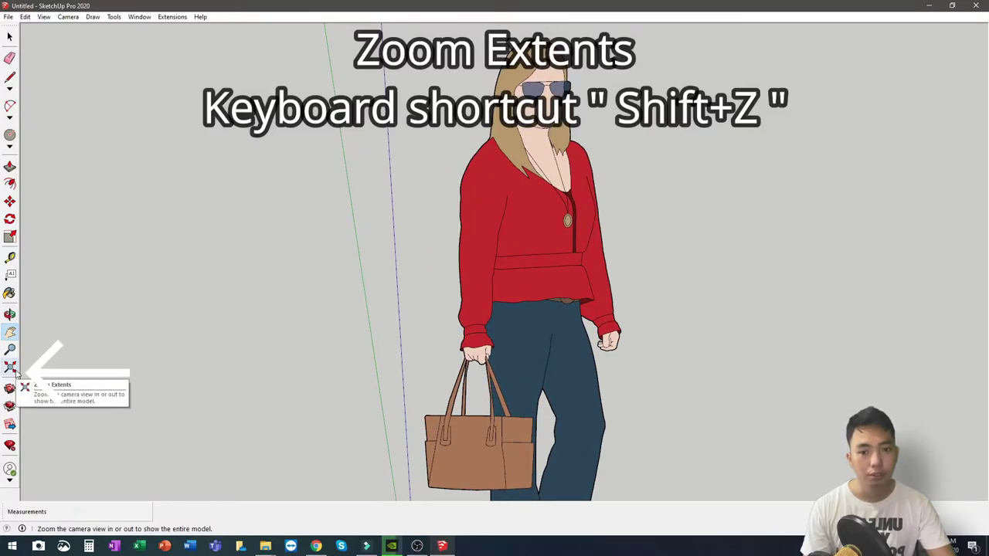
left_click(10, 369)
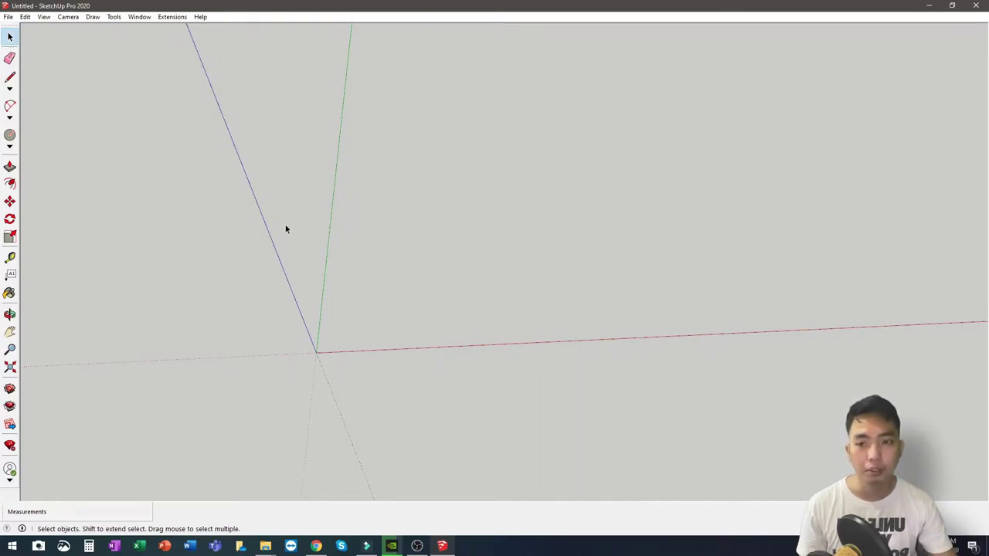
Step: Turn off Large Icons in the Toolbars settings
left_click(44, 16)
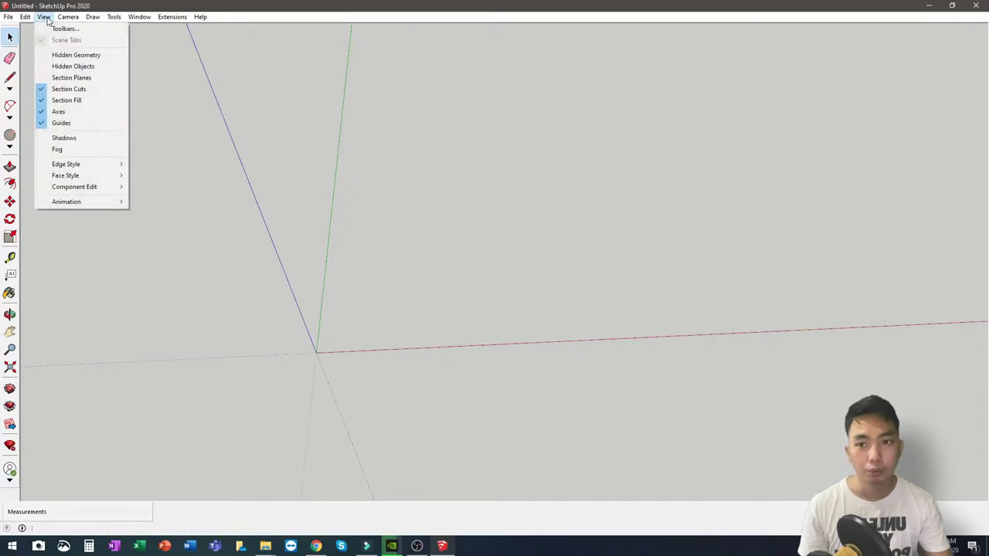
left_click(52, 29)
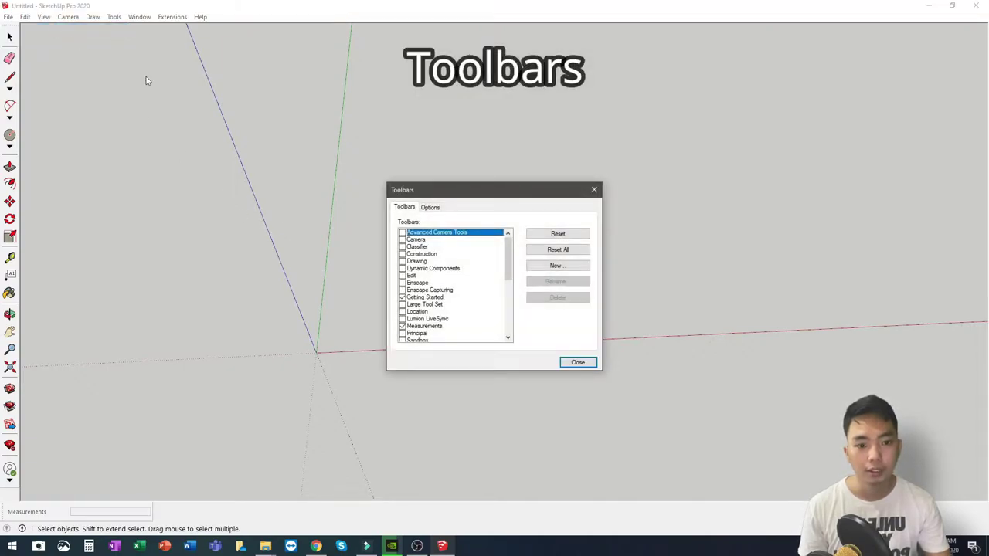
left_click(430, 208)
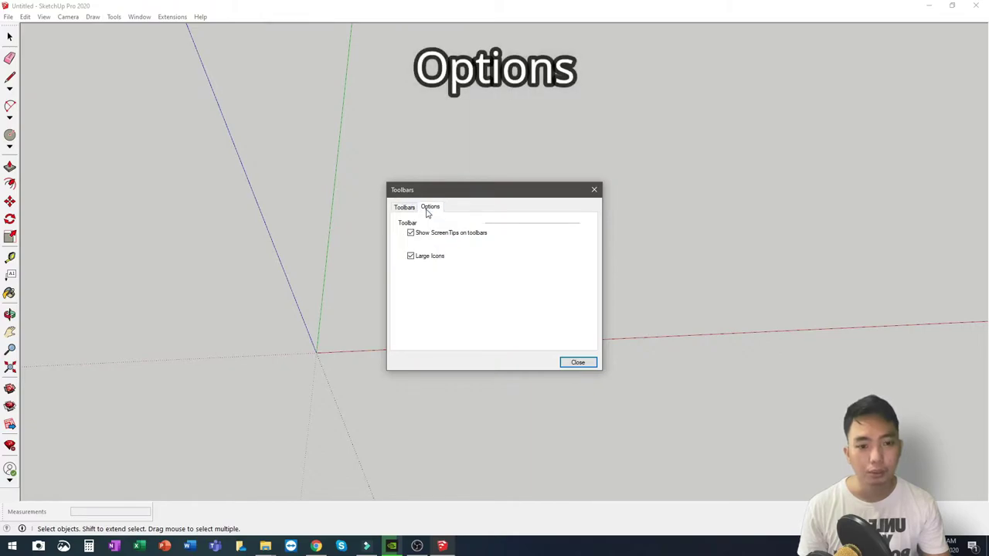
left_click(411, 256)
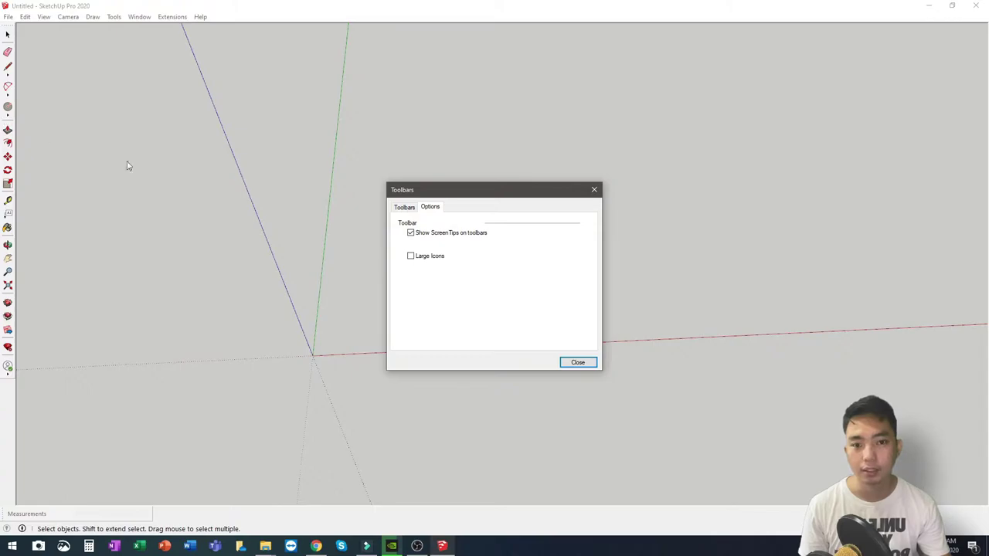
left_click(404, 207)
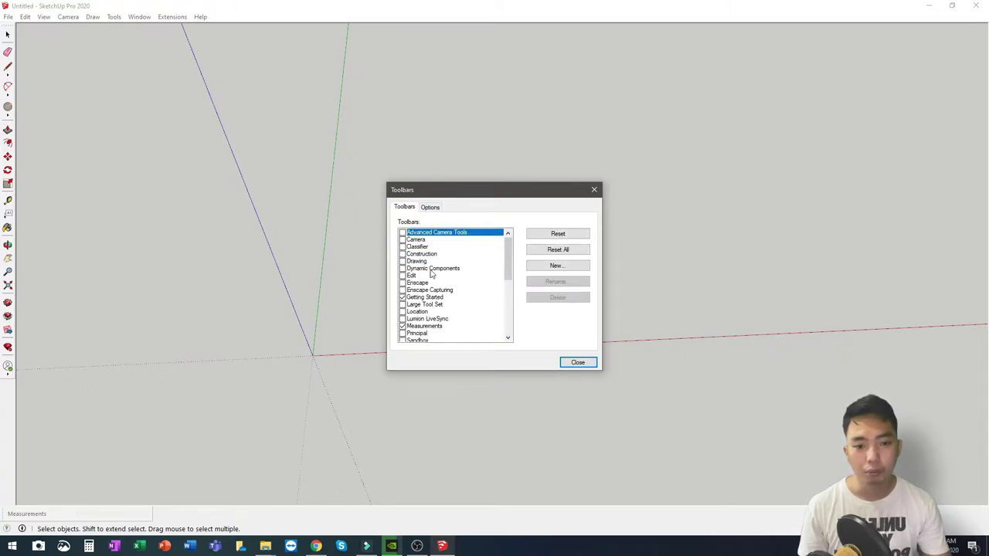
Step: Hide the Getting Started toolbar and dock the Large Tool Set on the left
scroll(431, 273, "down", 6)
scroll(421, 254, "up", 6)
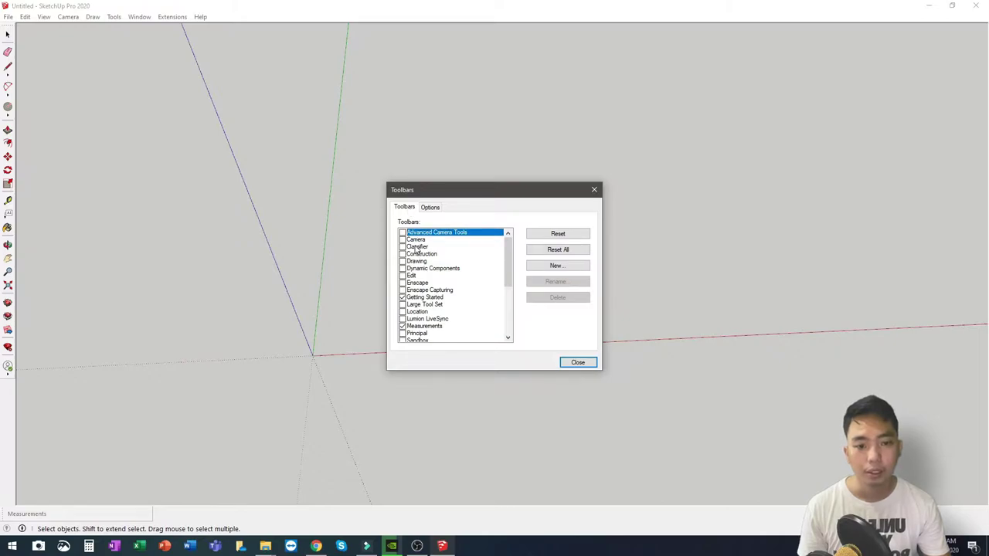
scroll(418, 255, "down", 1)
left_click(407, 268)
left_click(402, 276)
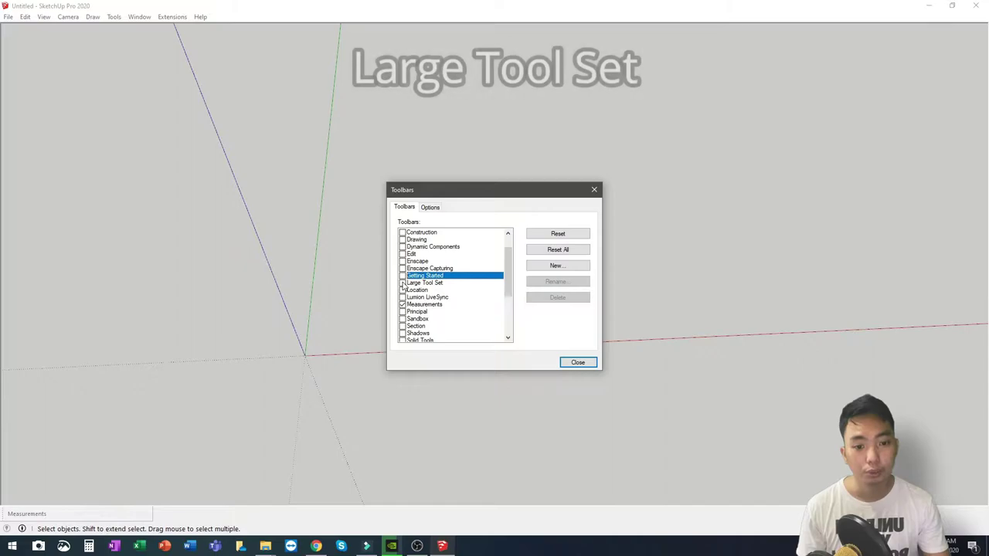
left_click(402, 283)
left_click_drag(106, 78, 3, 10)
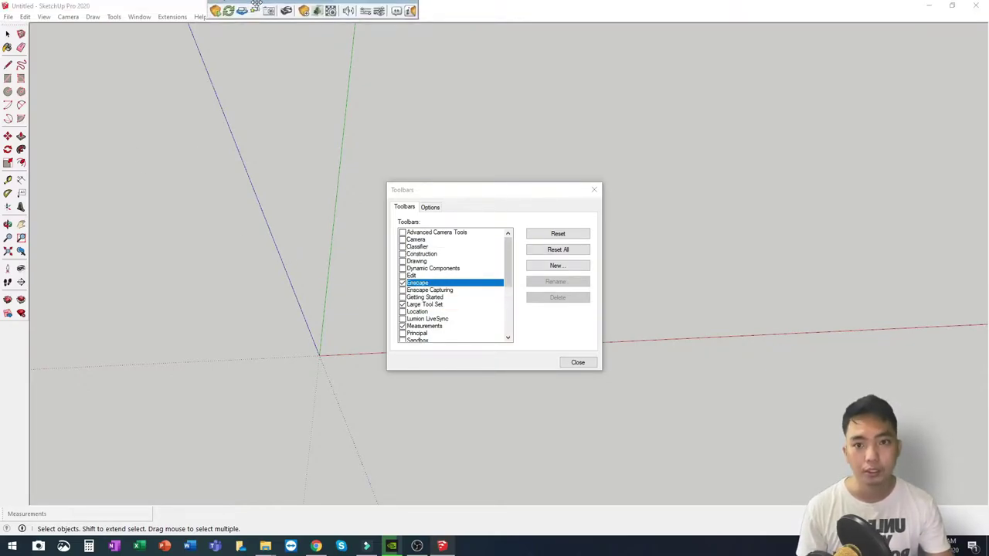
Step: Show the Enscape and Enscape Capturing toolbars and dock them at the top
left_click_drag(224, 4, 23, 29)
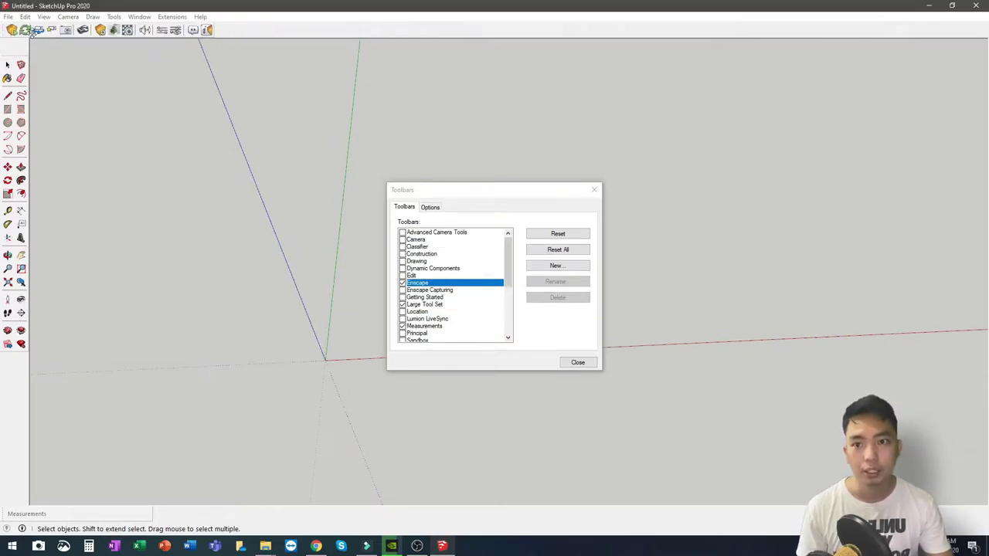
scroll(456, 285, "down", 2)
left_click(401, 246)
left_click_drag(186, 4, 248, 30)
scroll(464, 287, "down", 3)
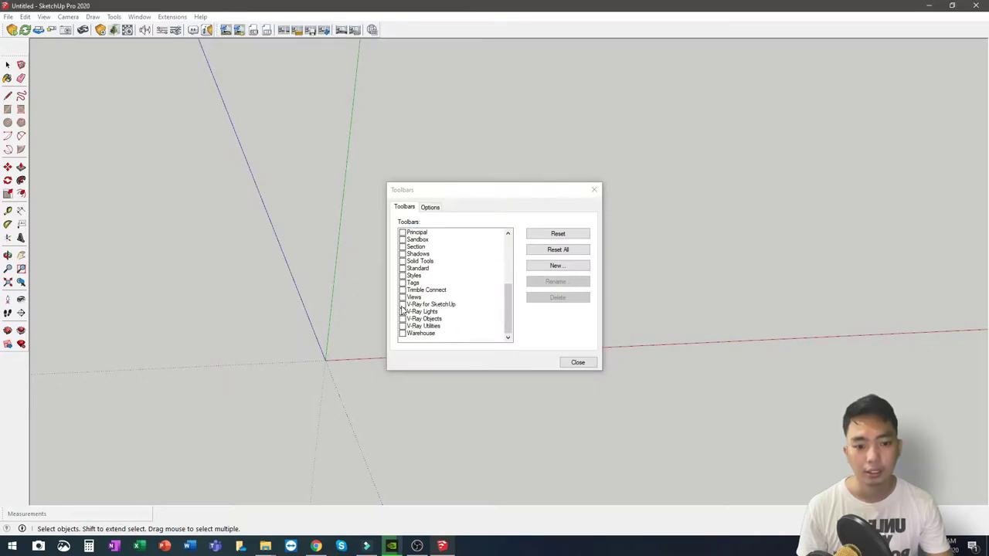
Step: Show and dock the V-Ray for SketchUp, Lights, Objects and Utilities toolbars
left_click(402, 304)
left_click(402, 312)
left_click(402, 326)
left_click(401, 318)
left_click_drag(173, 92, 405, 29)
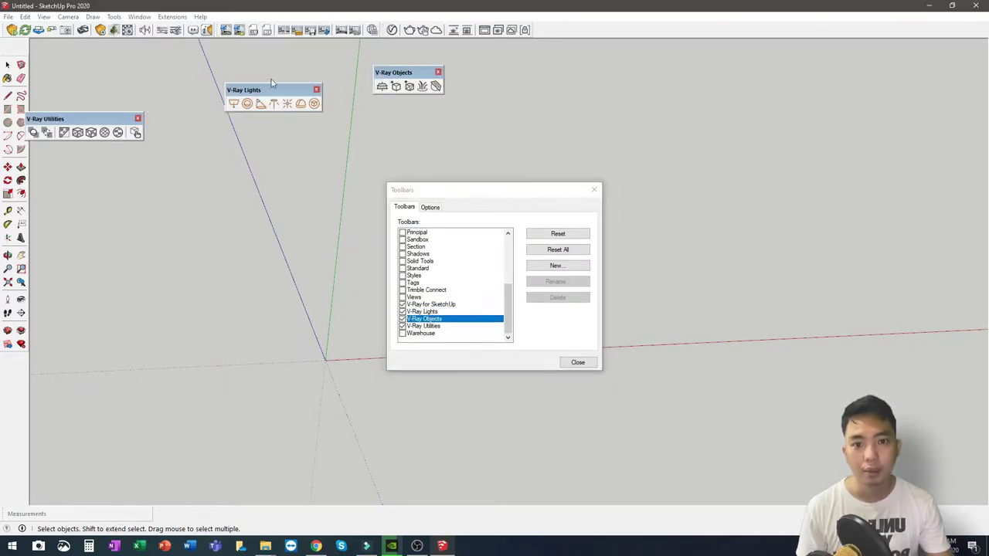
left_click_drag(243, 90, 564, 30)
left_click_drag(394, 73, 544, 29)
left_click_drag(54, 119, 738, 29)
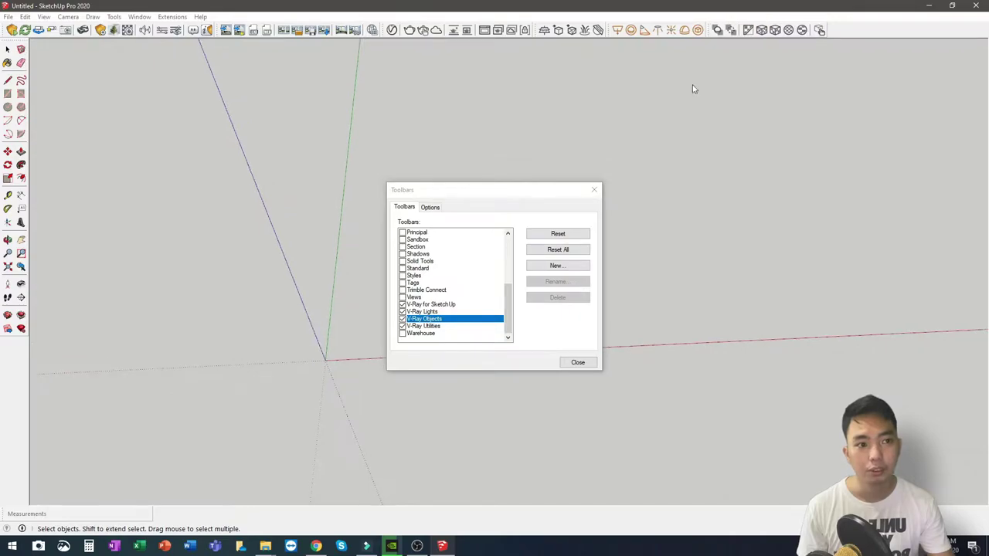
left_click(576, 363)
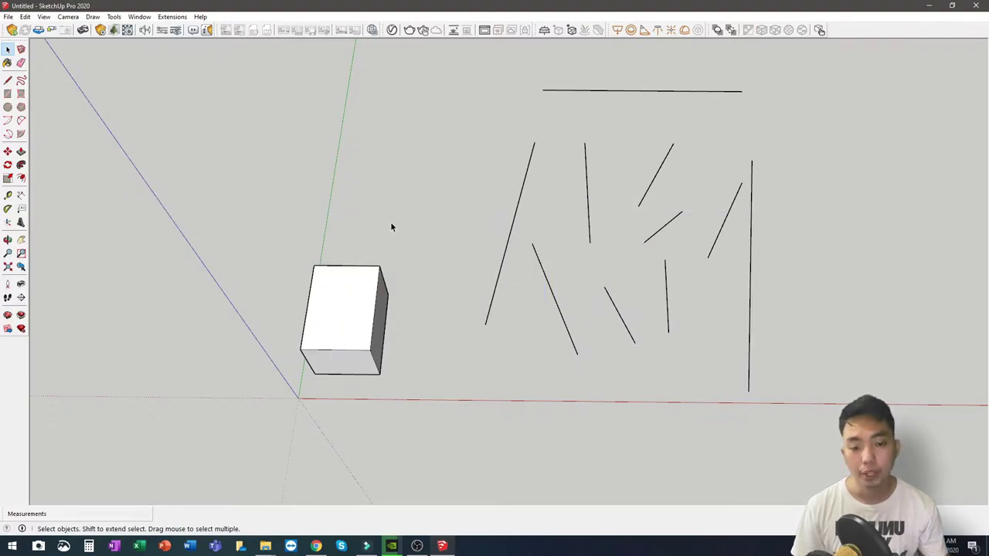
left_click(377, 294)
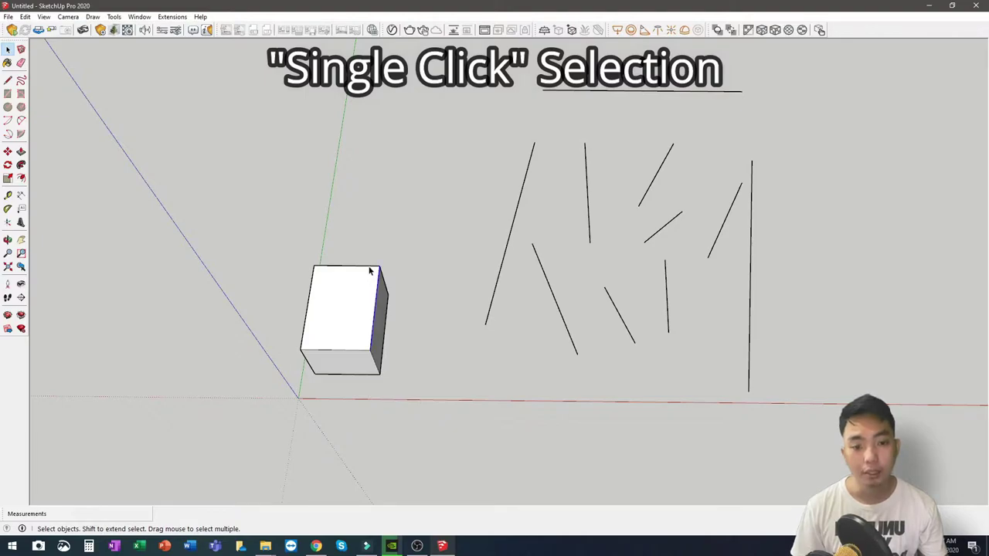
left_click(360, 289)
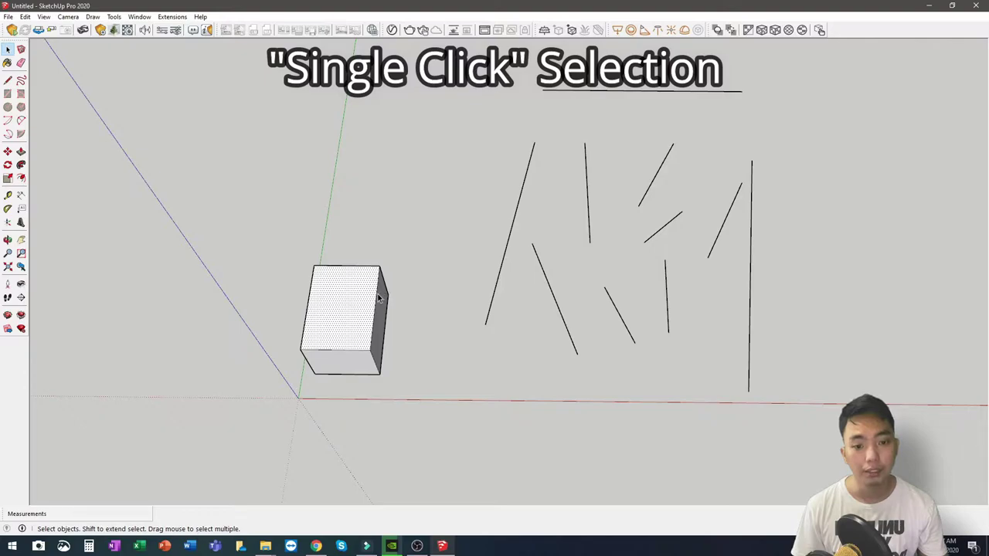
left_click(379, 298)
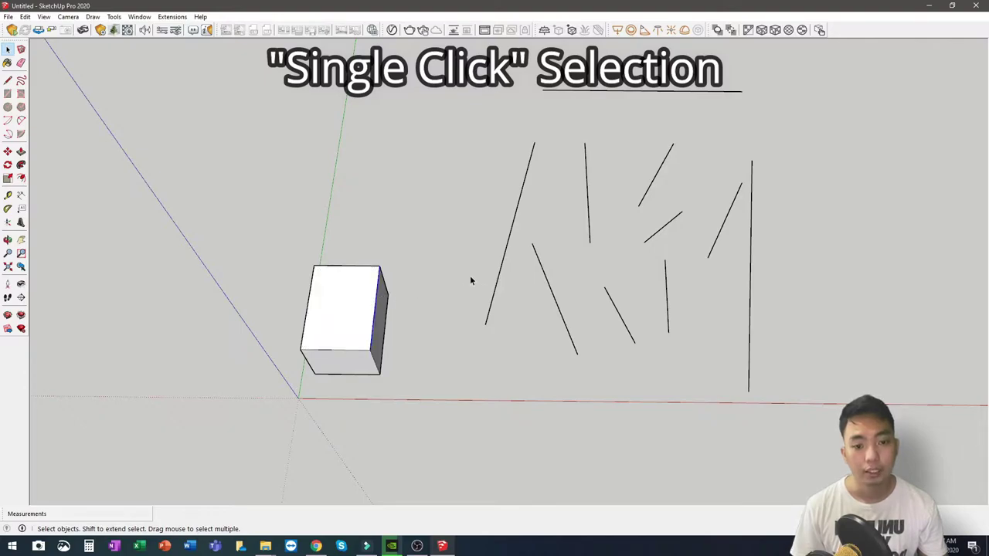
left_click(449, 280)
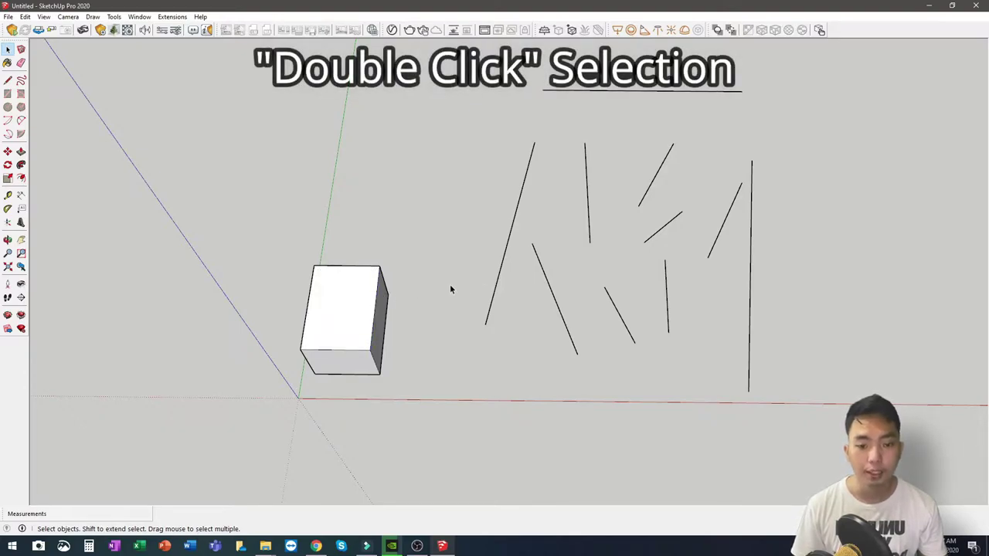
double_click(345, 293)
middle_click_drag(315, 332, 289, 338)
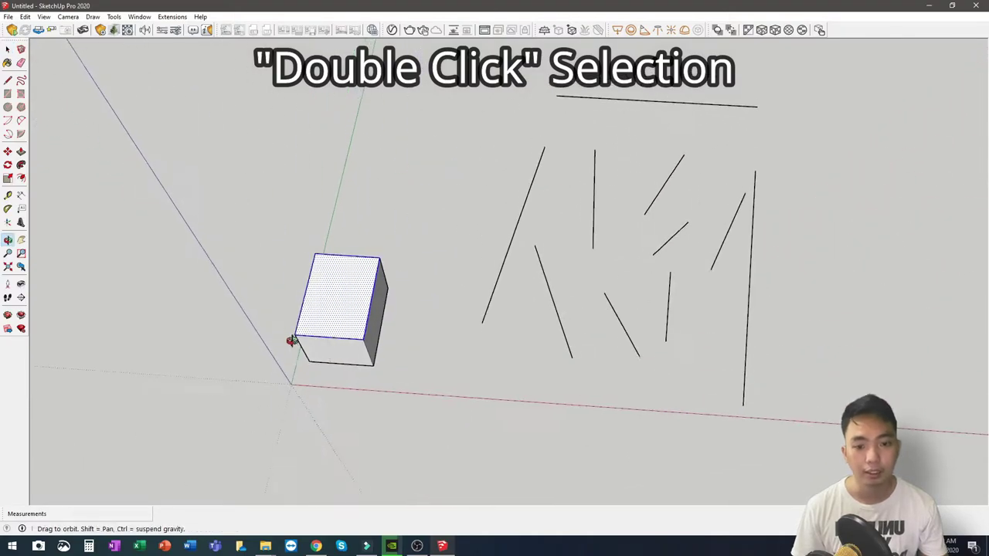
scroll(289, 337, "up", 2)
left_click(474, 238)
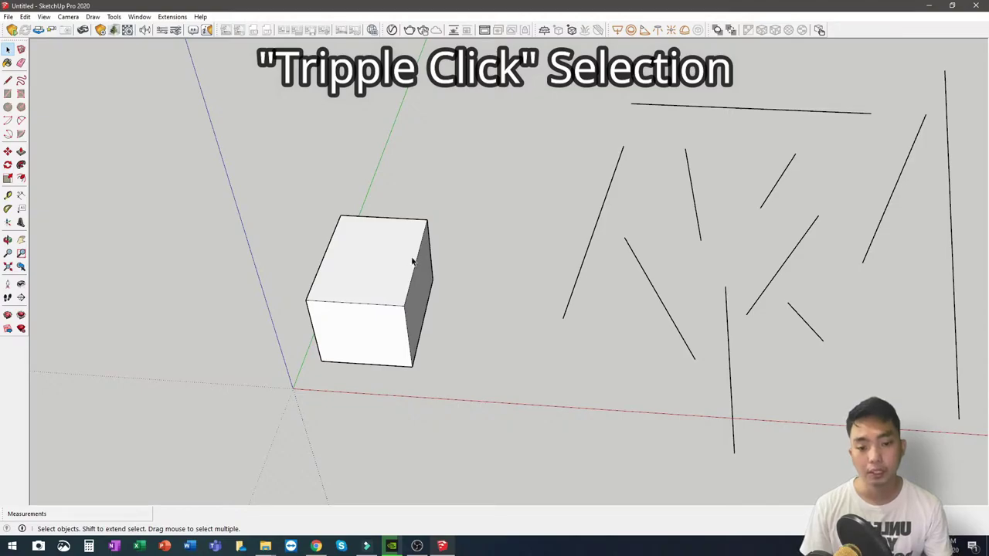
middle_click_drag(413, 258, 386, 315)
triple_click(386, 316)
middle_click_drag(337, 407, 302, 455)
scroll(296, 316, "up", 2)
middle_click_drag(296, 316, 481, 325)
scroll(408, 333, "down", 3)
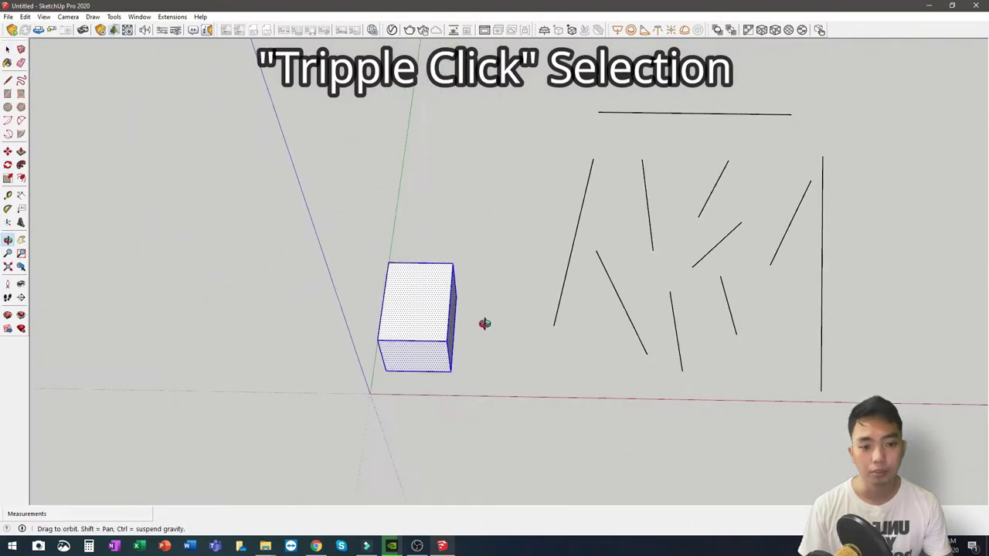
left_click(481, 327)
middle_click_drag(419, 309, 584, 321)
scroll(584, 320, "up", 1)
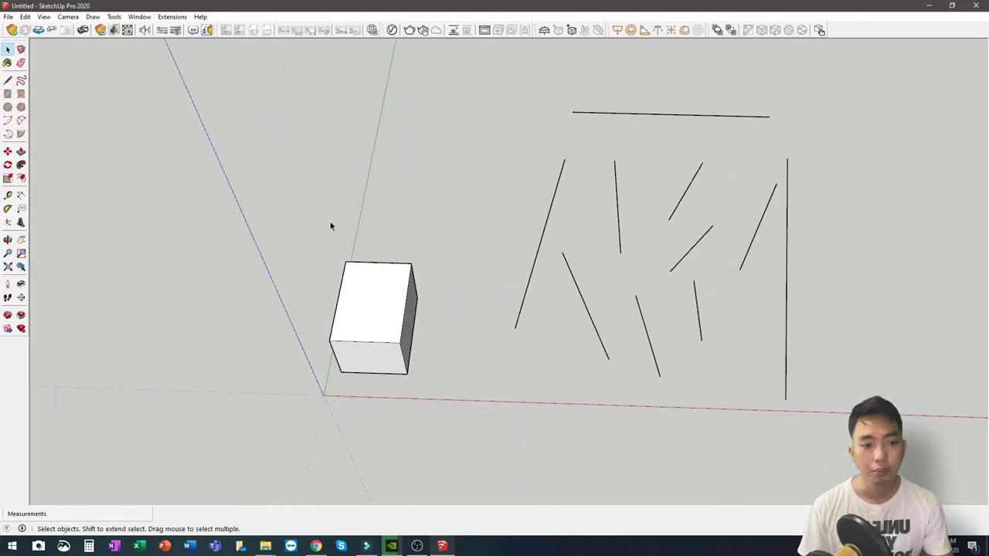
scroll(362, 264, "down", 2)
scroll(536, 259, "up", 2)
middle_click_drag(536, 258, 546, 284)
Step: Select the lines with a right-to-left crossing window, then clear the selection
key("space")
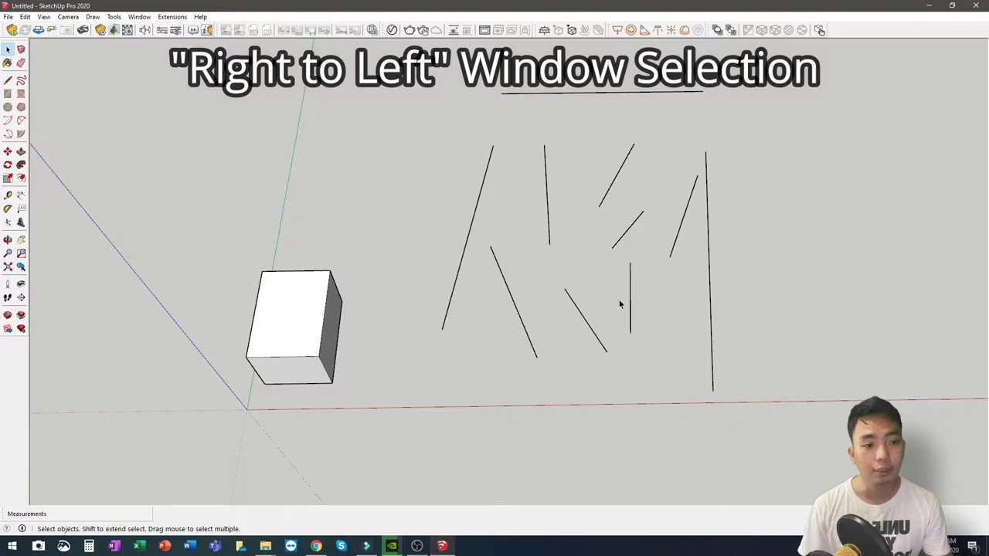
left_click_drag(901, 467, 716, 364)
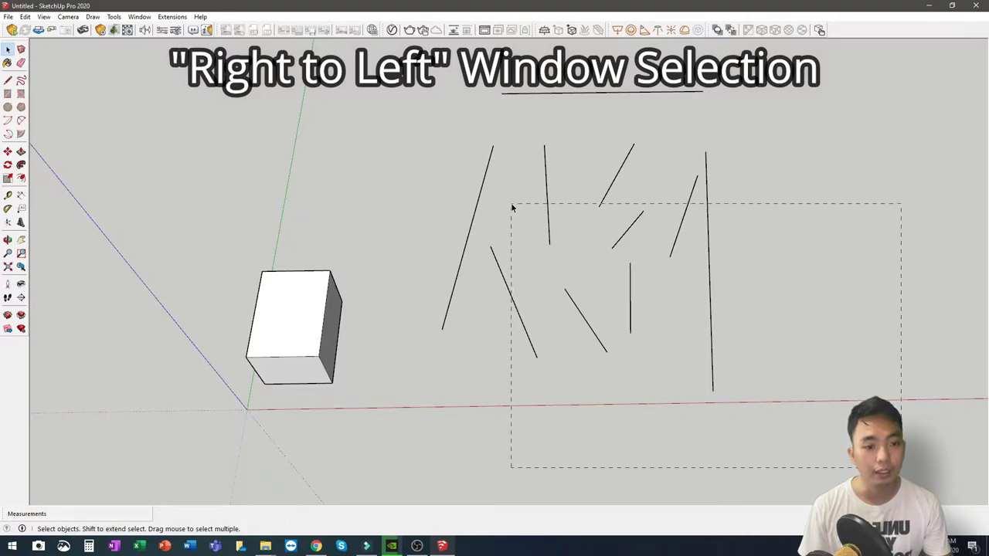
left_click_drag(511, 207, 510, 199)
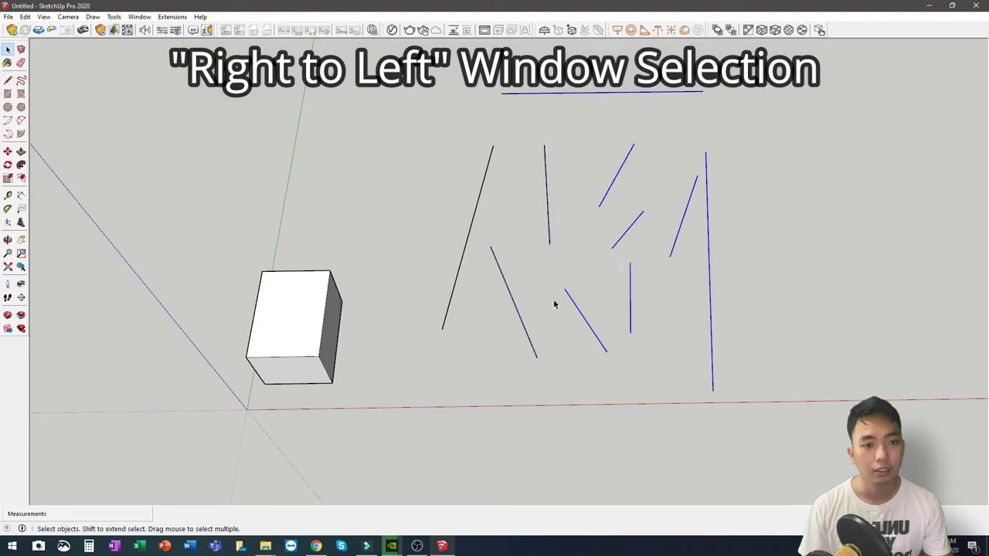
left_click(355, 183)
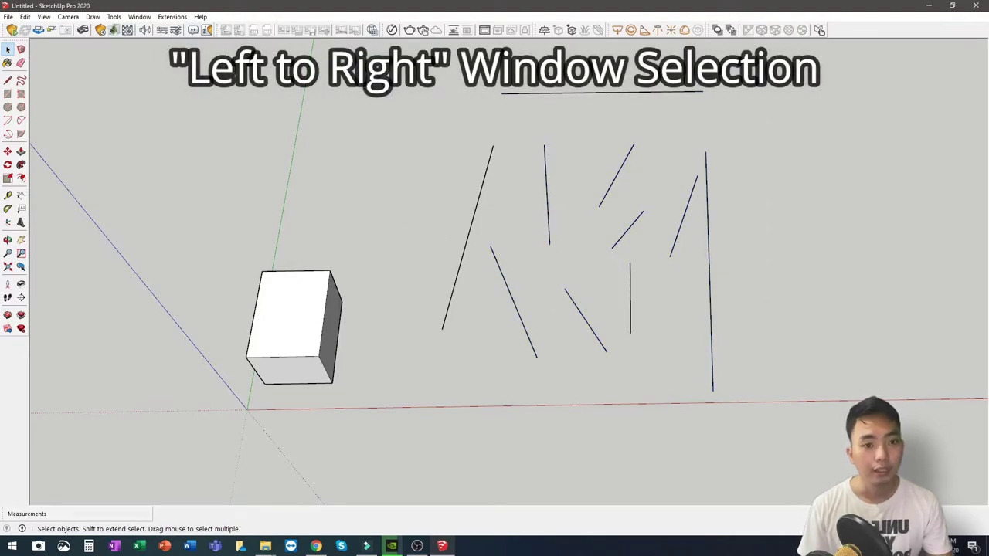
Step: Drag a left-to-right window so only fully enclosed lines are selected
left_click_drag(374, 87, 679, 305)
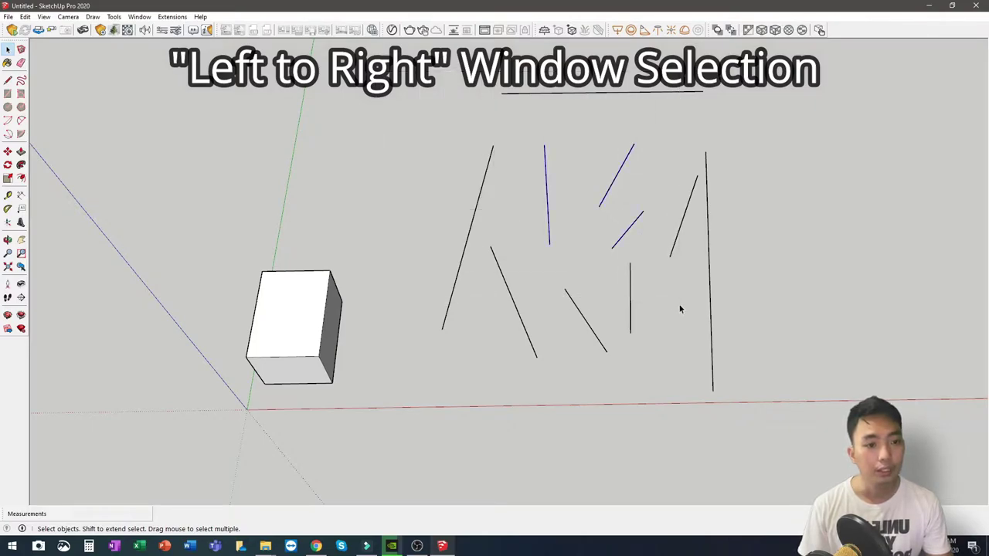
left_click_drag(395, 434, 683, 237)
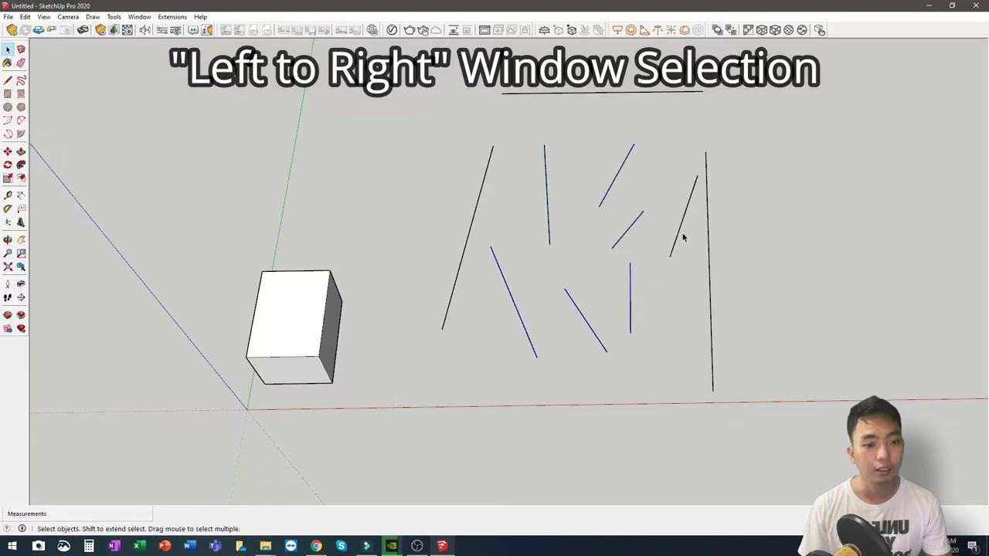
left_click_drag(396, 88, 807, 369)
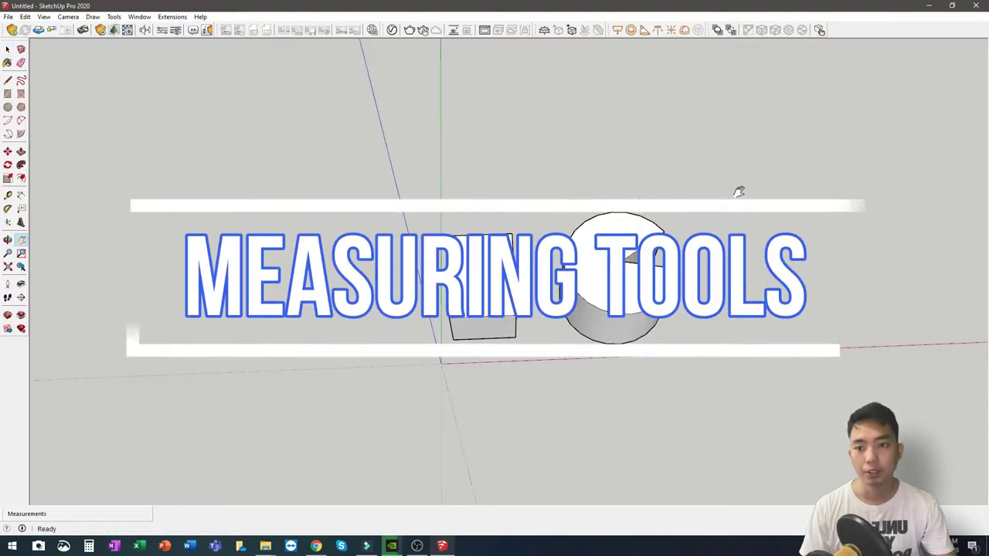
Step: Measure the 1121 mm span across the box top with Tape Measure
middle_click_drag(580, 195, 523, 381)
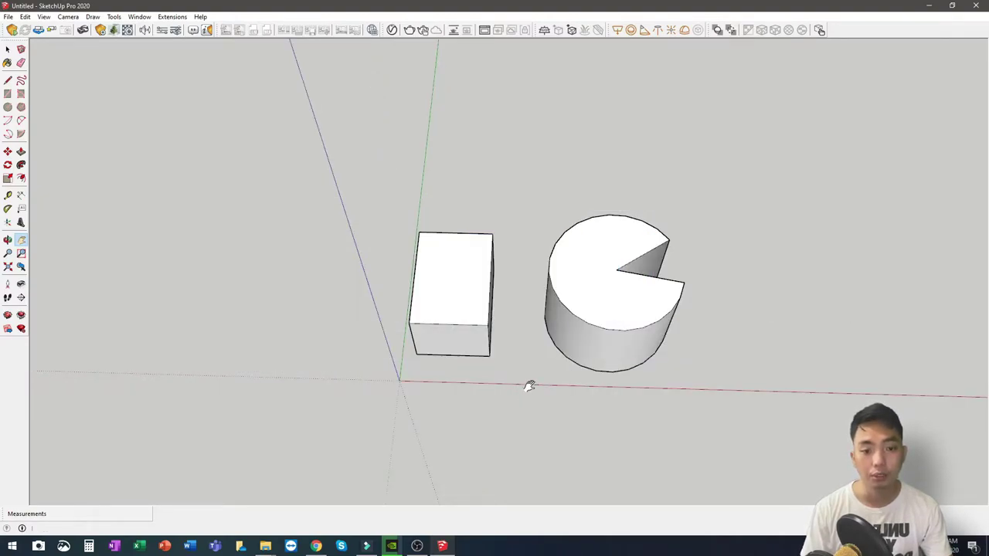
middle_click_drag(534, 348, 500, 345)
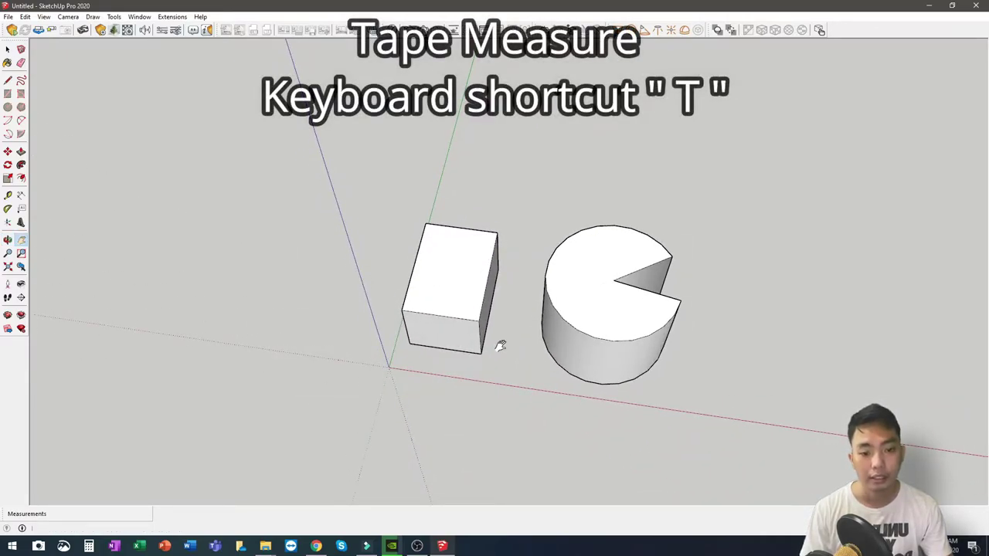
key("t")
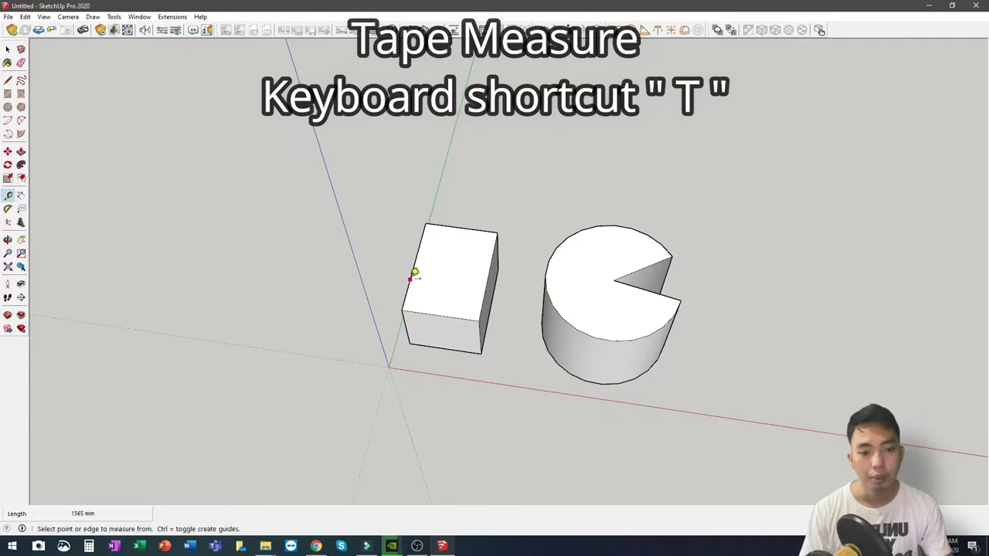
middle_click_drag(463, 288, 680, 262)
left_click(451, 331)
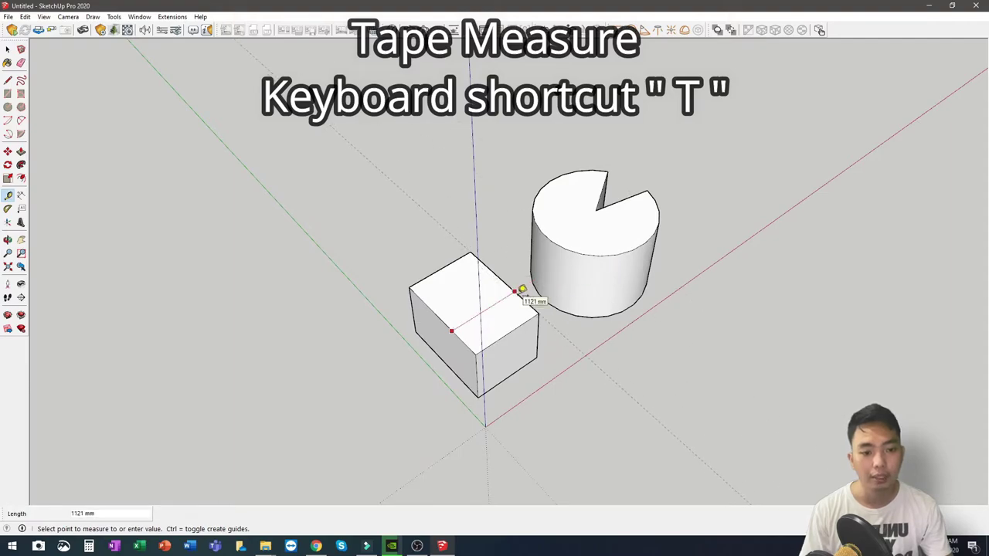
left_click(522, 289)
Step: Measure the 1420 mm and 382 mm distances on the box, leaving guides
left_click(500, 337)
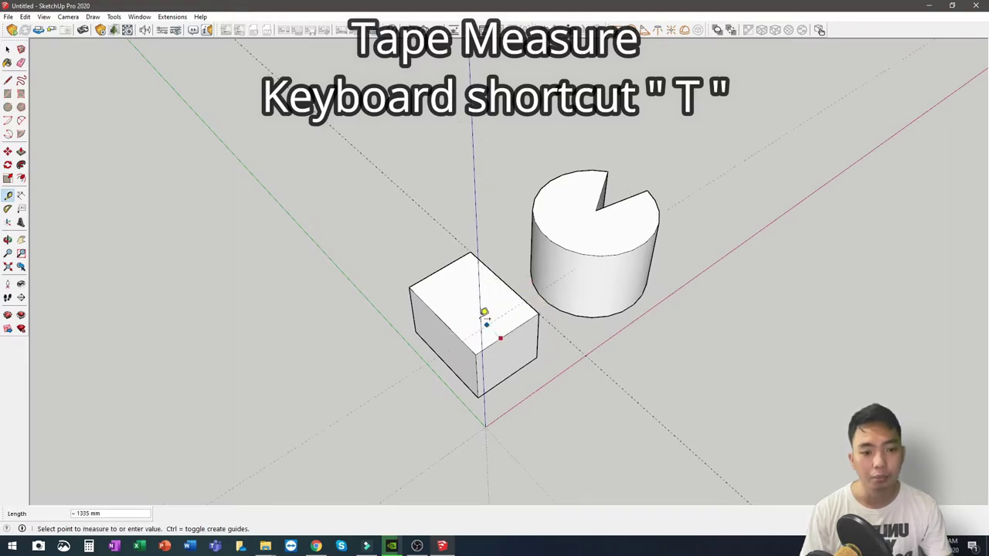
left_click(441, 276)
left_click(441, 318)
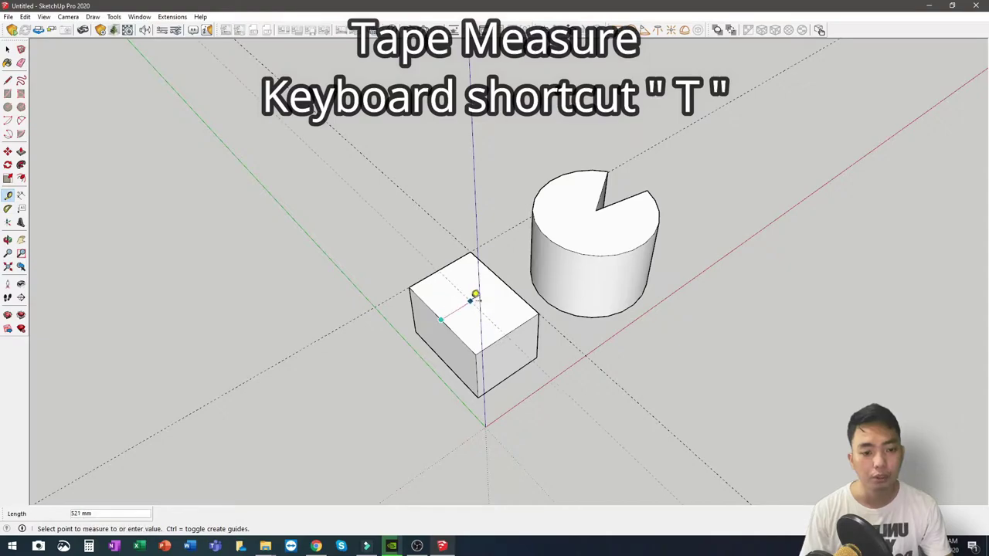
left_click(464, 298)
left_click(480, 358)
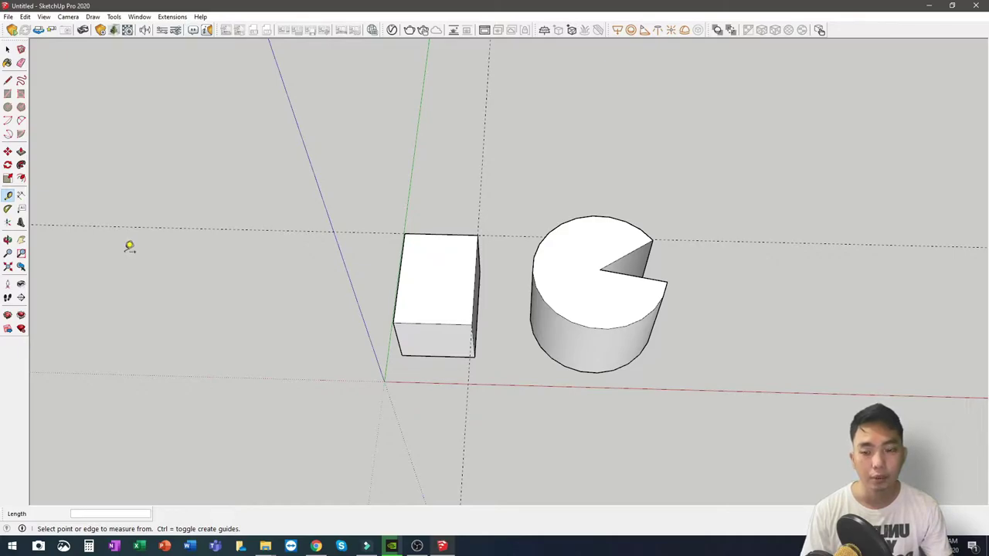
Step: Measure the cylinder's 45° wedge cutout with the Protractor, adding an angled guide
left_click(8, 209)
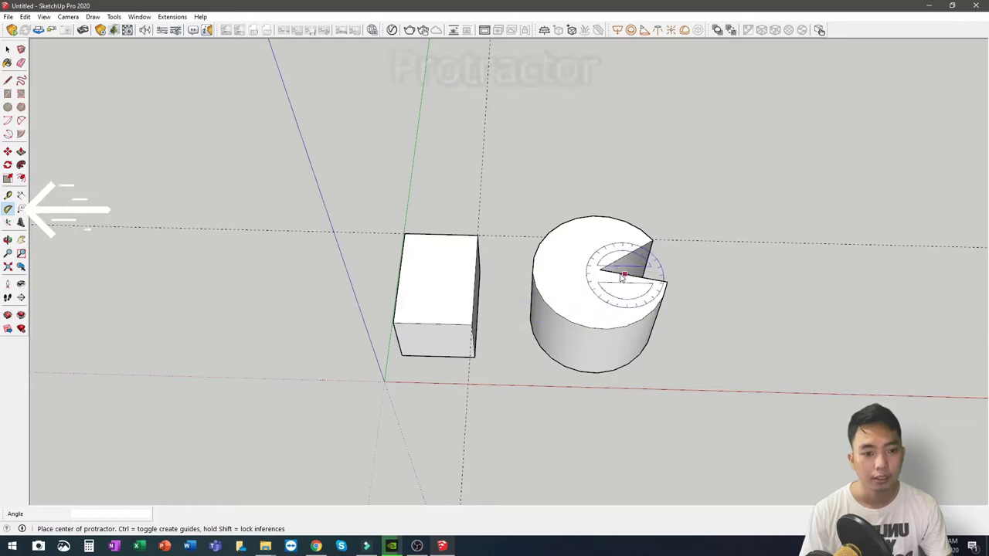
left_click(599, 269)
left_click(653, 242)
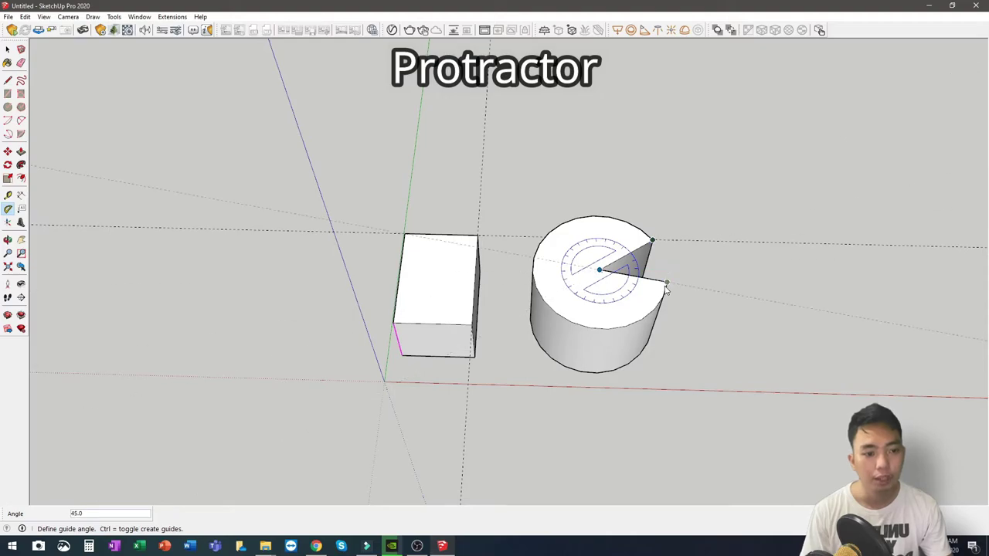
left_click(666, 286)
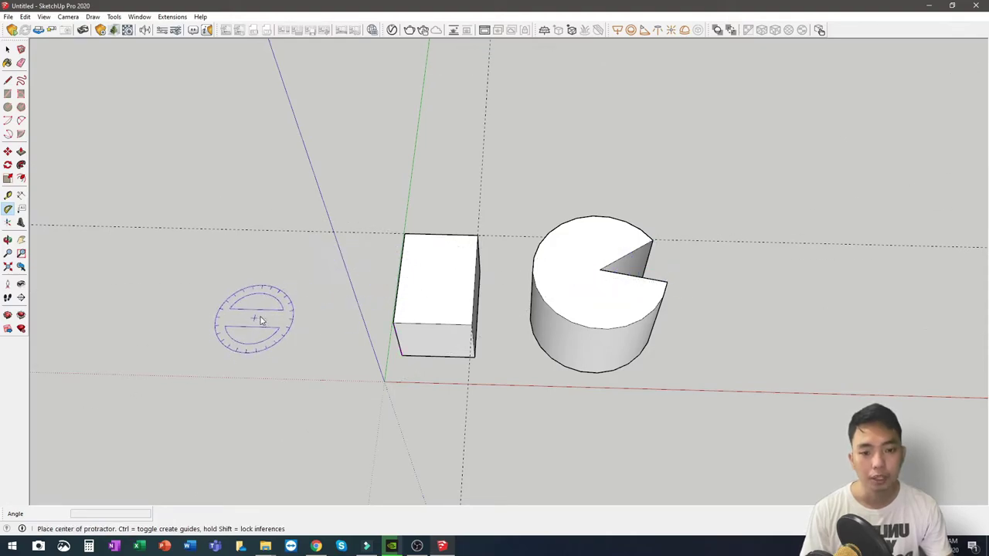
Step: Place a 1039 mm height dimension on the box's left vertical edge
left_click(21, 196)
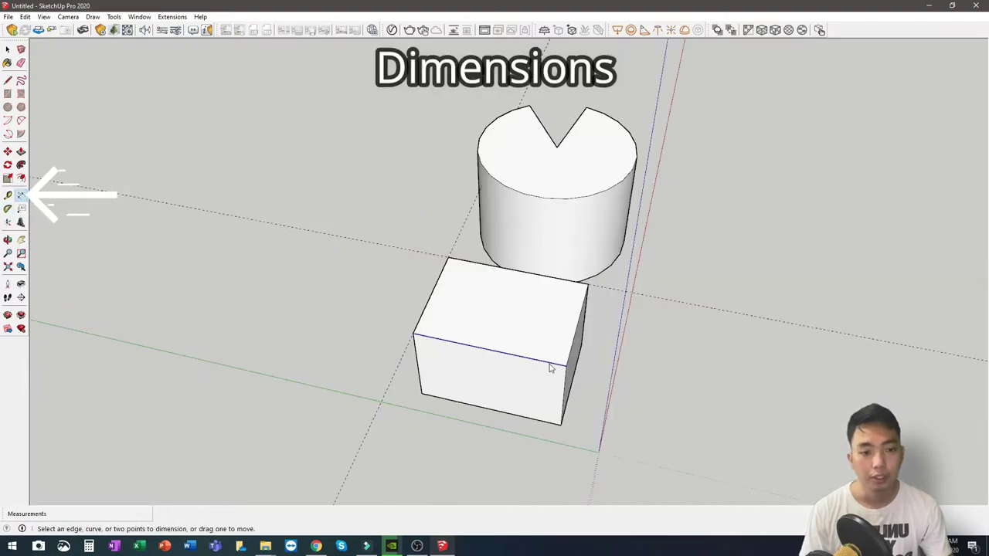
middle_click_drag(549, 364, 359, 292)
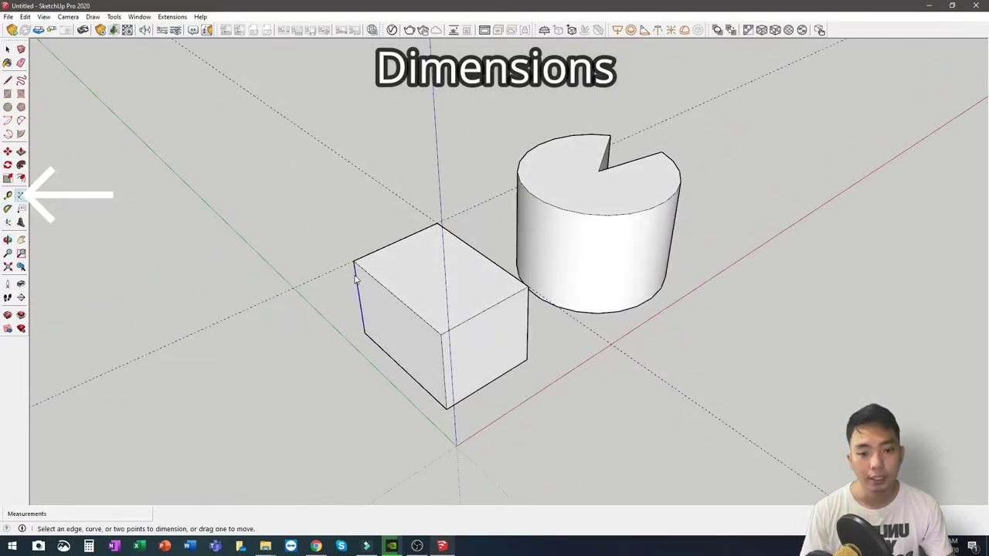
left_click(356, 280)
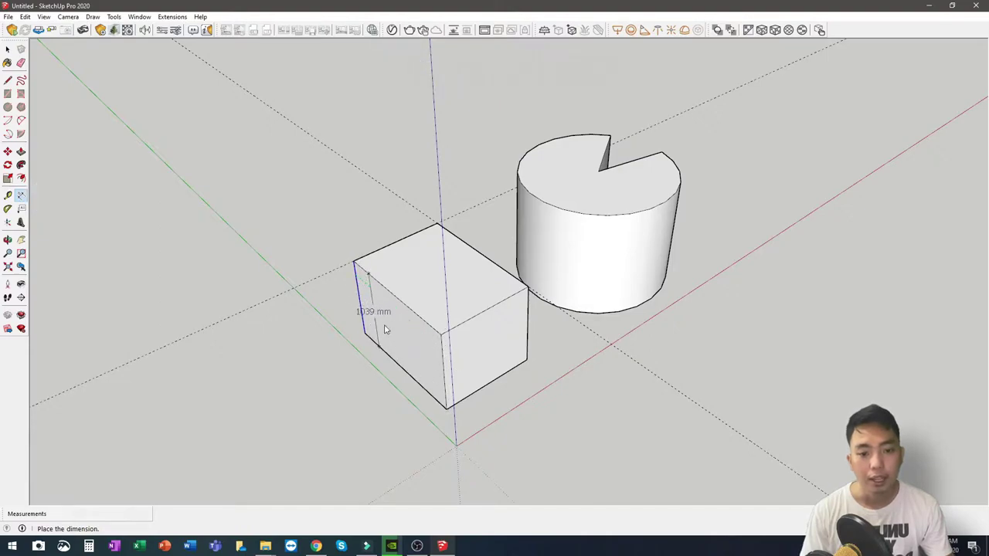
key("Escape")
middle_click_drag(445, 360, 242, 329)
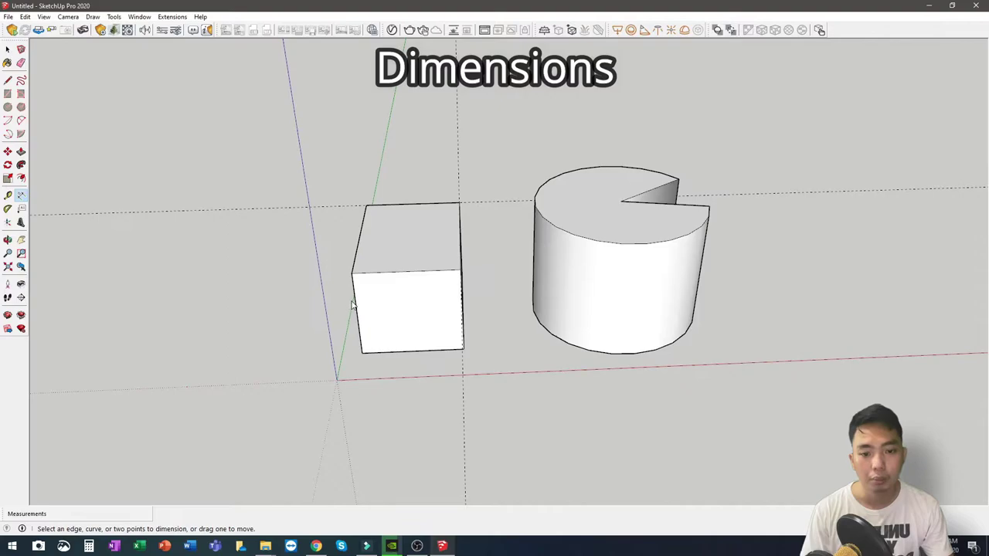
scroll(356, 305, "up", 2)
scroll(356, 305, "up", 3)
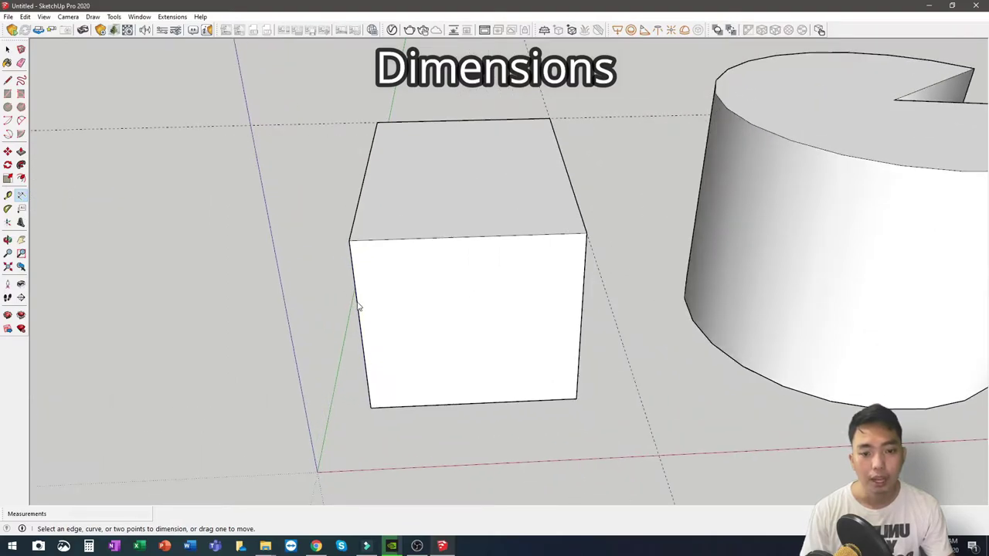
scroll(360, 311, "up", 1)
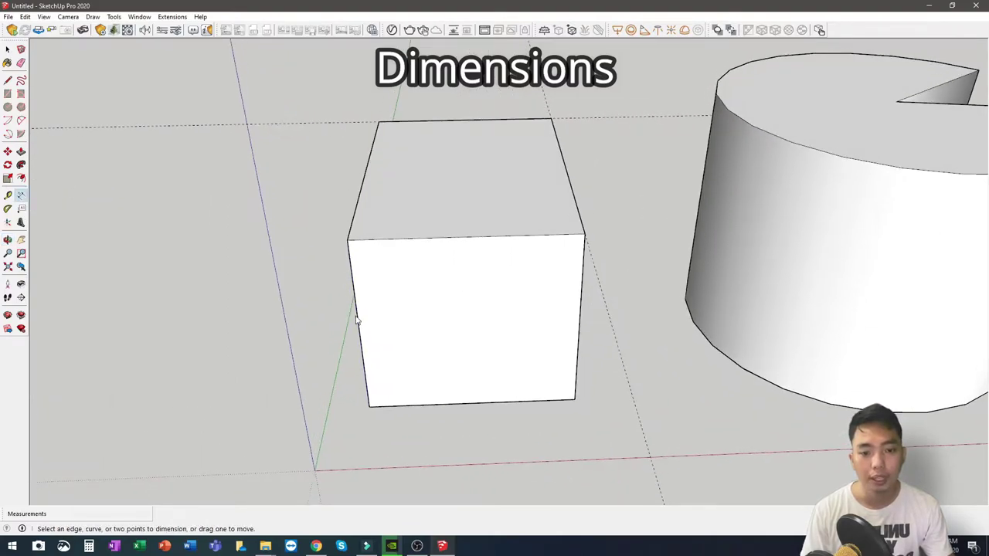
left_click(358, 323)
left_click(285, 323)
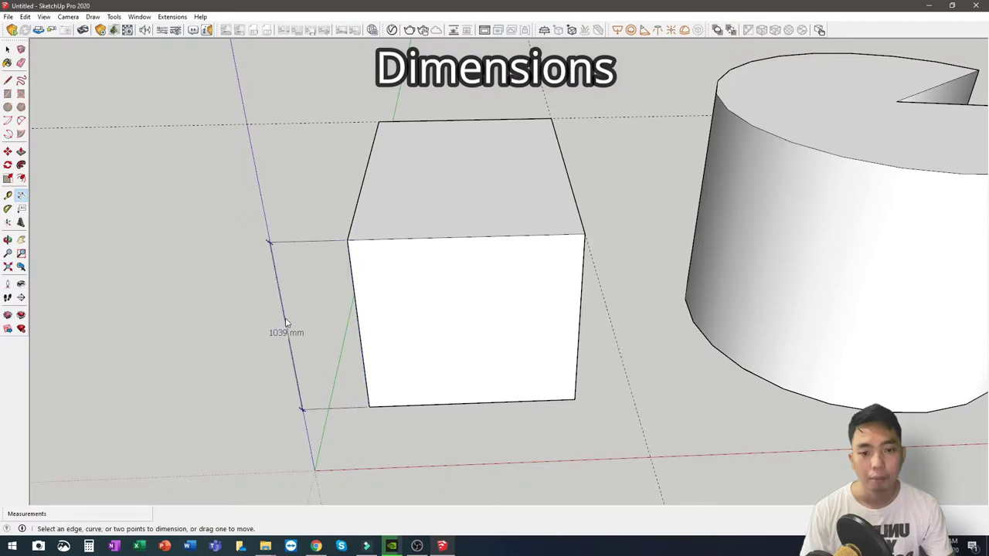
Step: Dimension the box top with 1121 mm and 1565 mm length labels
left_click(347, 243)
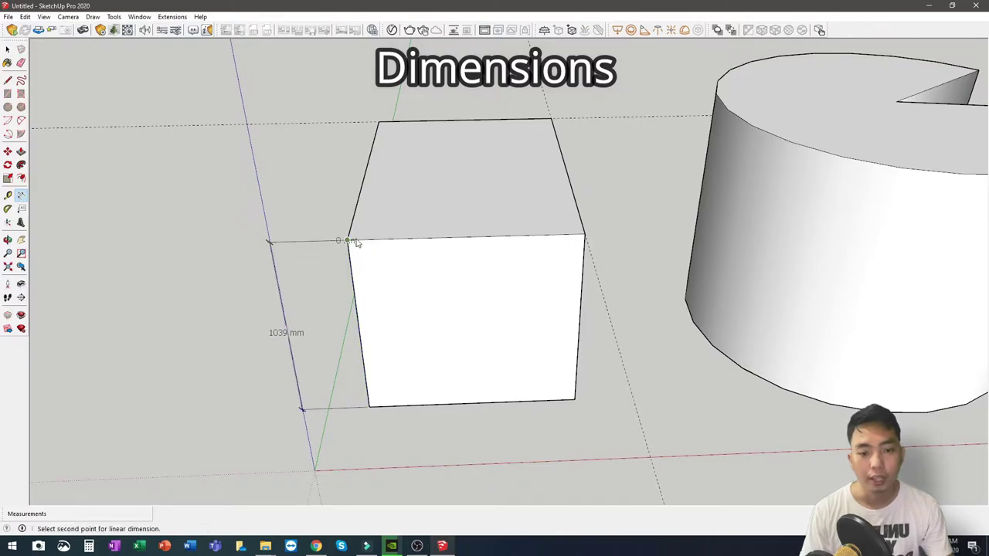
left_click(585, 235)
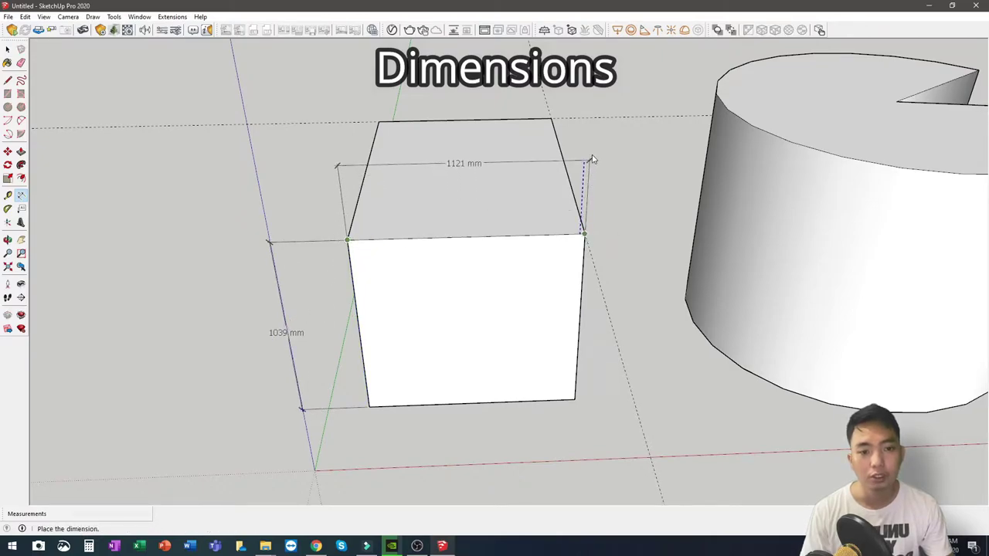
middle_click_drag(592, 160, 367, 71)
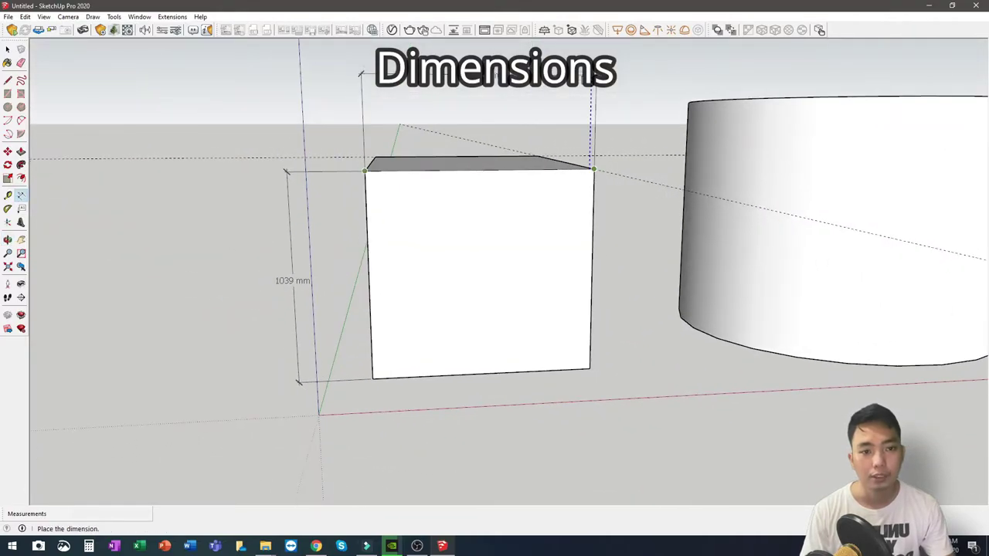
left_click(367, 71)
middle_click_drag(386, 154, 640, 272)
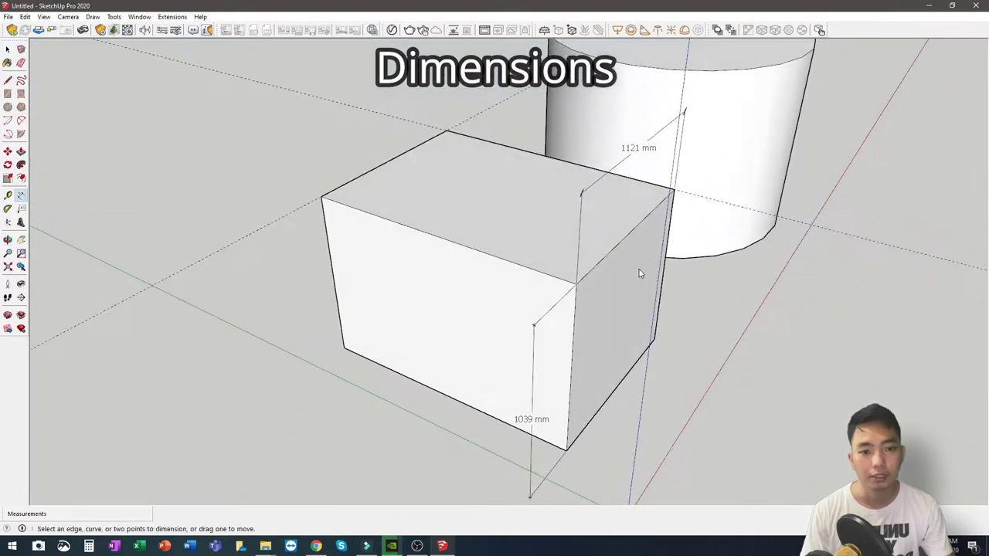
left_click(499, 264)
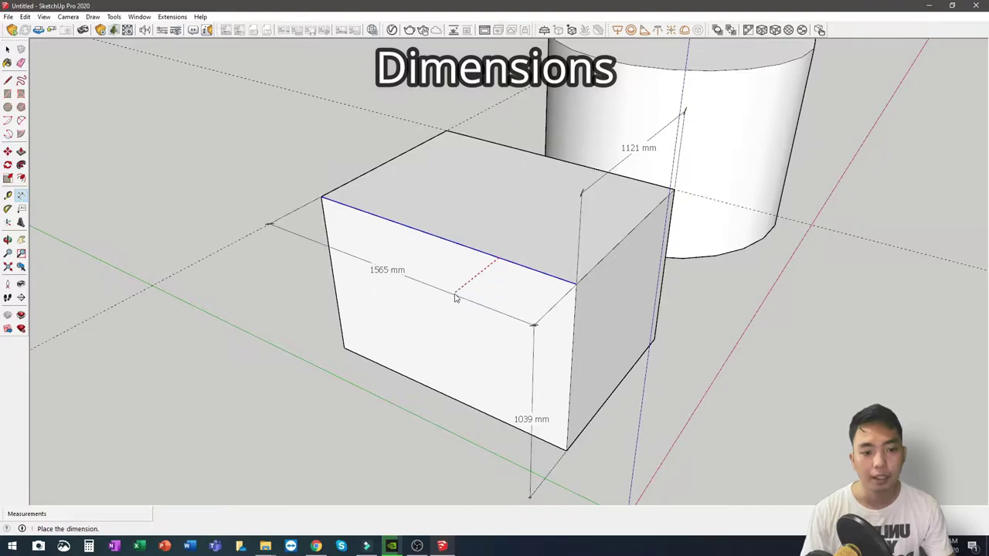
left_click(456, 298)
Step: Add a second 1039 mm height dimension from the top-left to bottom corner
middle_click_drag(455, 296, 361, 186)
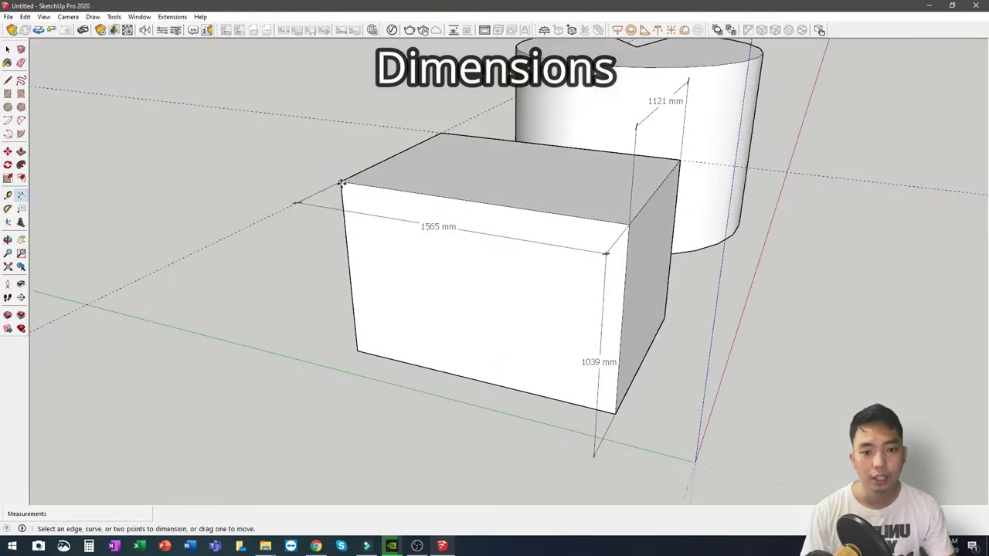
left_click(341, 183)
left_click(356, 352)
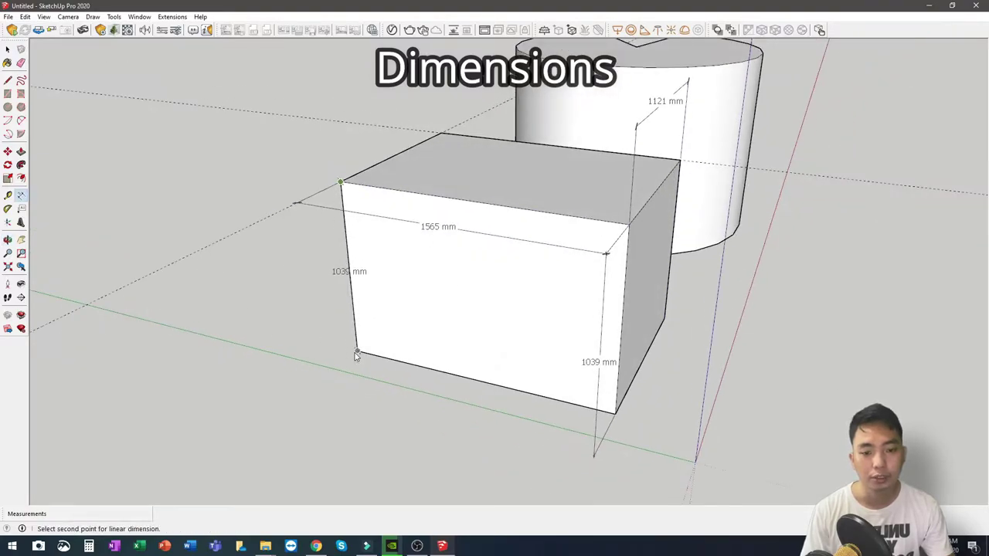
left_click(317, 368)
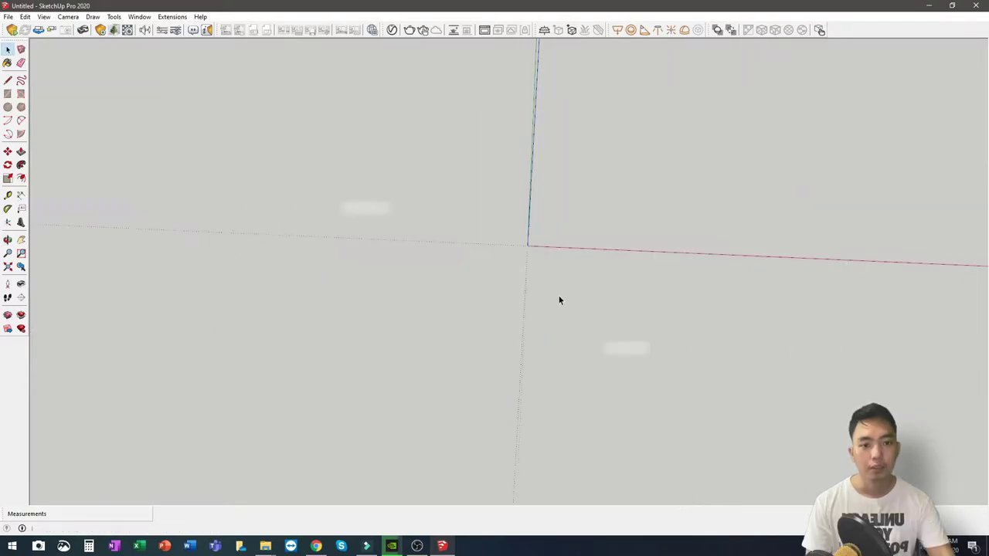
Step: Float the Measurements box as a panel across the lower right of the empty scene
middle_click_drag(560, 299, 563, 234)
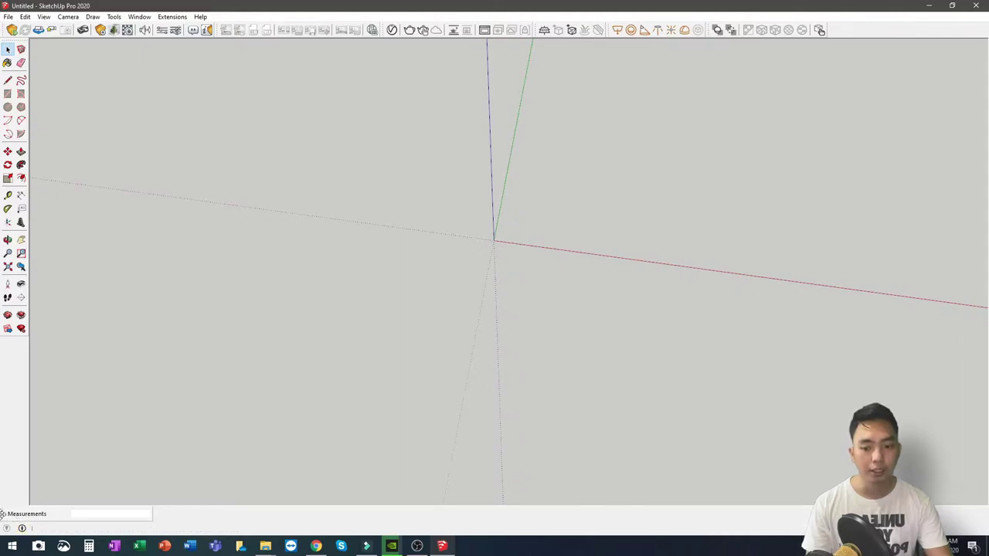
left_click_drag(2, 514, 842, 514)
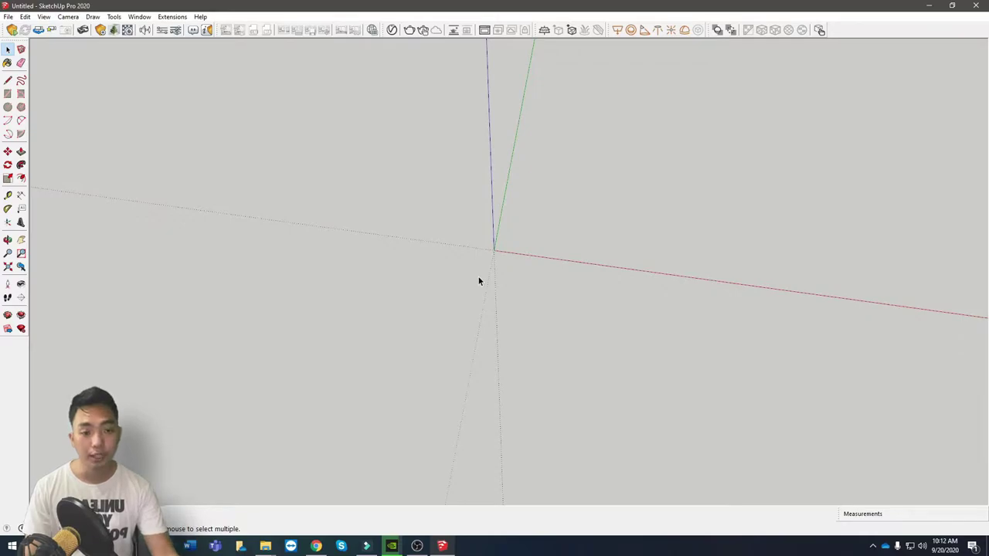
scroll(466, 277, "up", 1)
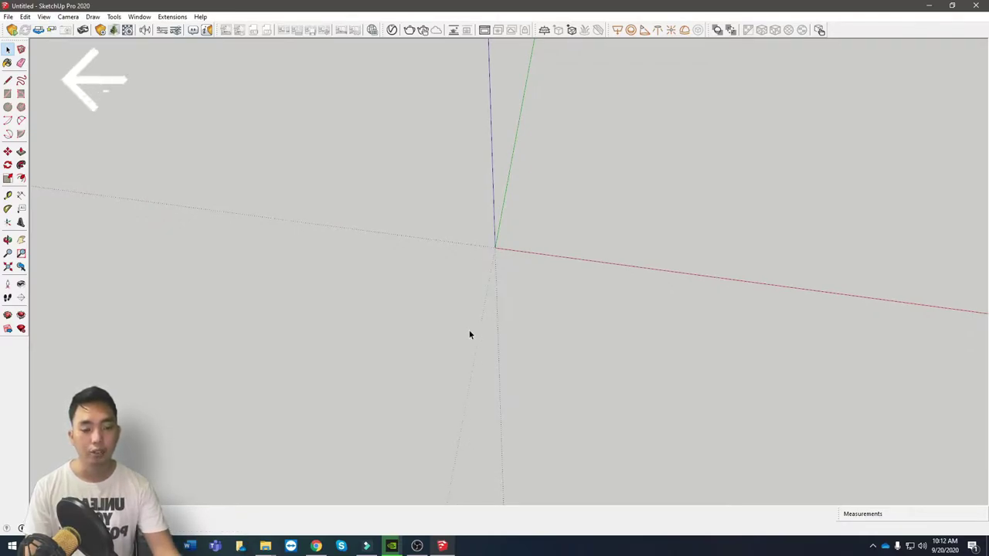
Step: With the Line tool, start a line at the axes origin heading along the green axis
key("l")
middle_click_drag(474, 324, 515, 325)
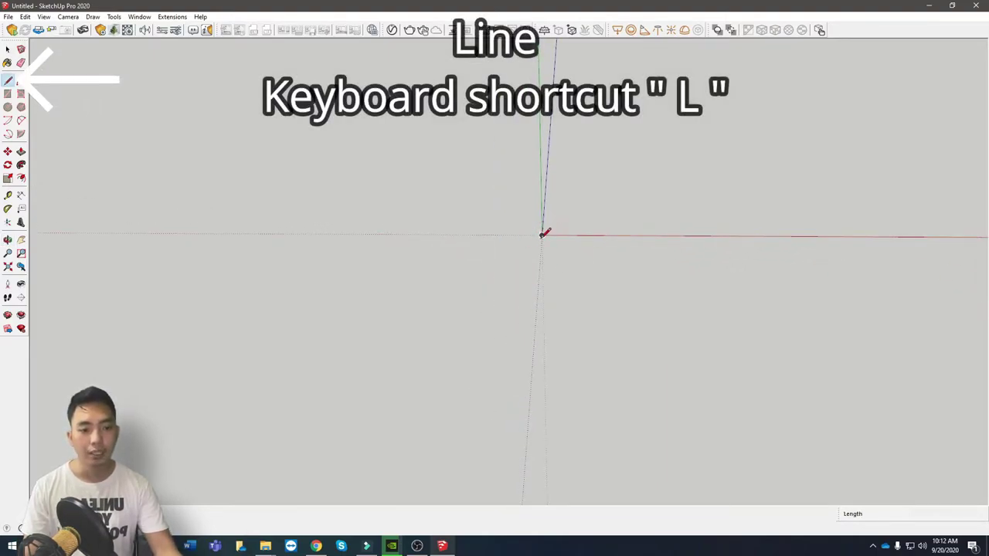
middle_click_drag(544, 232, 479, 239)
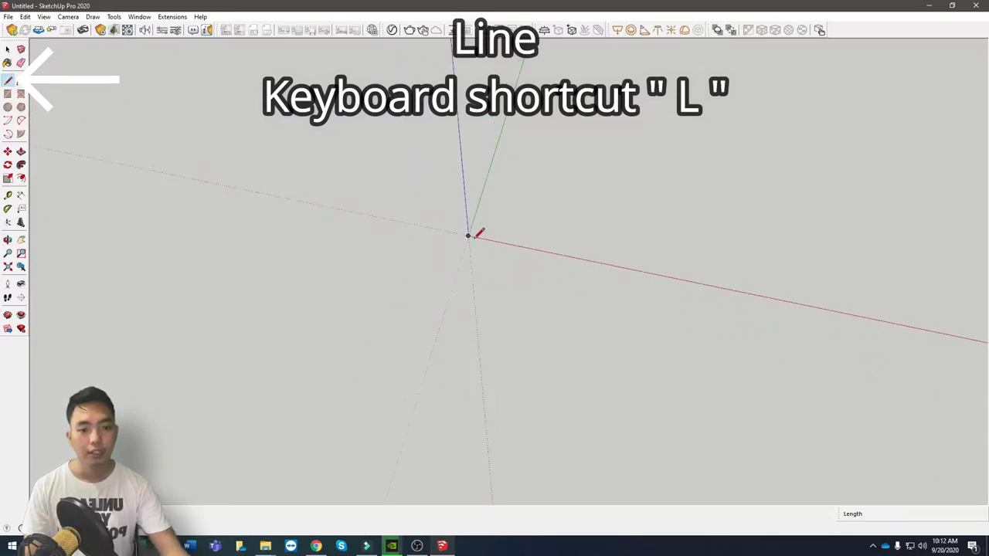
left_click(469, 236)
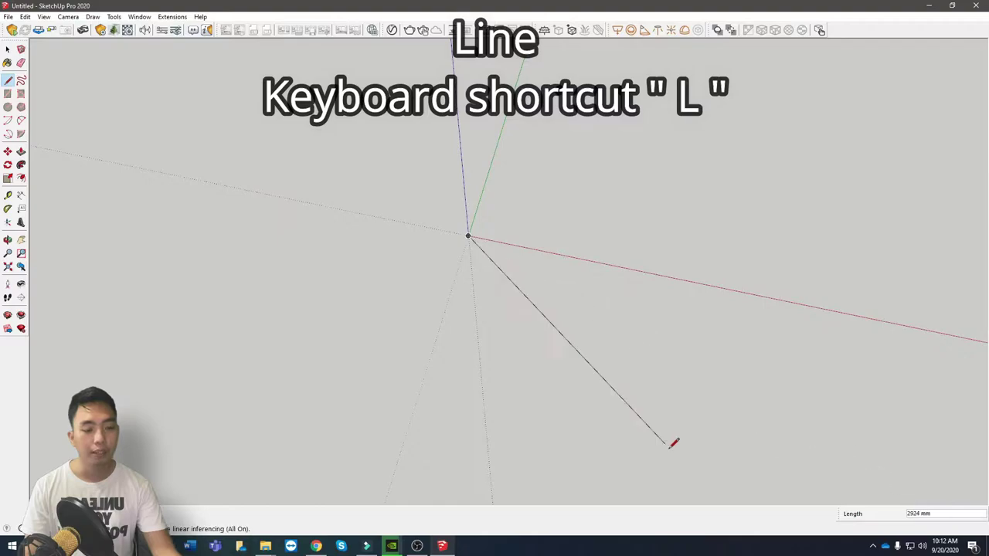
middle_click_drag(453, 302, 327, 335)
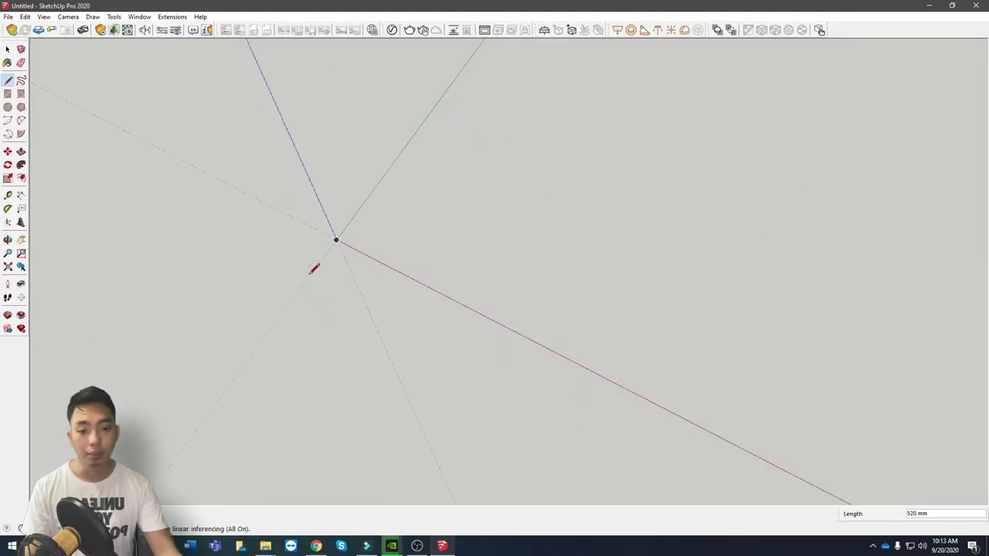
middle_click_drag(294, 292, 626, 305)
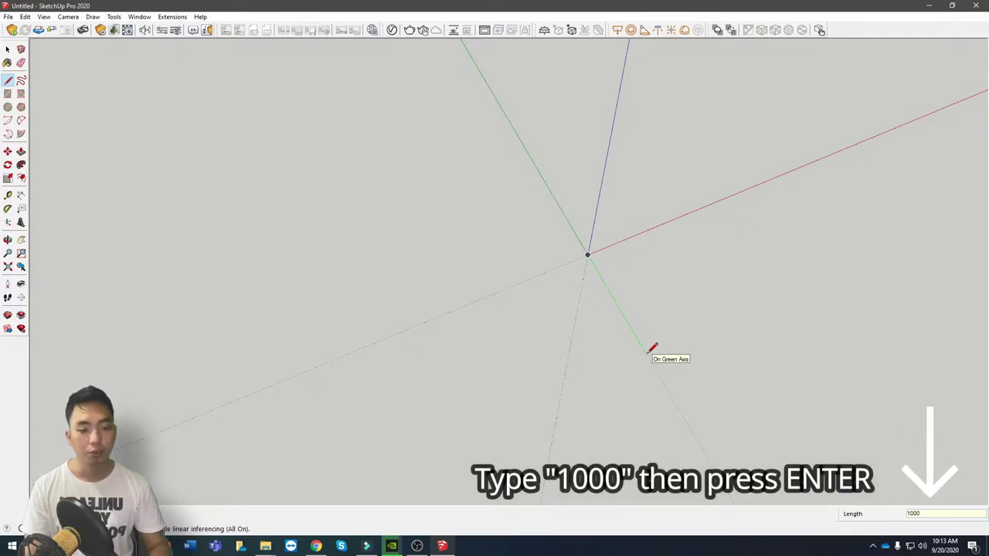
Step: Commit the 1000 mm green-axis edge and draw a second 1000 mm edge
key("Return")
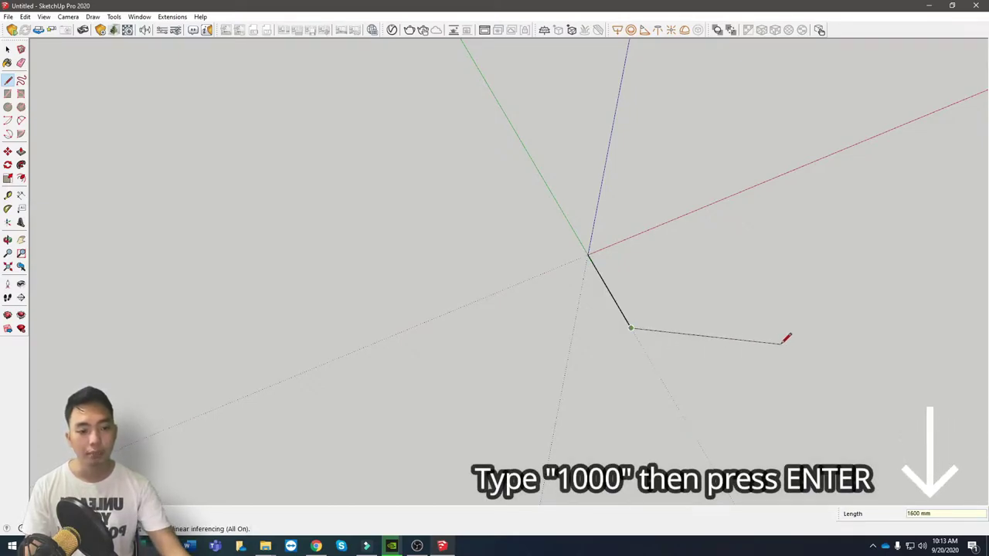
middle_click_drag(788, 340, 715, 207)
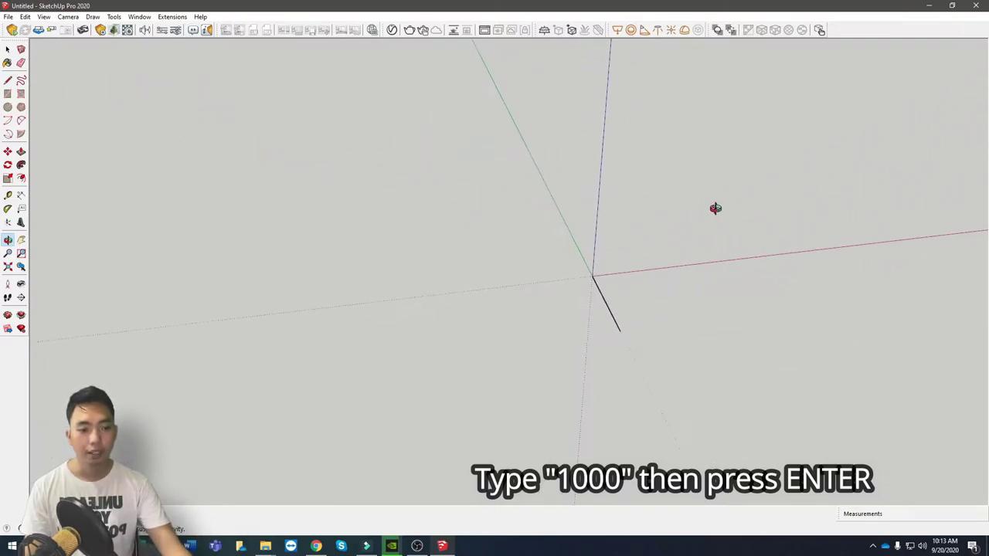
middle_click_drag(651, 273, 852, 392)
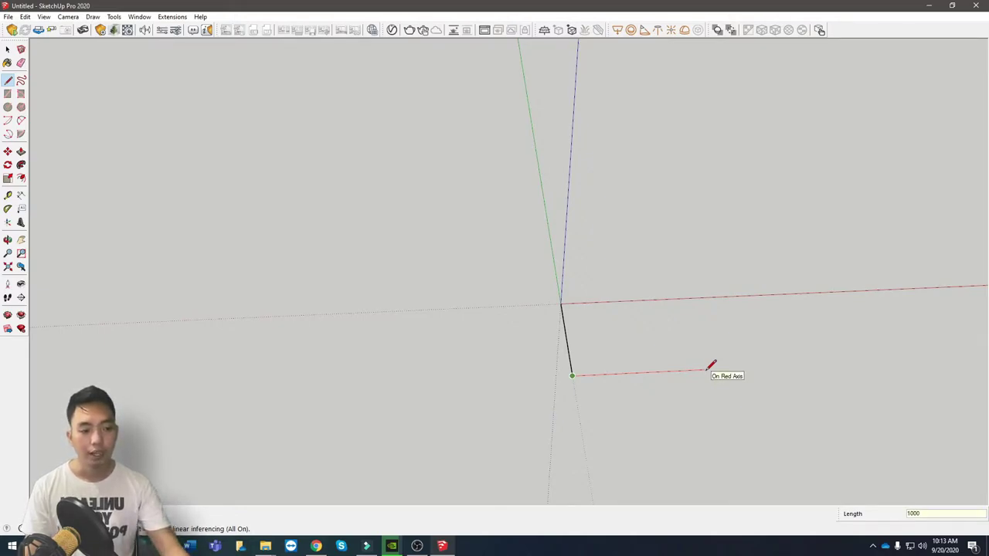
mouse_move(688, 324)
middle_mouse_down()
mouse_move(773, 342)
mouse_move(746, 278)
middle_mouse_up()
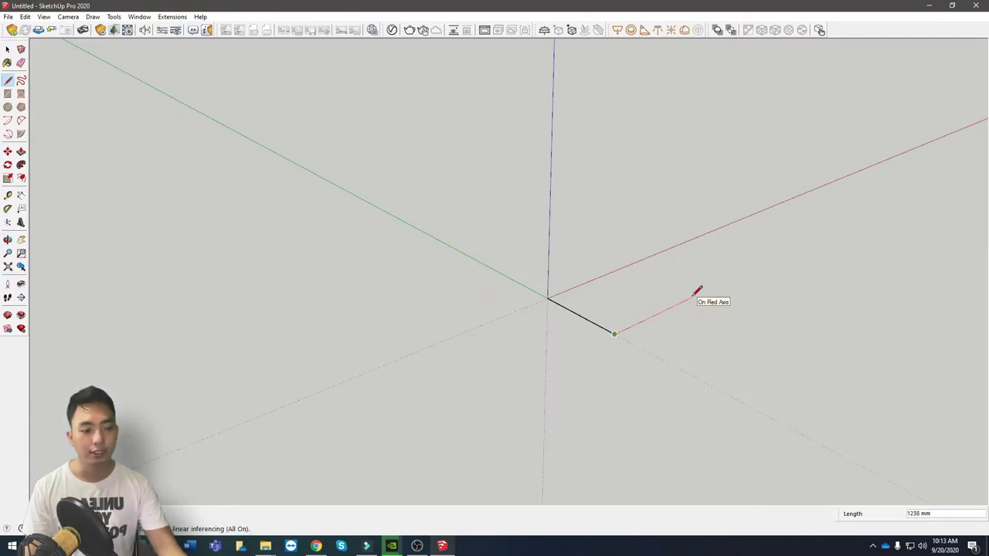
type("1000")
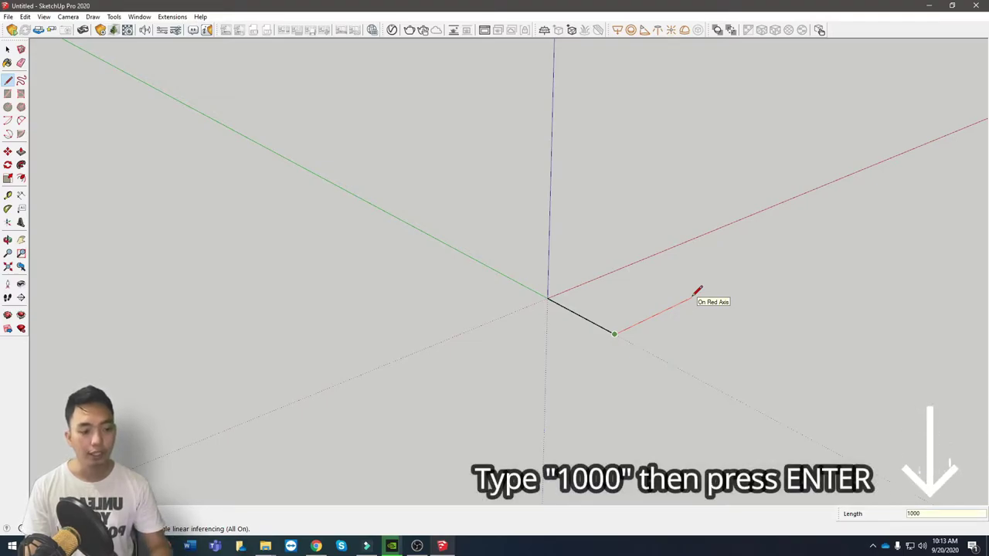
key("Return")
mouse_move(736, 279)
middle_mouse_down()
mouse_move(636, 378)
mouse_move(664, 369)
middle_mouse_up()
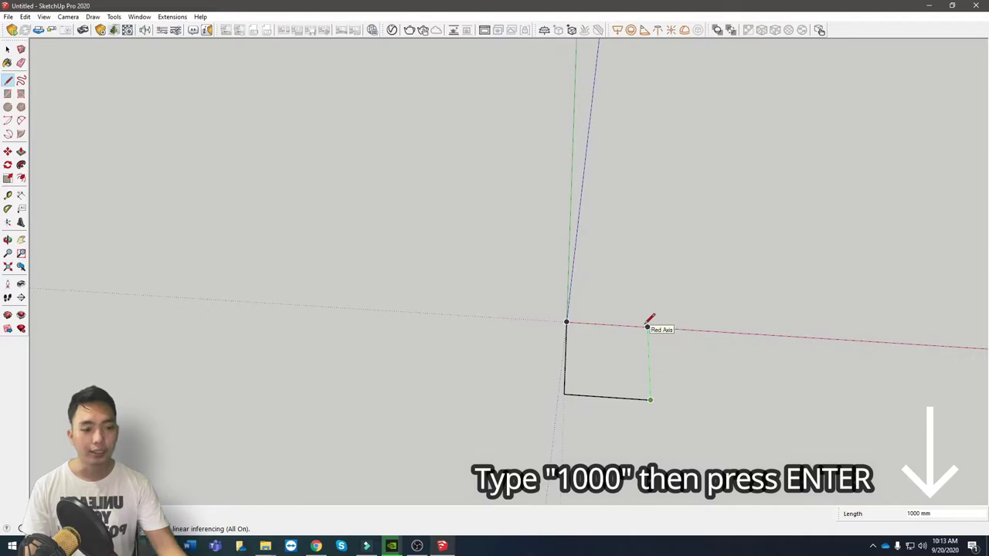
Step: Draw the remaining 1000 mm edges and close the square back at the origin
type("100")
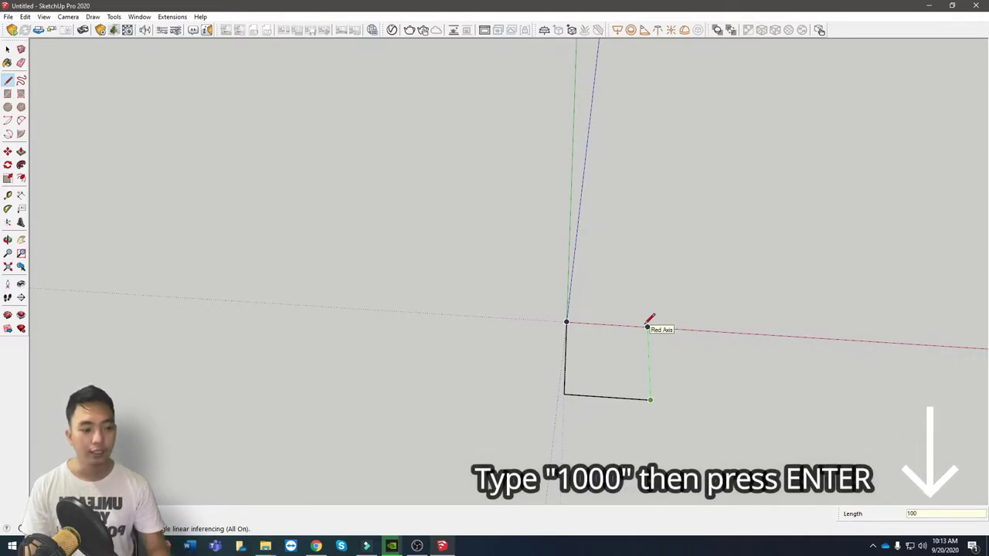
middle_click_drag(649, 324, 653, 226)
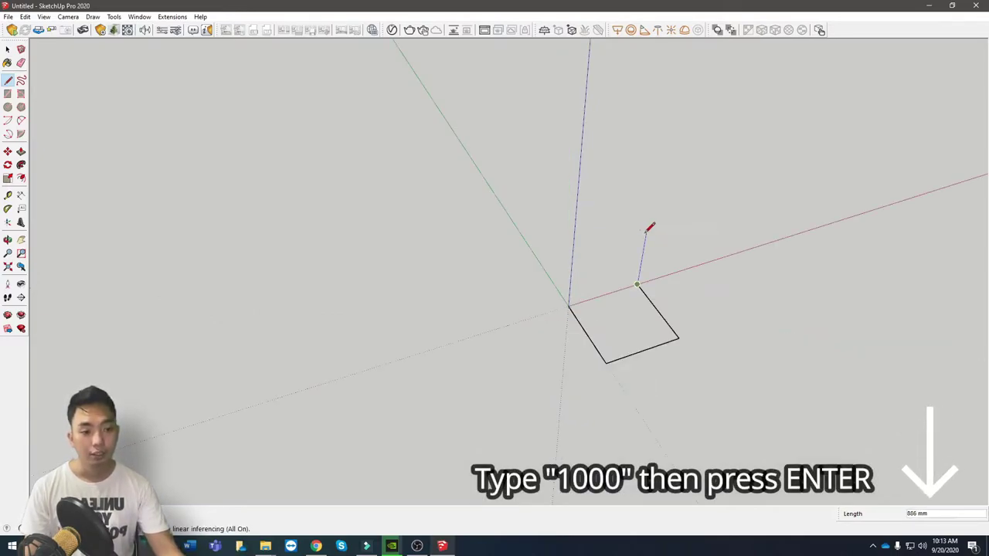
type("1000")
key("Return")
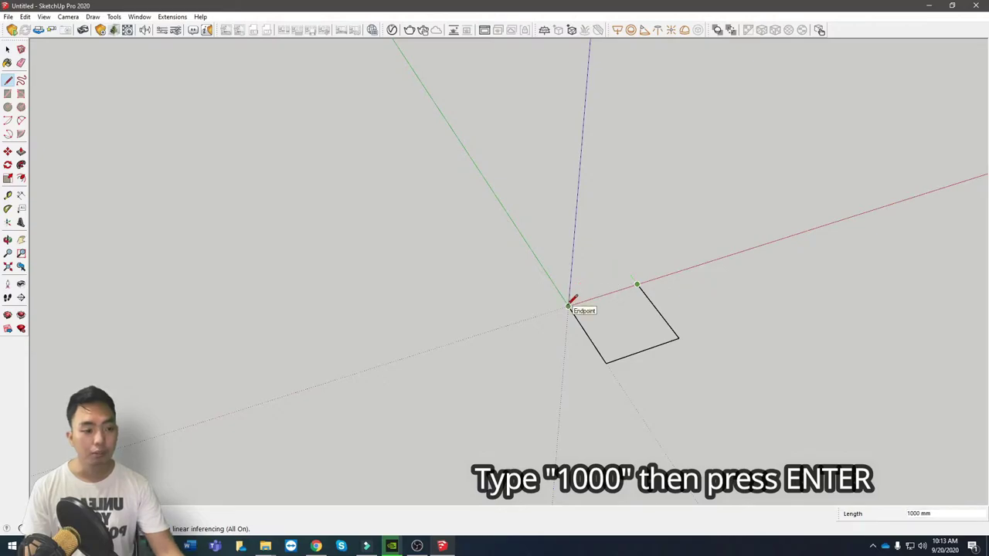
type("1000")
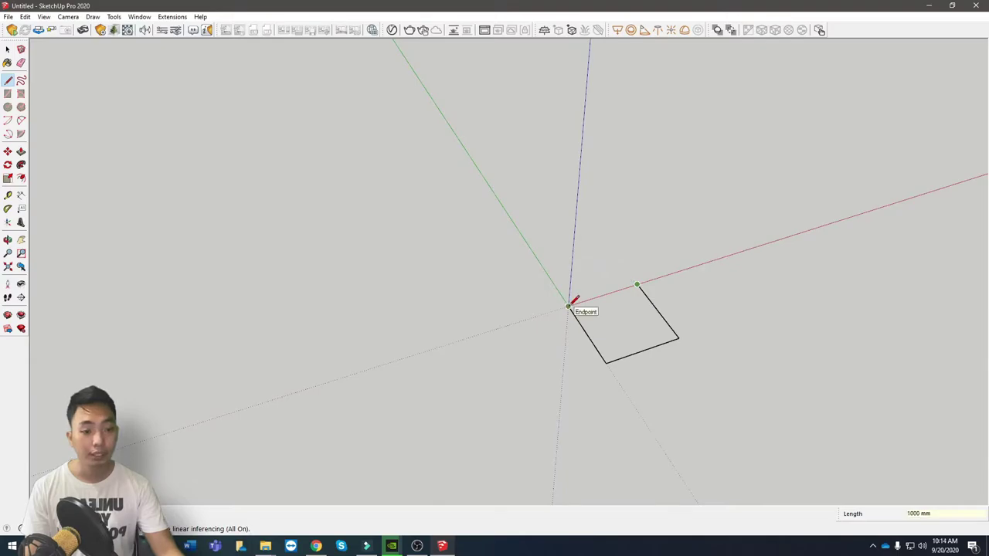
scroll(572, 302, "up", 1)
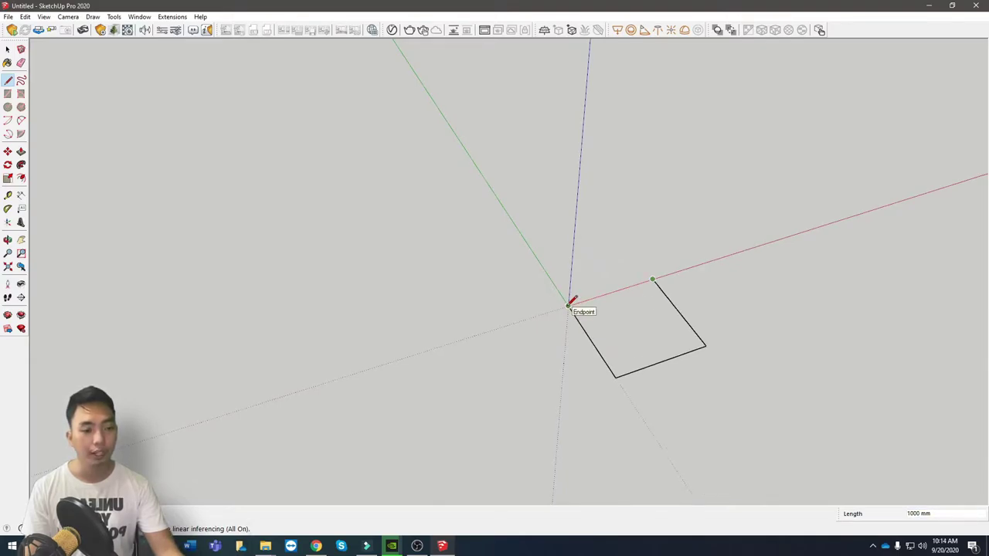
left_click(572, 302)
Step: Switch to the Select tool and select the new square face
mouse_move(572, 302)
middle_mouse_down()
mouse_move(684, 386)
mouse_move(547, 406)
mouse_move(475, 248)
mouse_move(761, 443)
mouse_move(578, 298)
mouse_move(424, 278)
mouse_move(491, 317)
mouse_move(543, 385)
middle_mouse_up()
key("space")
middle_click_drag(610, 386, 511, 309)
left_click(439, 340)
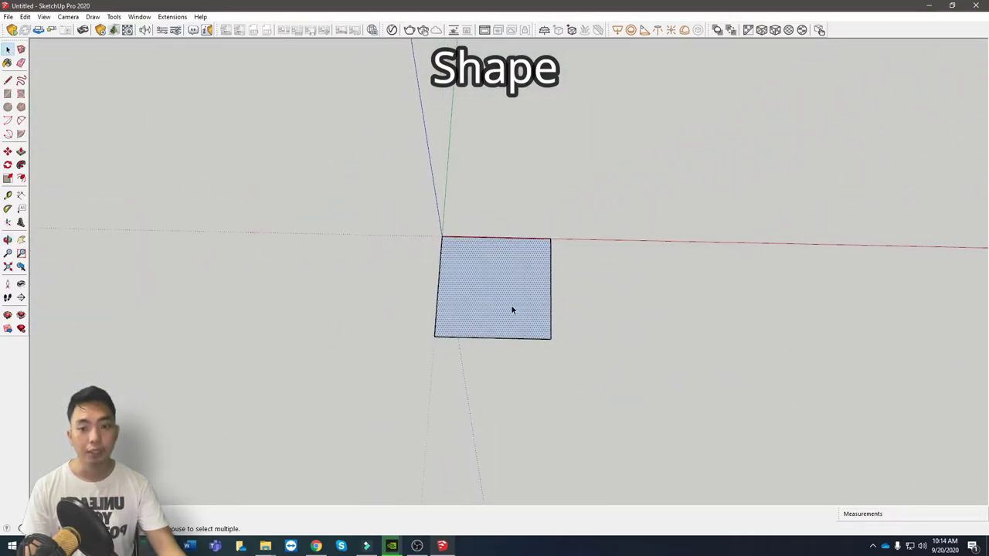
scroll(510, 207, "down", 2)
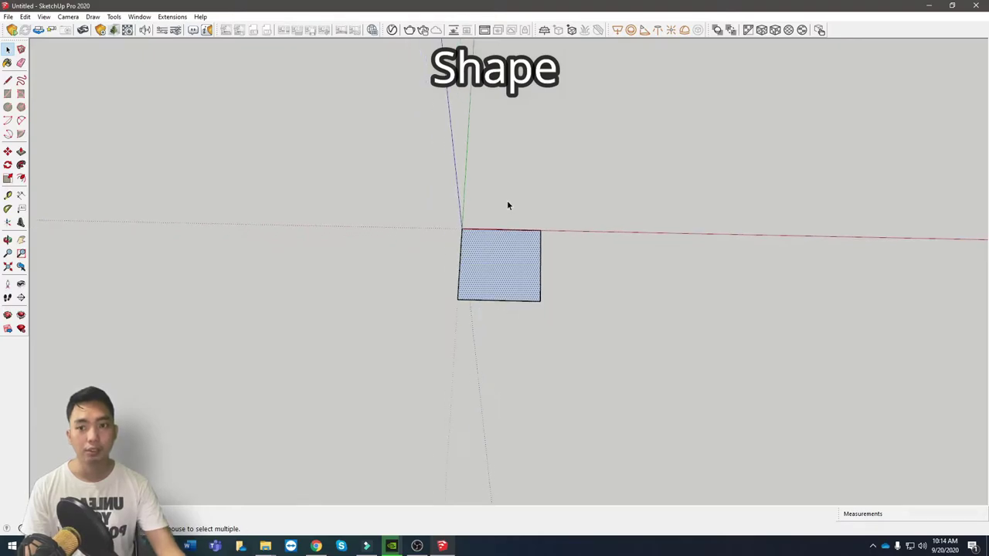
left_click(517, 202)
middle_click_drag(517, 202, 561, 301)
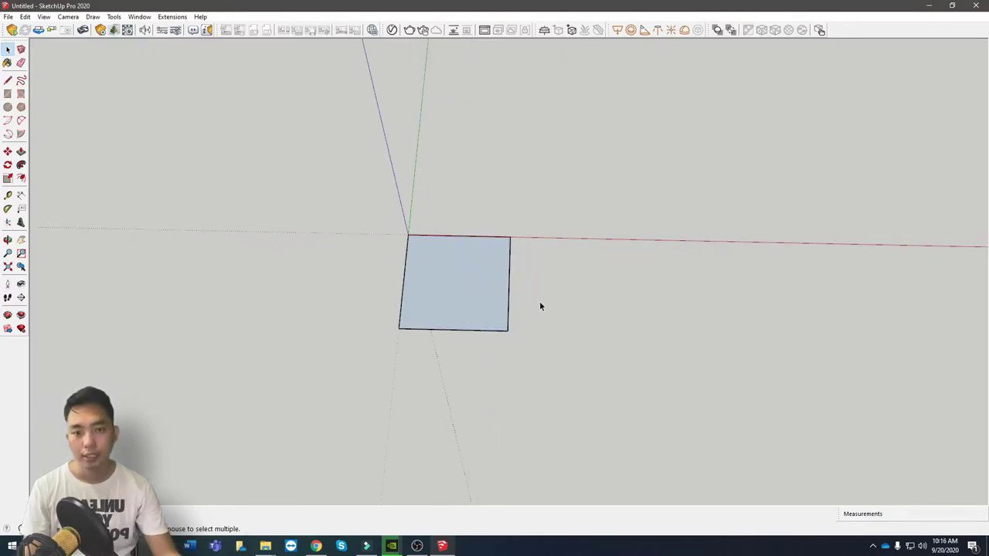
Step: Freehand-sketch two closed loops right of the square, each filling as a face
left_click(21, 81)
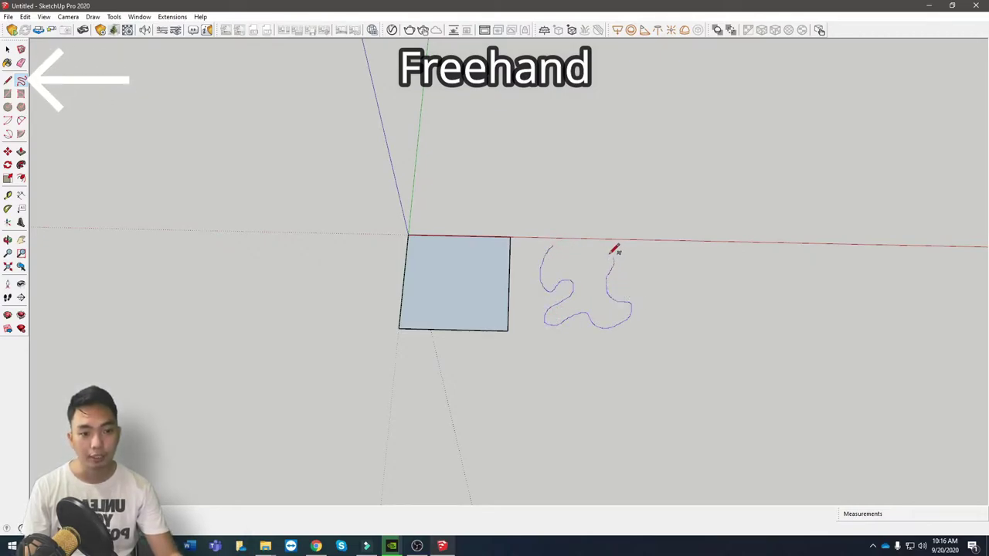
left_click_drag(612, 252, 557, 244)
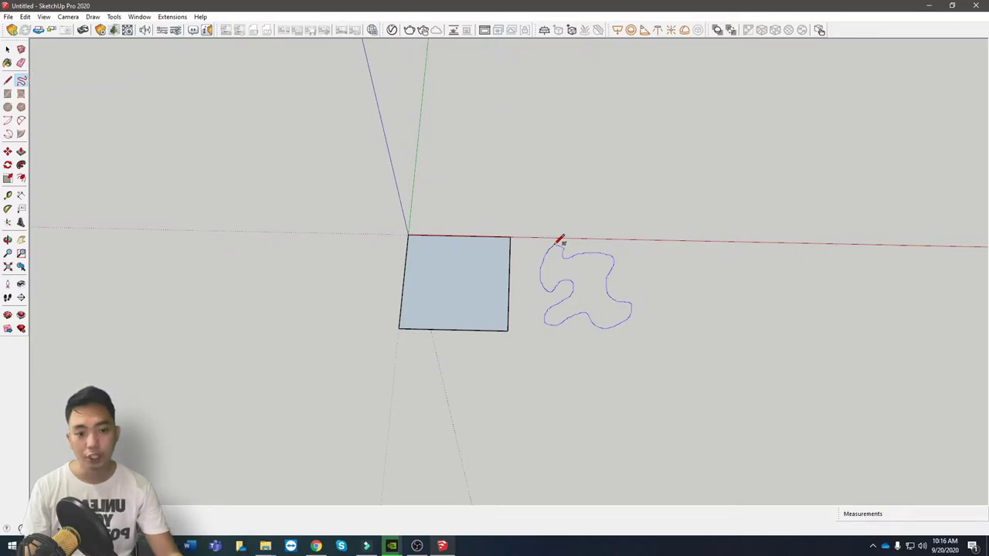
left_click_drag(557, 244, 557, 244)
mouse_move(618, 358)
middle_mouse_down()
mouse_move(702, 203)
mouse_move(585, 349)
mouse_move(620, 270)
mouse_move(710, 378)
middle_mouse_up()
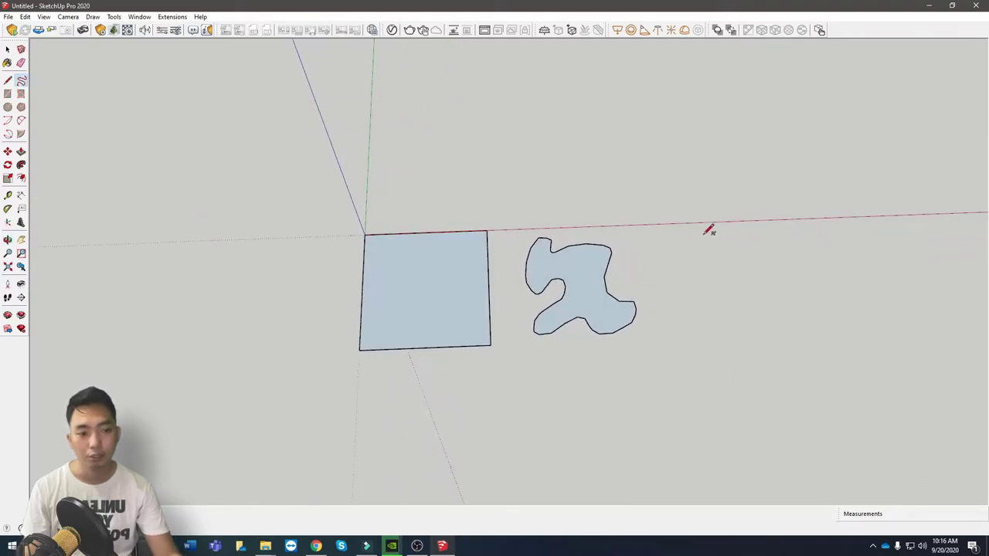
left_click_drag(691, 237, 671, 267)
mouse_move(683, 303)
left_mouse_down()
mouse_move(730, 325)
mouse_move(747, 290)
left_mouse_up()
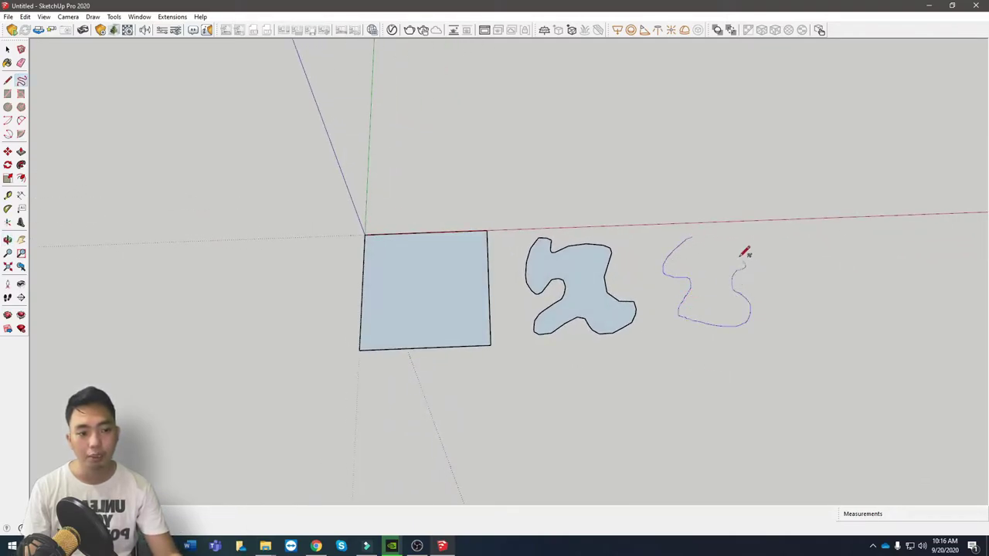
left_click_drag(692, 237, 692, 237)
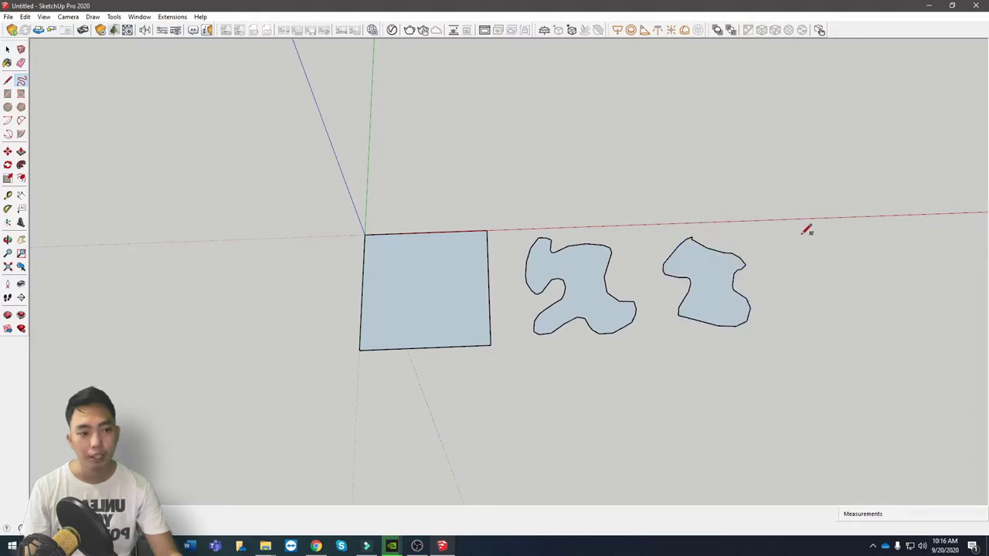
Step: Sketch a third, open freehand curve further to the right
mouse_move(803, 303)
left_mouse_down()
mouse_move(833, 301)
mouse_move(811, 272)
mouse_move(811, 238)
left_mouse_up()
scroll(883, 333, "up", 2)
scroll(804, 227, "up", 3)
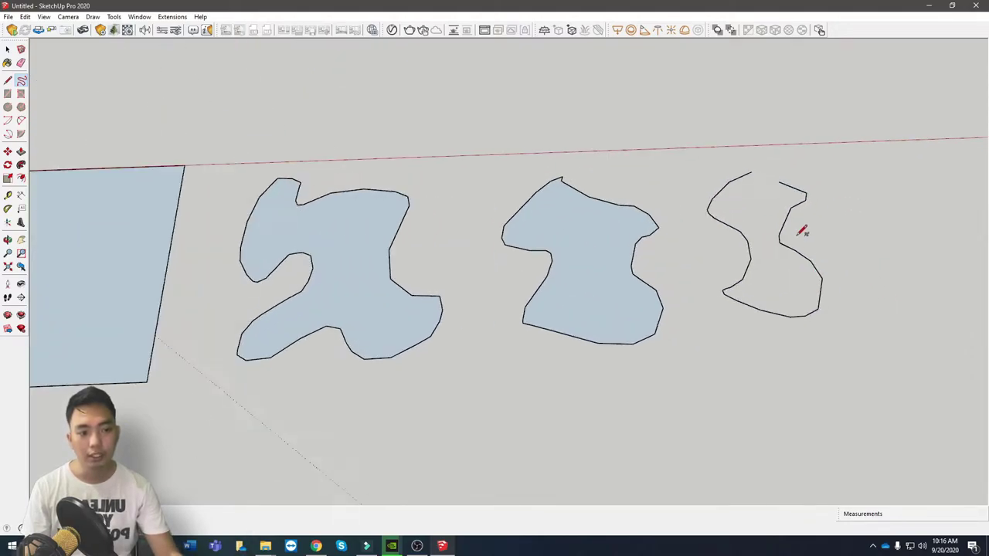
mouse_move(803, 227)
middle_mouse_down()
mouse_move(666, 139)
mouse_move(457, 203)
mouse_move(698, 245)
mouse_move(523, 265)
mouse_move(512, 239)
mouse_move(536, 250)
middle_mouse_up()
scroll(503, 239, "down", 5)
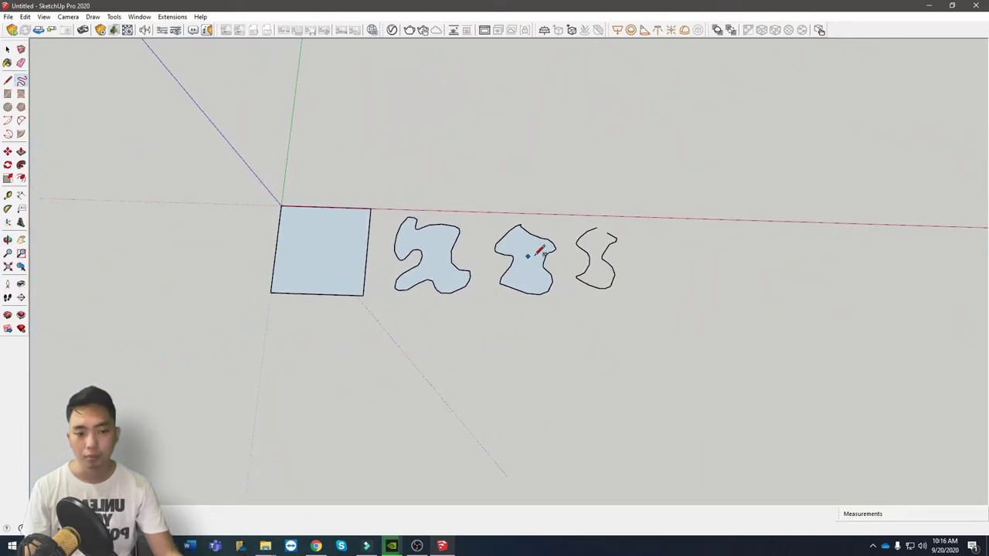
Step: Draw a centre-point arc with 1000 mm radius and 45° angle right of the freehand shapes
left_click(7, 121)
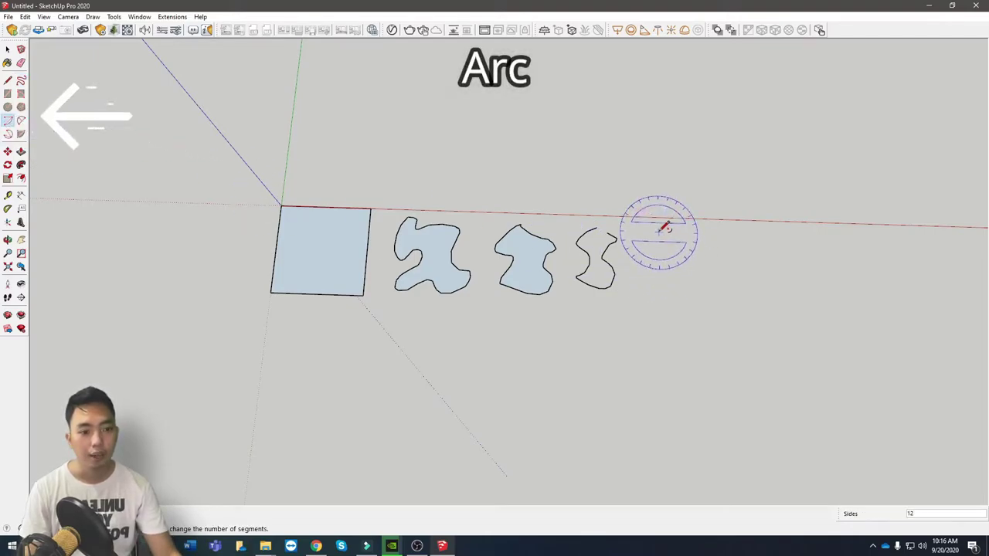
left_click(659, 231)
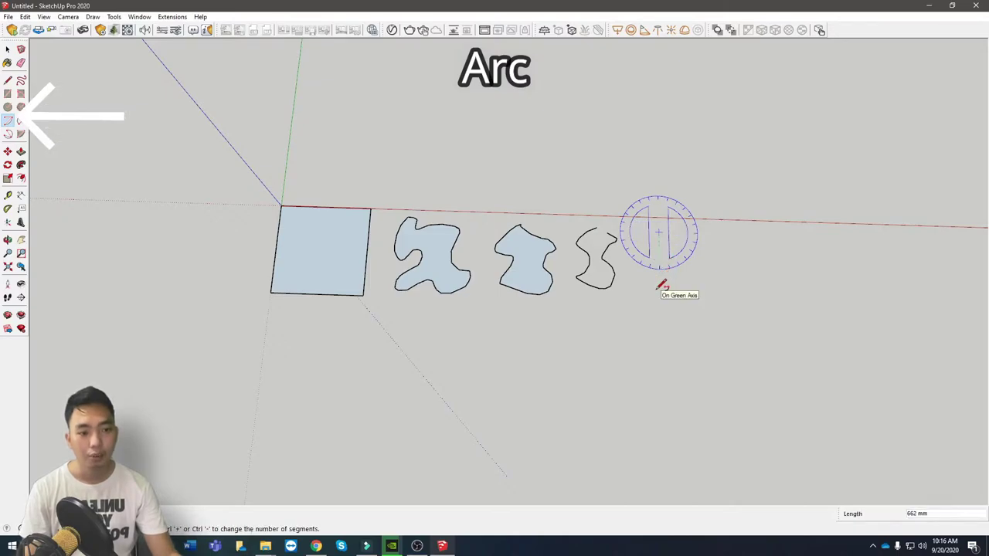
key("Escape")
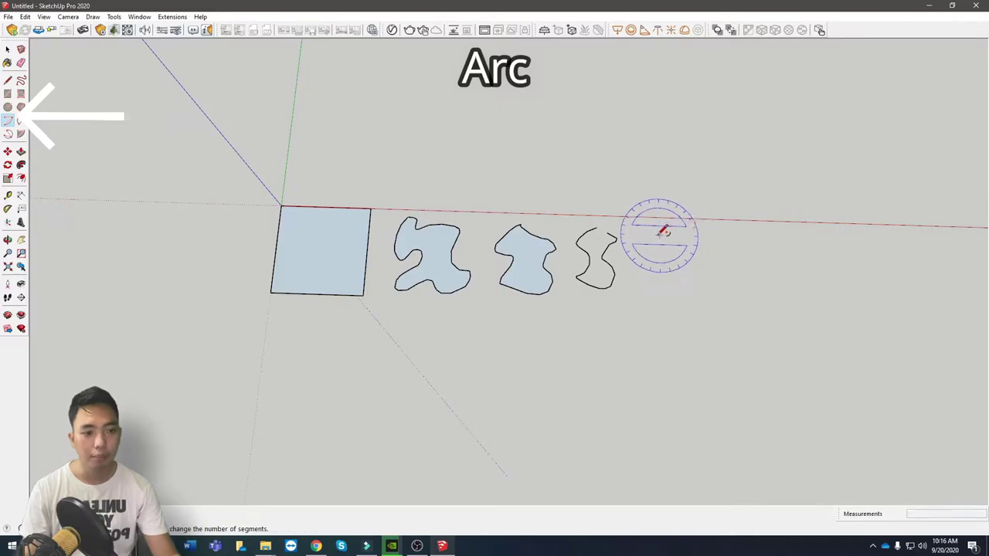
left_click(649, 233)
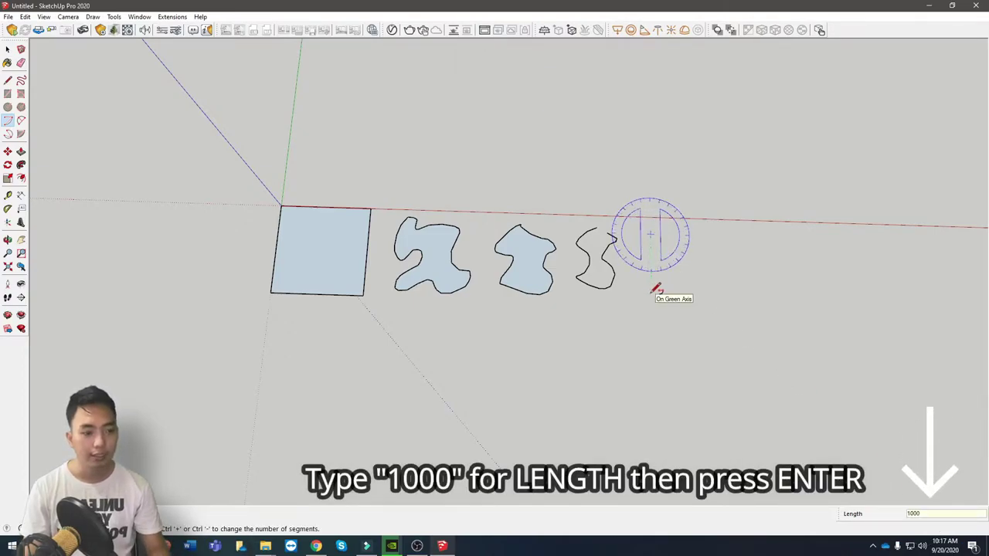
type("1000")
key("Return")
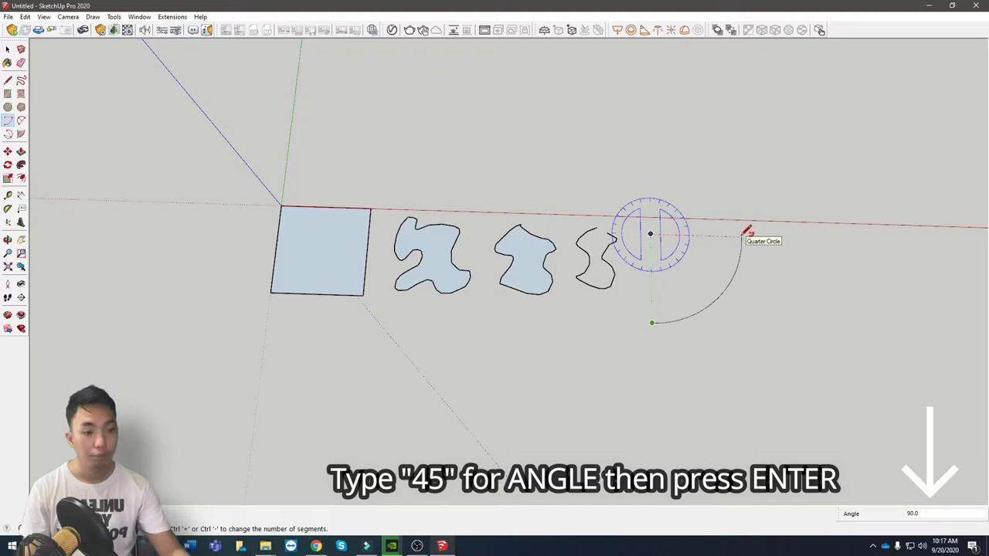
type("45")
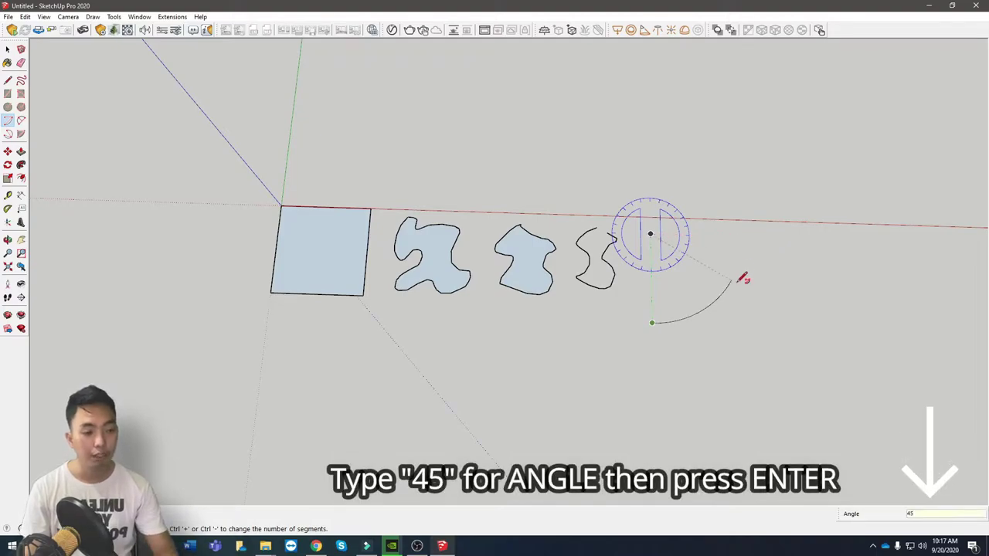
key("Return")
scroll(730, 309, "up", 2)
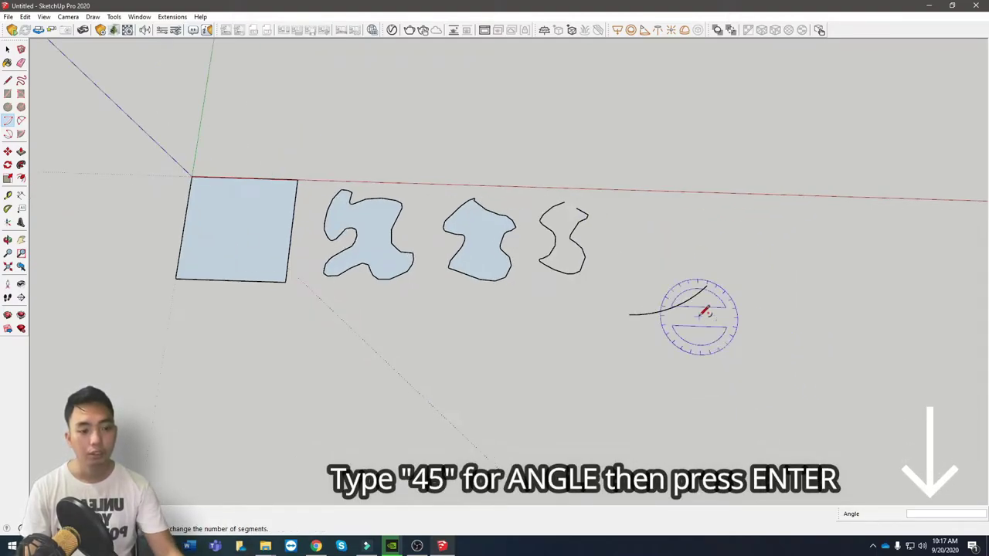
middle_click_drag(635, 312, 595, 295)
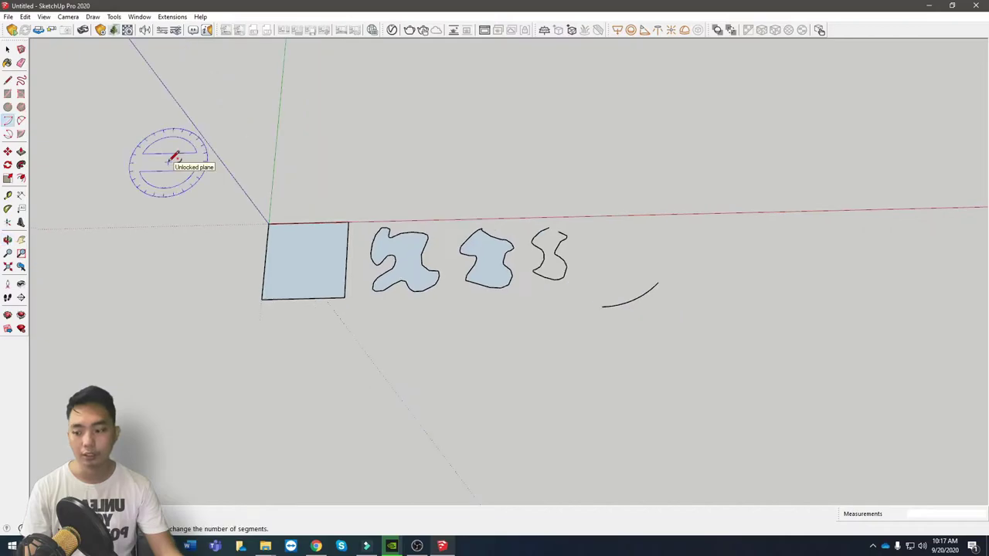
left_click(21, 120)
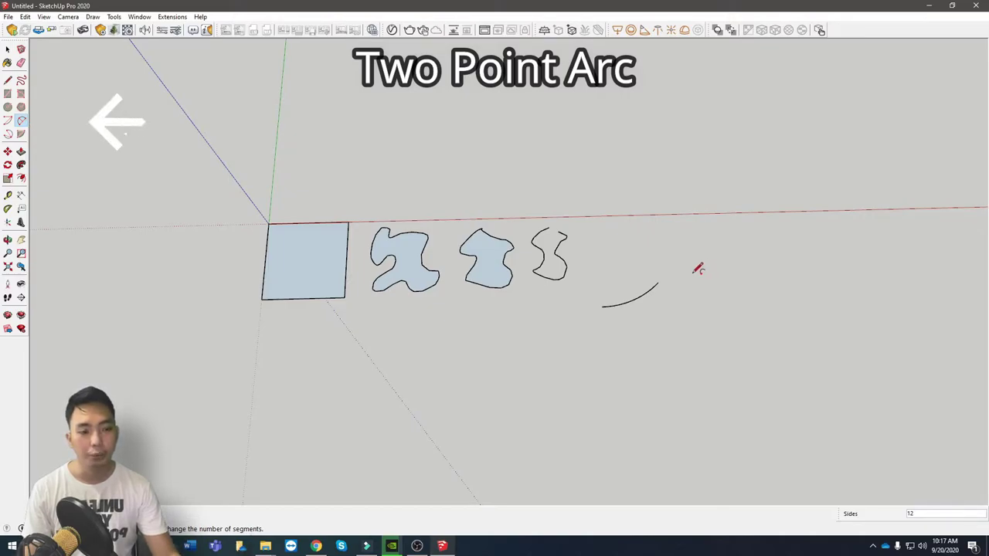
Step: Draw a half-circle two-point arc, then a 500 mm arc with a 750 mm bulge
left_click(689, 229)
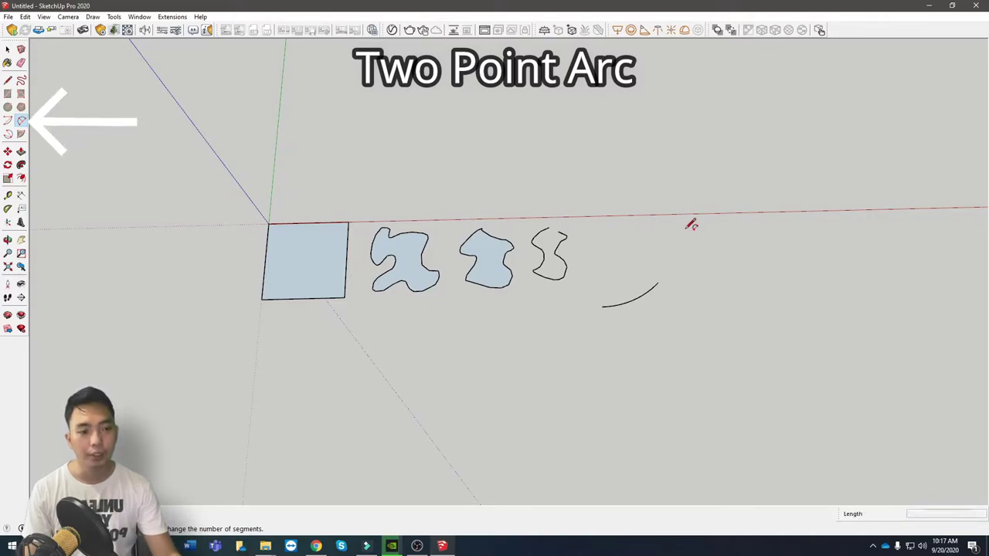
left_click(694, 280)
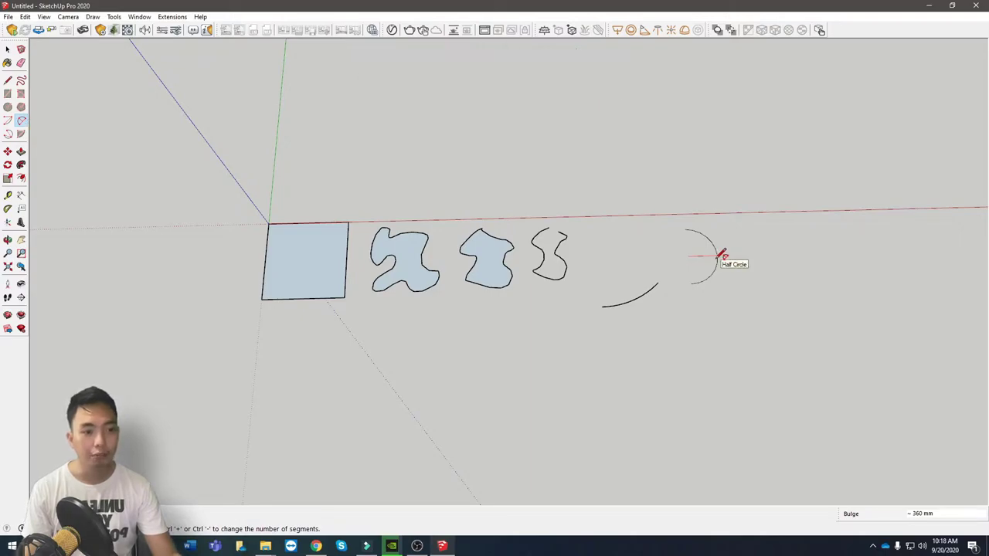
left_click(721, 255)
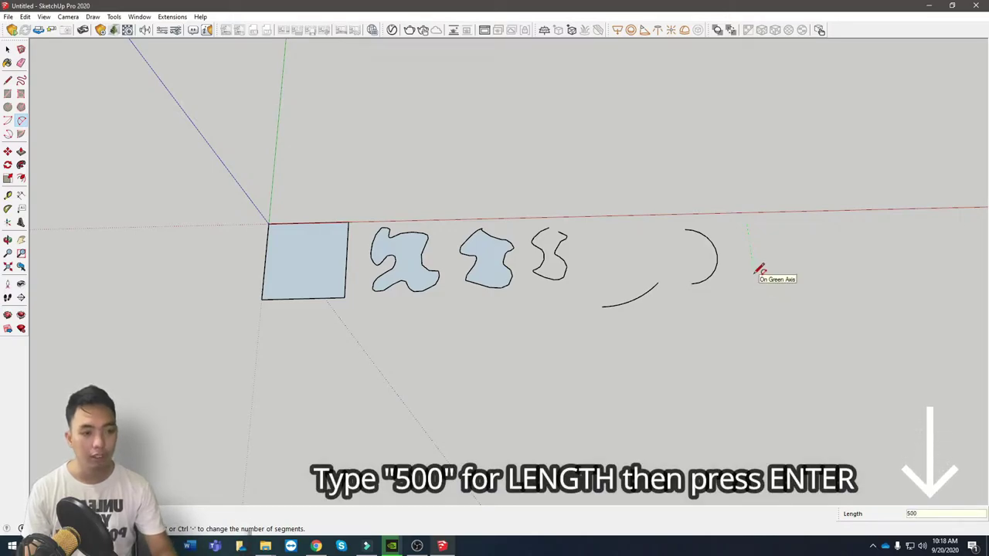
key("Return")
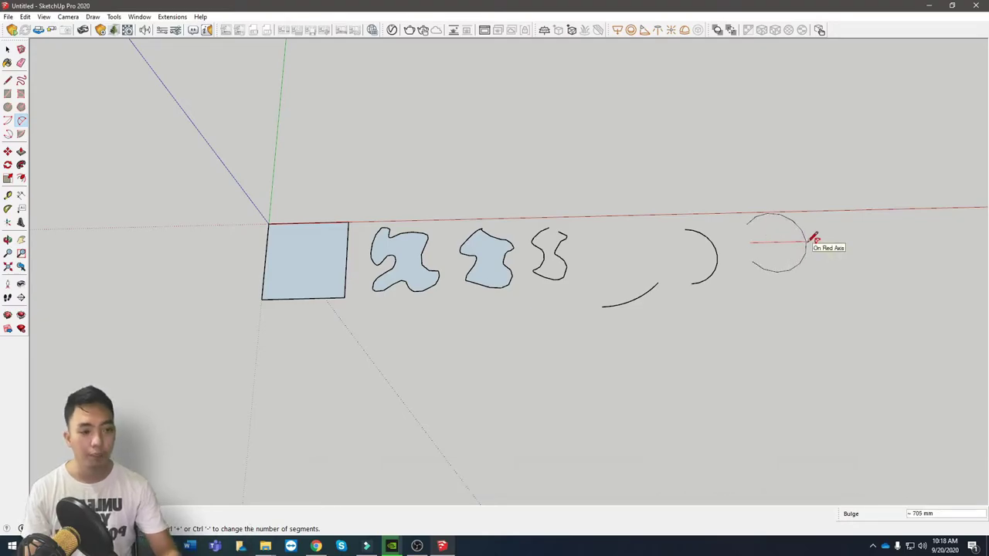
type("750")
key("Return")
middle_click_drag(811, 237, 742, 317)
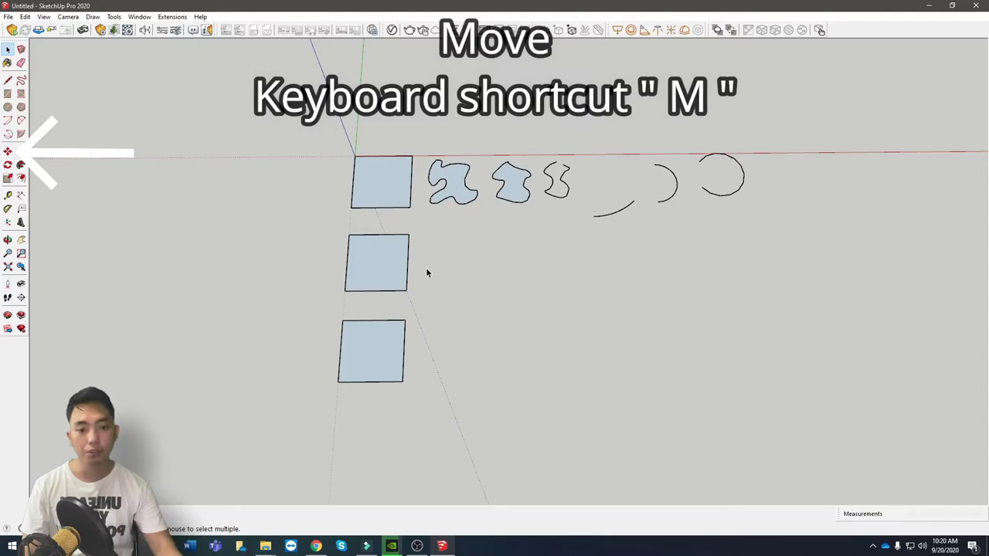
Step: Move the middle square 1800 mm along the red axis with the Move tool
key("m")
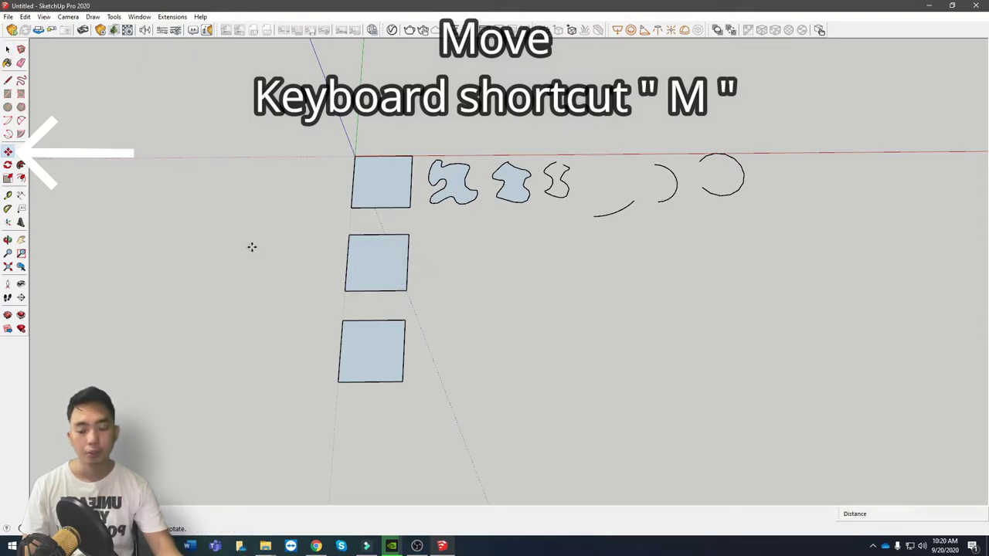
key("space")
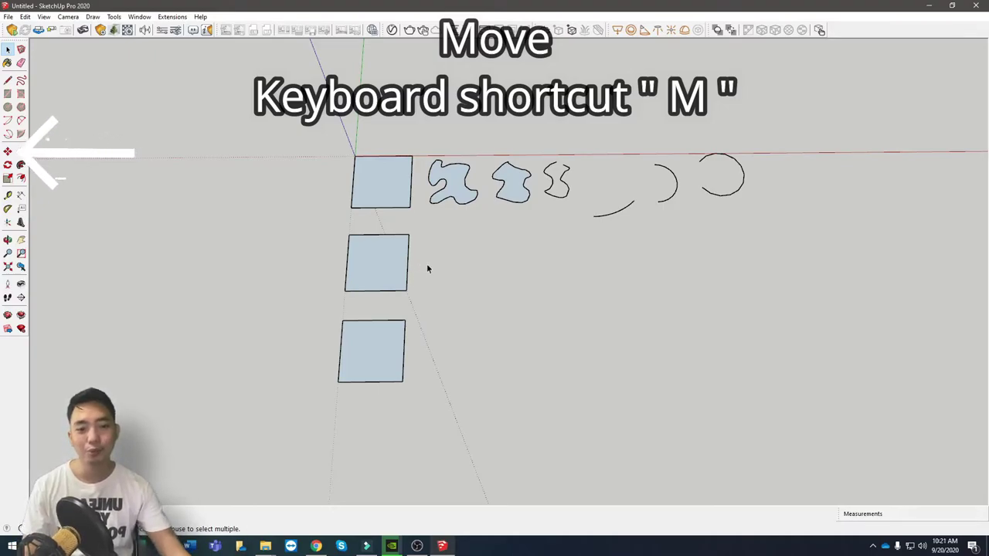
key("m")
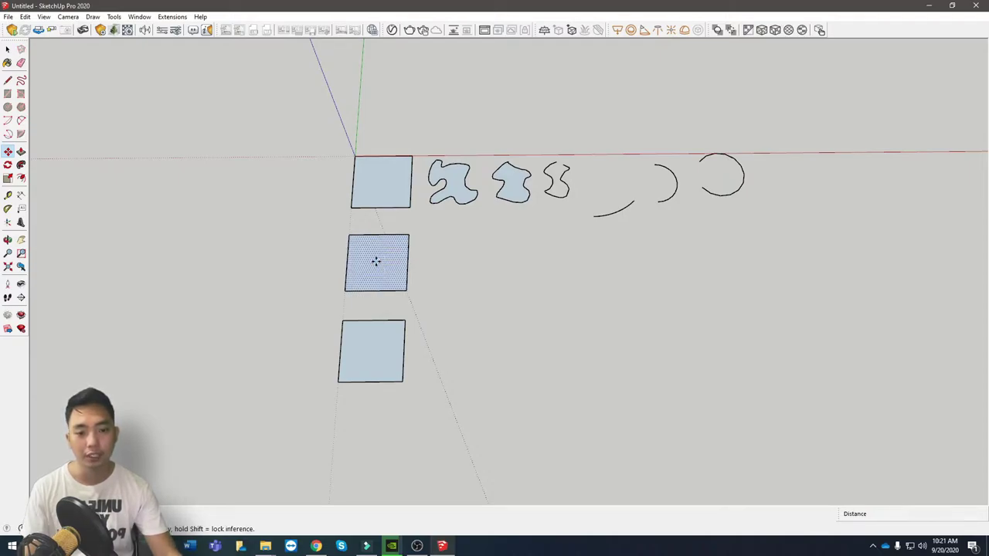
left_click(375, 261)
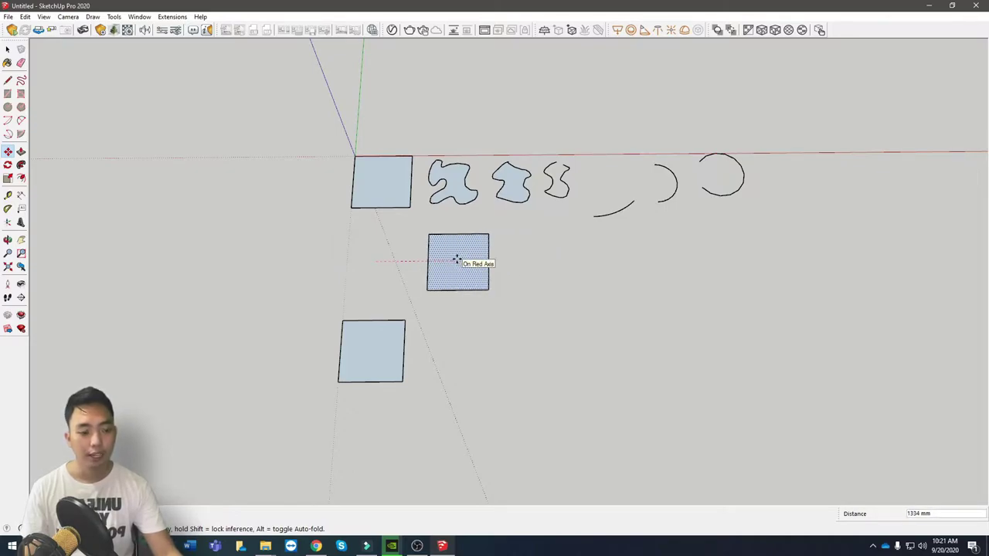
type("1800")
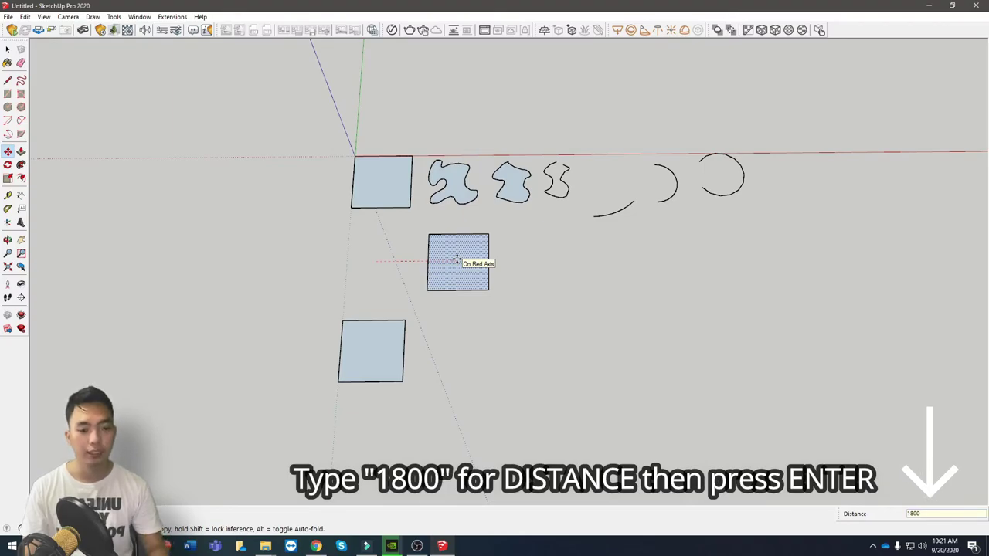
key("Return")
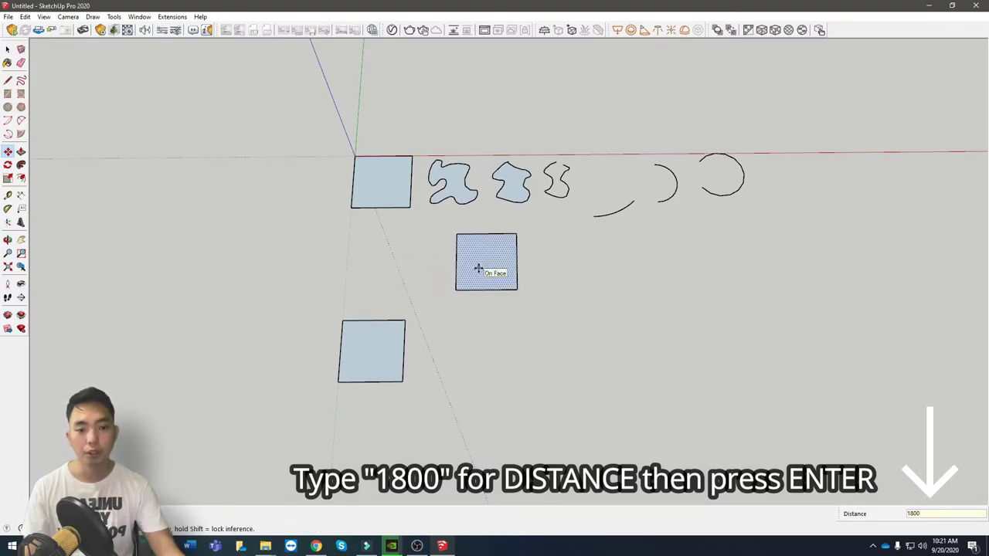
key("space")
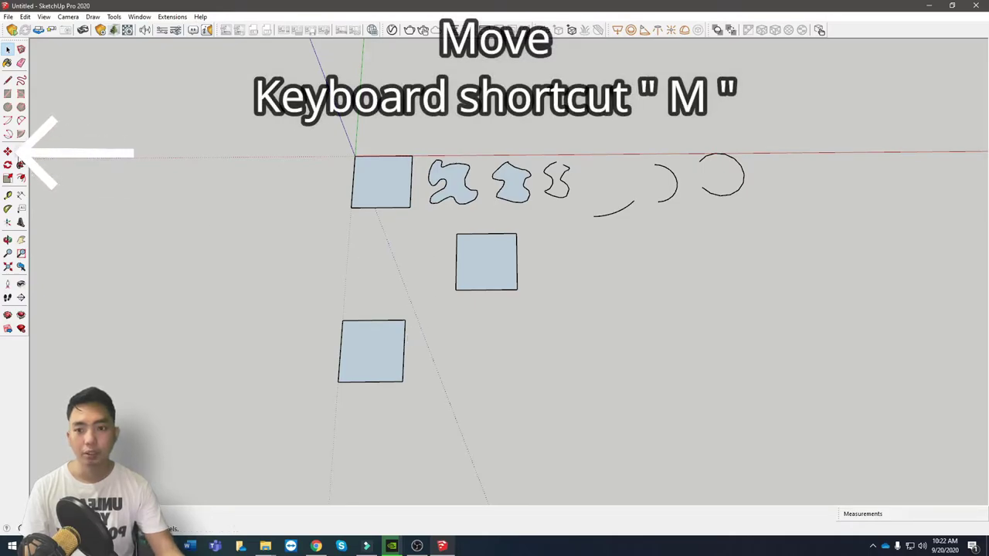
Step: Drag the bottom square's right edge rightward along red, widening it into a rectangle
left_click(10, 152)
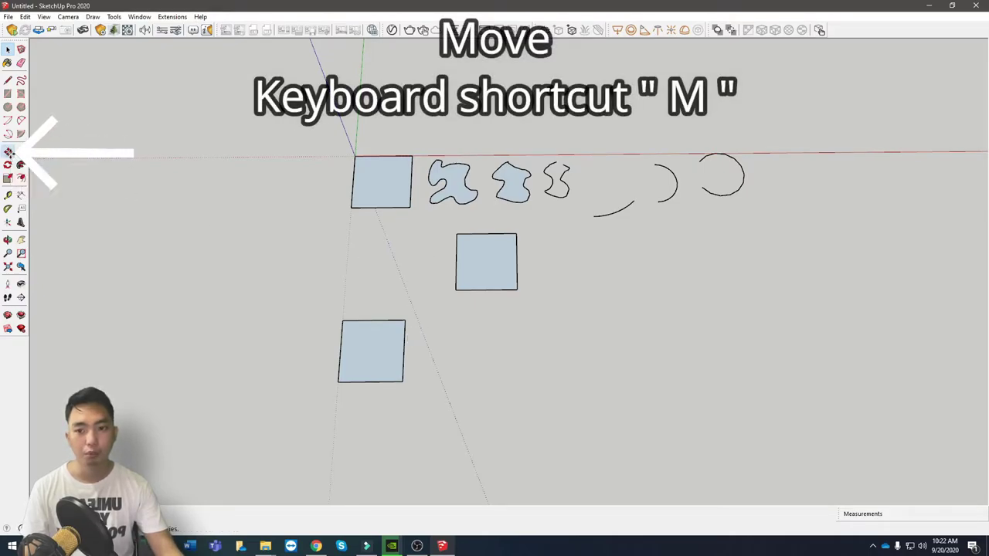
left_click(404, 350)
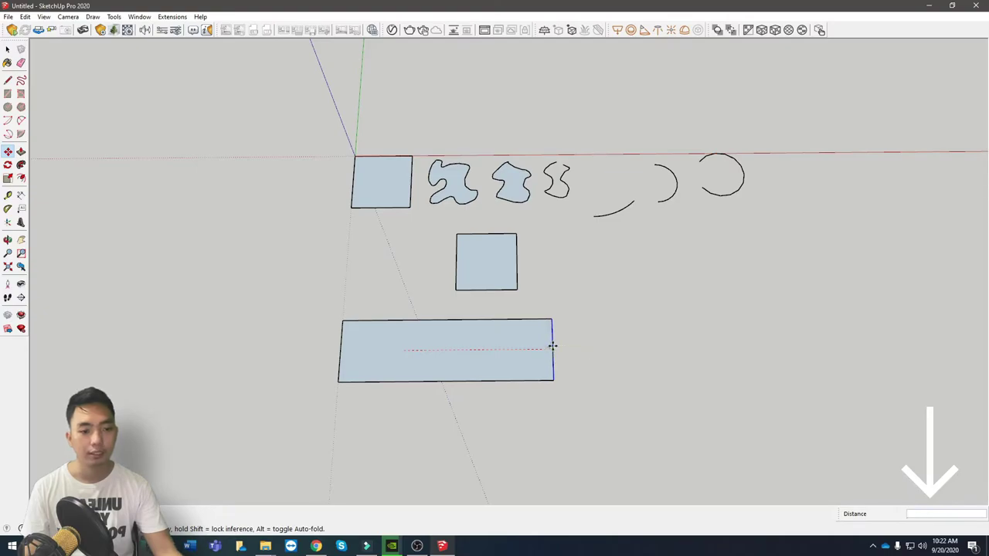
left_click(551, 347)
scroll(502, 340, "down", 3)
key("space")
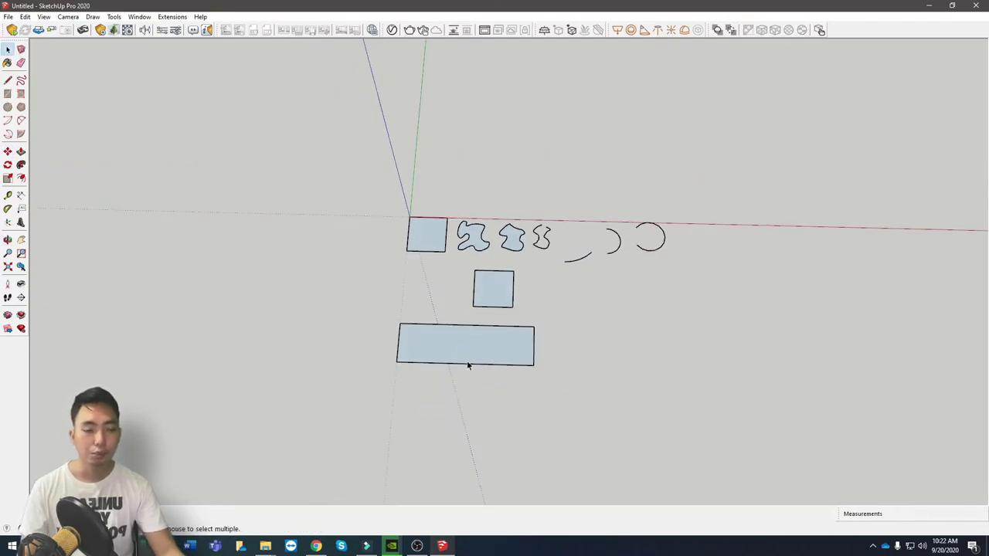
middle_click_drag(453, 365, 473, 347)
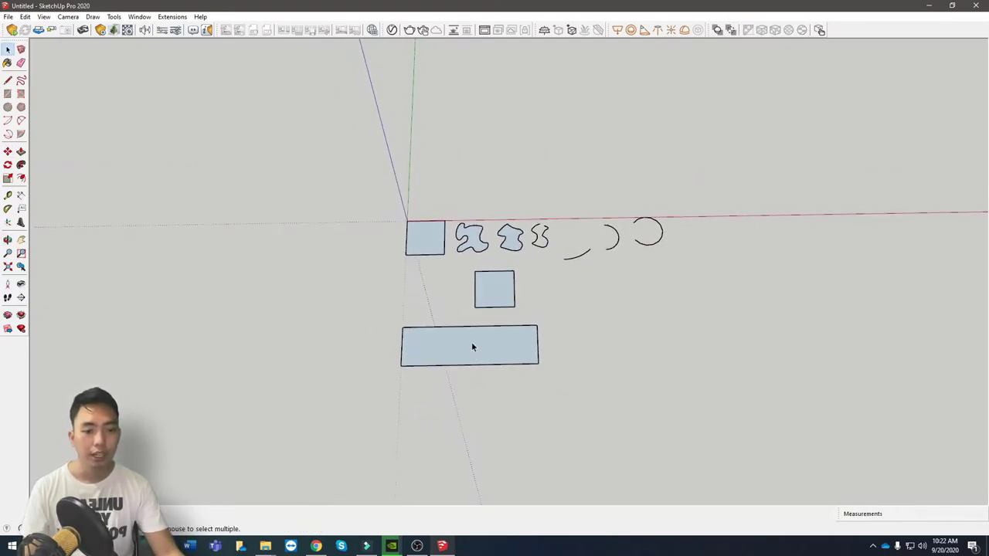
left_click(417, 240)
middle_click_drag(441, 276, 453, 295)
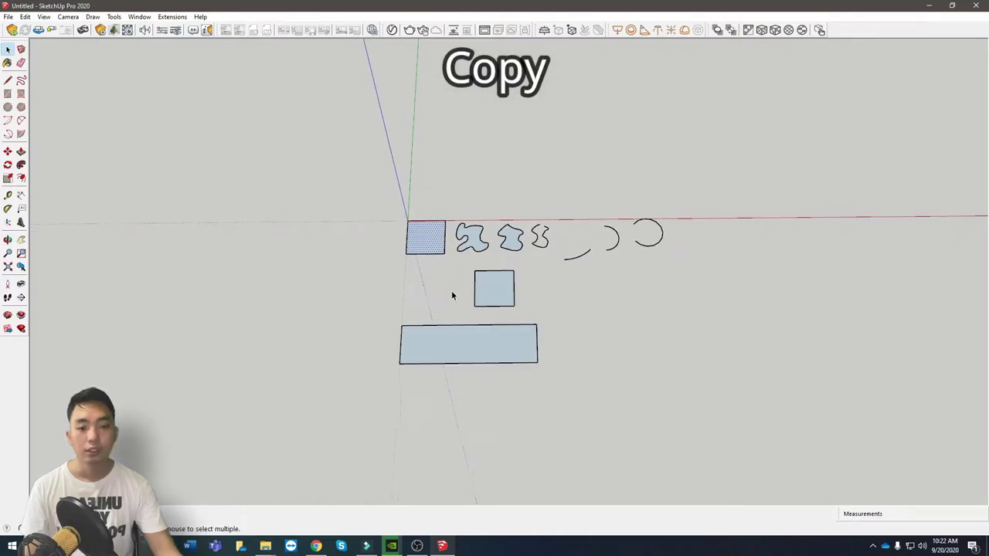
Step: Copy the top-left square 4500 mm along the green axis, below the rectangle
scroll(494, 363, "down", 2)
scroll(541, 301, "up", 2)
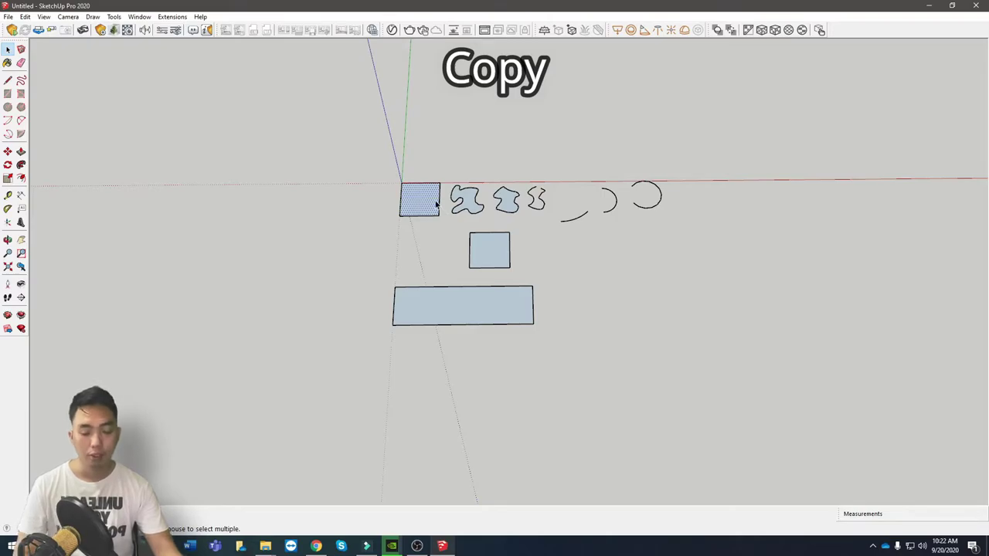
left_click(423, 255)
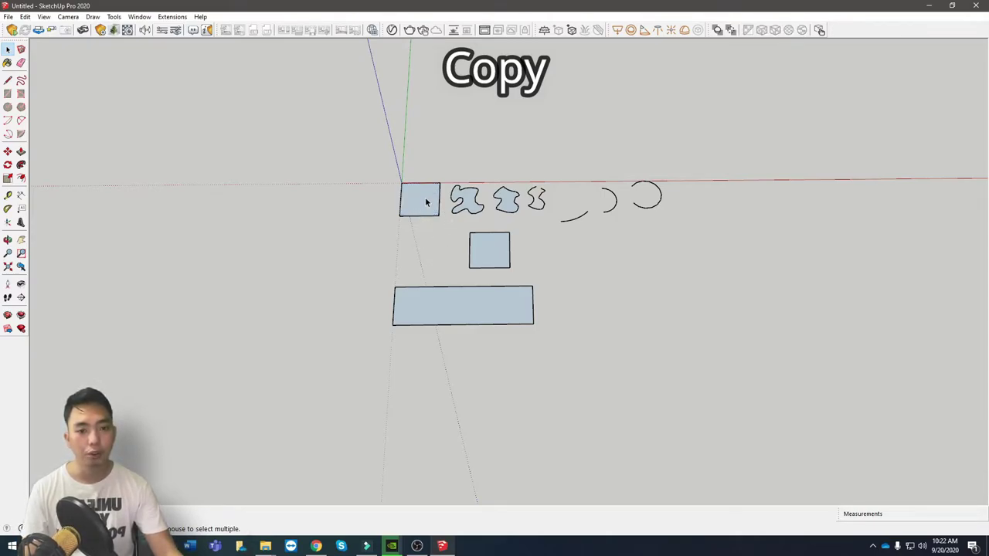
left_click(426, 202)
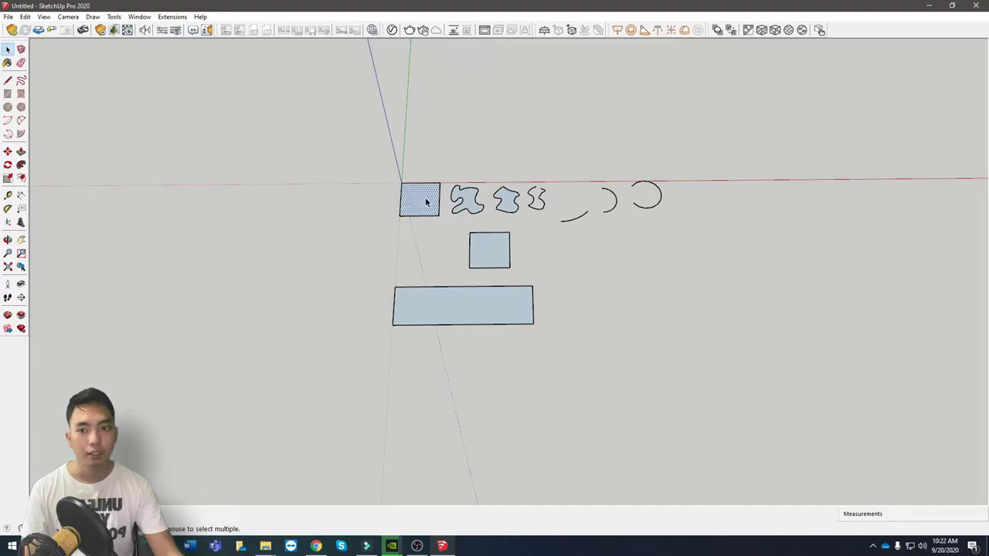
key("m")
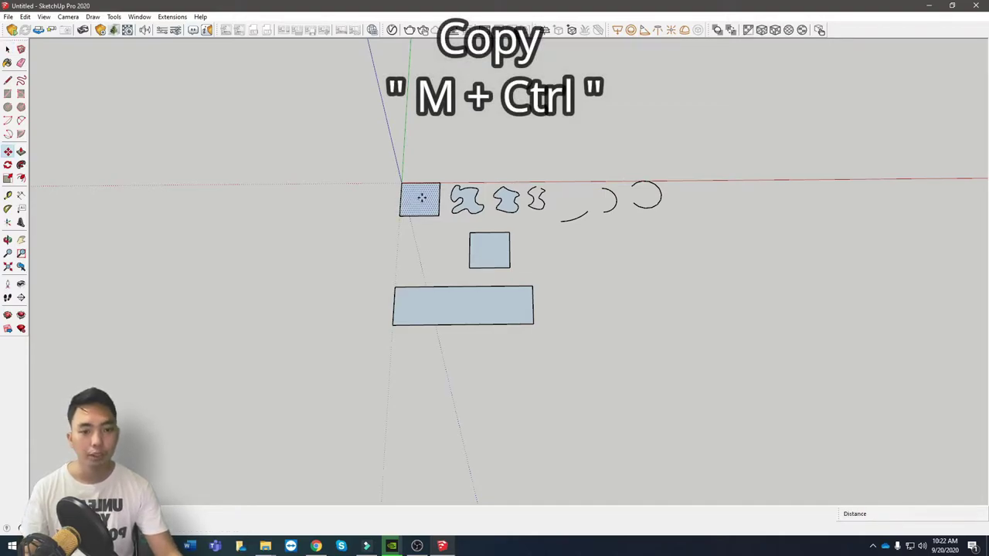
key("ctrl")
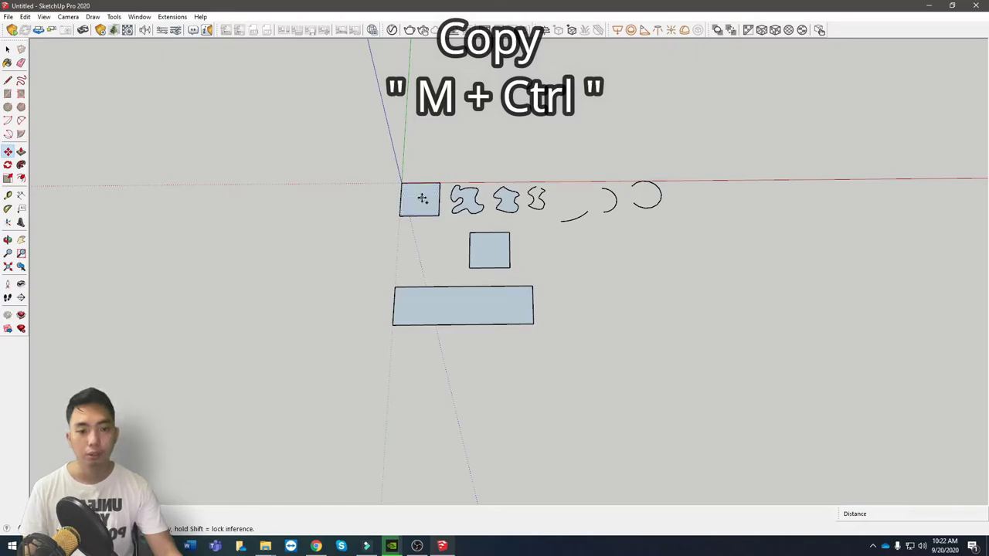
left_click(422, 199)
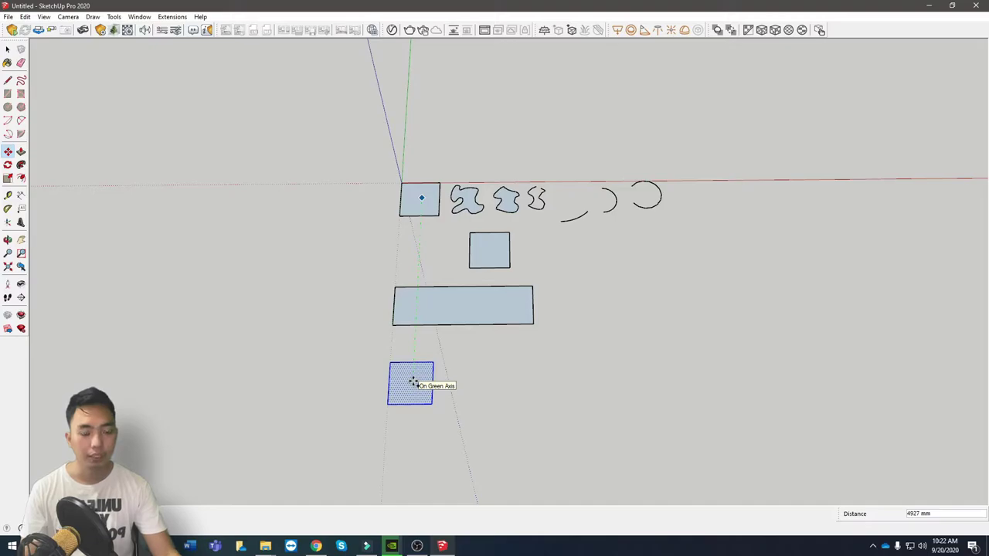
type("00")
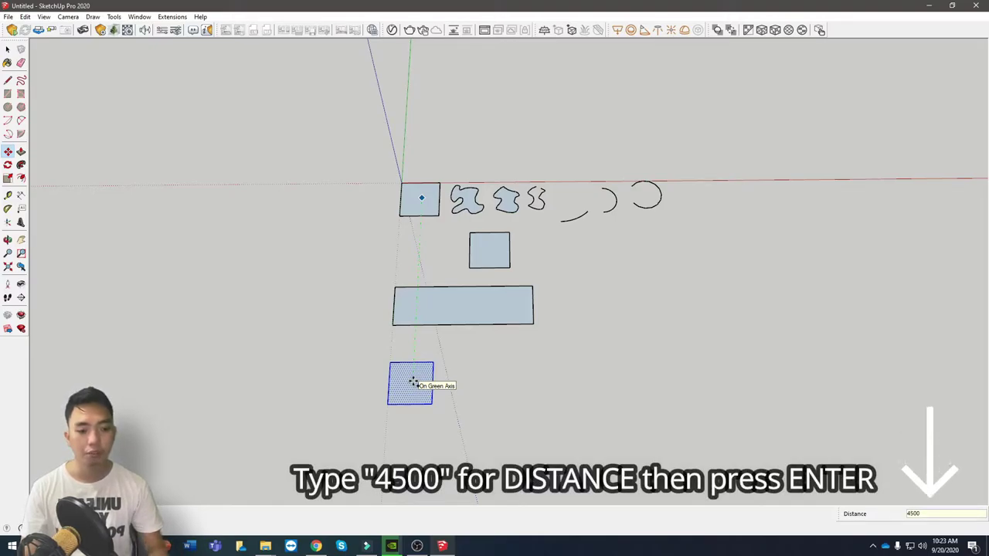
key("Return")
Step: Return to a near top-down view and select the new square's right edge
middle_click_drag(439, 398, 724, 232)
key("space")
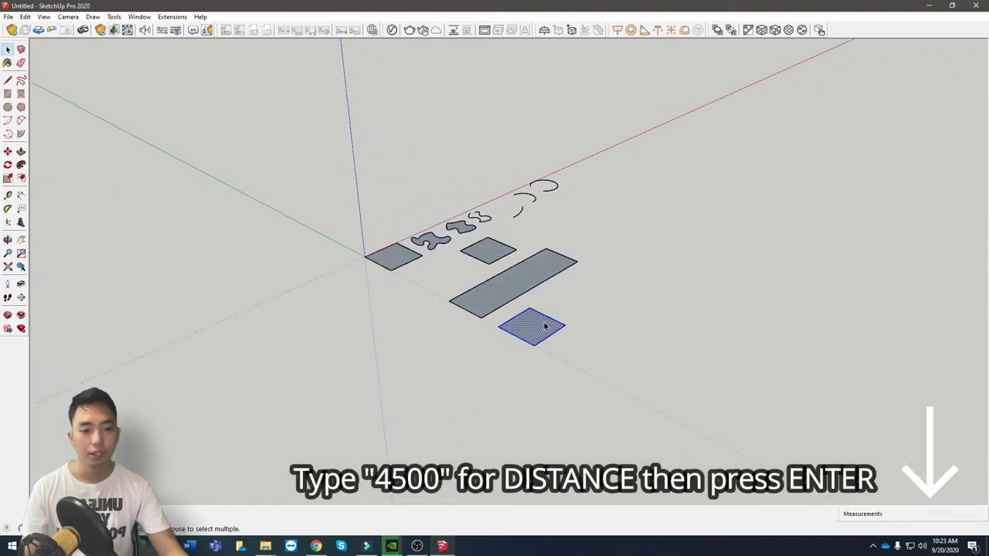
middle_click_drag(546, 327, 400, 365)
scroll(407, 364, "up", 4)
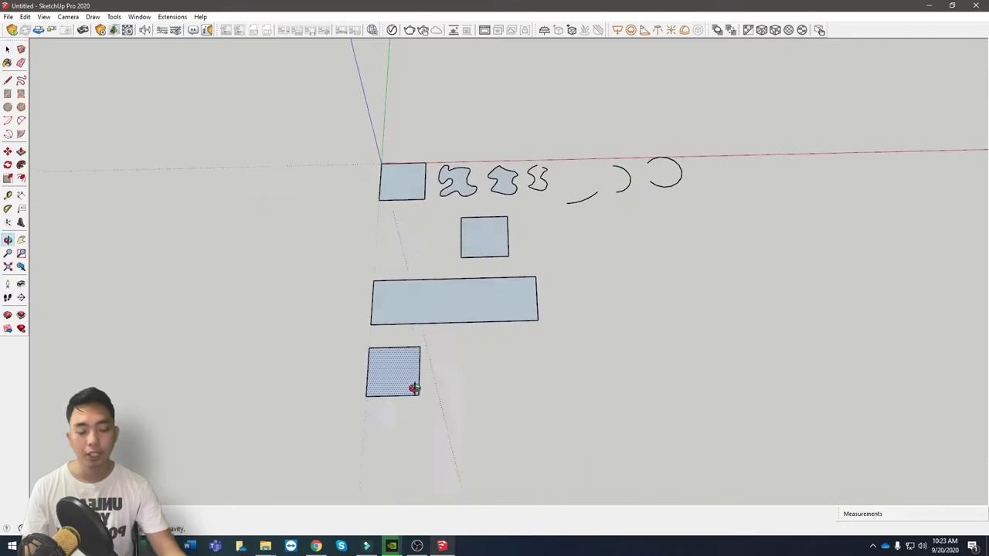
middle_click_drag(422, 379, 472, 376)
left_click(398, 372)
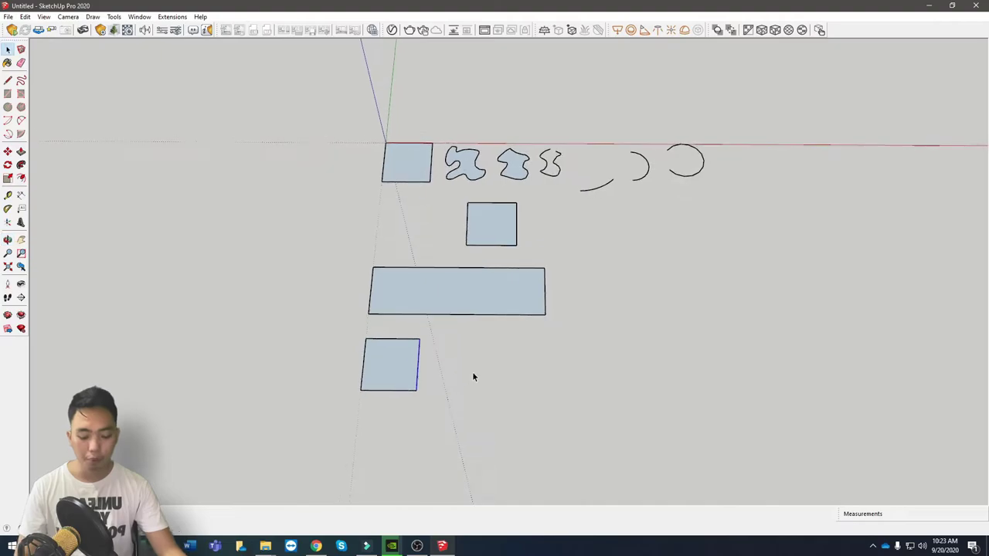
Step: Copy the lowest square's right edge 1000 mm to the right along red
key("m")
left_click(439, 372)
key("ctrl")
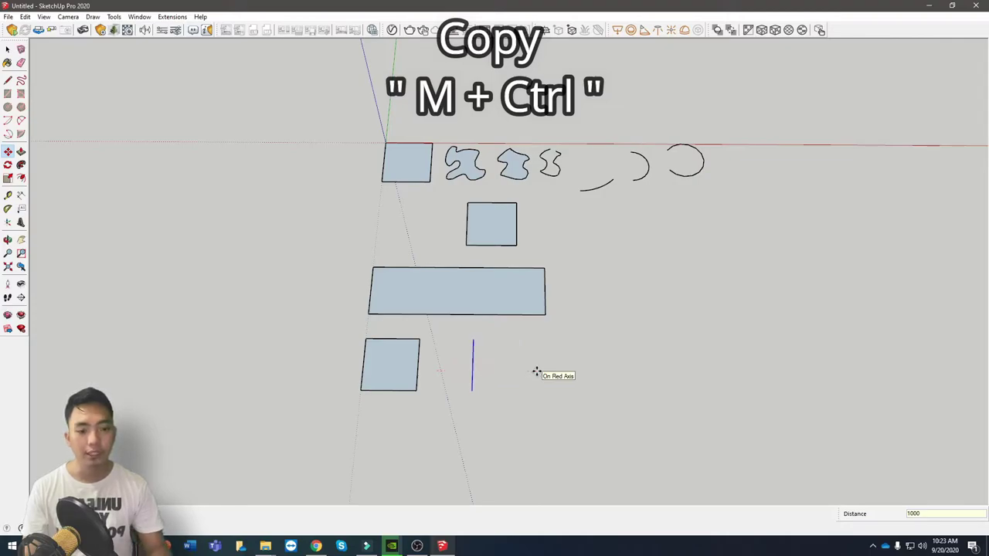
middle_click_drag(489, 389, 332, 335)
key("space")
middle_click_drag(564, 283, 539, 394)
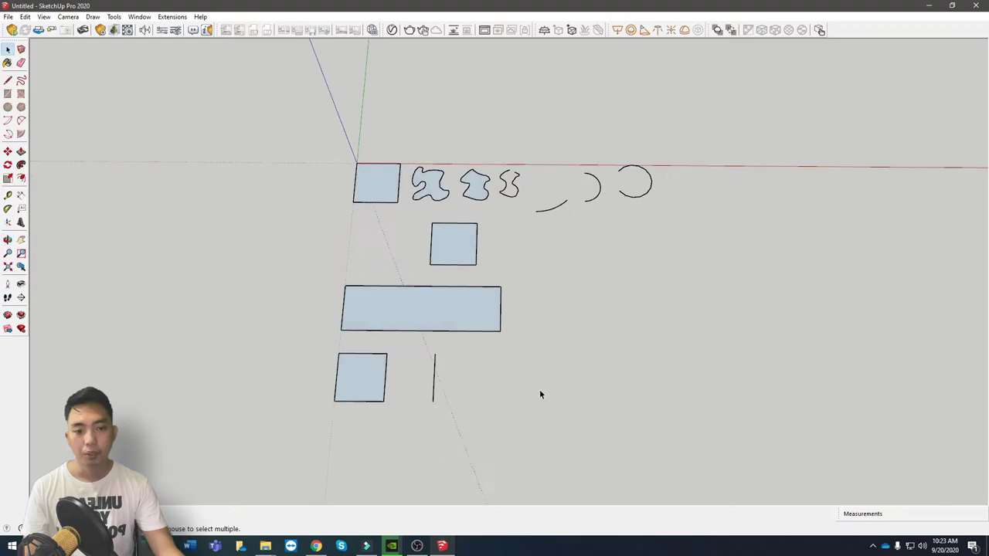
scroll(394, 390, "up", 3)
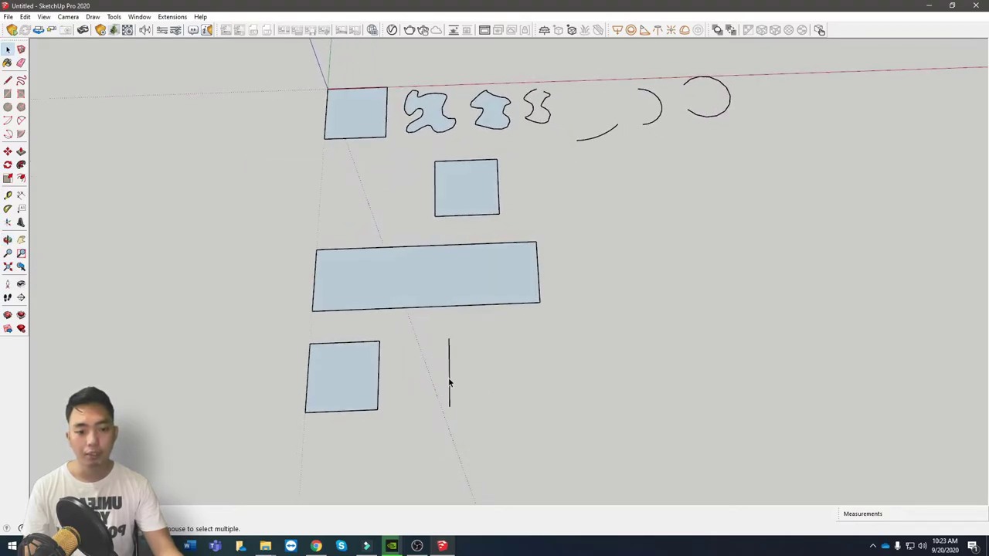
Step: Copy the lowest square with its edges to the right of the copied edge
double_click(339, 372)
key("m")
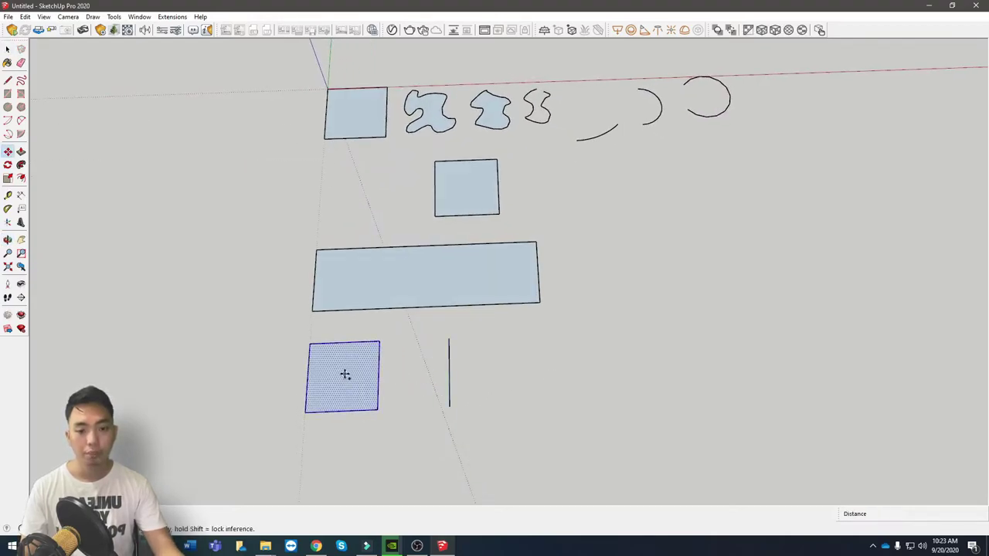
left_click(346, 374)
left_click(550, 367)
scroll(551, 368, "up", 3)
key("space")
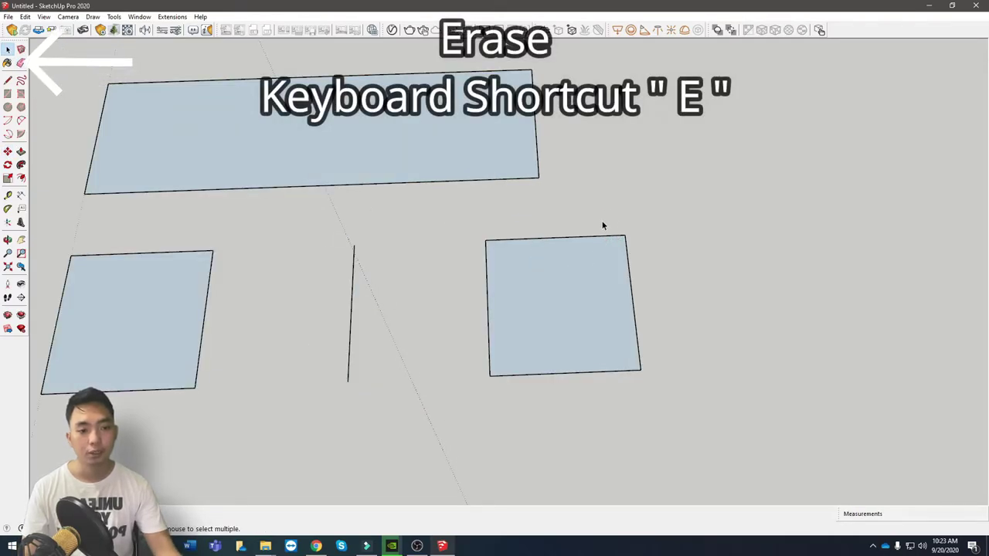
Step: Delete the right-hand square's top edge so its face disappears
key("e")
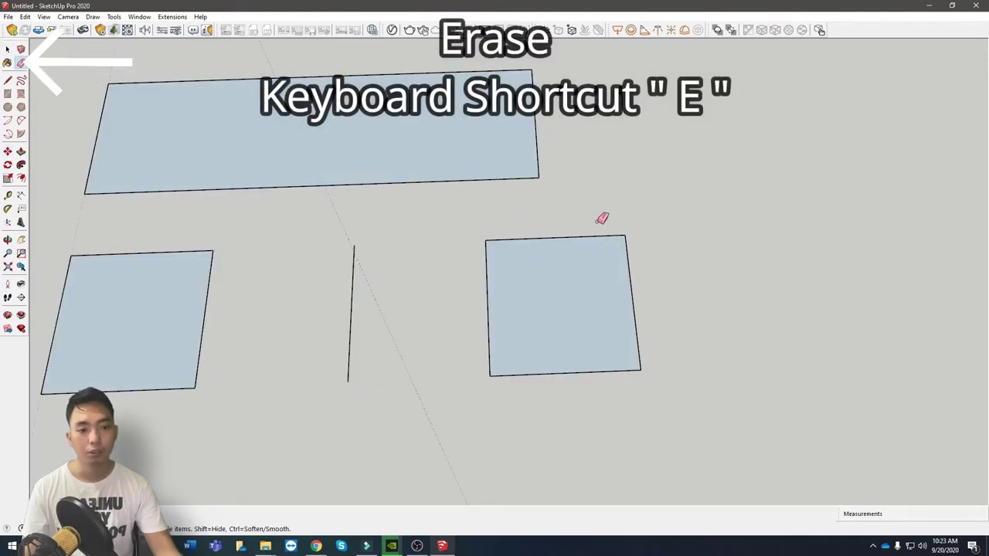
left_click(538, 238)
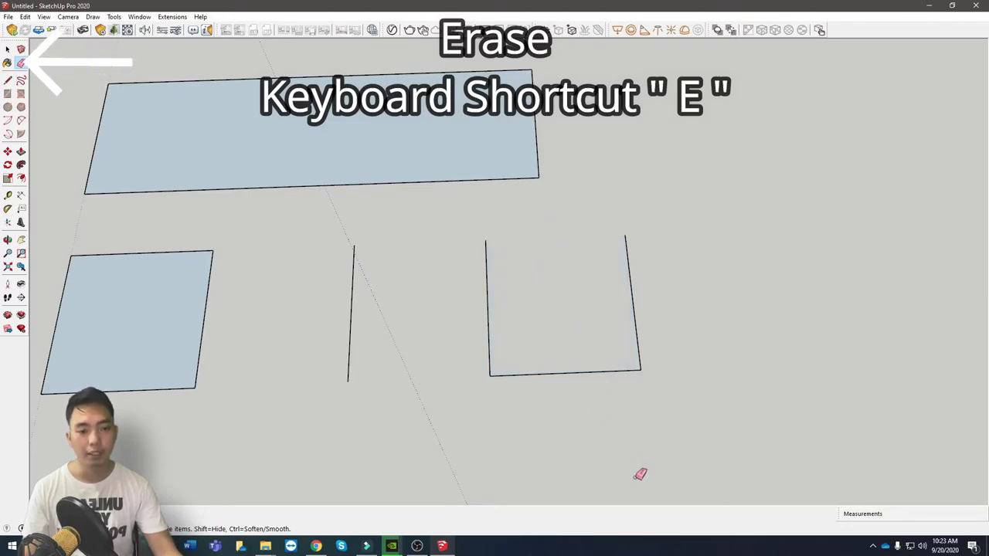
mouse_move(640, 474)
middle_mouse_down()
mouse_move(283, 333)
mouse_move(503, 364)
mouse_move(611, 471)
mouse_move(565, 482)
mouse_move(664, 446)
mouse_move(620, 452)
middle_mouse_up()
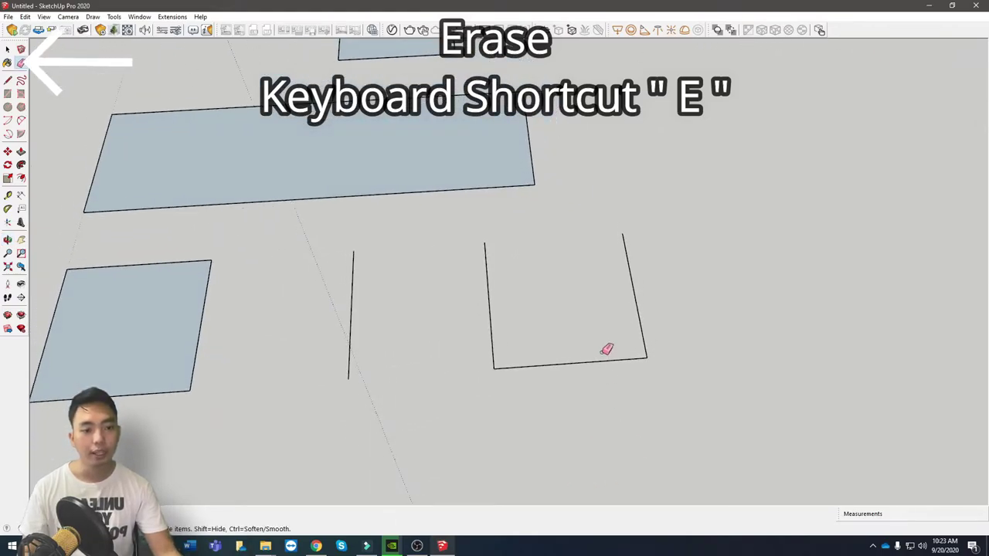
key("ctrl+z")
key("space")
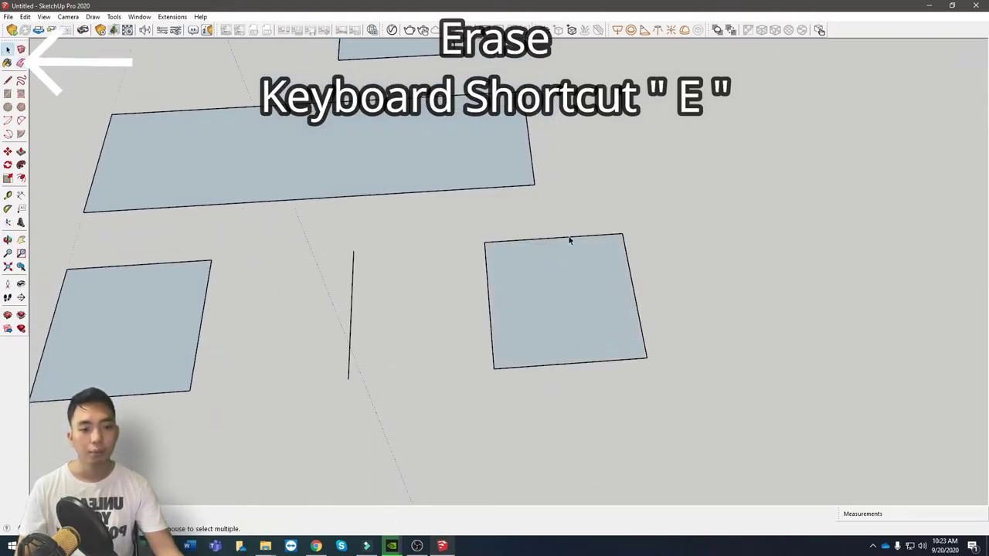
left_click(563, 237)
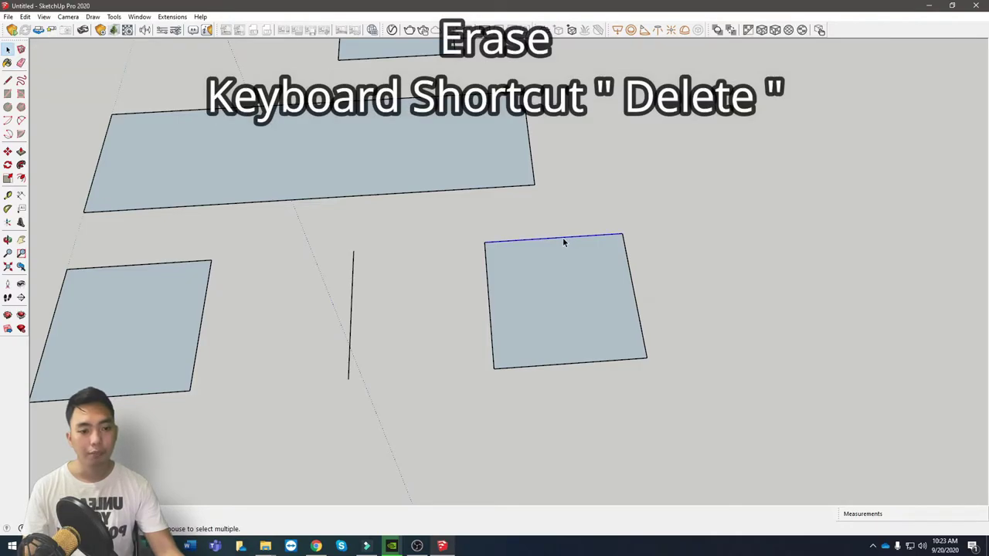
key("Delete")
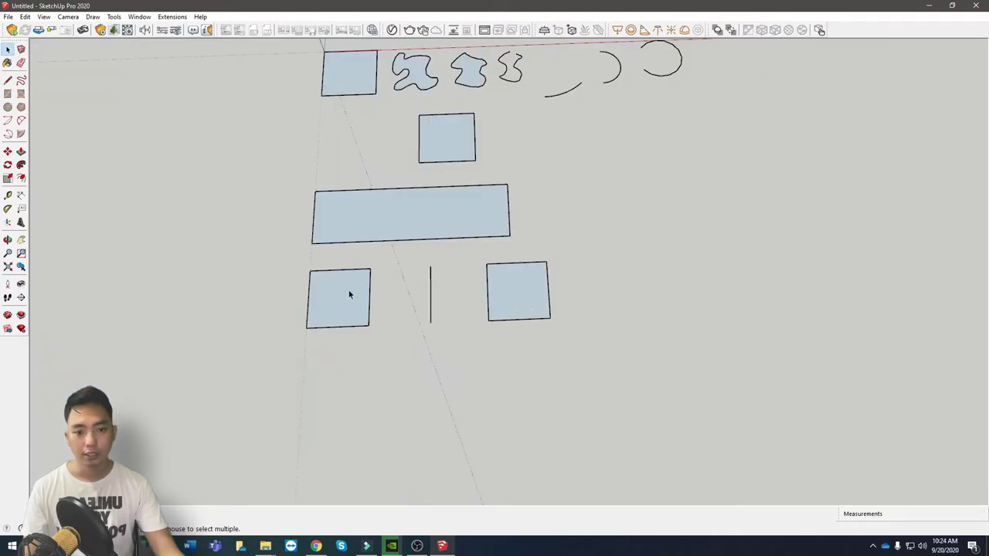
left_click(348, 294)
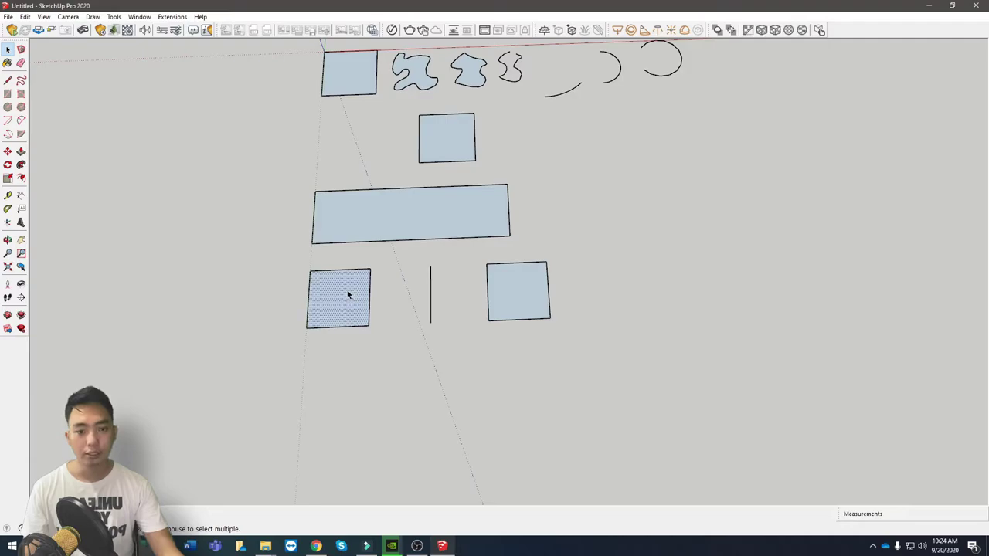
Step: Select only the right square of the bottom row
left_click(535, 297)
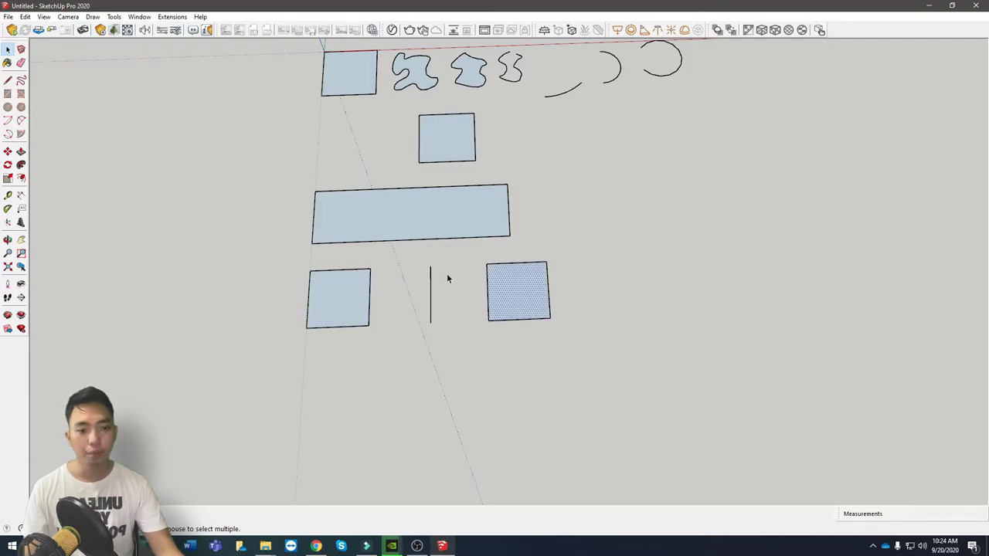
left_click(525, 293)
left_click(590, 297)
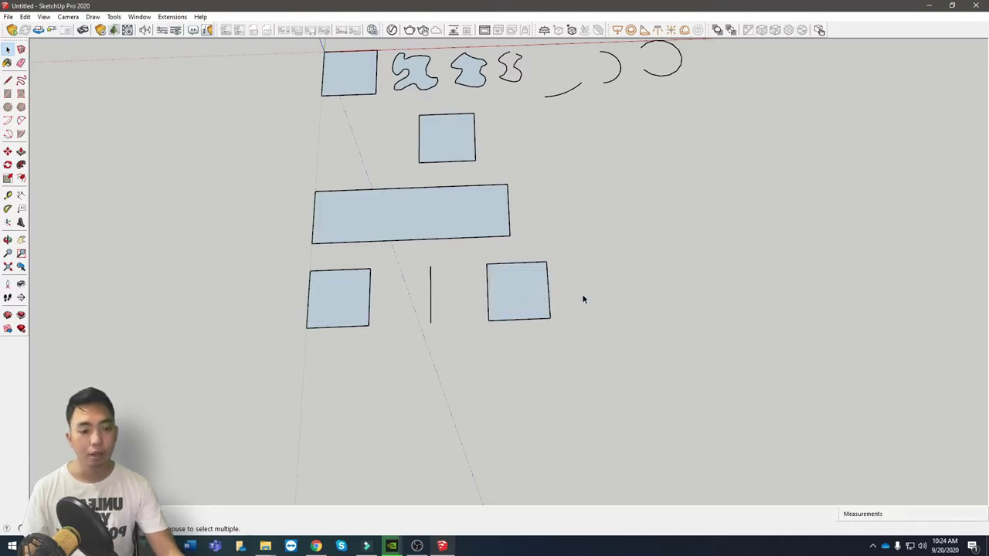
left_click(556, 294)
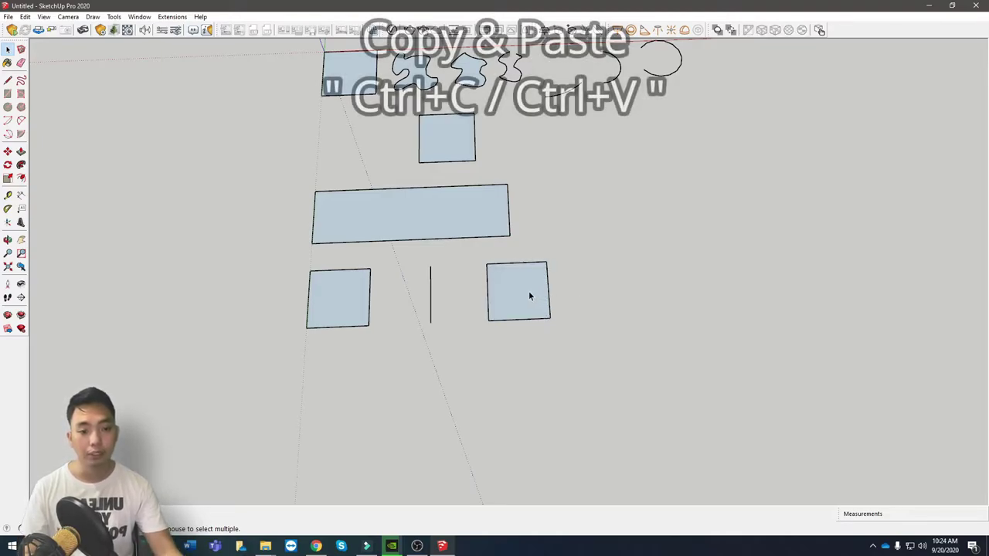
left_click(529, 295)
left_click(554, 282)
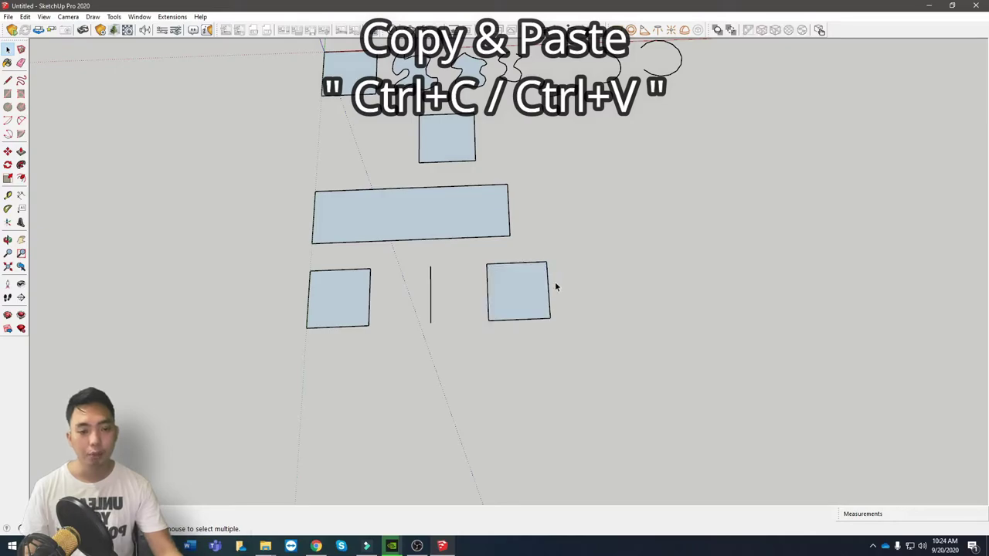
left_click(502, 289)
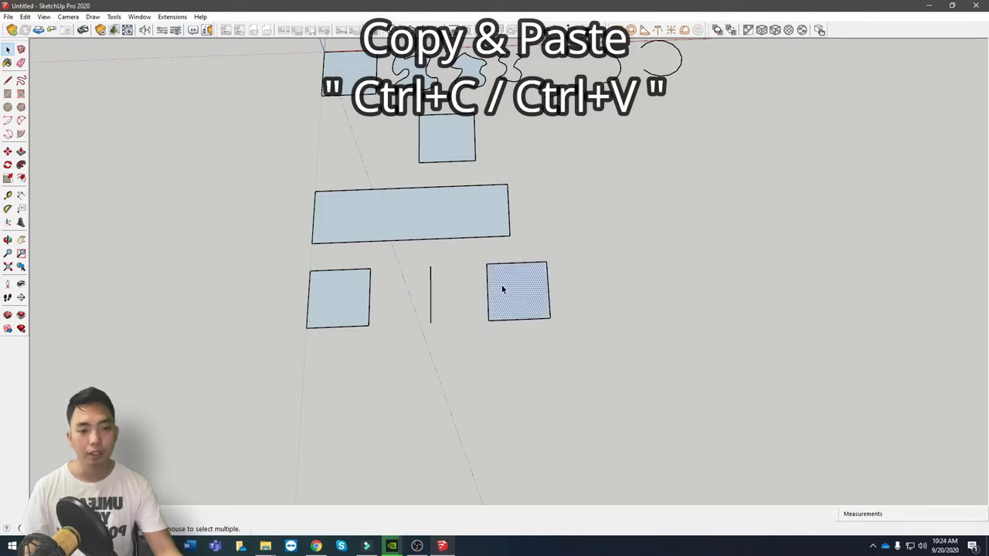
left_click(602, 314)
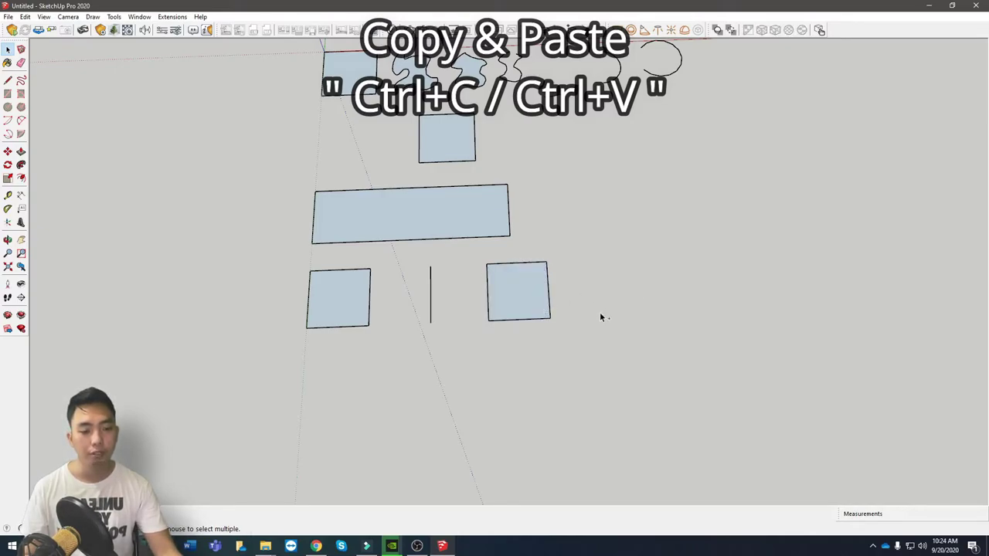
Step: Paste two copies of the square and place them in a row to its right
key("ctrl+v")
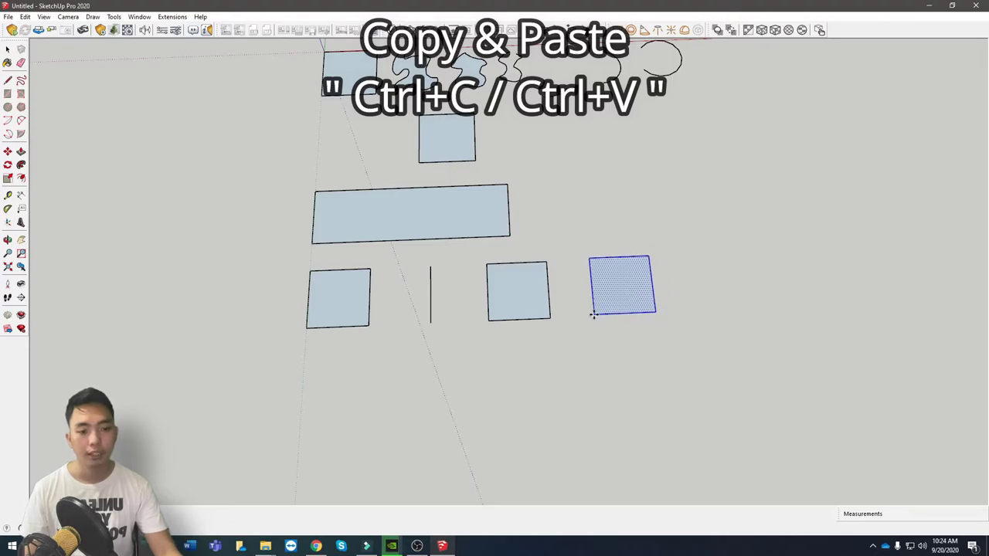
left_click(594, 316)
key("m")
left_click(595, 316)
middle_click_drag(594, 316, 613, 146)
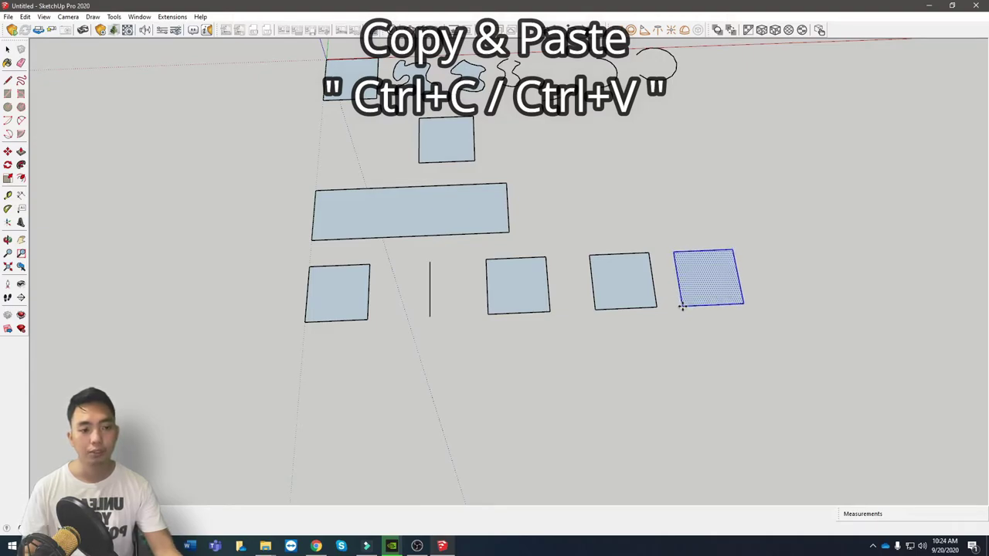
left_click(681, 307)
middle_click_drag(681, 307, 446, 298)
scroll(446, 299, "down", 1)
Step: Copy the bottom-row left square straight down the green axis, then select the new copy
left_click(434, 289)
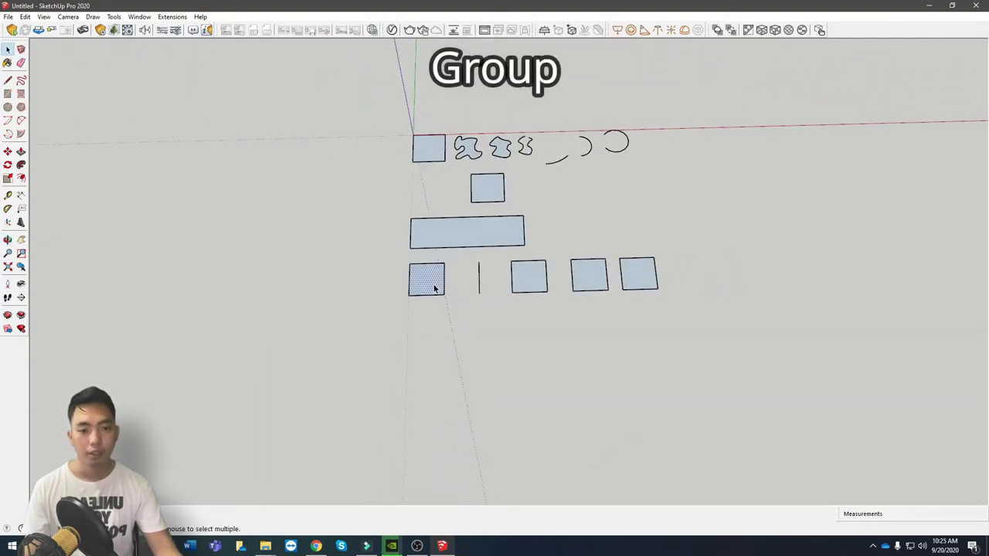
scroll(458, 304, "up", 2)
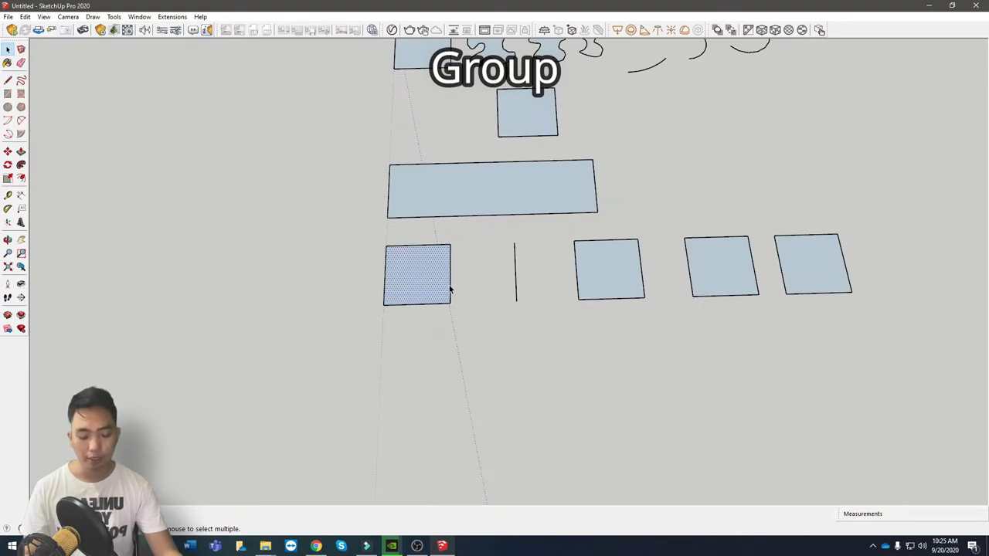
key("m")
key("ctrl")
left_click(437, 283)
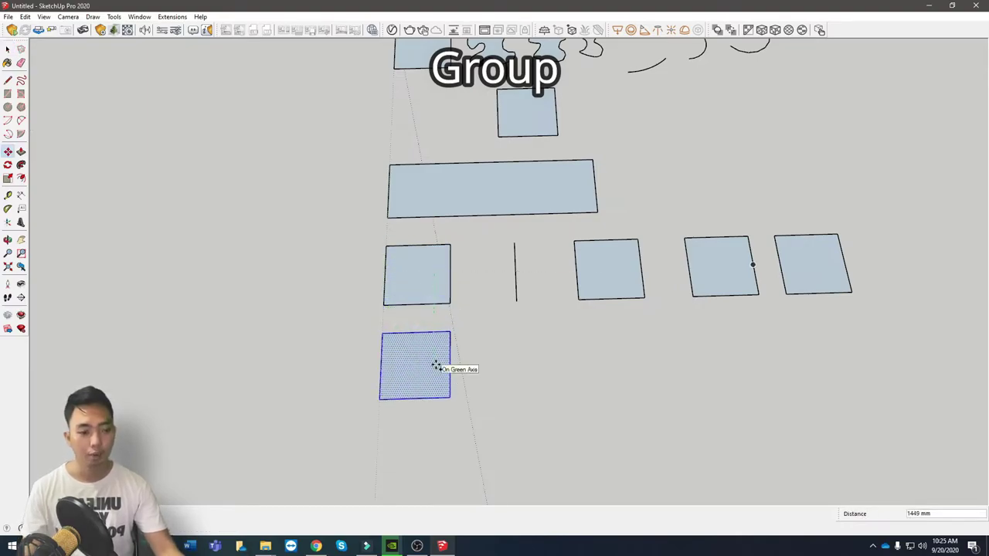
left_click(438, 365)
key("space")
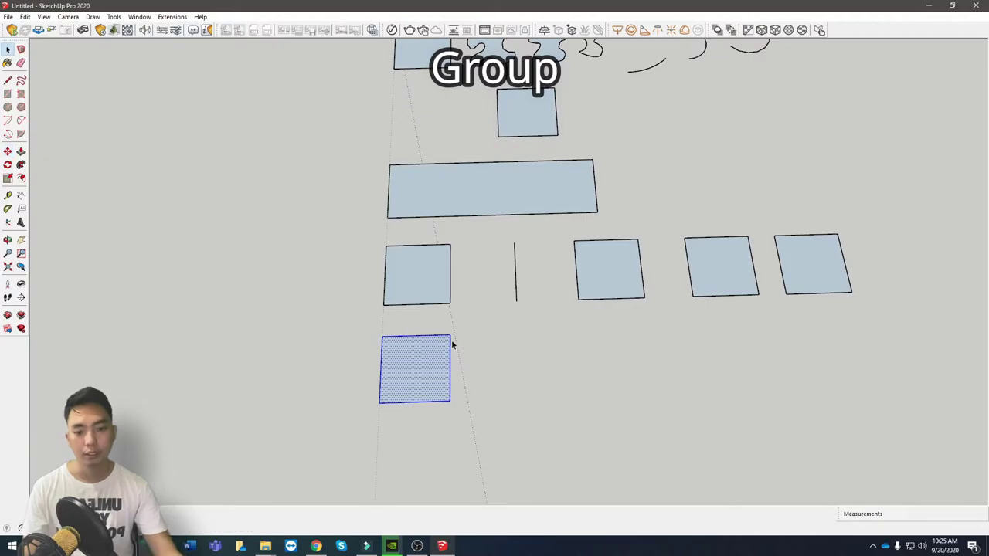
scroll(432, 363, "up", 1)
left_click(525, 361)
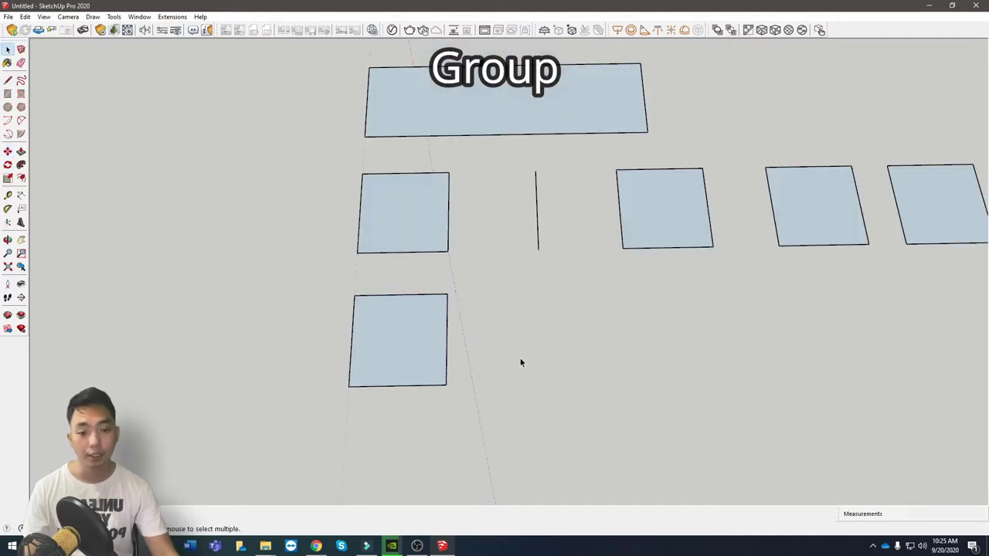
double_click(408, 342)
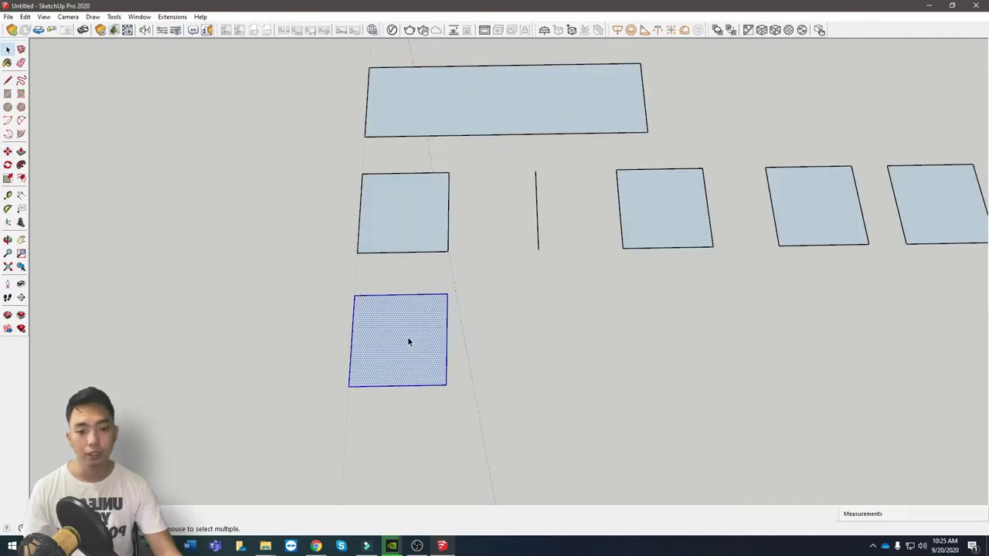
Step: Make the selected lower square a group and orbit around to inspect it
right_click(407, 338)
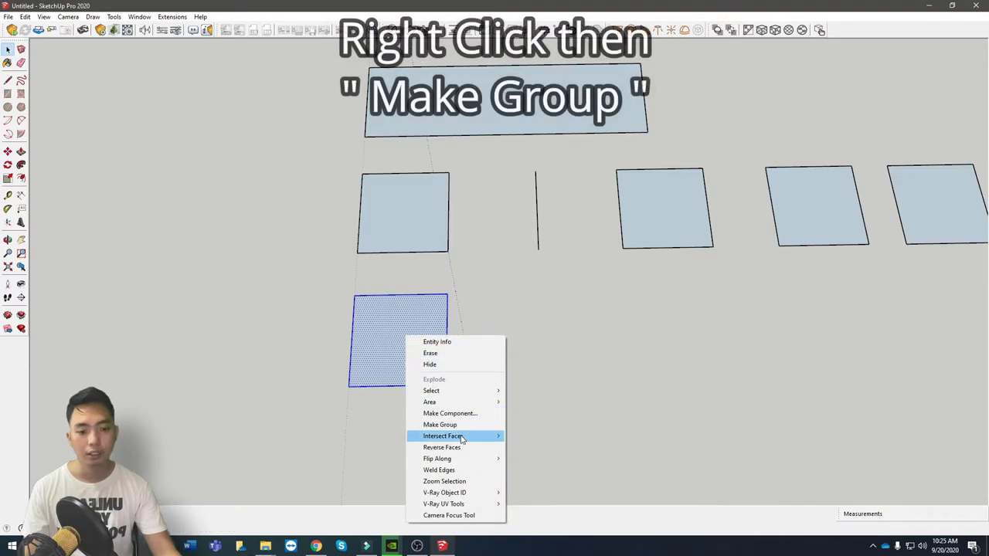
left_click(440, 425)
mouse_move(413, 386)
middle_mouse_down()
mouse_move(508, 347)
mouse_move(516, 313)
middle_mouse_up()
middle_click_drag(527, 357, 502, 362)
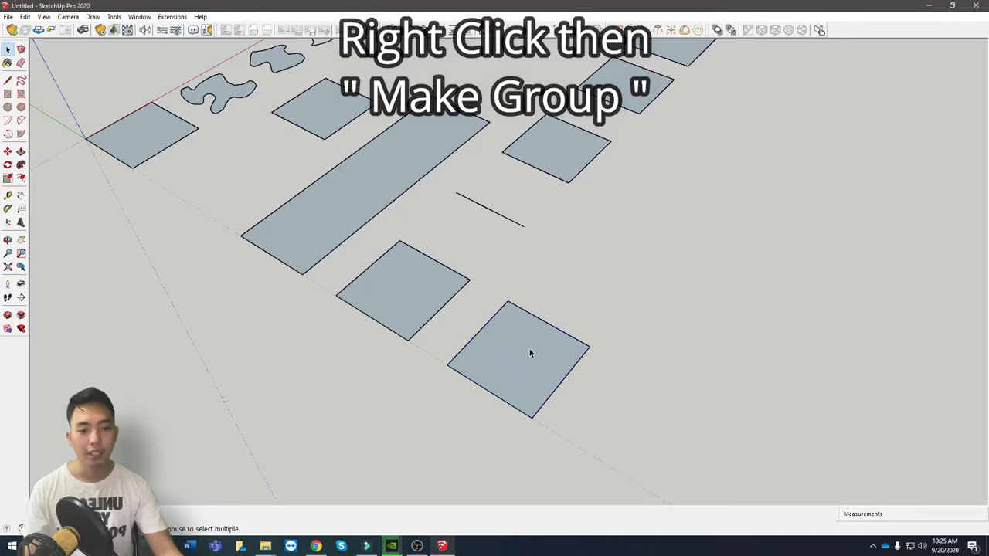
middle_click_drag(637, 333, 445, 351)
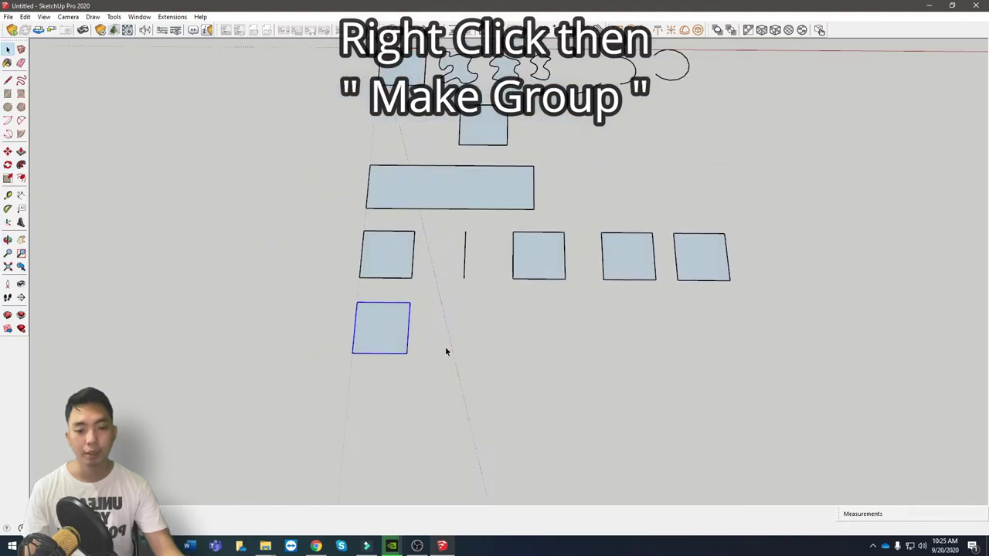
key("m")
left_click(397, 335)
key("space")
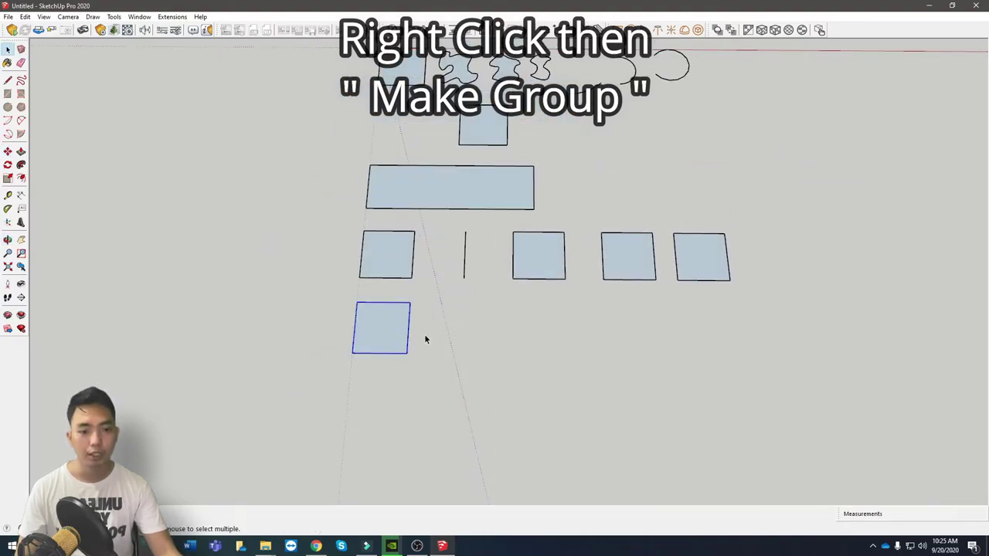
key("m")
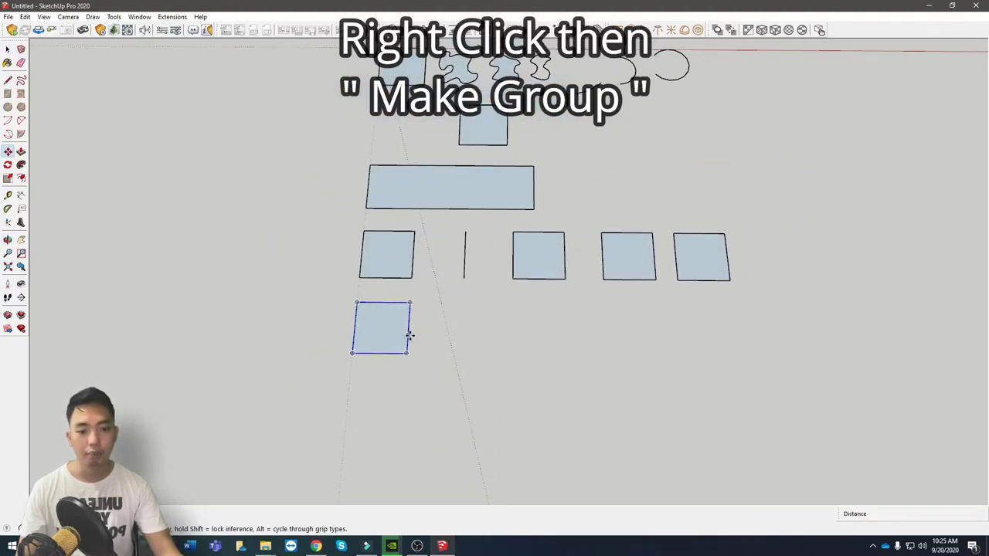
left_click(411, 328)
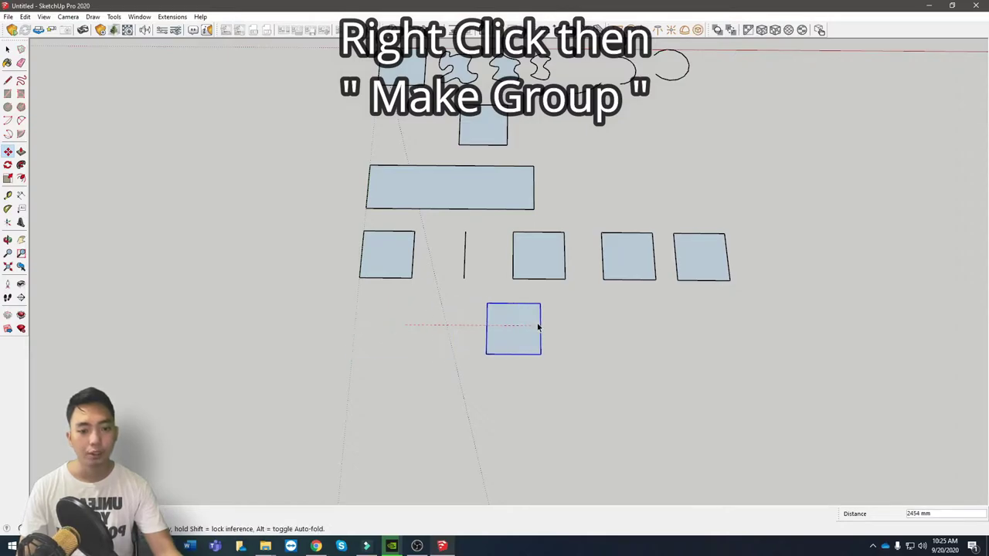
key("space")
scroll(391, 245, "up", 2)
key("m")
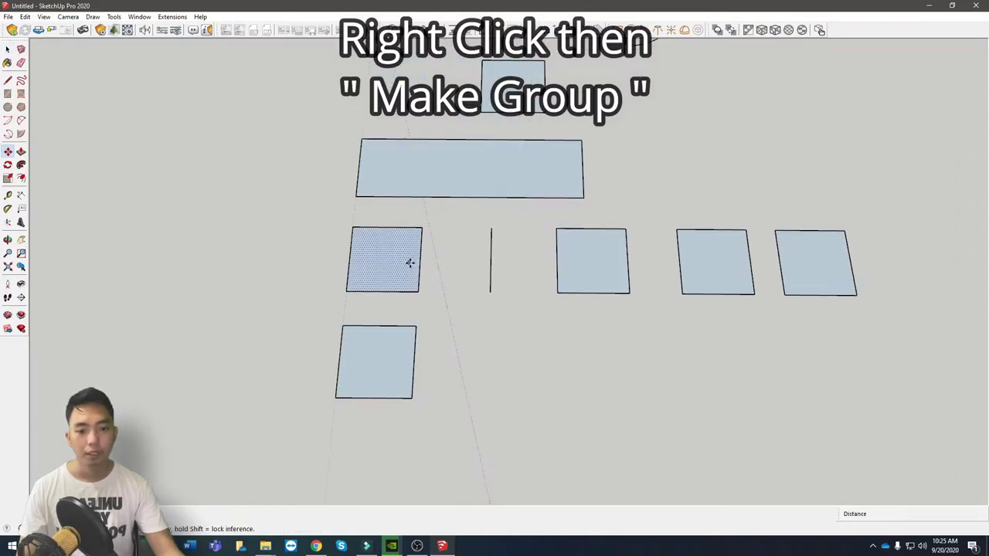
left_click(421, 264)
key("space")
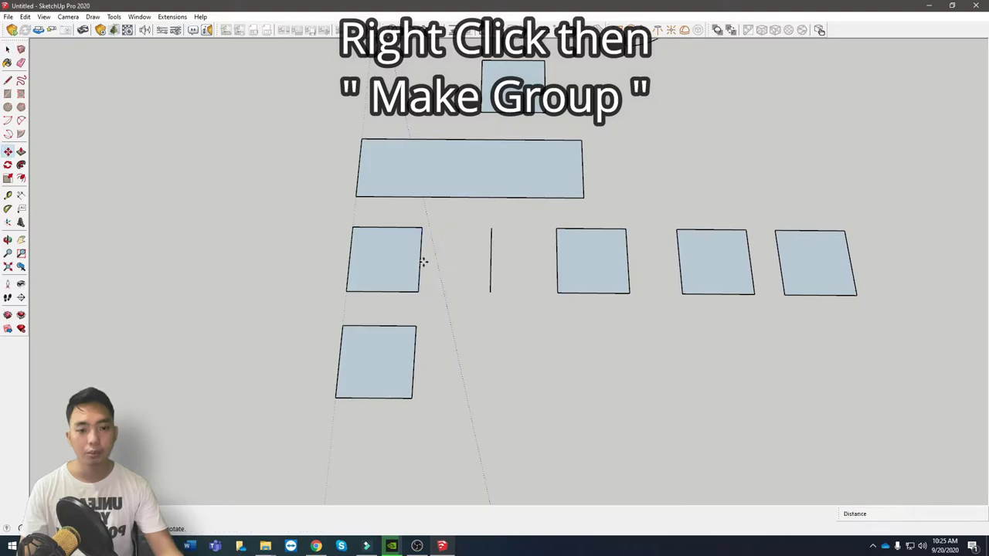
key("m")
left_click(413, 349)
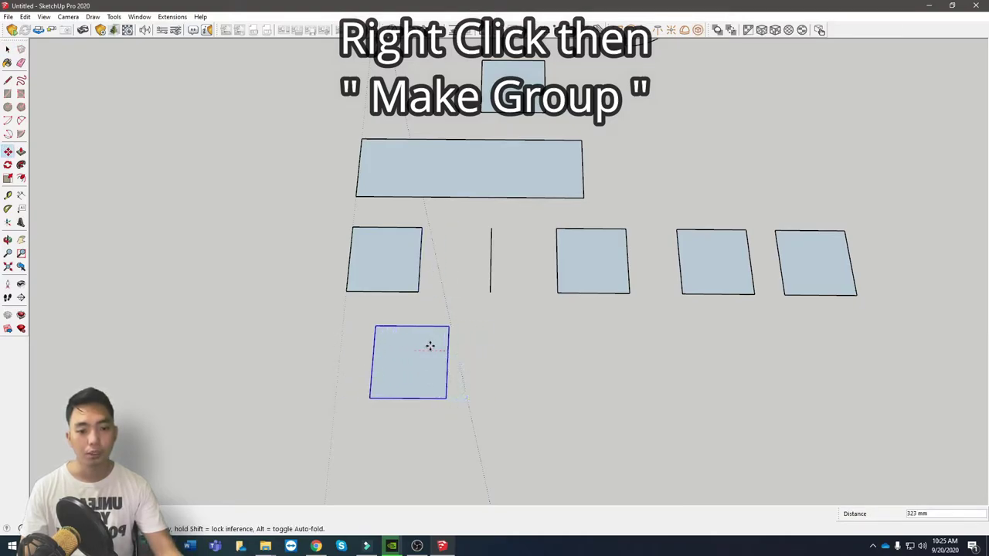
key("space")
Step: Copy the grouped square 1500 mm to the right along the red axis
scroll(429, 363, "down", 2)
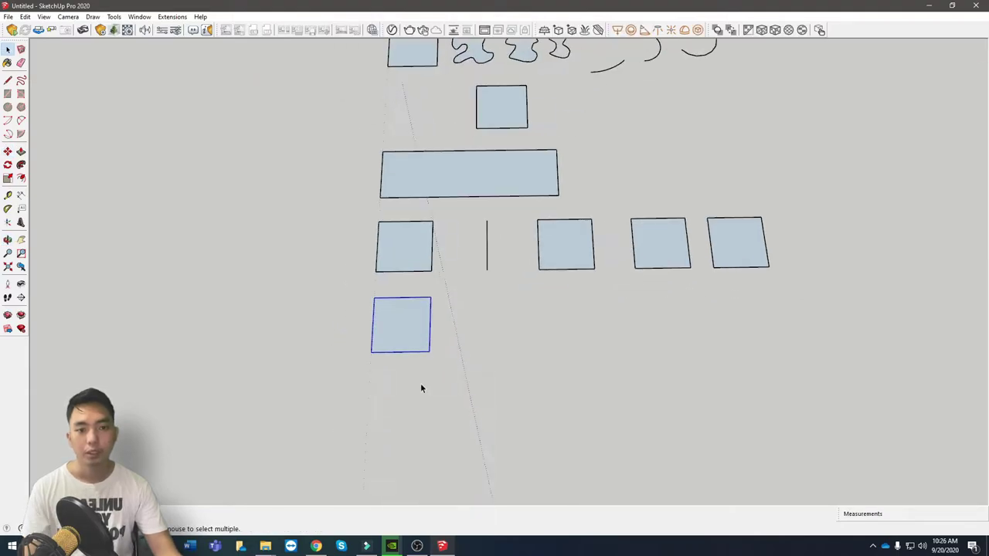
scroll(409, 355, "up", 2)
left_click(400, 343)
key("m")
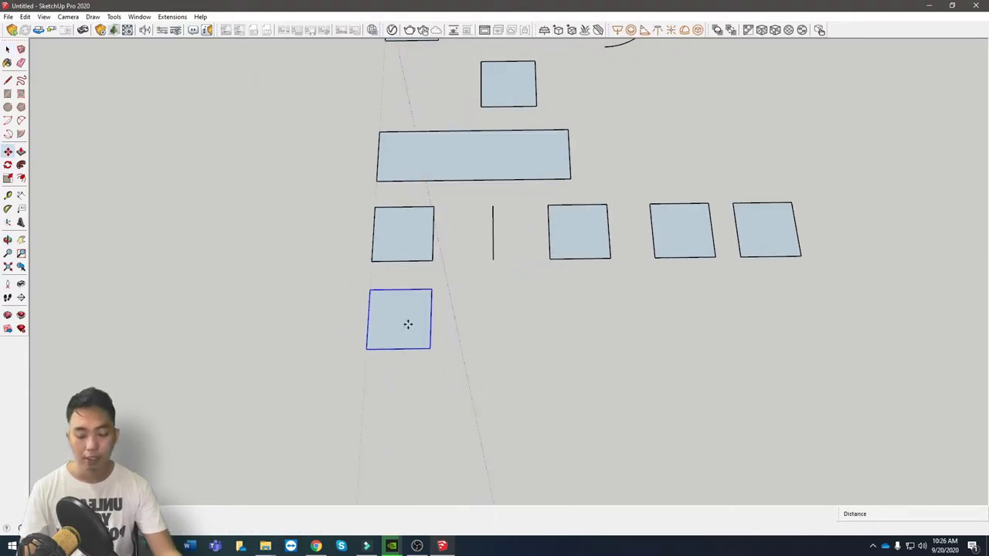
left_click(397, 319)
key("ctrl")
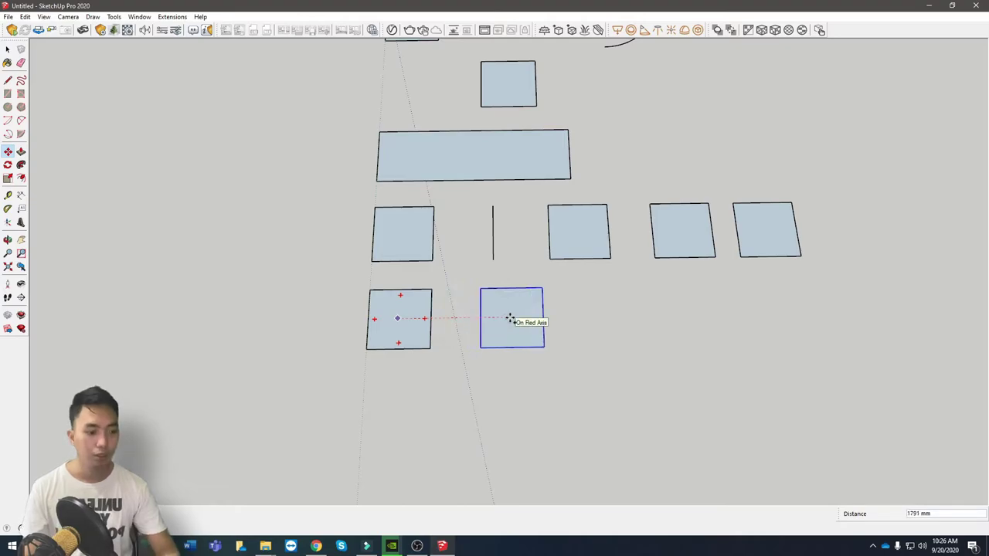
key("Return")
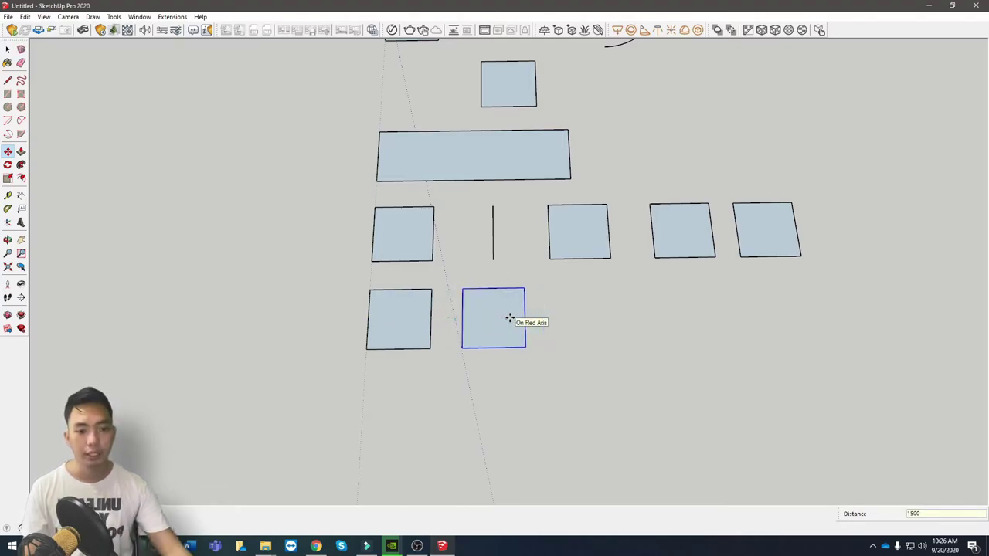
Step: Add two more copies, each 1500 mm further right, completing a four-square row
left_click(510, 318)
key("ctrl")
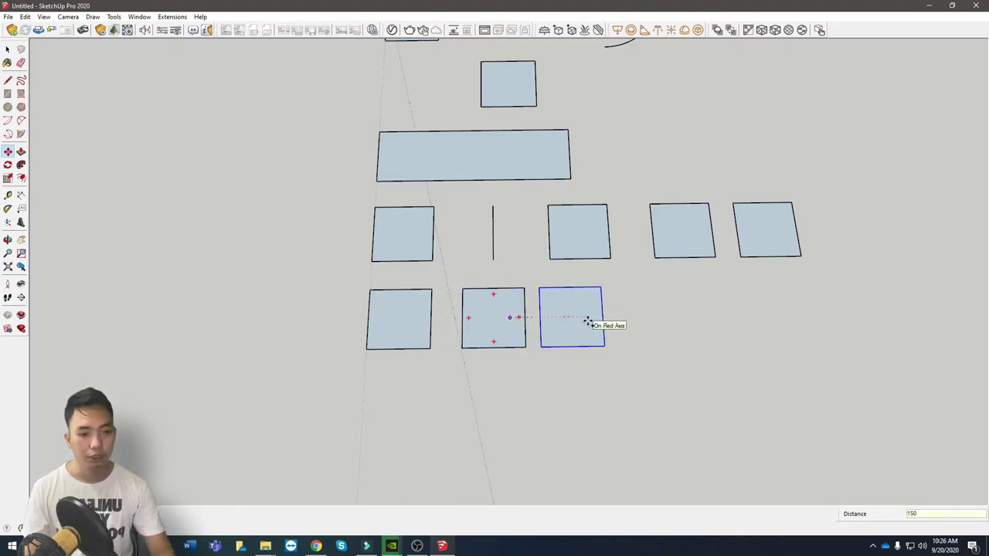
key("Return")
left_click(581, 322)
key("ctrl")
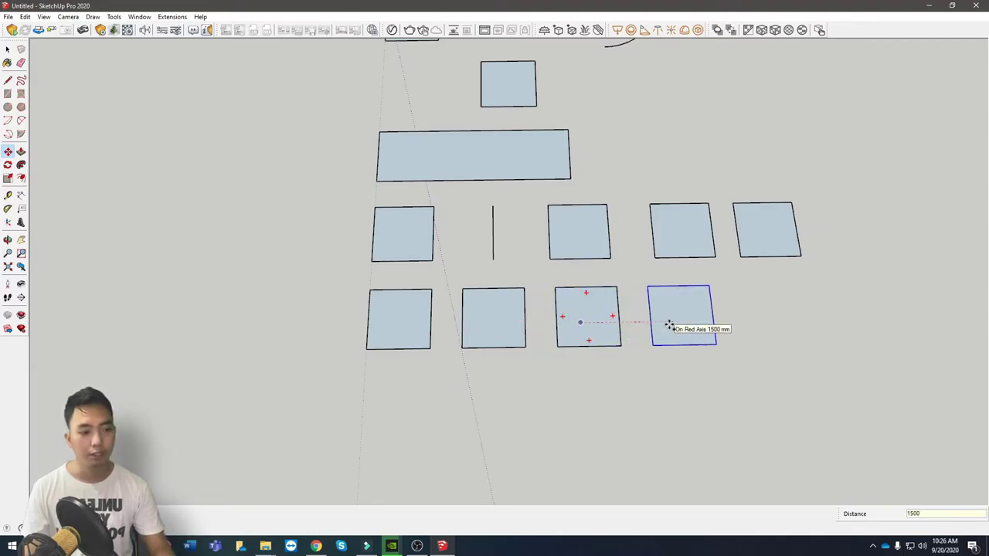
key("Return")
key("space")
scroll(551, 248, "down", 2)
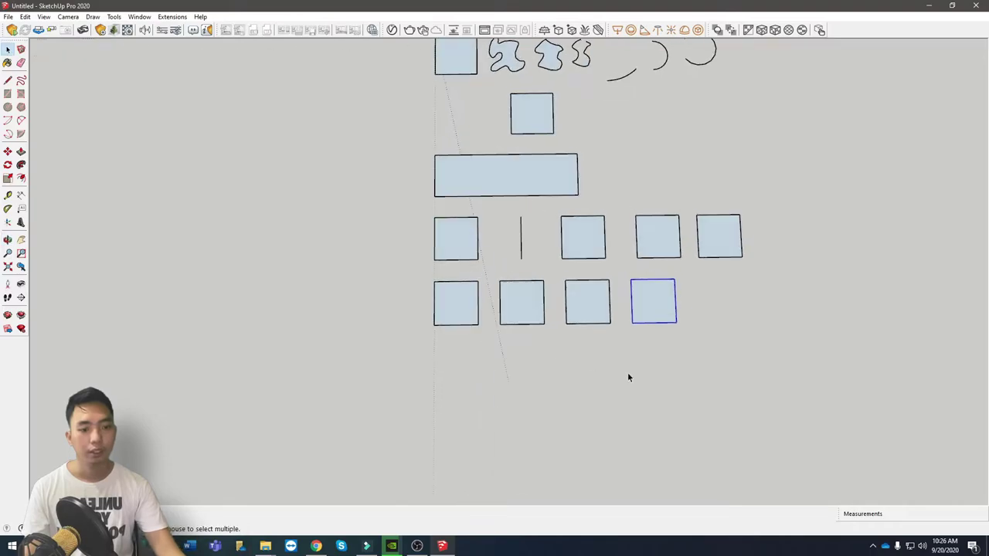
Step: Copy the row's left square 1500 mm down along the green axis
scroll(664, 376, "up", 2)
left_click_drag(363, 309, 358, 307)
middle_click_drag(358, 306, 611, 399)
middle_click_drag(565, 442, 355, 286)
scroll(420, 327, "down", 2)
middle_click_drag(435, 322, 494, 282)
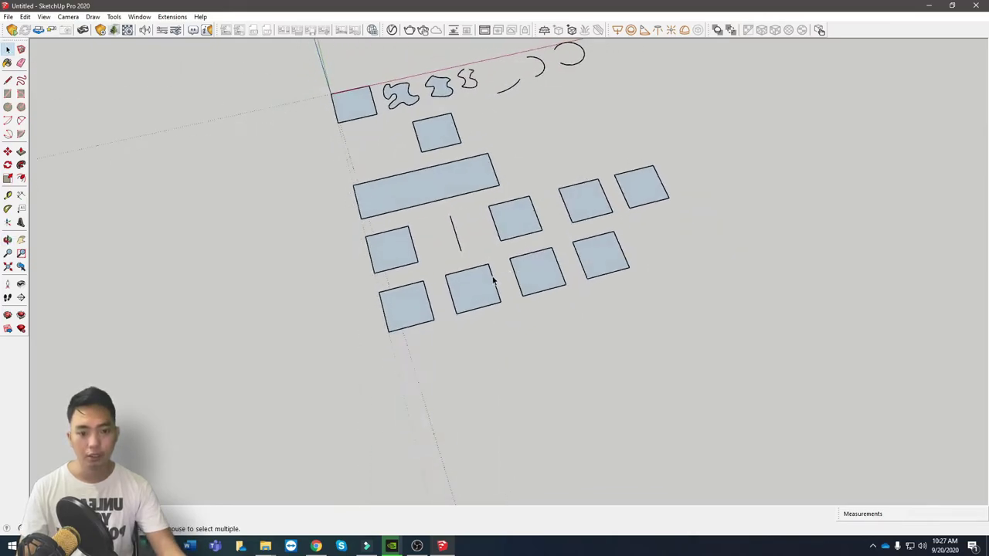
middle_click_drag(411, 318, 503, 313)
key("m")
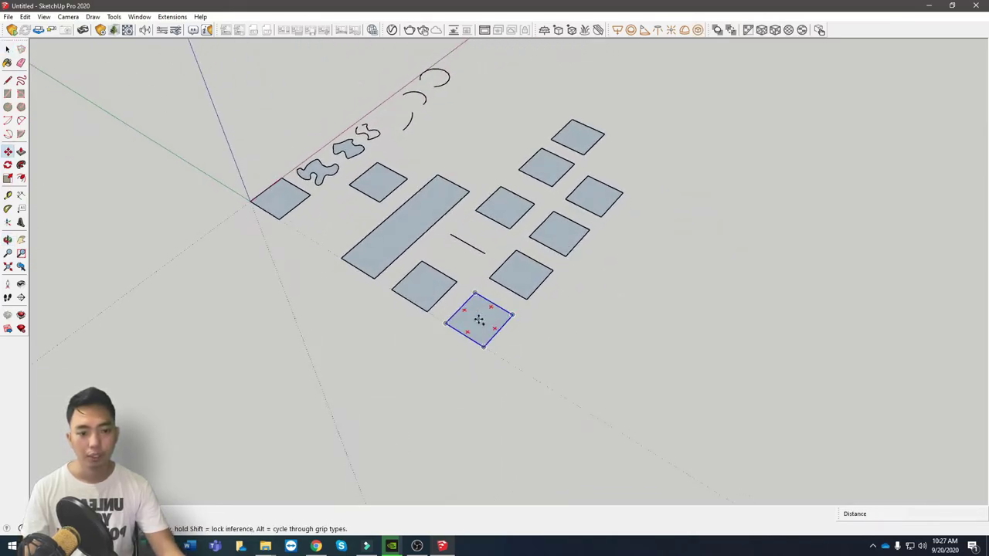
key("ctrl")
left_click(478, 319)
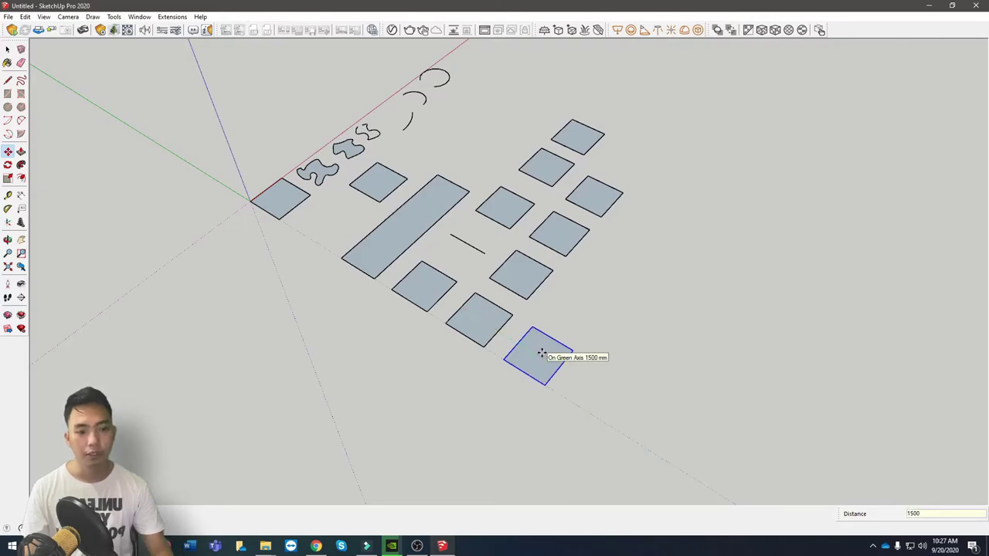
left_click(542, 353)
key("space")
Step: Window-select the three right squares of the lower row and make them one group
key("t")
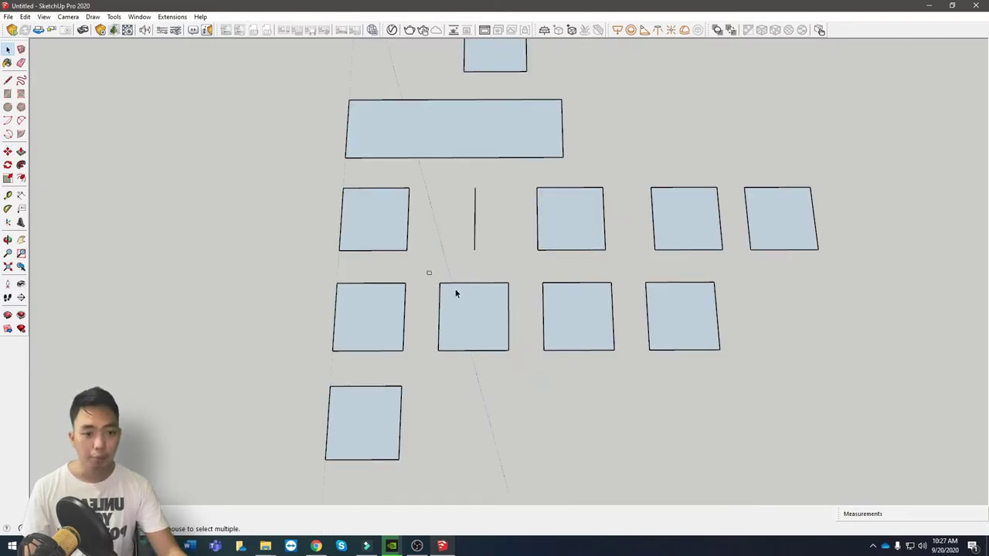
left_click_drag(429, 272, 759, 366)
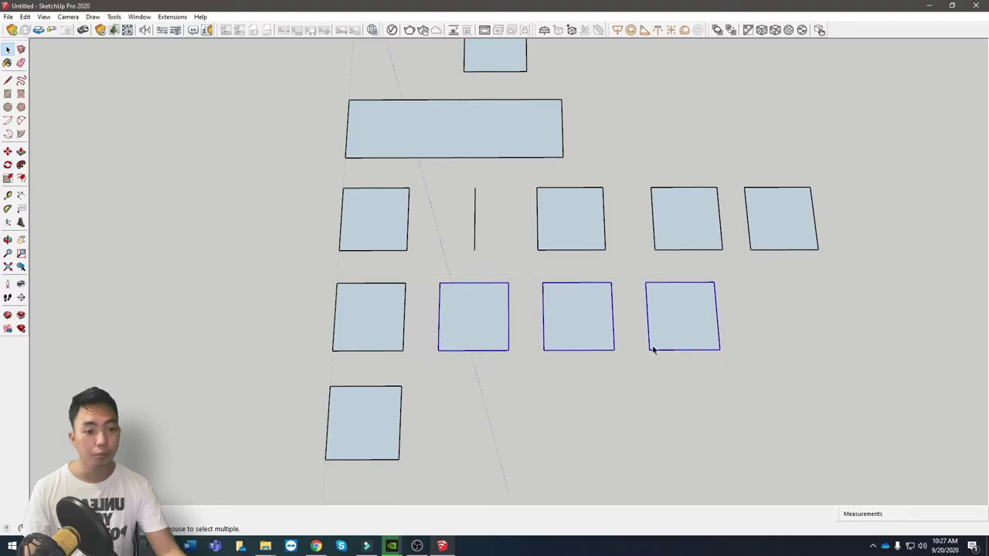
right_click(584, 321)
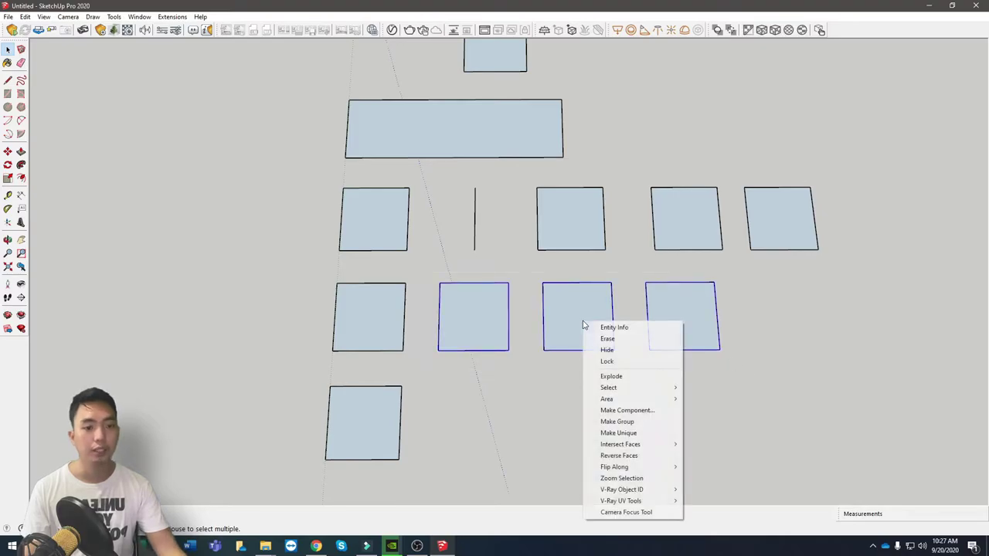
left_click(631, 424)
middle_click_drag(627, 426, 429, 288)
Step: Open the three-square group and orbit around its faces, selecting one inside
double_click(429, 398)
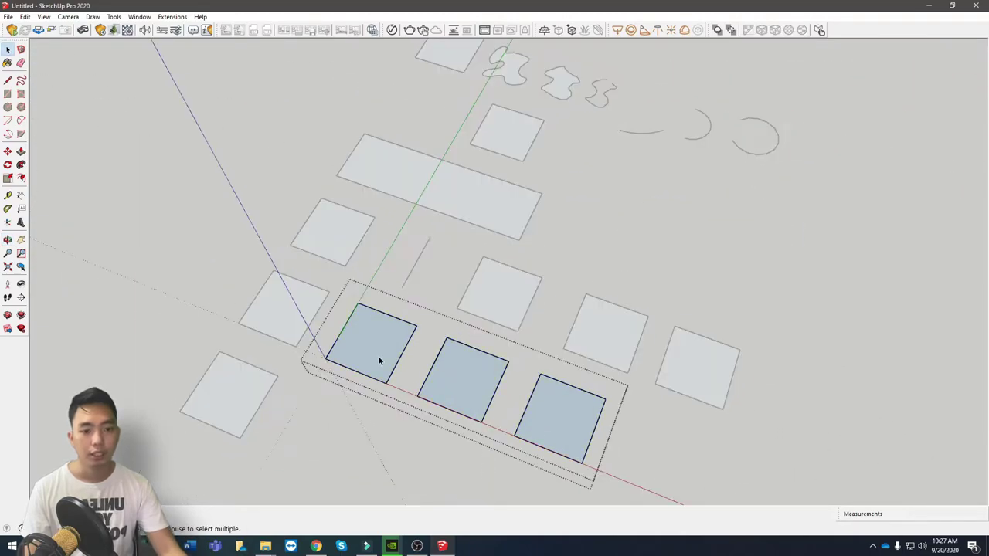
middle_click_drag(356, 365, 685, 309)
scroll(702, 252, "up", 5)
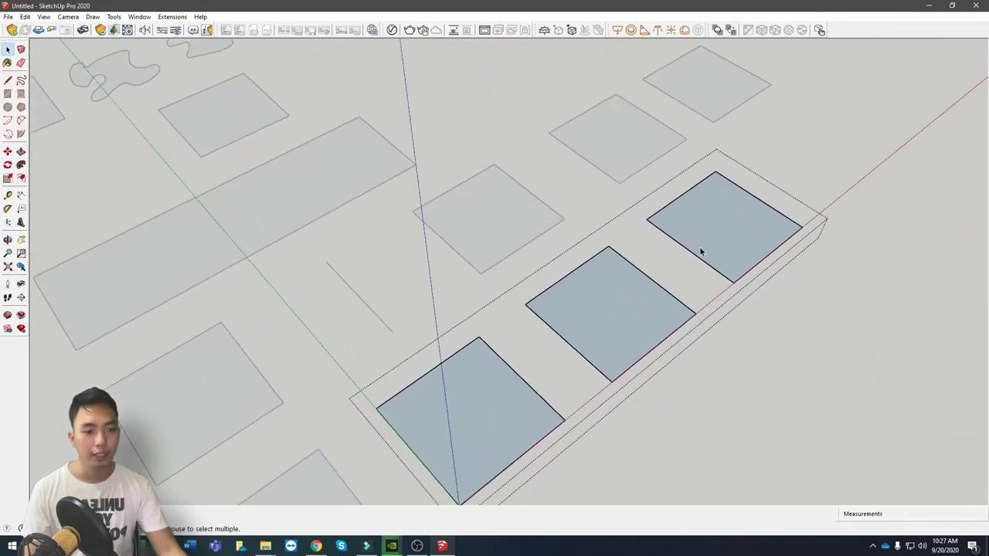
middle_click_drag(649, 267, 512, 248)
scroll(567, 404, "up", 3)
middle_click_drag(567, 404, 799, 313)
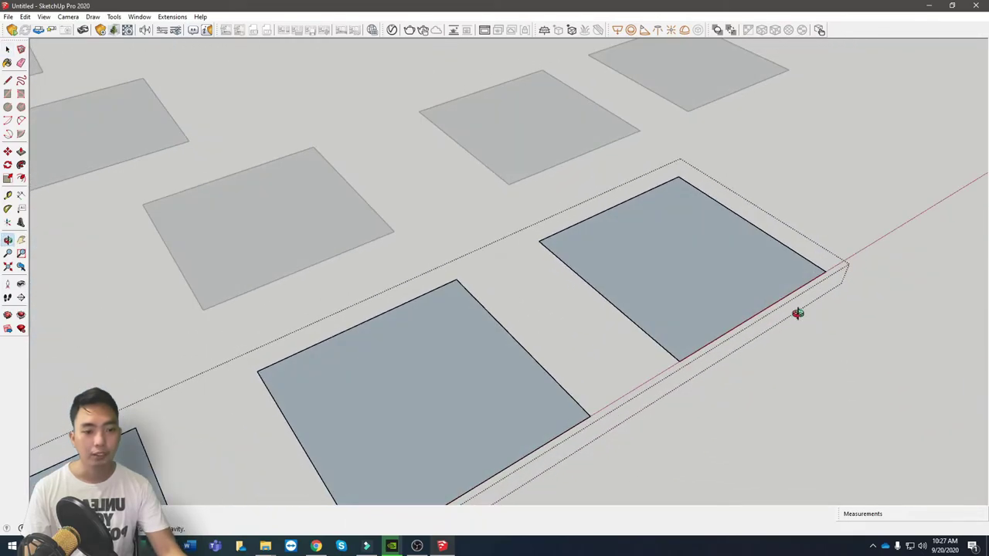
key("F2")
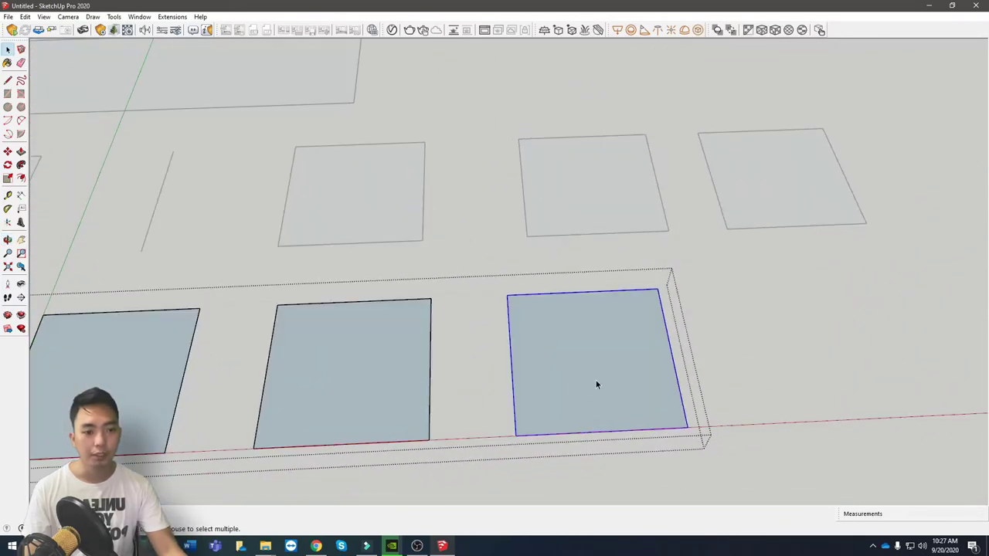
scroll(595, 380, "up", 3)
middle_click_drag(598, 378, 608, 256)
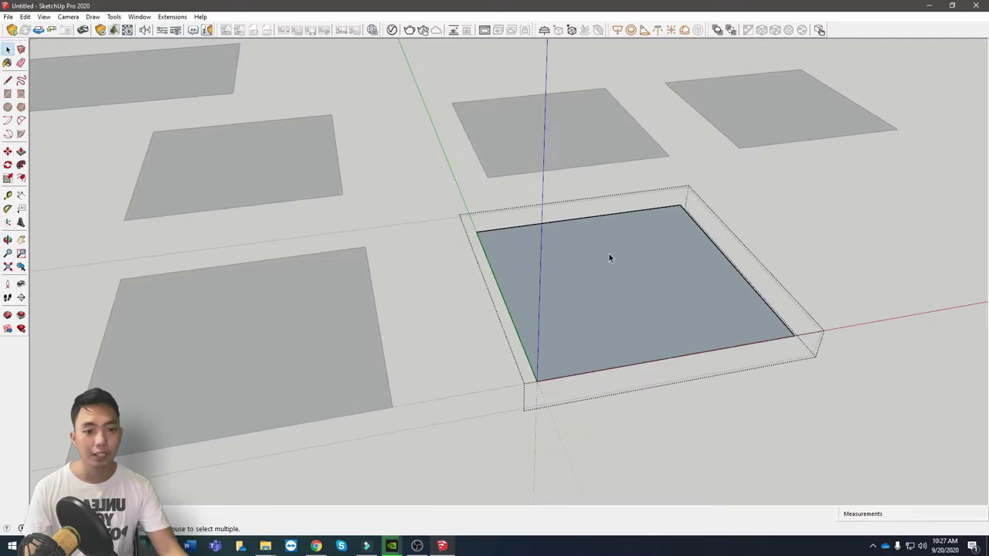
left_click(609, 257)
Step: Check the lower group, exit group editing and return to a near top-down view
left_click(848, 262)
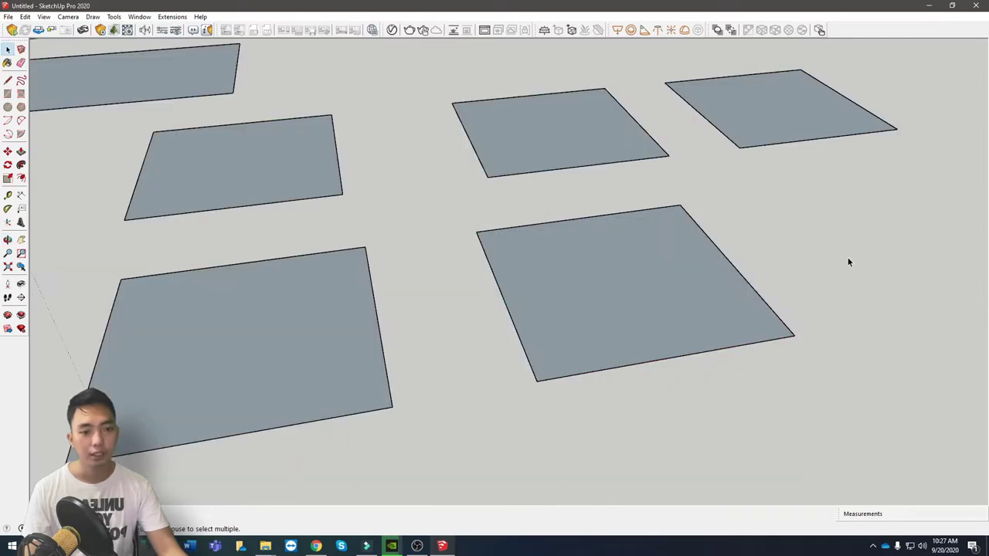
left_click(635, 238)
double_click(635, 239)
left_click(825, 246)
scroll(712, 325, "down", 6)
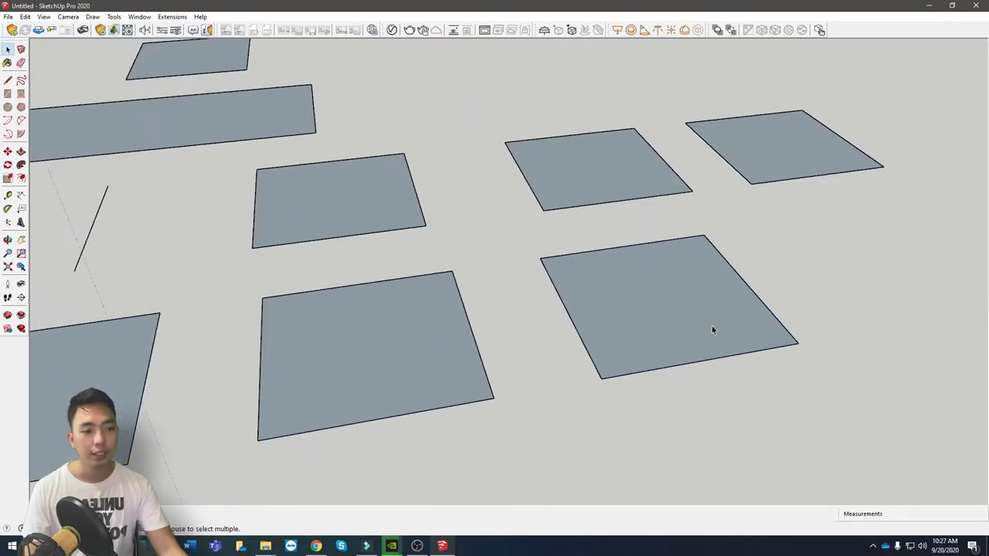
mouse_move(623, 265)
middle_mouse_down()
mouse_move(567, 391)
mouse_move(566, 252)
mouse_move(468, 489)
middle_mouse_up()
scroll(397, 451, "up", 4)
scroll(470, 312, "down", 1)
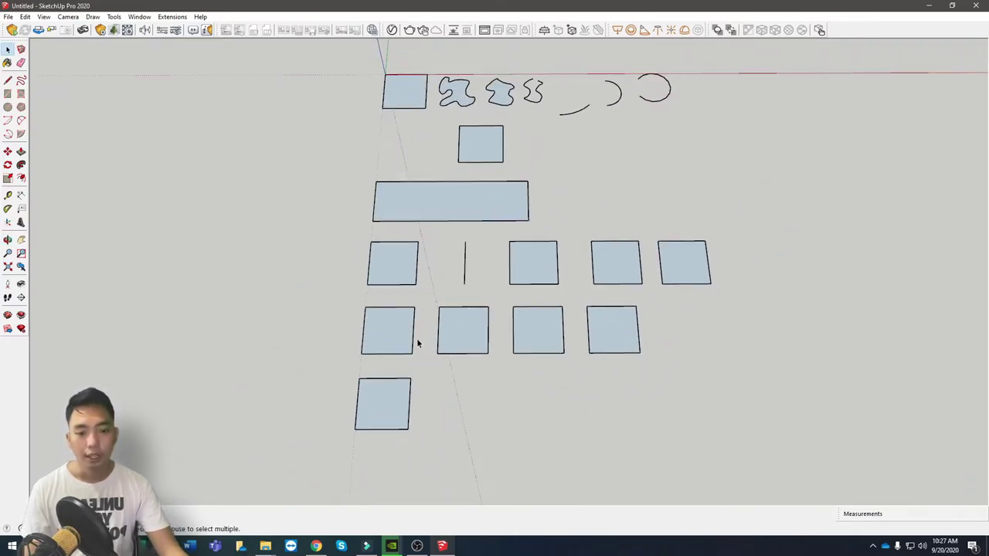
scroll(400, 354, "up", 2)
left_click(371, 432)
scroll(495, 389, "down", 1)
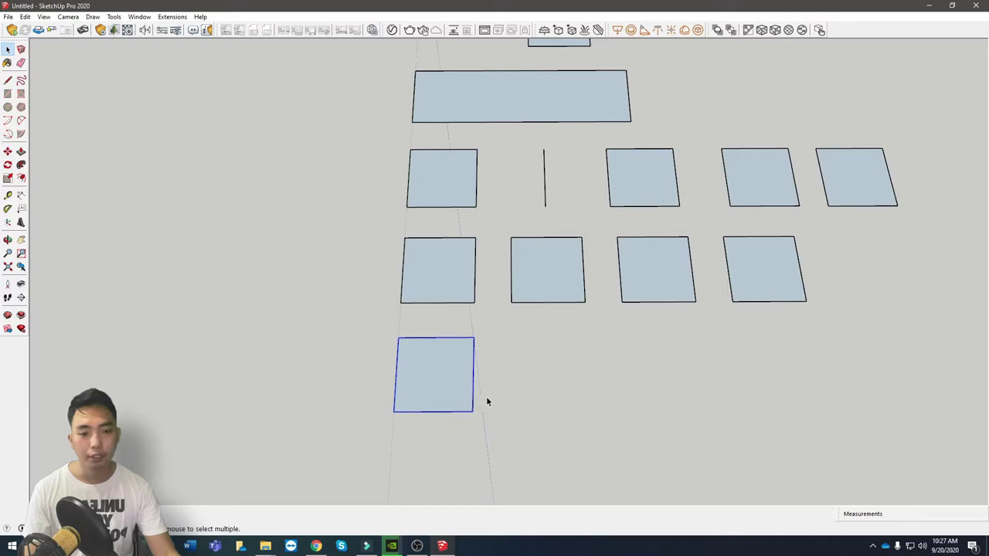
middle_click_drag(486, 396, 623, 366)
key("o")
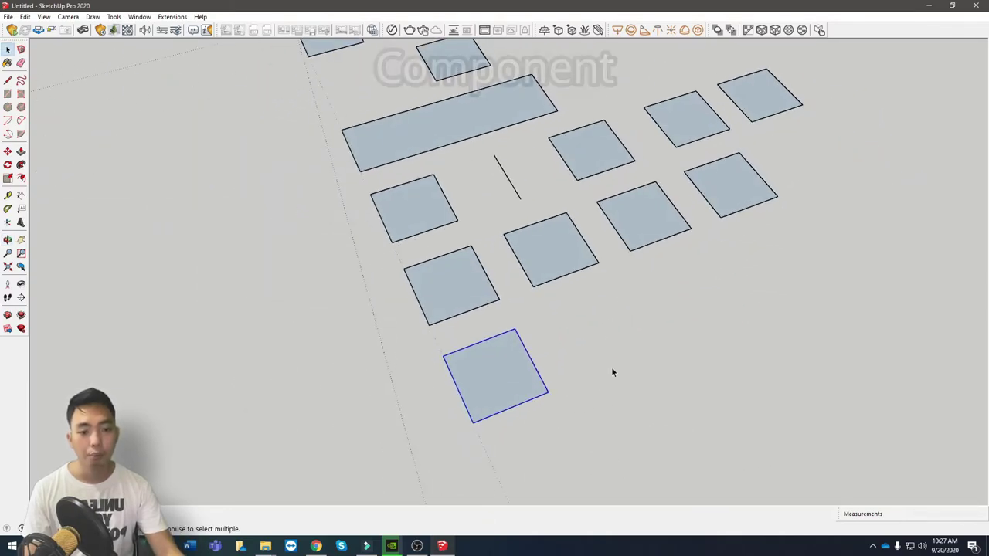
left_click_drag(611, 367, 474, 401)
key("space")
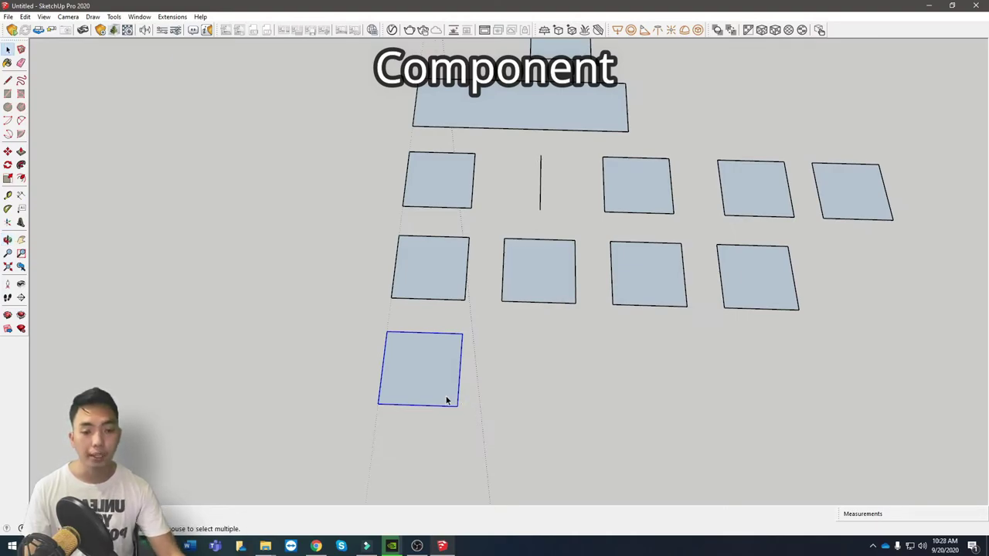
middle_click_drag(446, 400, 428, 308)
Step: Make the selected lower square a component with the definition name 'box 1'
right_click(371, 305)
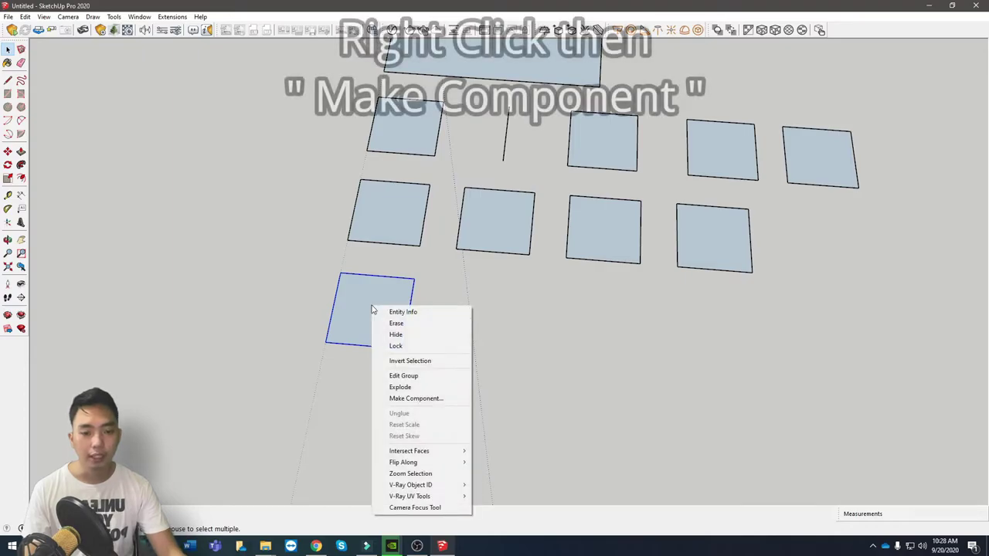
left_click(413, 400)
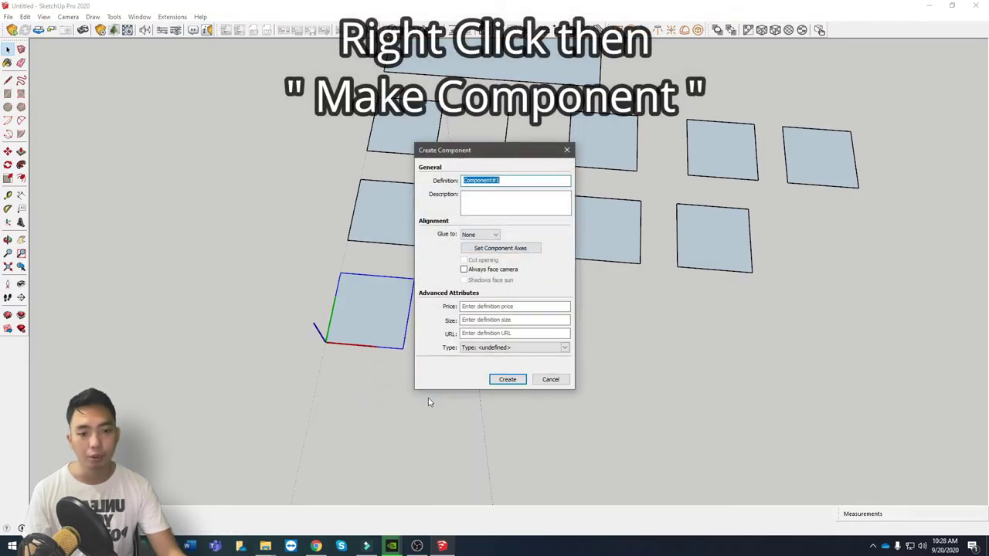
type("b")
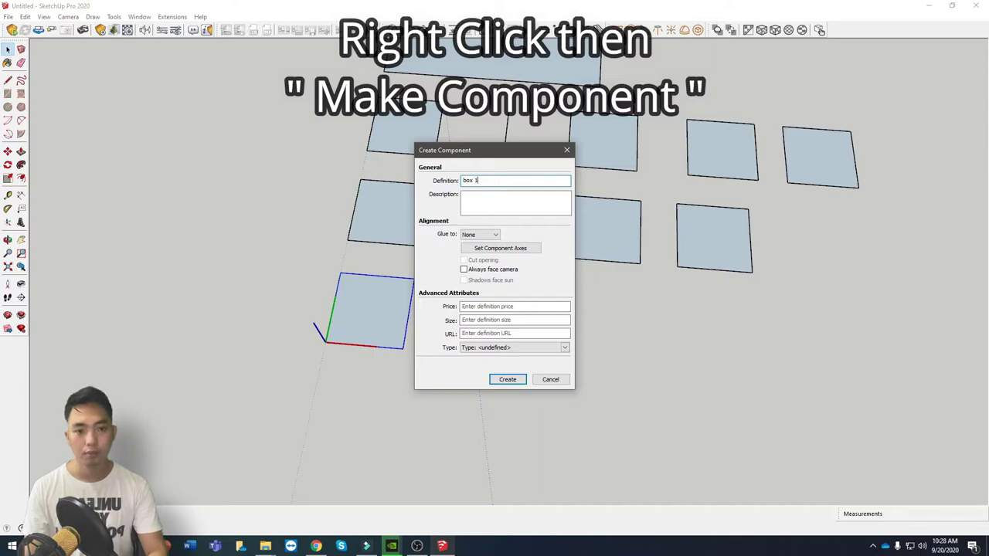
type("ox 1")
key("Return")
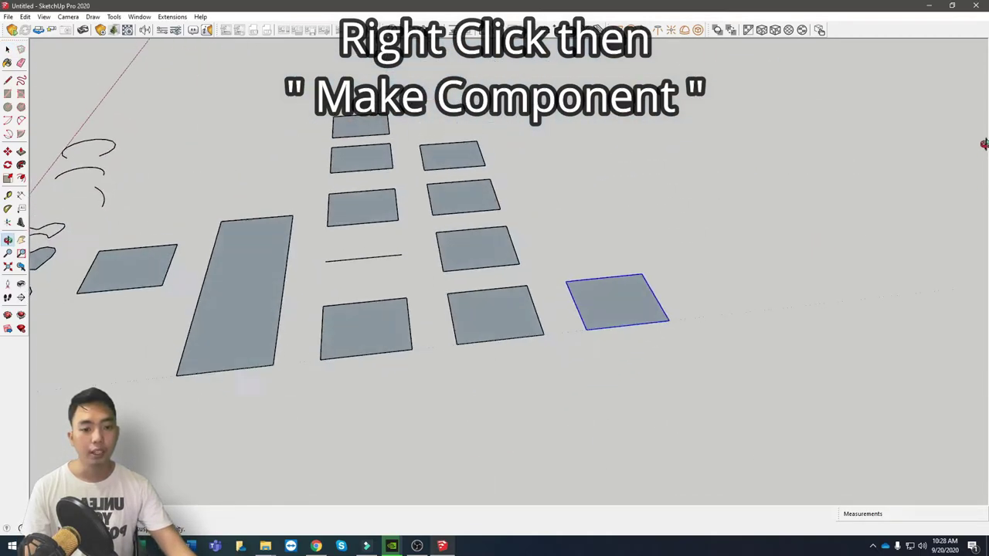
Step: Orbit the layout and select a single square
middle_click_drag(985, 144, 419, 309)
left_click(529, 231)
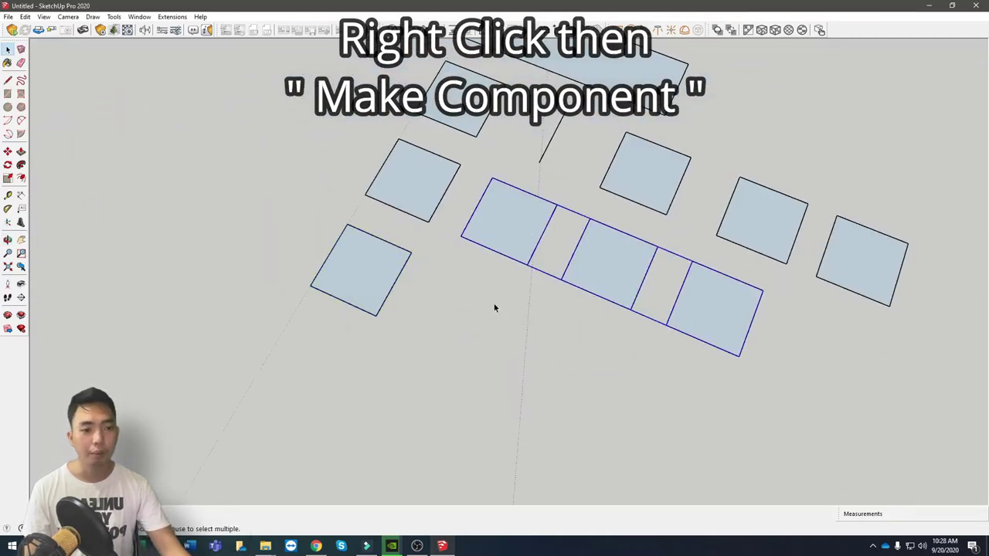
middle_click_drag(494, 307, 631, 302)
left_click(368, 242)
middle_click_drag(369, 242, 409, 365)
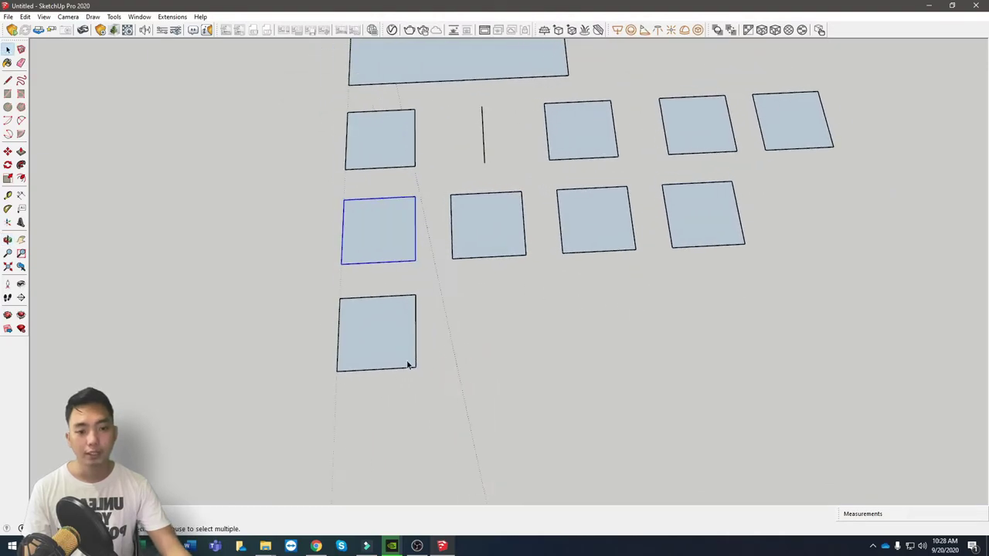
Step: Copy the box 1 component rightward along the red axis at 1500 mm spacing
middle_click_drag(350, 324, 374, 348)
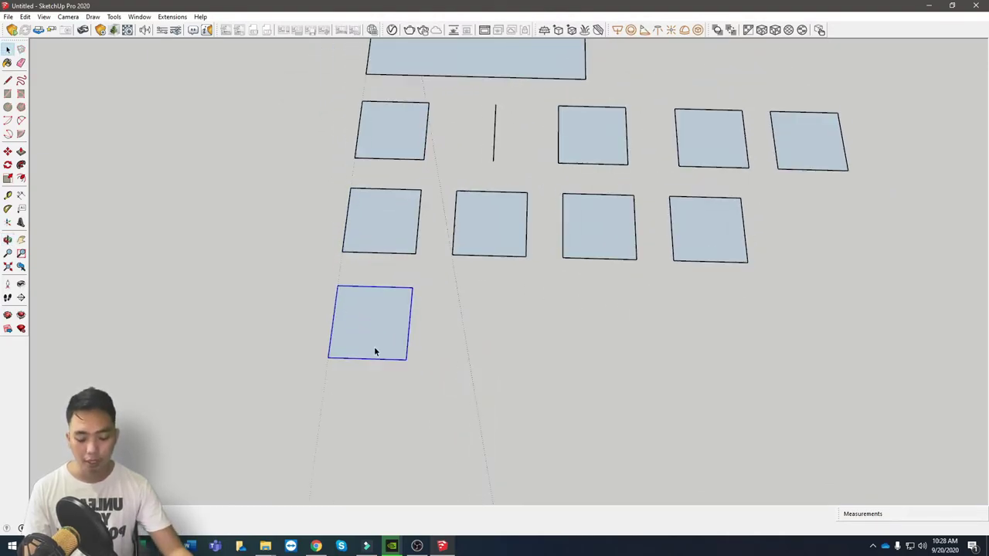
key("m")
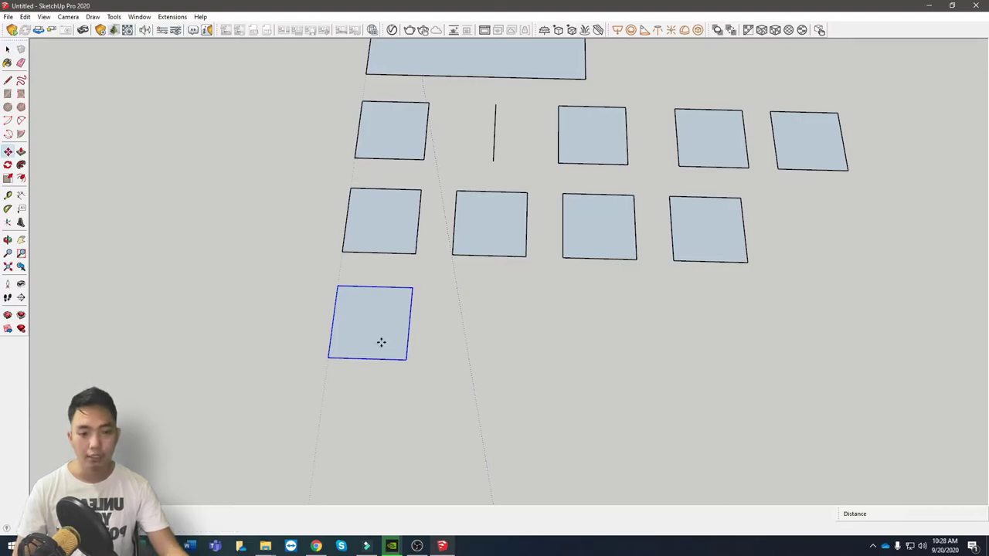
key("ctrl")
left_click(340, 249)
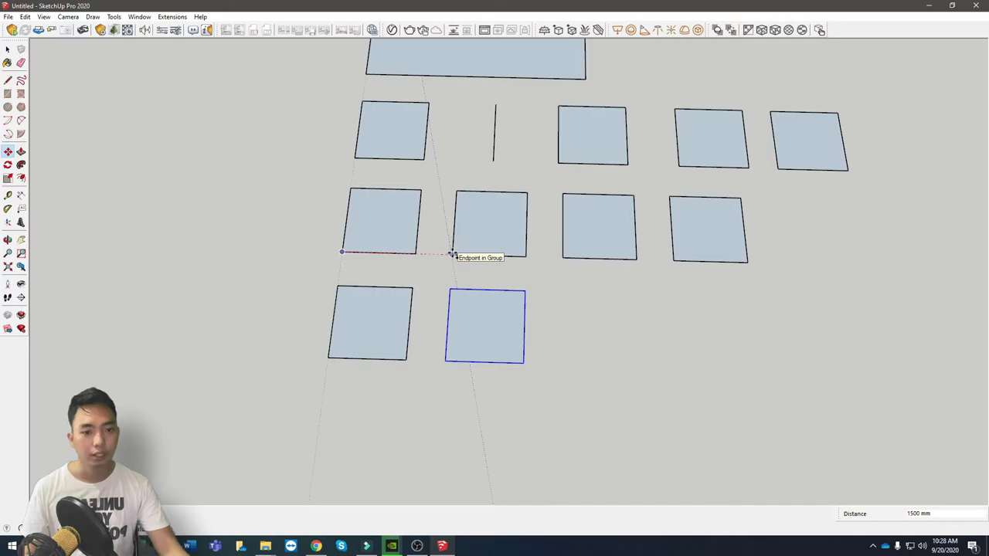
key("ctrl")
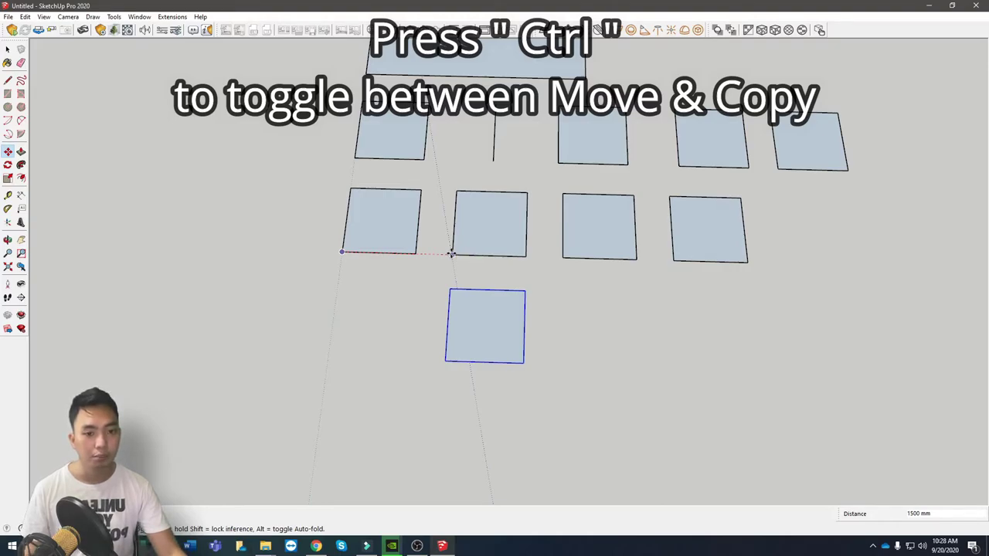
key("ctrl")
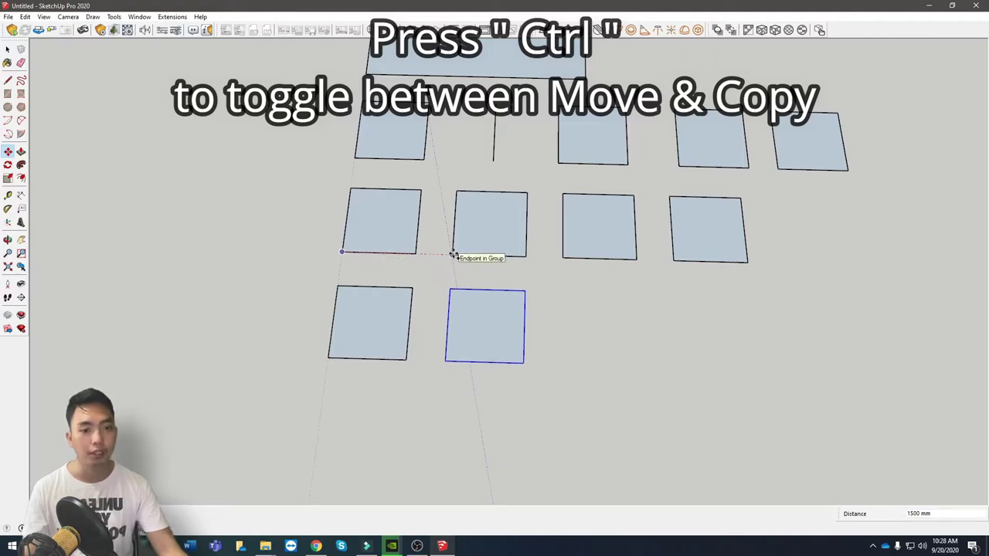
left_click(453, 255)
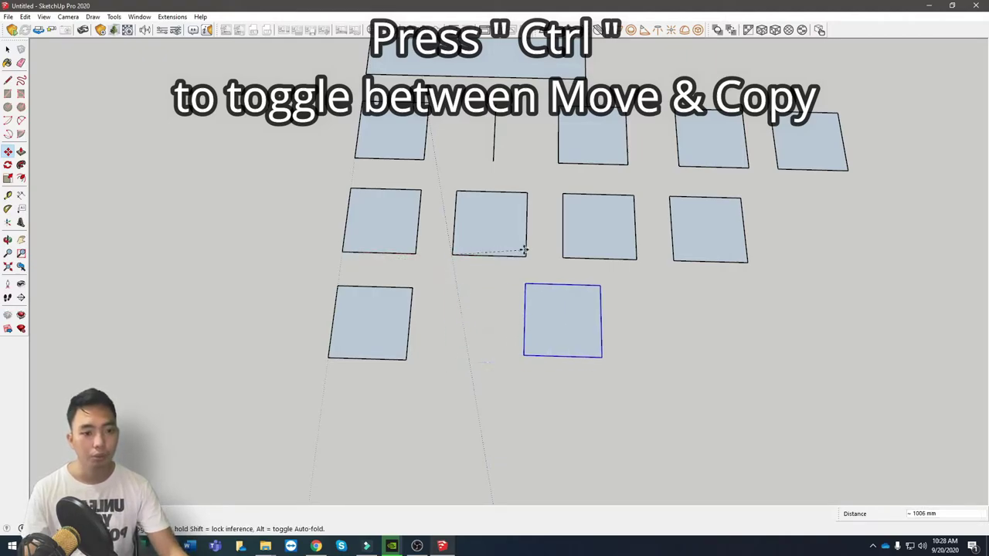
left_click(662, 255)
scroll(652, 338, "down", 1)
key("space")
left_click(724, 381)
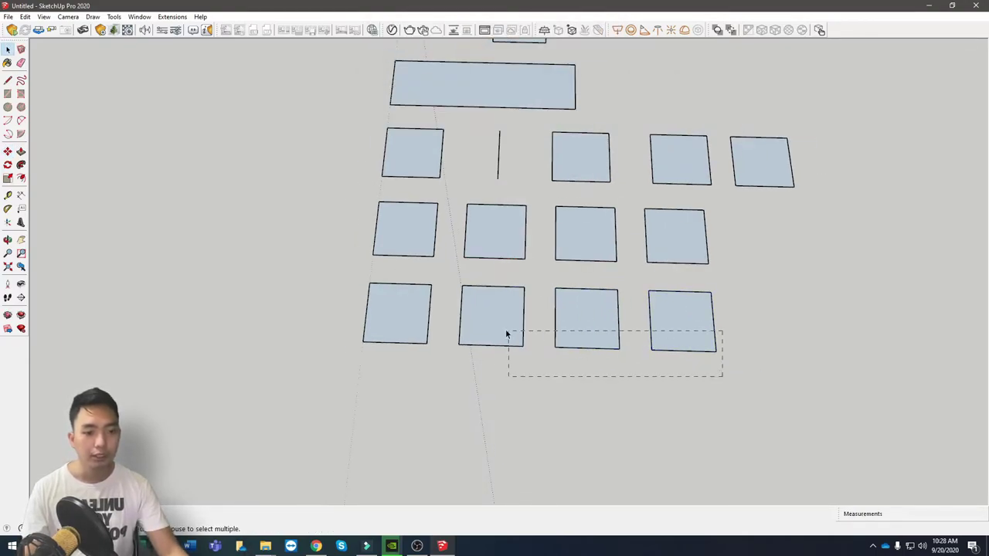
Step: Group the three right squares of the bottom row with Make Group
left_click_drag(474, 315, 480, 319)
right_click(500, 317)
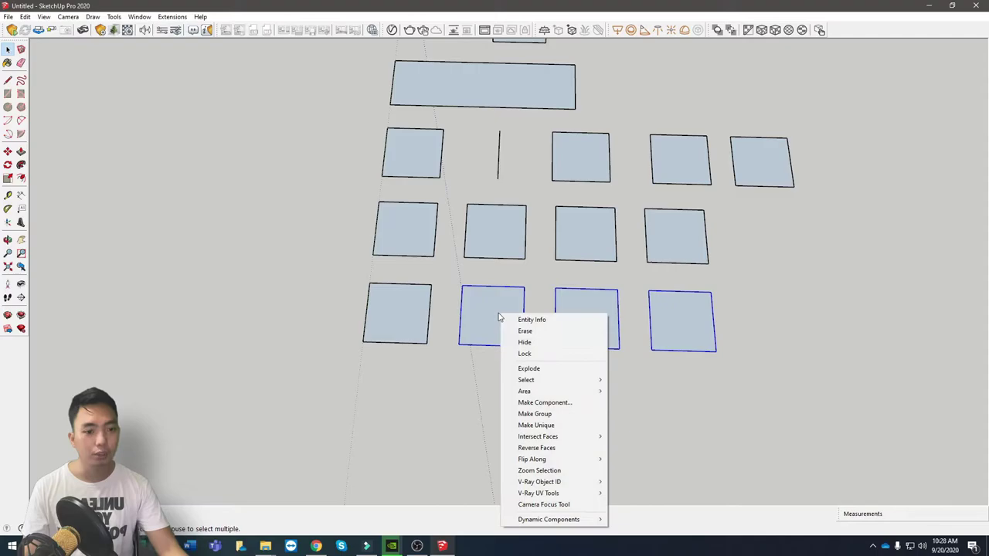
left_click(548, 414)
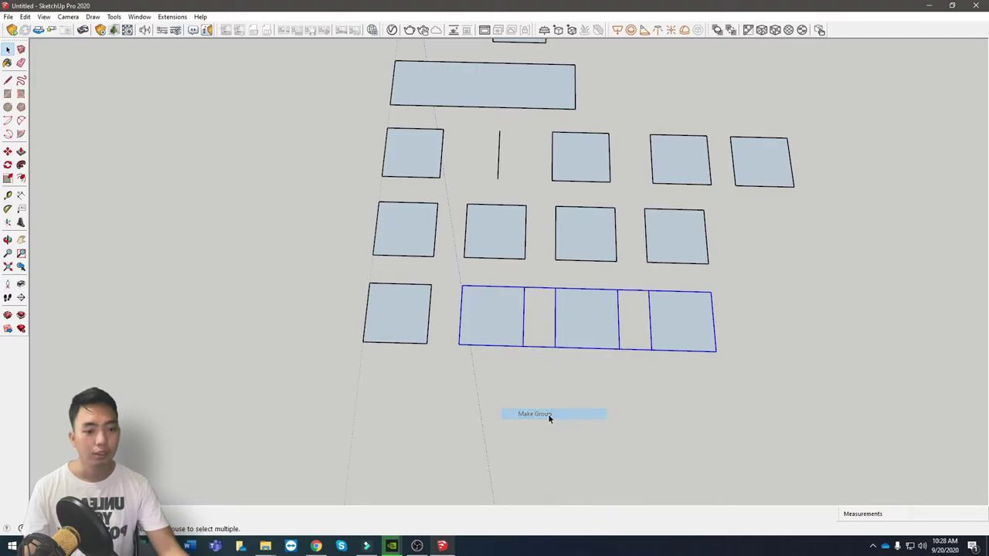
left_click(477, 403)
middle_click_drag(477, 403, 616, 255)
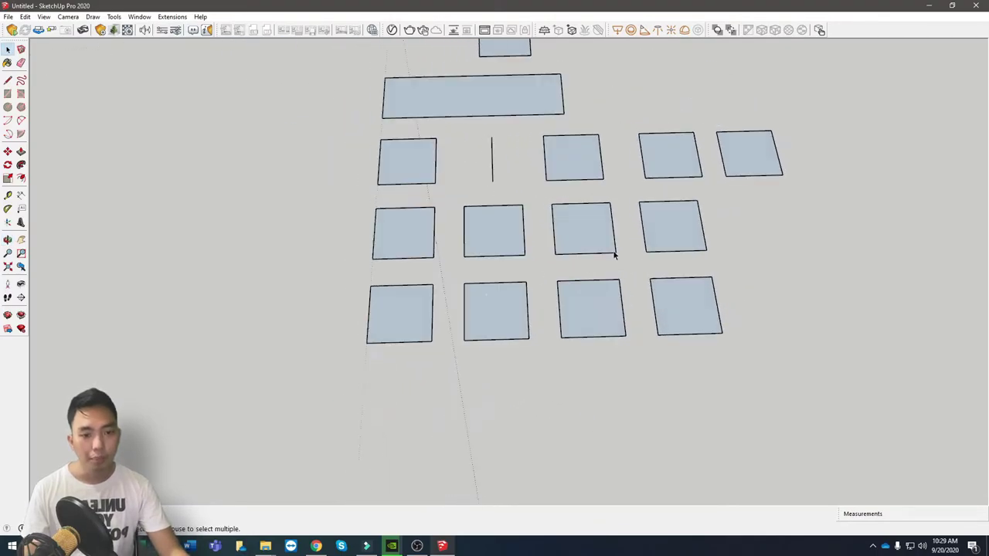
middle_click_drag(803, 251, 785, 331)
Step: Reselect the three connected bottom-row squares and group them with Ctrl+G
left_click_drag(393, 242, 324, 224)
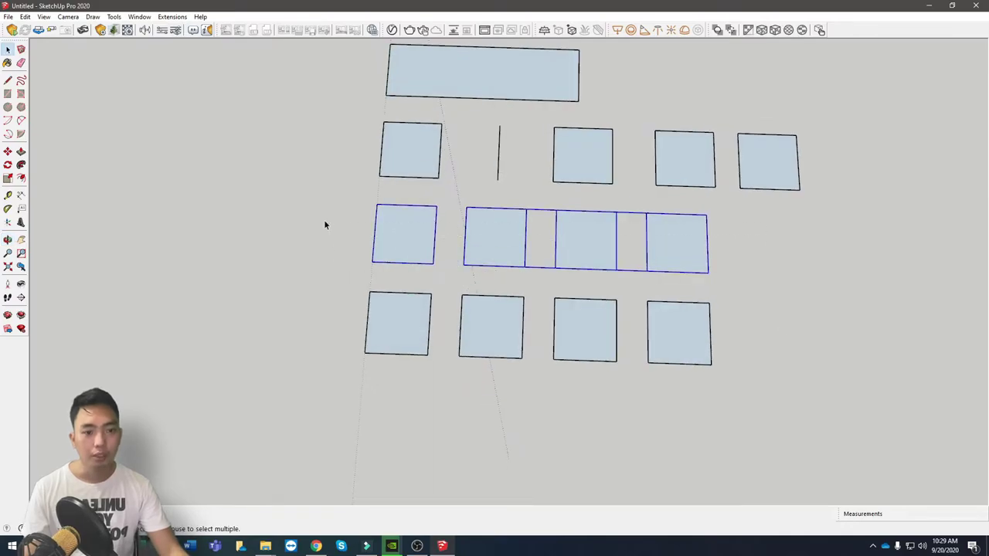
left_click_drag(425, 337, 427, 337)
left_click(525, 430)
middle_click_drag(525, 430, 789, 332)
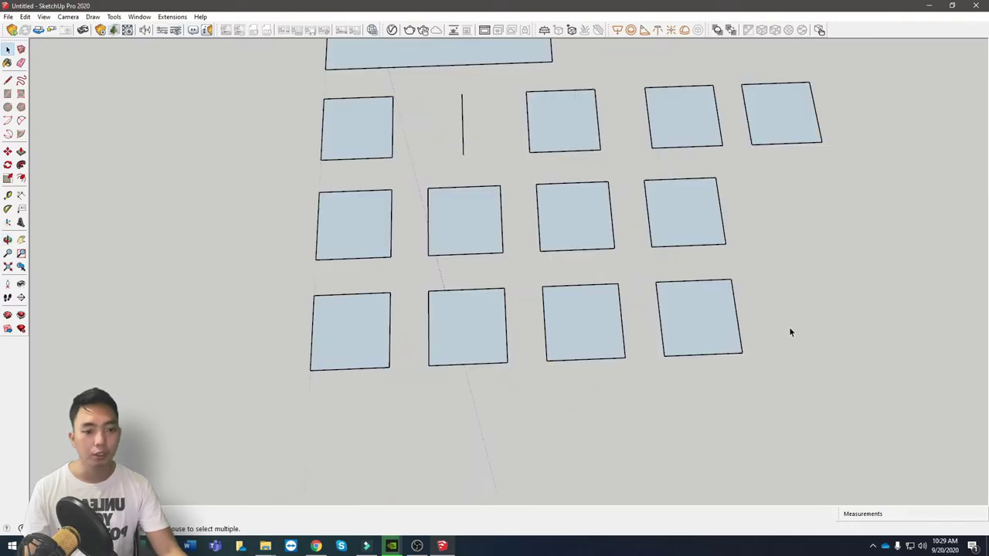
double_click(328, 355)
triple_click(723, 357)
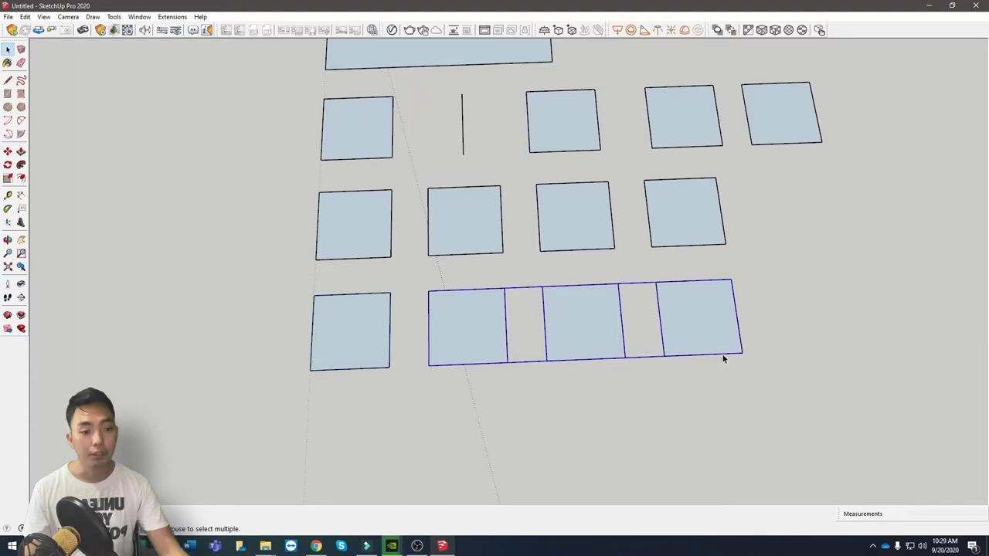
key("ctrl+g")
key("Return")
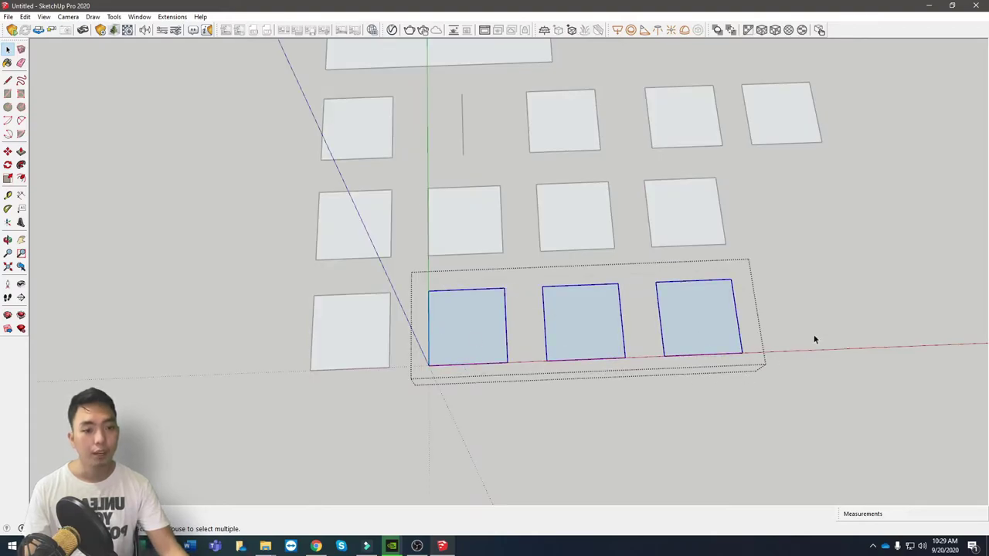
Step: Orbit to an oblique view to check the grid of squares
left_click(826, 327)
key("o")
left_click_drag(549, 316, 606, 263)
key("space")
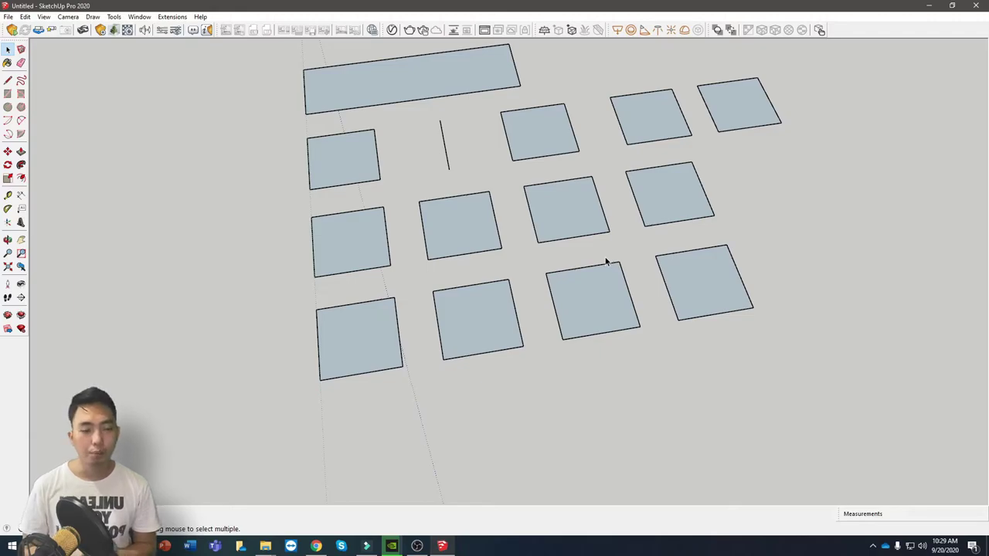
middle_click_drag(606, 262, 404, 265)
scroll(384, 293, "up", 4)
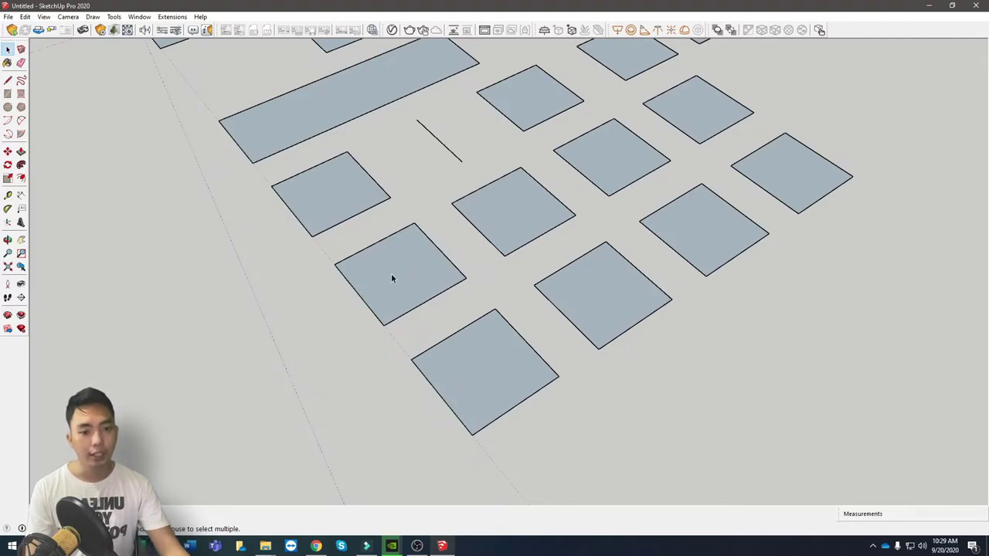
Step: Inside its group, push/pull the middle row's left square up 500 mm into a box
double_click(411, 277)
middle_click_drag(411, 277, 418, 298)
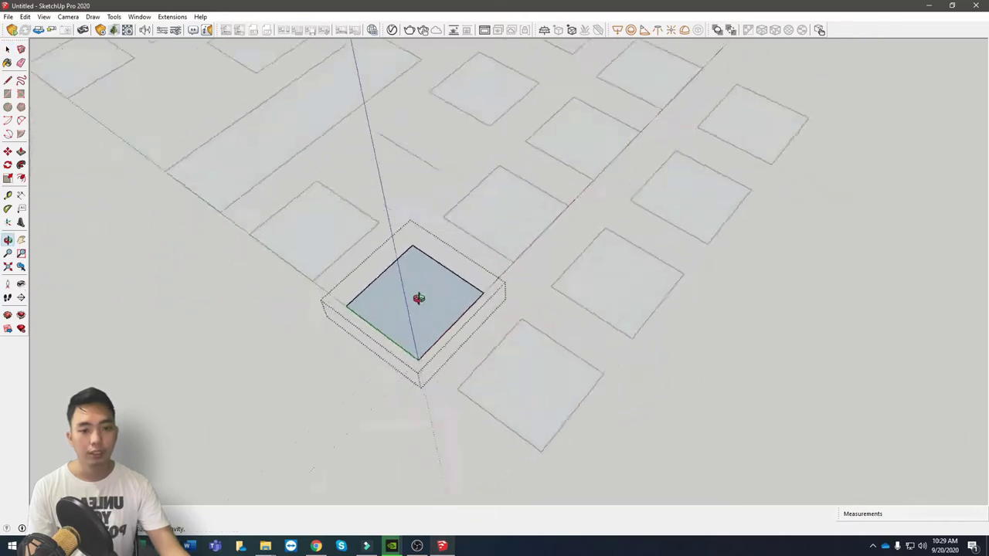
left_click(432, 292)
key("p")
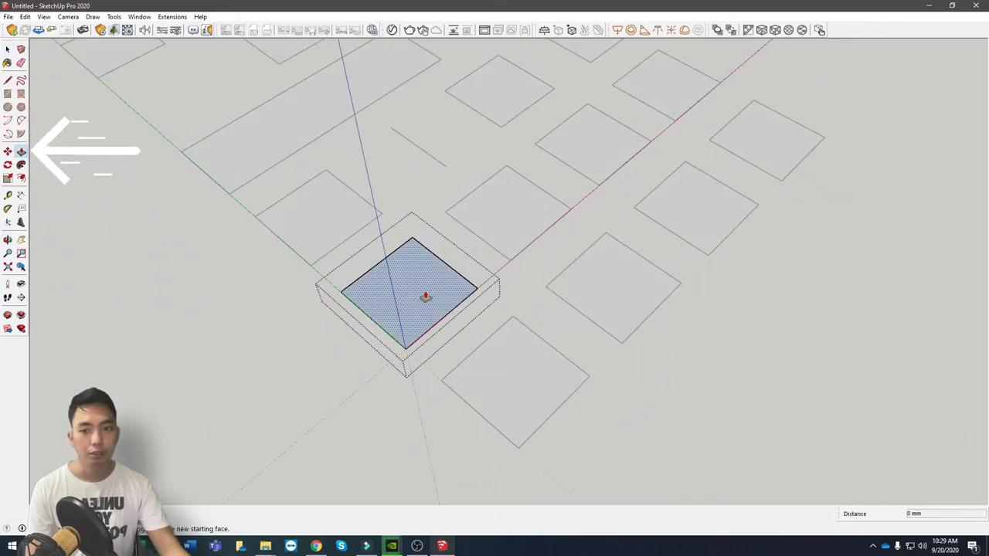
left_click(426, 296)
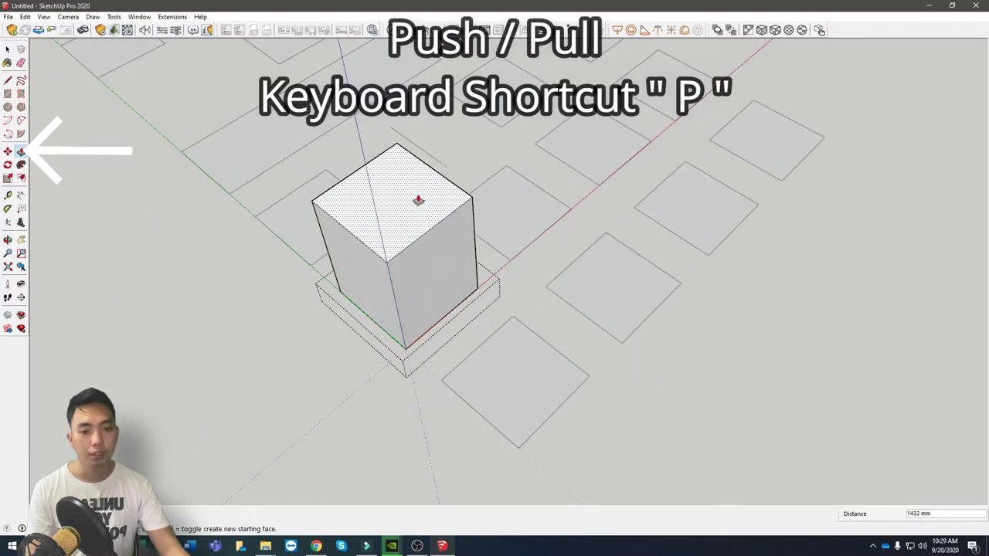
middle_click_drag(410, 209, 382, 179)
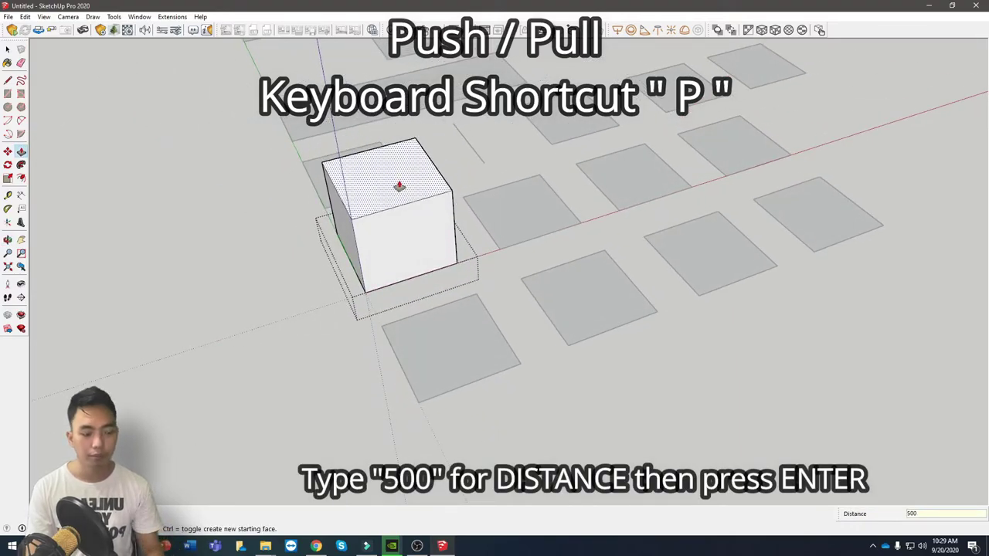
type("500")
key("Return")
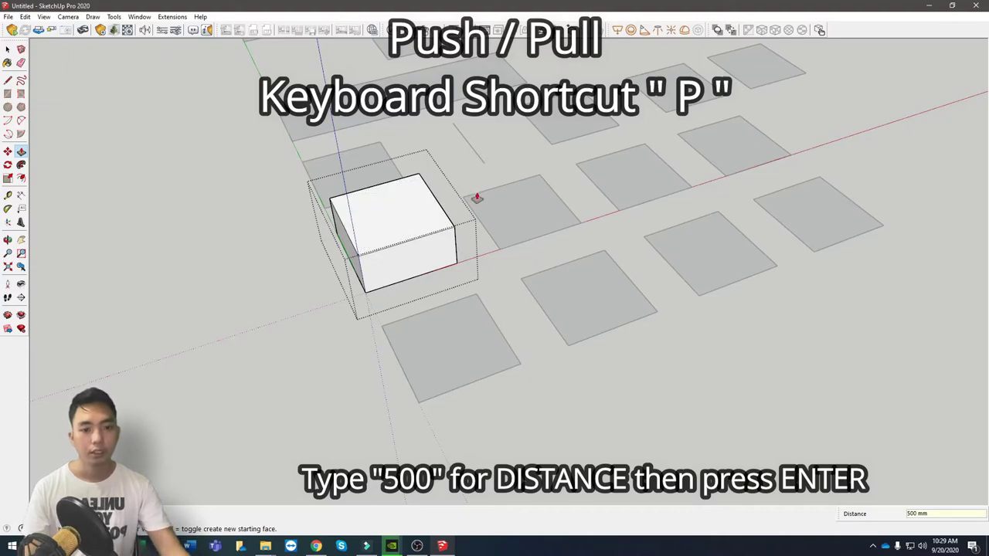
left_click(515, 189)
key("space")
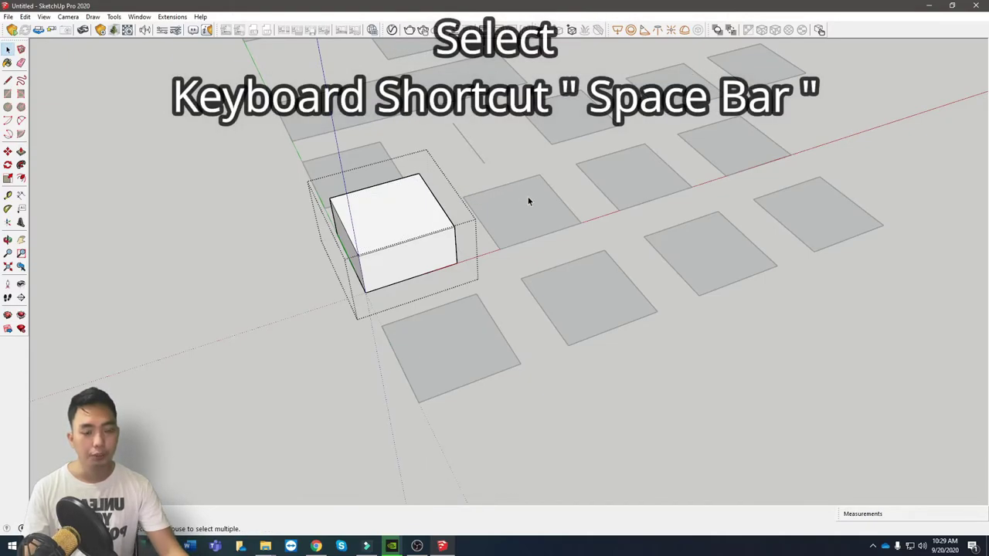
Step: Select the three-square group, then the new box, while inspecting the grid from several angles
left_click(613, 200)
middle_click_drag(613, 201, 104, 186)
left_click(200, 179)
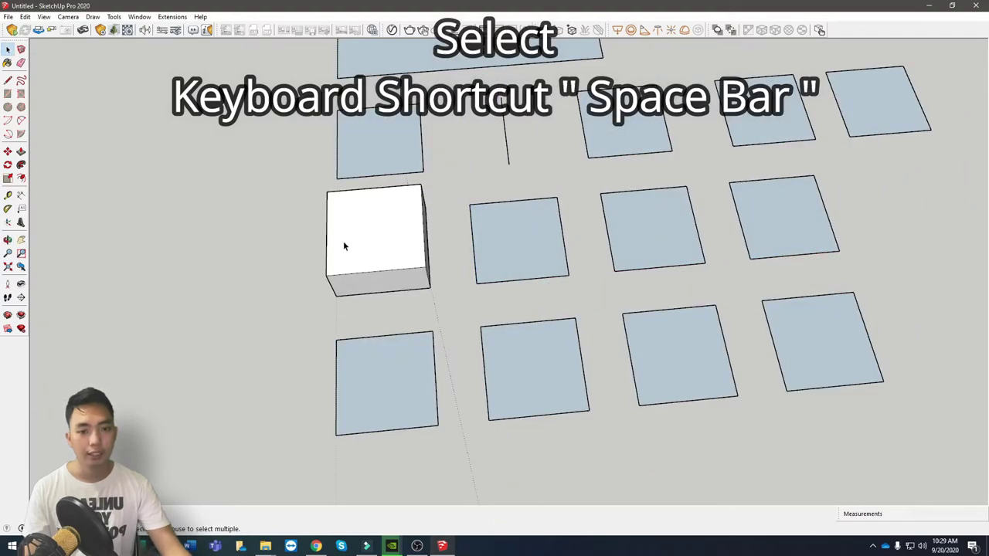
middle_click_drag(343, 242, 630, 288)
scroll(459, 250, "up", 2)
mouse_move(459, 250)
middle_mouse_down()
mouse_move(174, 157)
mouse_move(850, 168)
mouse_move(642, 146)
mouse_move(346, 260)
mouse_move(564, 182)
middle_mouse_up()
left_click(347, 260)
scroll(425, 190, "down", 2)
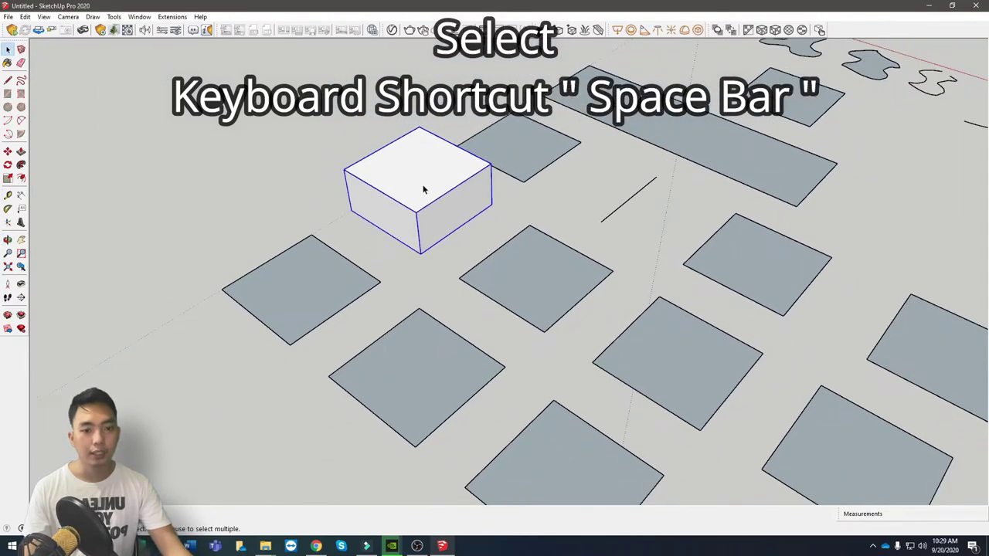
middle_click_drag(424, 190, 618, 307)
scroll(592, 304, "up", 2)
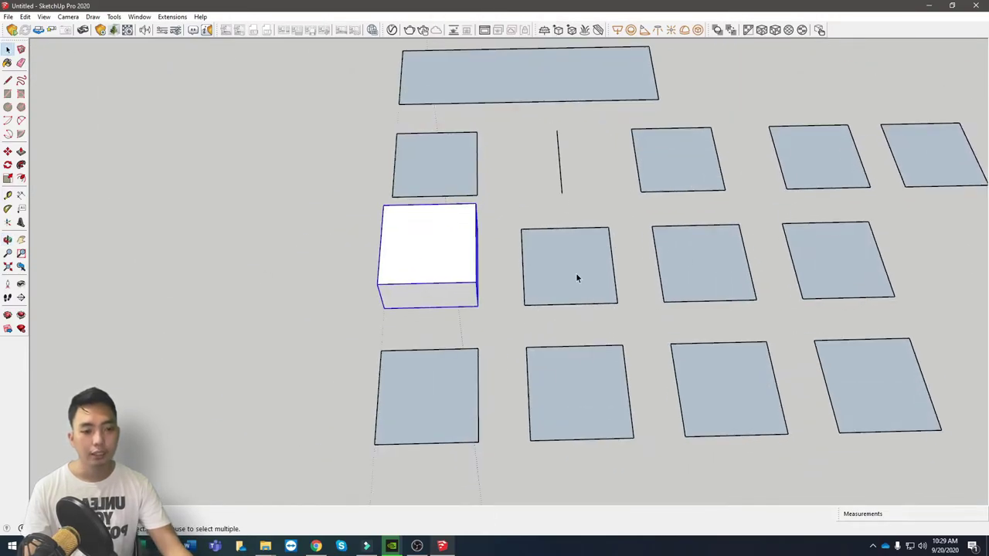
middle_click_drag(545, 276, 662, 265)
Step: Open the three-square group and its first square's group for Push/Pull
double_click(574, 249)
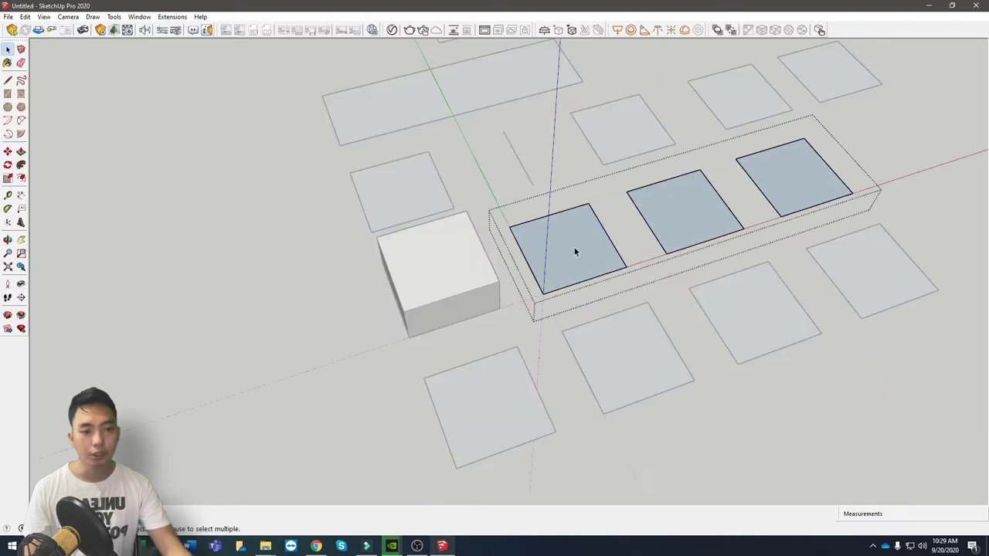
scroll(576, 249, "up", 2)
left_click(556, 249)
double_click(570, 239)
key("p")
middle_click_drag(632, 209, 623, 193)
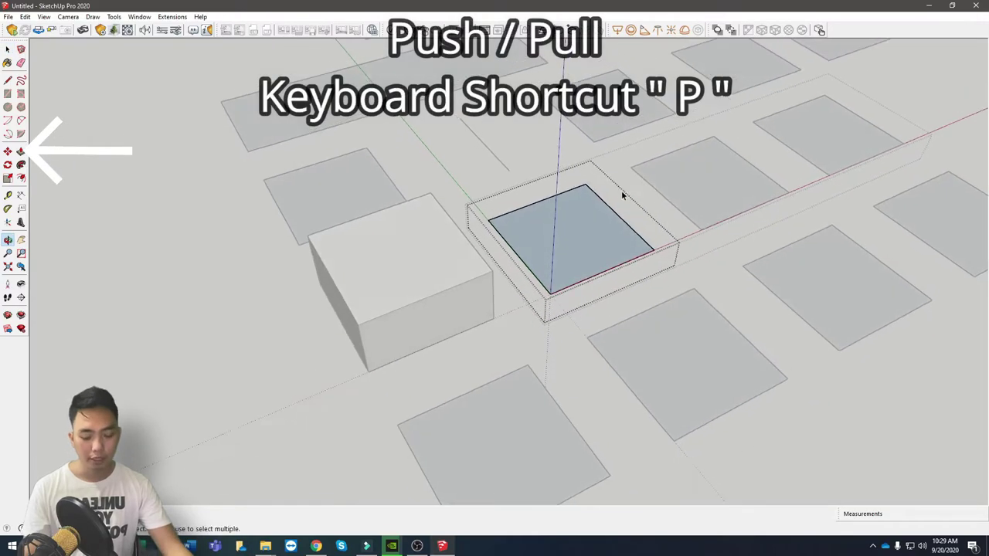
Step: Pull the first square's face up 100 mm into a slab
left_click(594, 239)
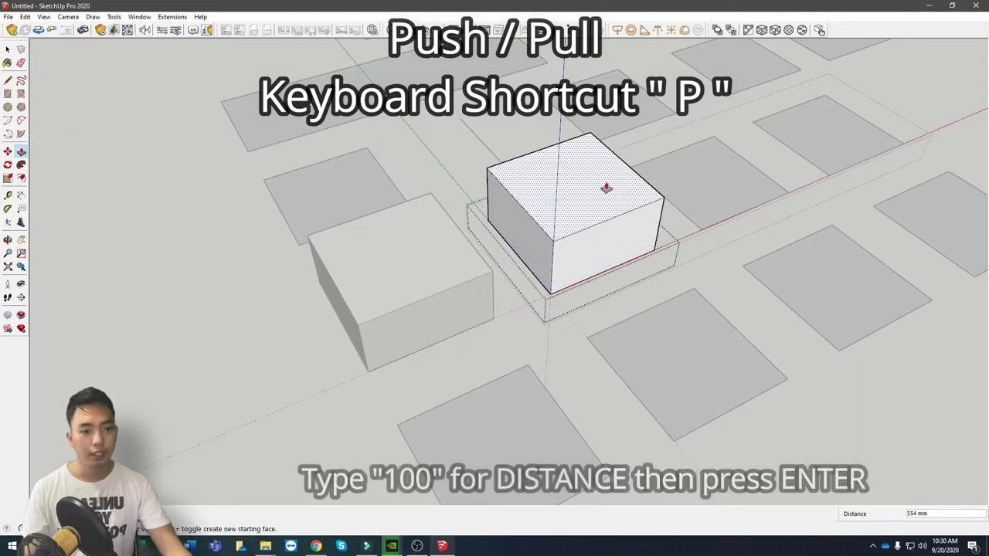
type("100")
key("Return")
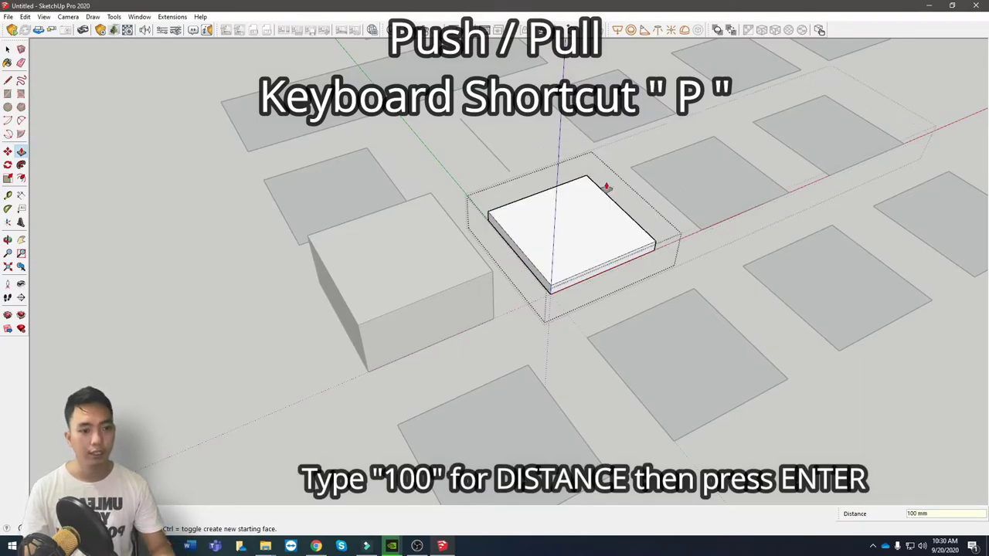
middle_click_drag(607, 187, 583, 256)
key("space")
Step: Select the strip of three squares, then the bottom-left square, viewing them from several angles
scroll(309, 147, "down", 2)
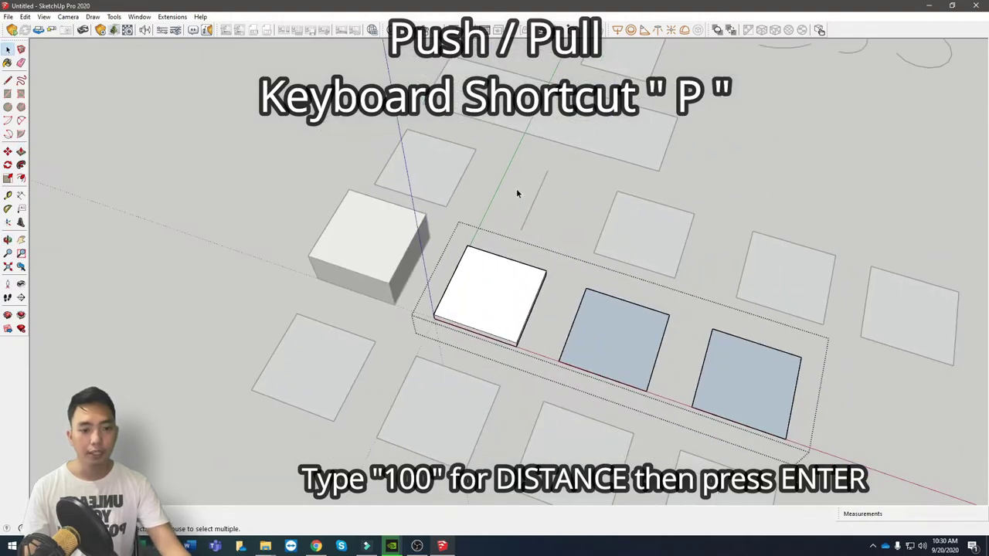
middle_click_drag(700, 282, 922, 70)
middle_click_drag(840, 87, 445, 306)
left_click(287, 316)
scroll(510, 412, "down", 1)
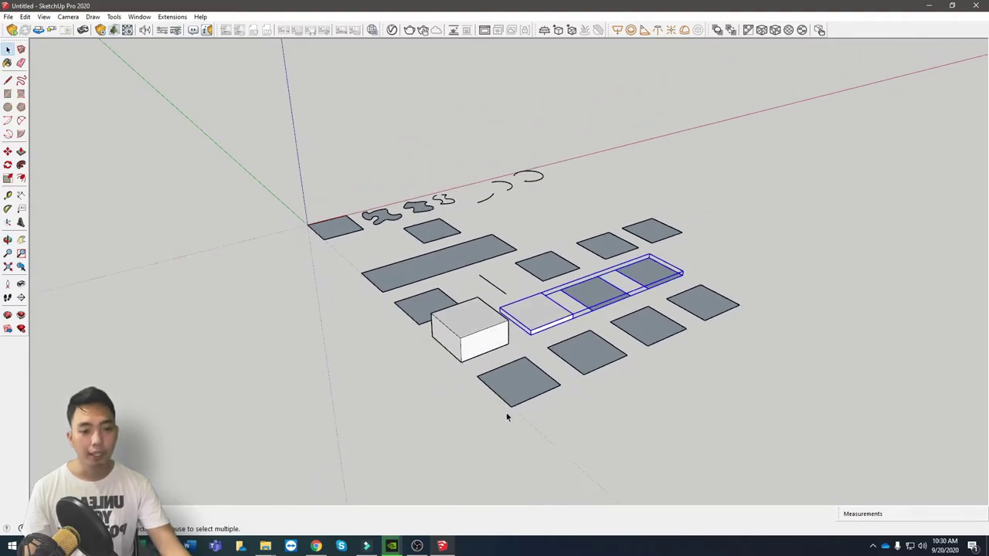
middle_click_drag(510, 413, 453, 358)
scroll(598, 390, "up", 1)
middle_click_drag(597, 390, 440, 428)
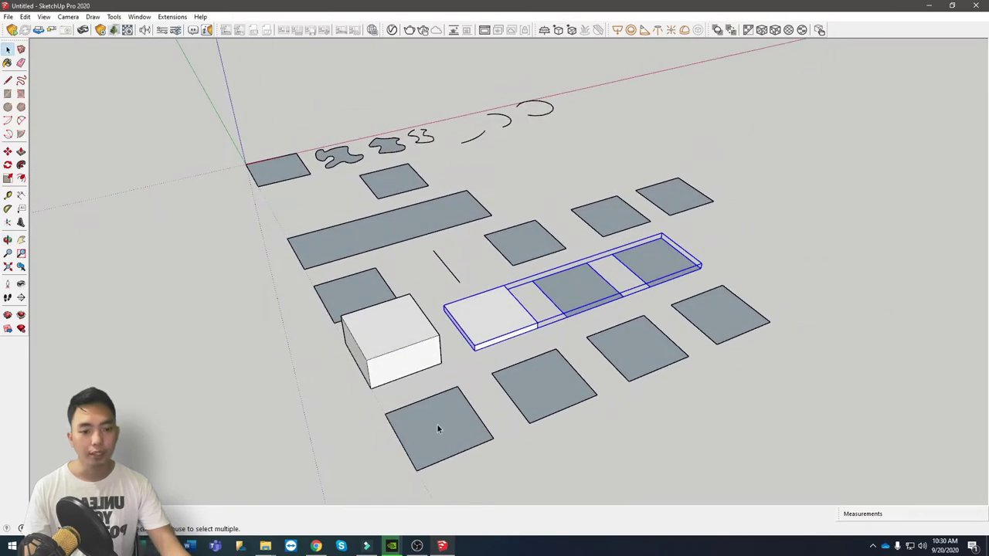
scroll(463, 448, "up", 2)
middle_click_drag(492, 472, 435, 453)
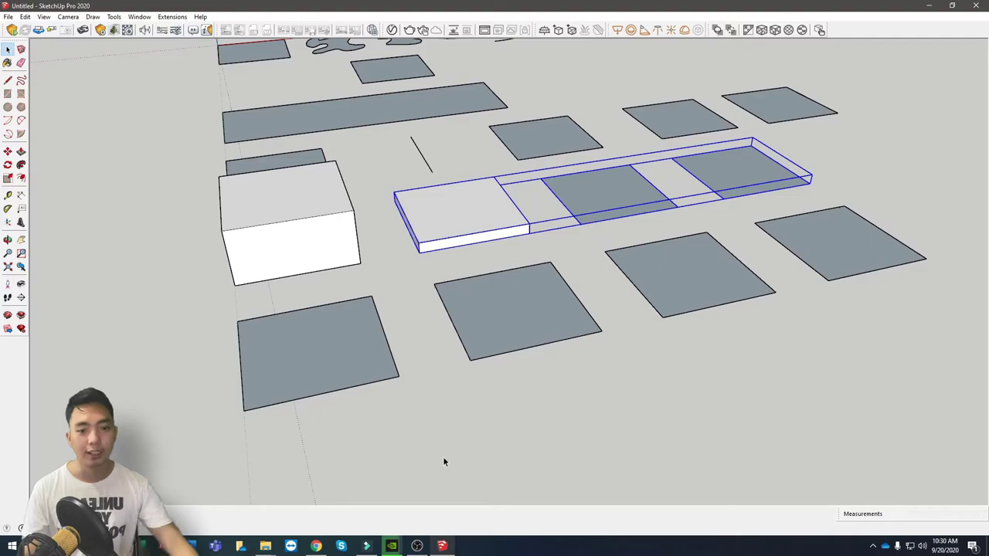
left_click(327, 358)
middle_click_drag(276, 378, 410, 378)
Step: Extrude the component square 1000 mm so all its copies become matching cubes
key("p")
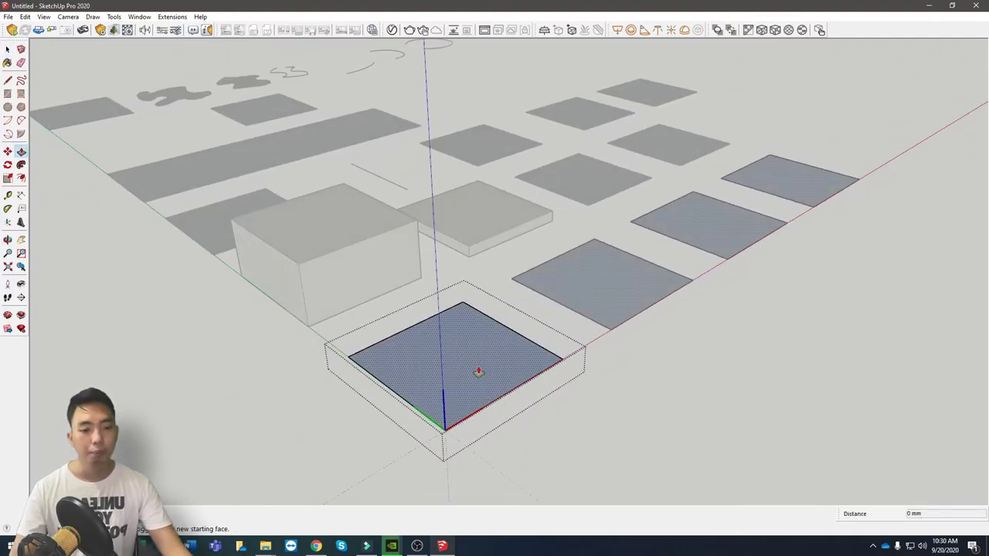
left_click_drag(478, 373, 479, 424)
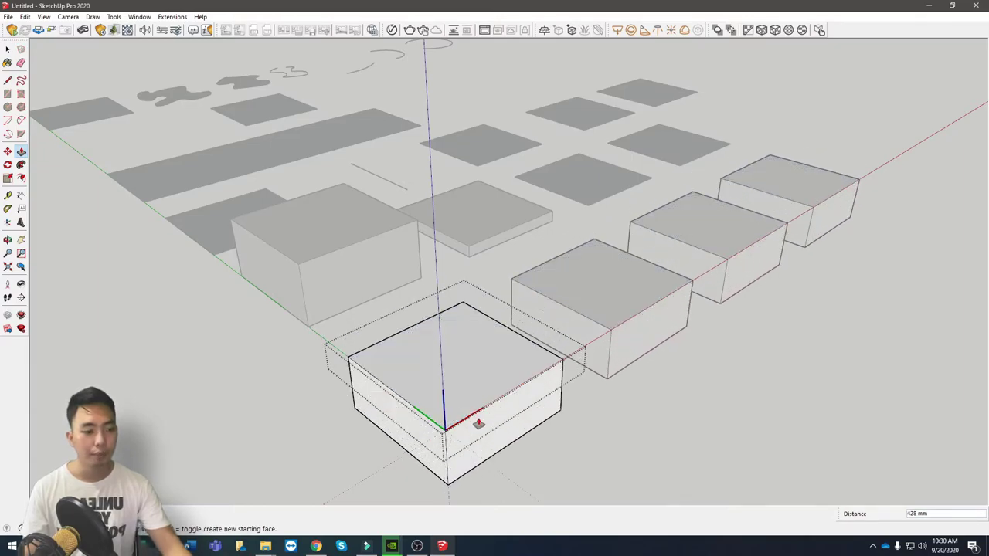
key("Return")
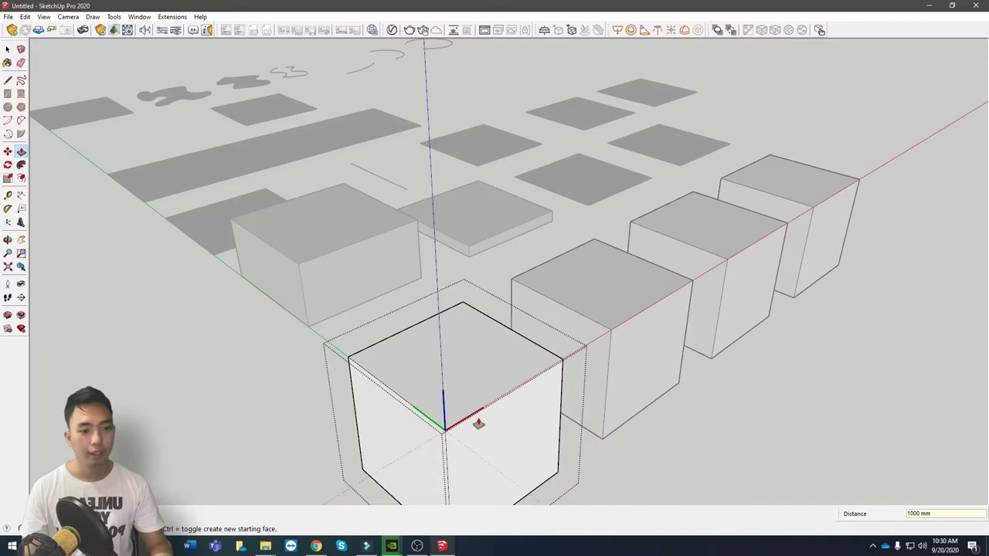
middle_click_drag(479, 423, 594, 322)
key("space")
Step: Select the middle cube and bring up its context menu
left_click(476, 419)
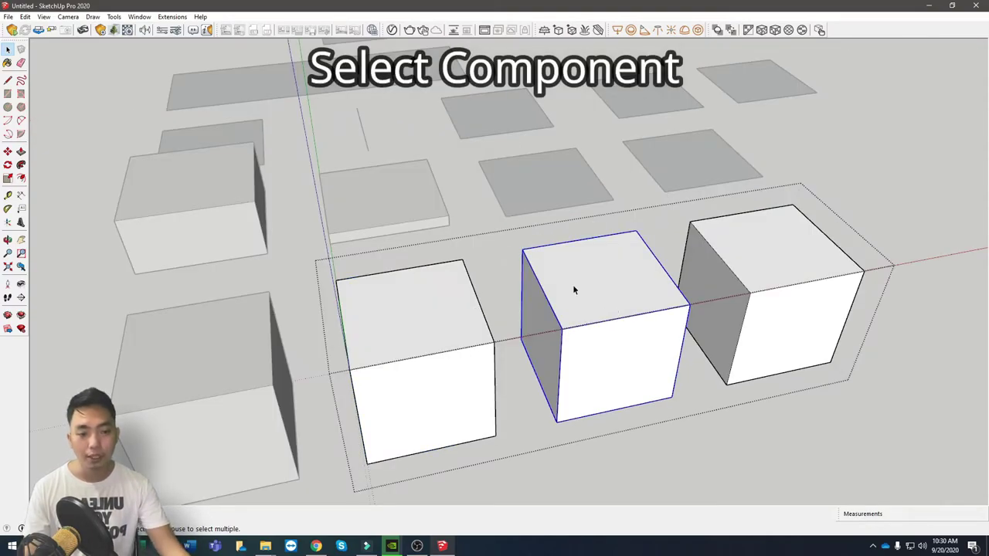
middle_click_drag(572, 284, 598, 337)
right_click(585, 310)
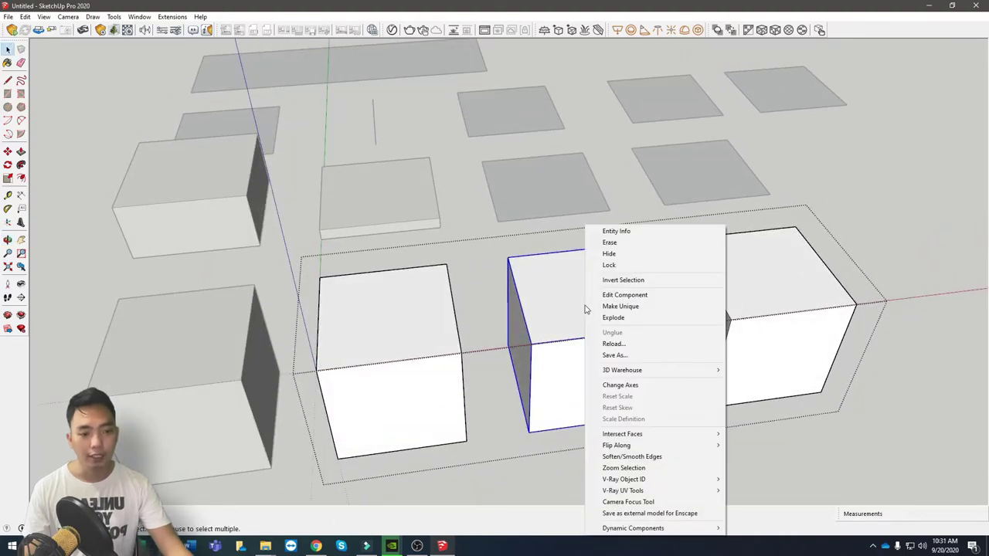
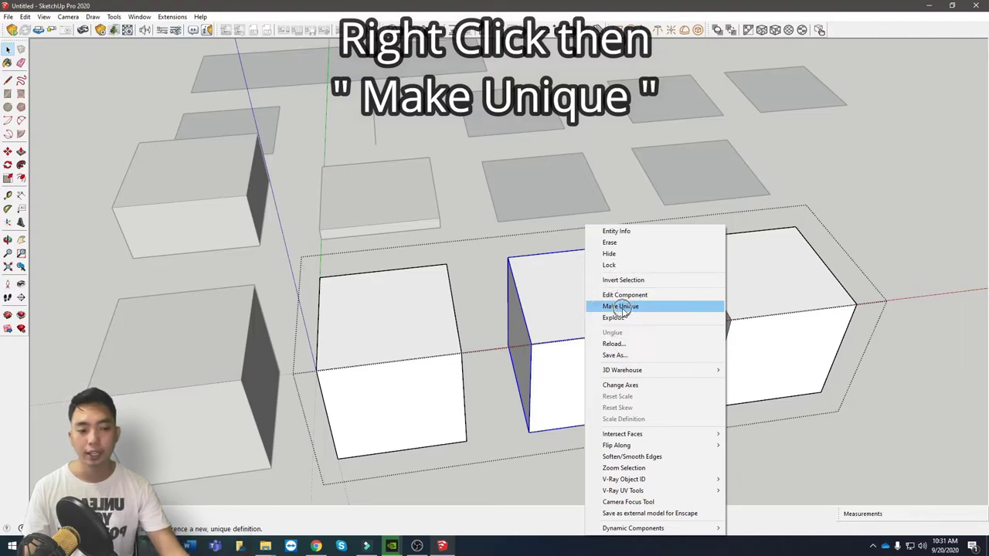
Step: Make the middle cube unique and push its face inward so it is shallower
left_click(623, 307)
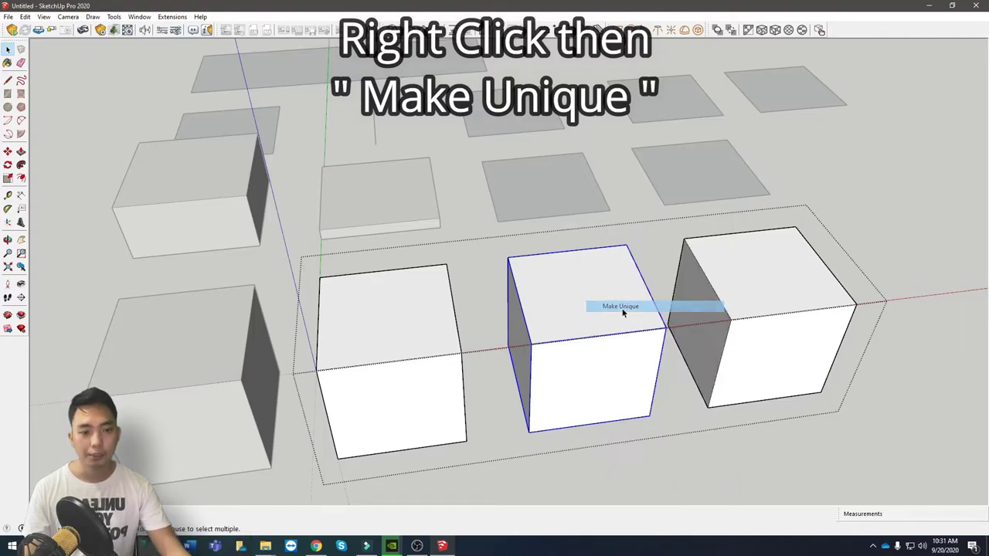
middle_click_drag(623, 309, 606, 384)
key("p")
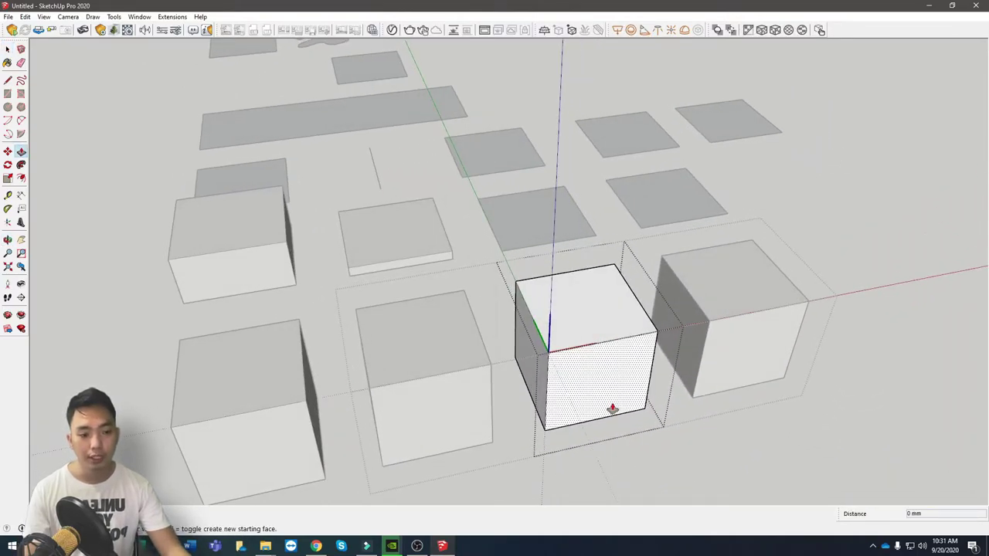
left_click_drag(611, 407, 594, 380)
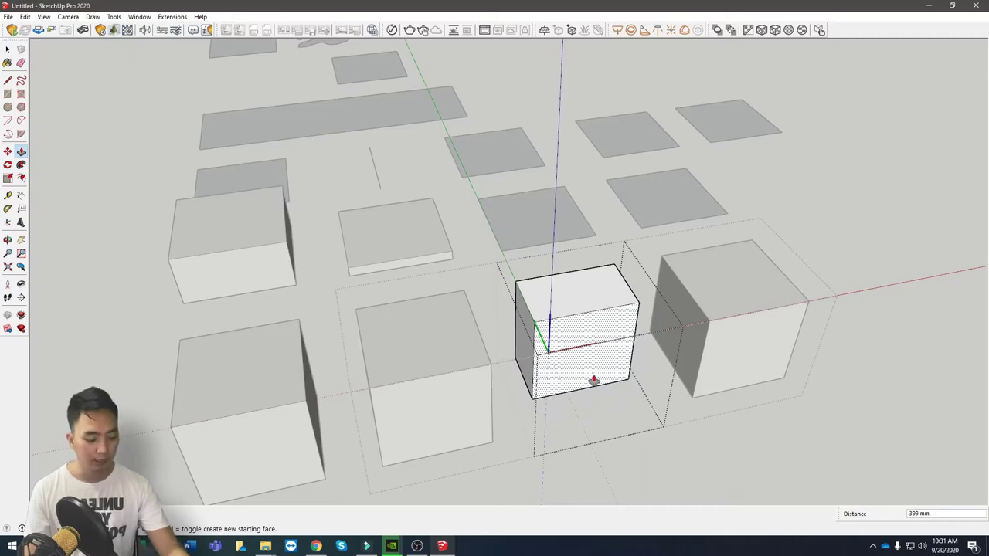
key("Return")
Step: Select the three-cube group and orbit to a lower view of it
scroll(594, 380, "down", 6)
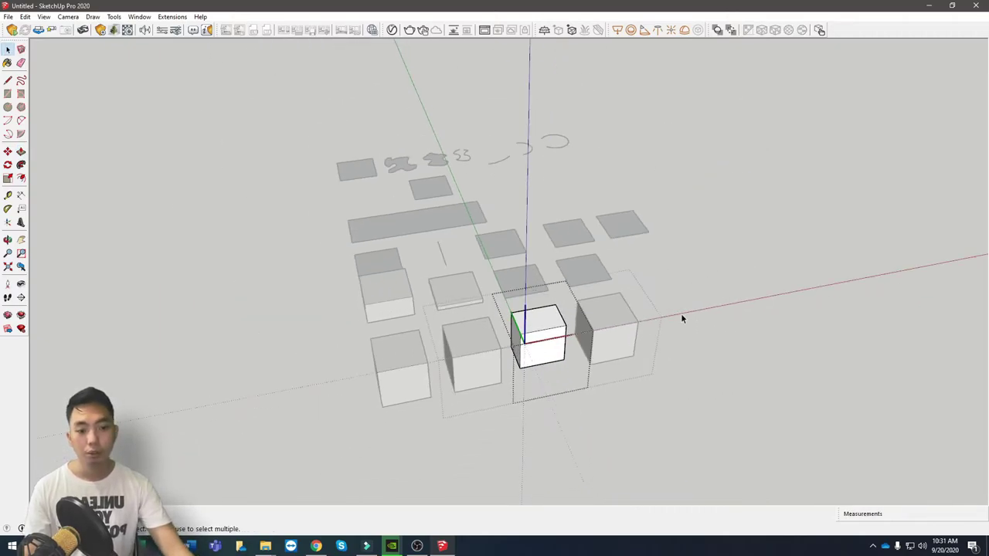
middle_click_drag(681, 313, 357, 352)
scroll(701, 231, "up", 2)
left_click(677, 247)
middle_click_drag(482, 355, 512, 328)
Step: Copy the shorter middle cube about 3000 mm right as a fourth box
scroll(512, 328, "up", 2)
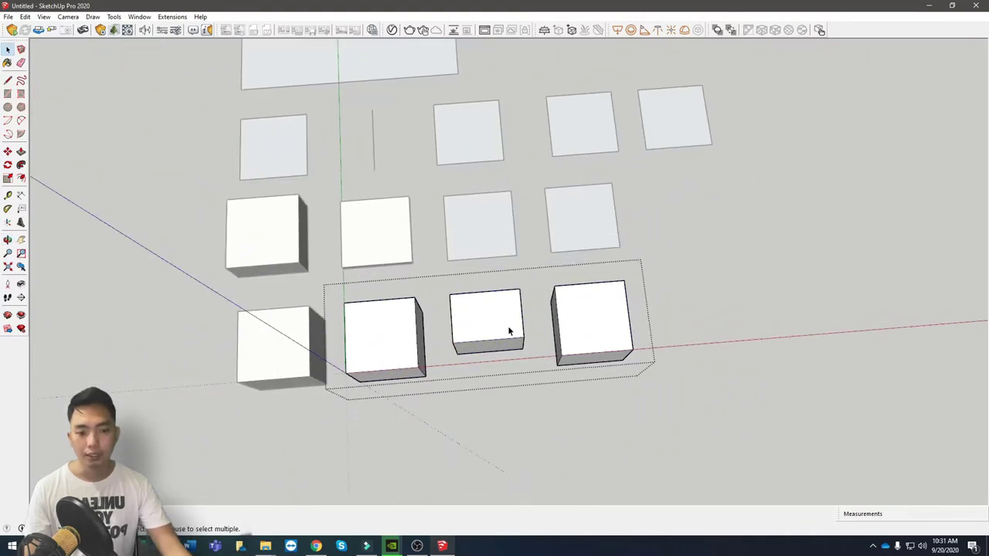
scroll(510, 330, "down", 2)
scroll(510, 330, "up", 3)
key("m")
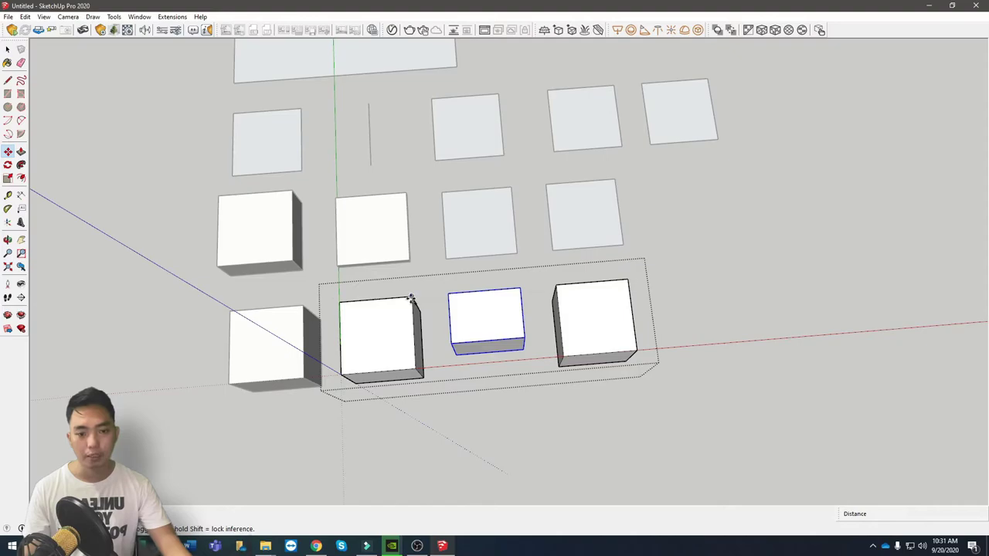
left_click(411, 298)
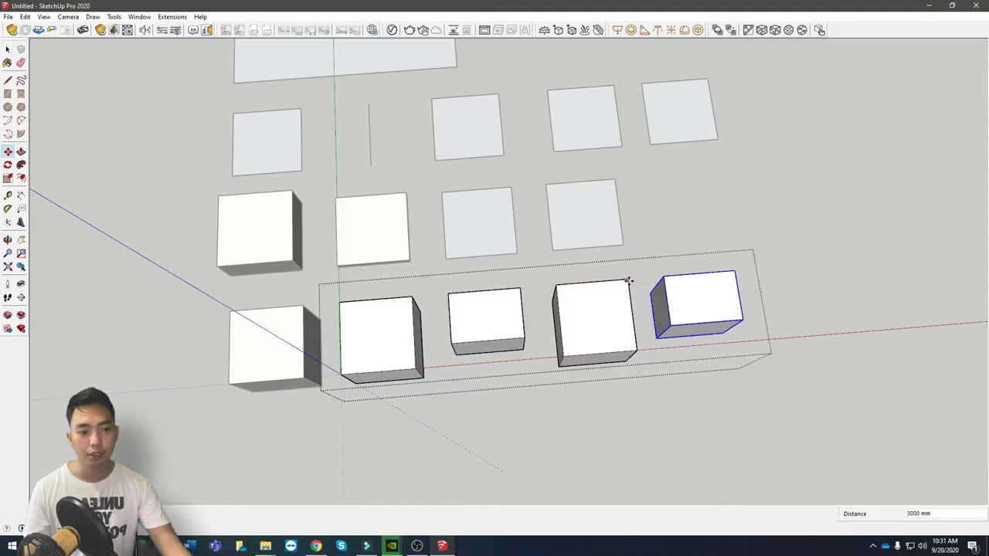
key("space")
middle_click_drag(629, 281, 694, 251)
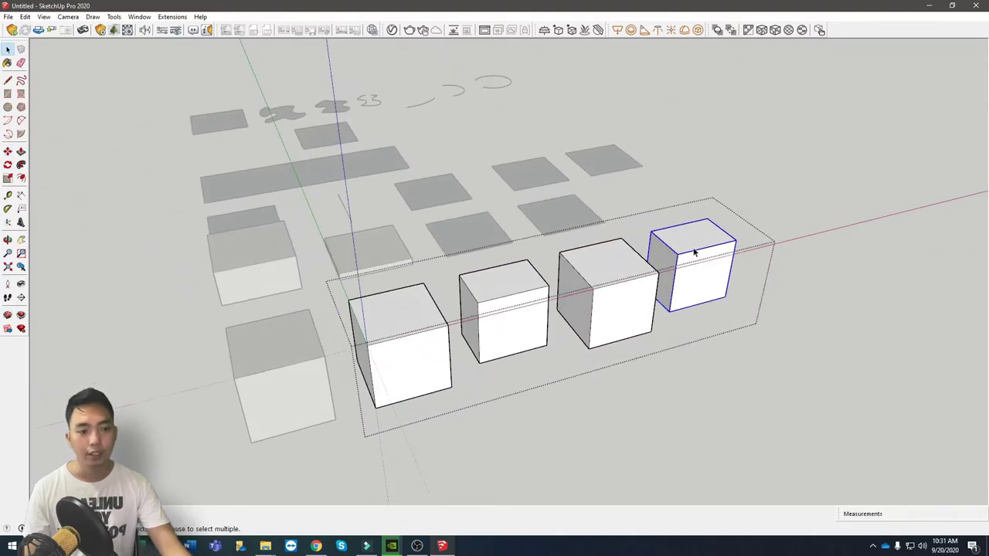
Step: Push down the top face of the shorter cube and its linked copy
left_click(522, 307)
middle_click_drag(533, 313, 537, 284)
scroll(471, 332, "up", 2)
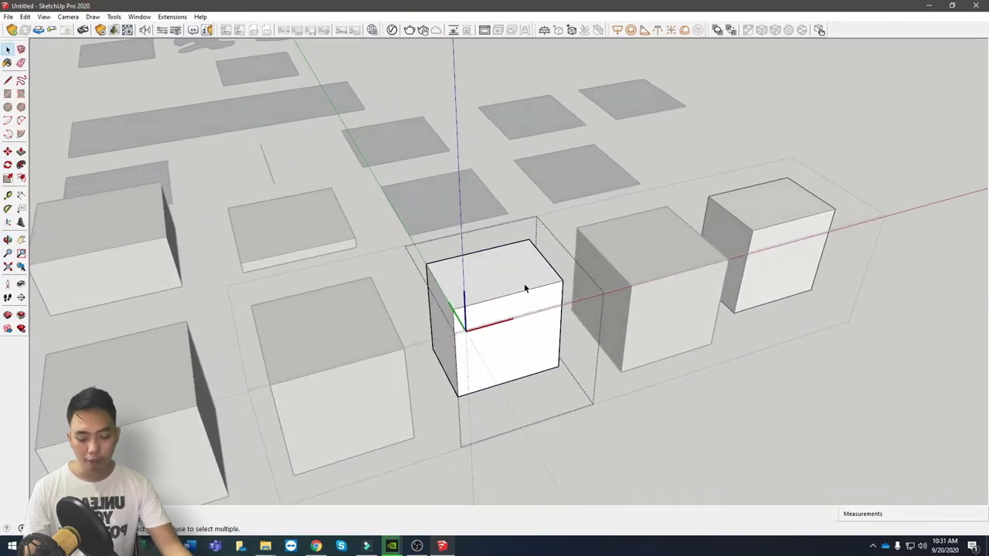
key("p")
left_click(518, 278)
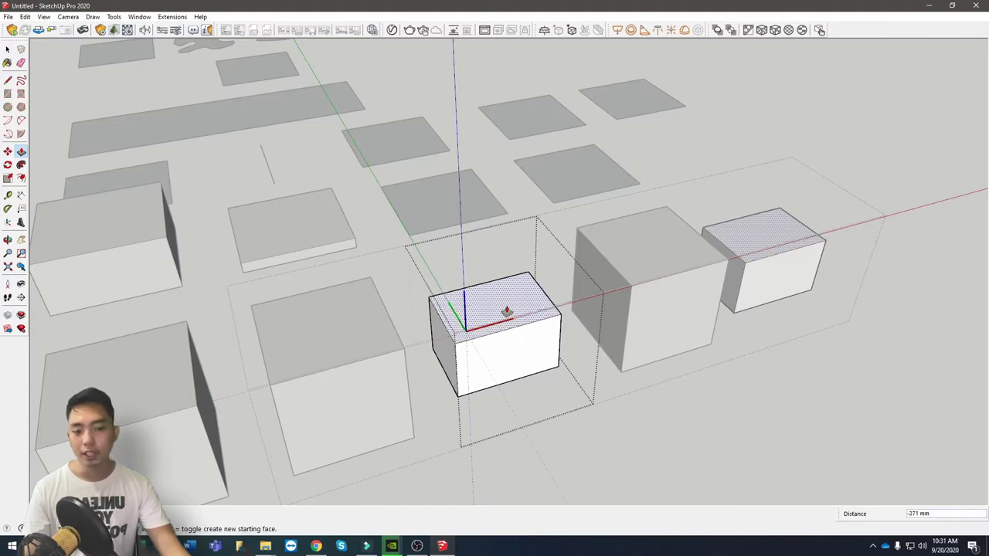
middle_click_drag(506, 311, 289, 271)
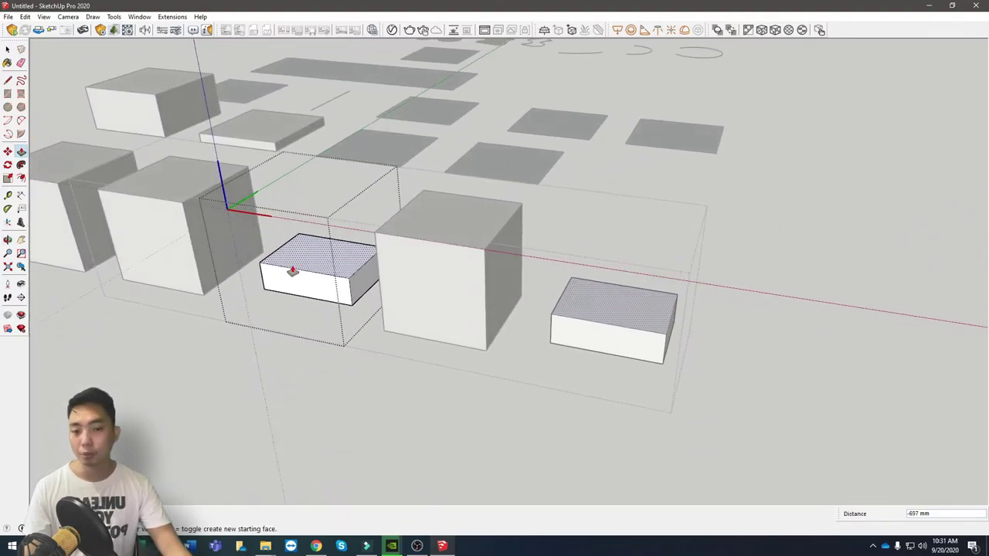
middle_click_drag(370, 263, 711, 223)
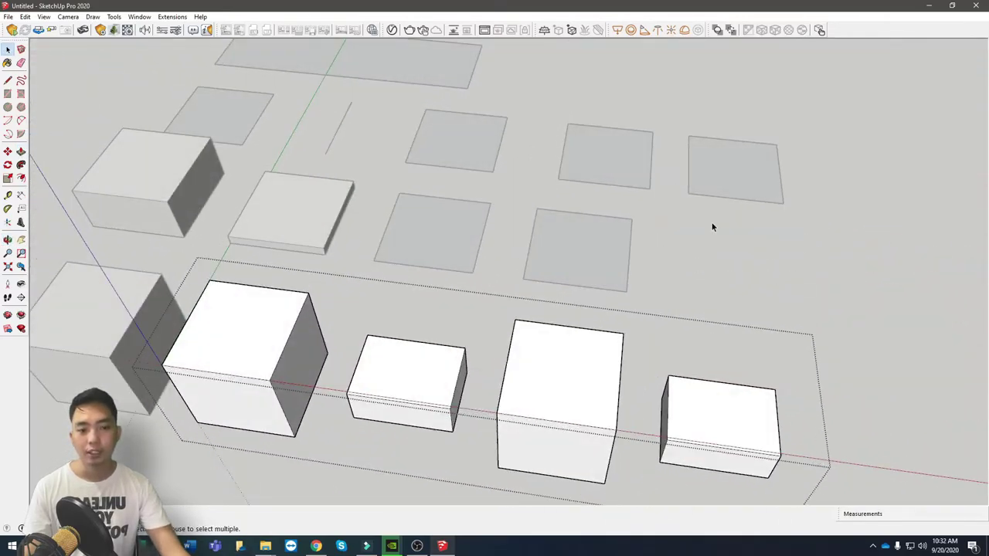
scroll(774, 266, "down", 4)
middle_click_drag(741, 280, 698, 271)
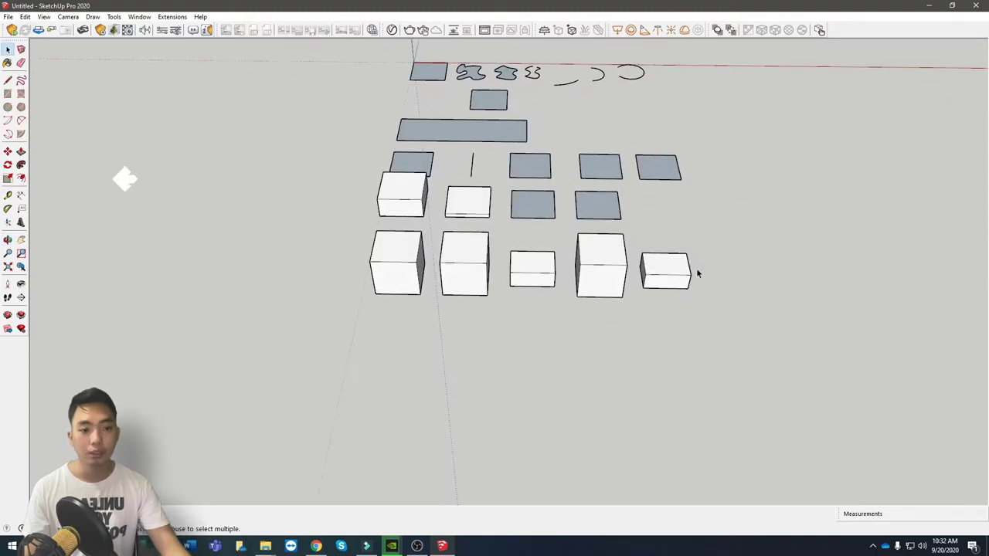
Step: Select the lower box rows and Move-copy them to extend the grid
left_click_drag(724, 314, 393, 209)
middle_click_drag(394, 208, 475, 310)
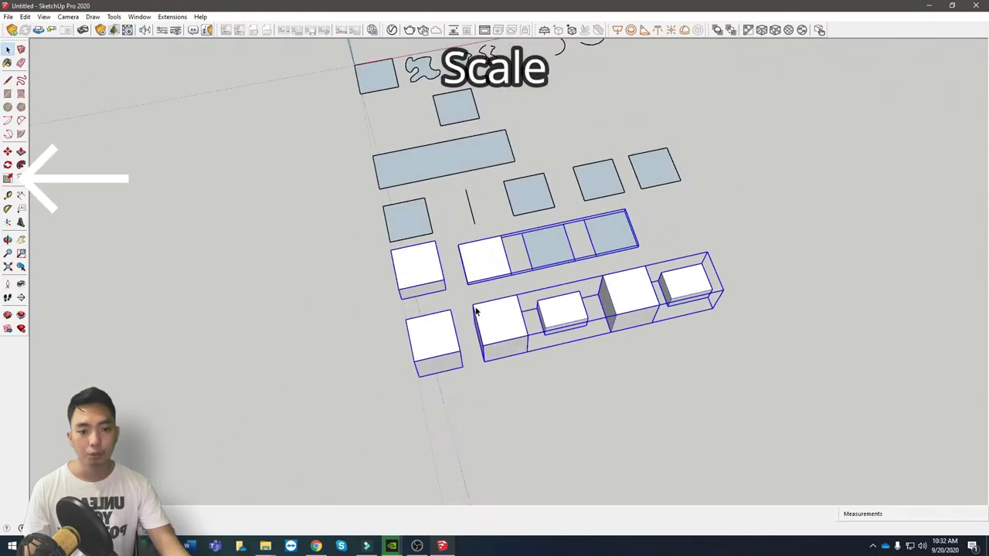
left_click(824, 363)
middle_click_drag(824, 363, 774, 380)
left_click_drag(391, 249, 392, 249)
middle_click_drag(392, 250, 484, 267)
key("m")
left_click(397, 272)
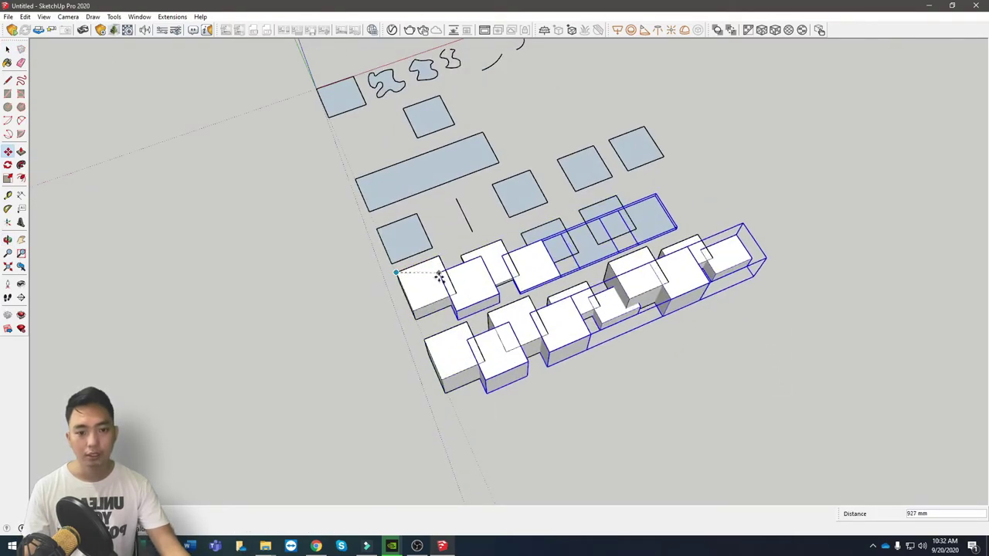
key("Escape")
middle_click_drag(481, 409, 653, 357)
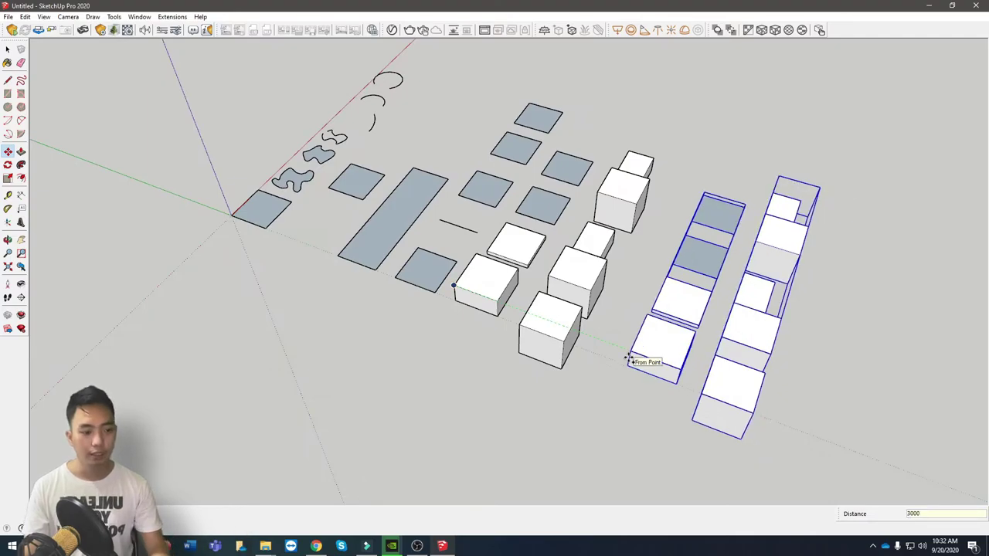
key("Return")
key("space")
Step: Delete the leftover row group with flat faces
middle_click_drag(629, 360, 742, 346)
scroll(339, 456, "up", 5)
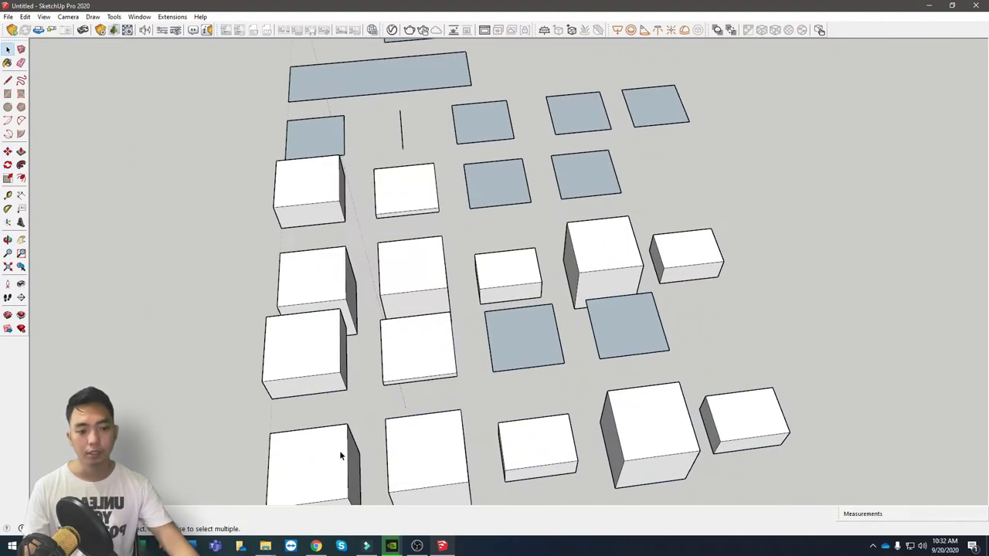
scroll(339, 451, "down", 5)
middle_click_drag(570, 265, 338, 364)
scroll(294, 461, "up", 5)
scroll(294, 461, "down", 3)
key("space")
scroll(276, 309, "up", 1)
left_click(276, 309)
scroll(566, 171, "down", 2)
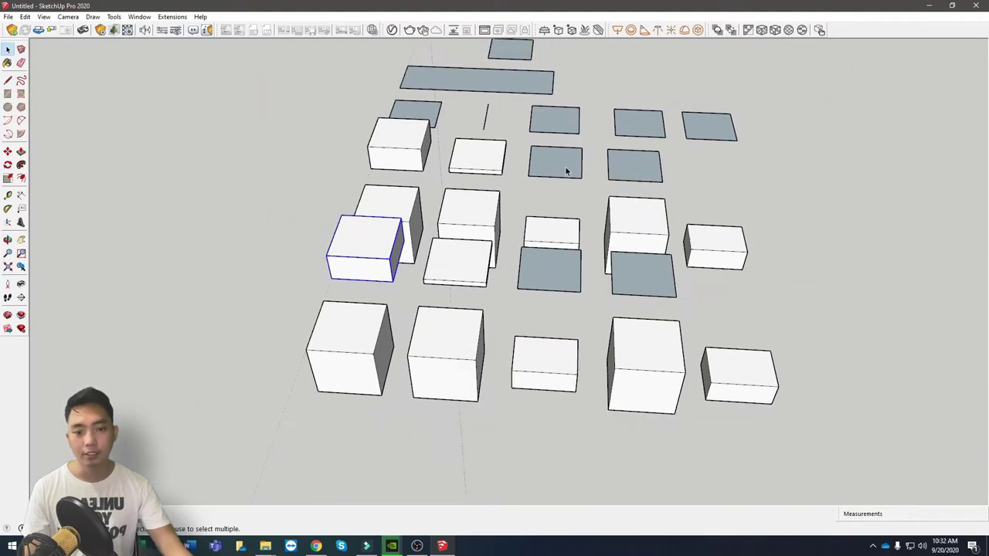
middle_click_drag(566, 172, 399, 293)
scroll(495, 287, "up", 4)
scroll(469, 291, "up", 2)
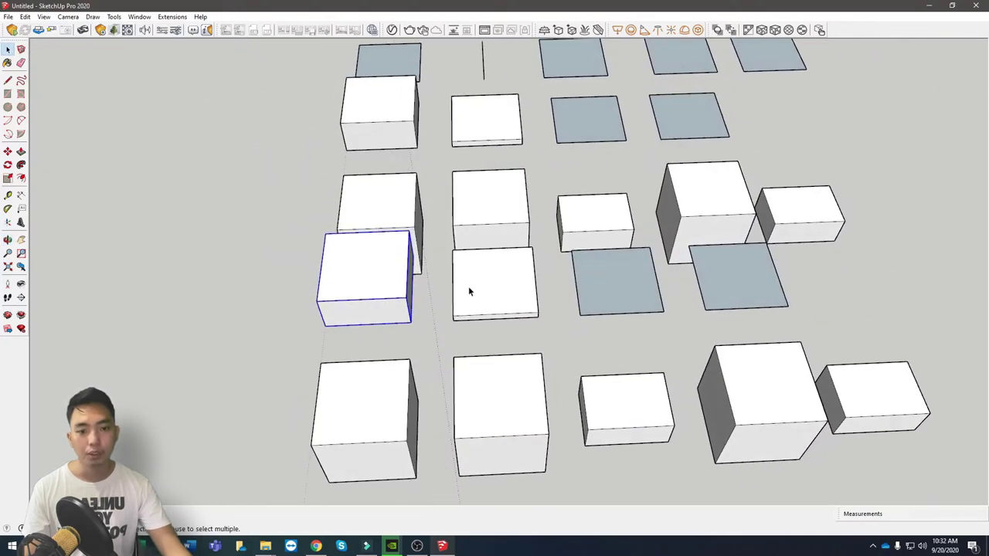
left_click(498, 299)
key("Delete")
Step: Copy the left box 1500 mm along the red axis twice to form a new row
left_click(386, 287)
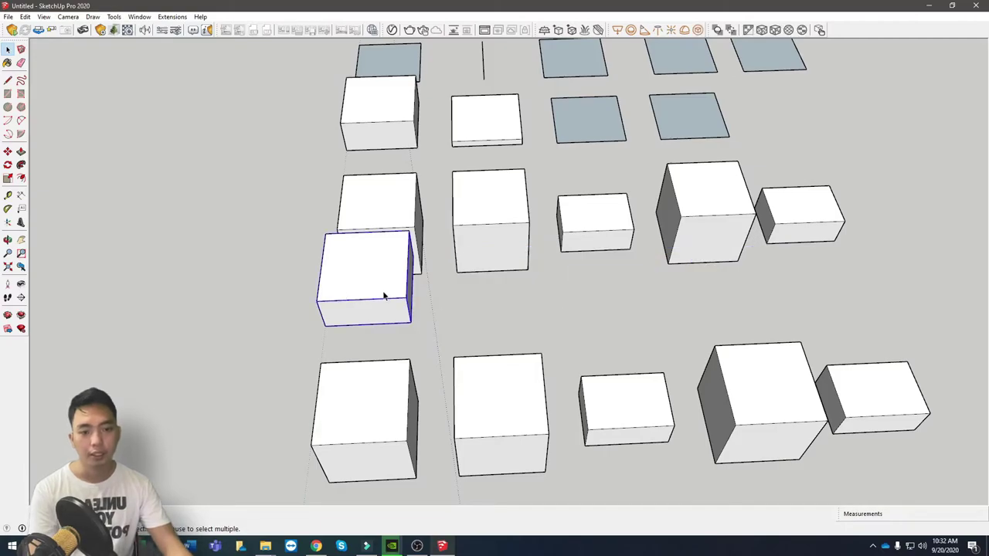
middle_click_drag(386, 287, 366, 378)
scroll(442, 290, "down", 2)
left_click(442, 309)
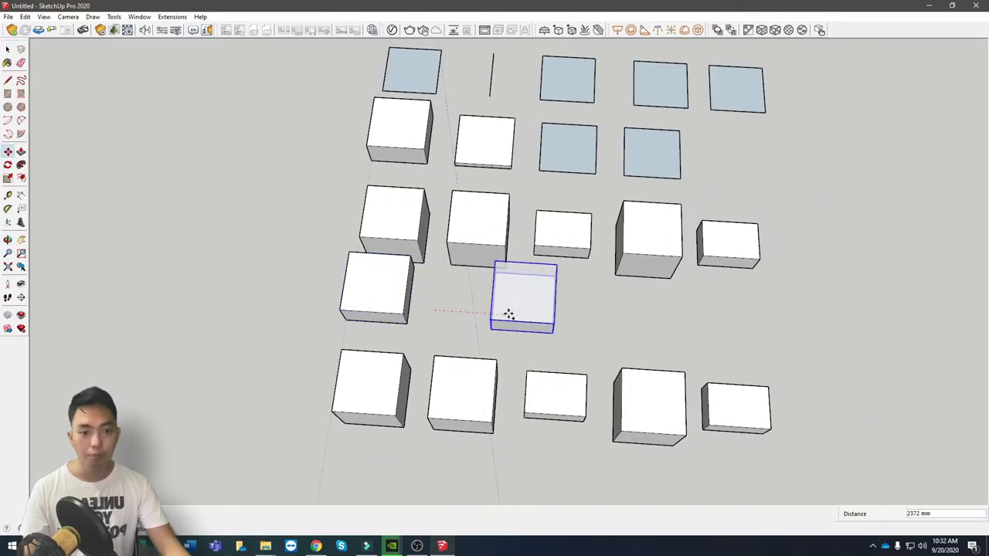
type("1500")
key("Return")
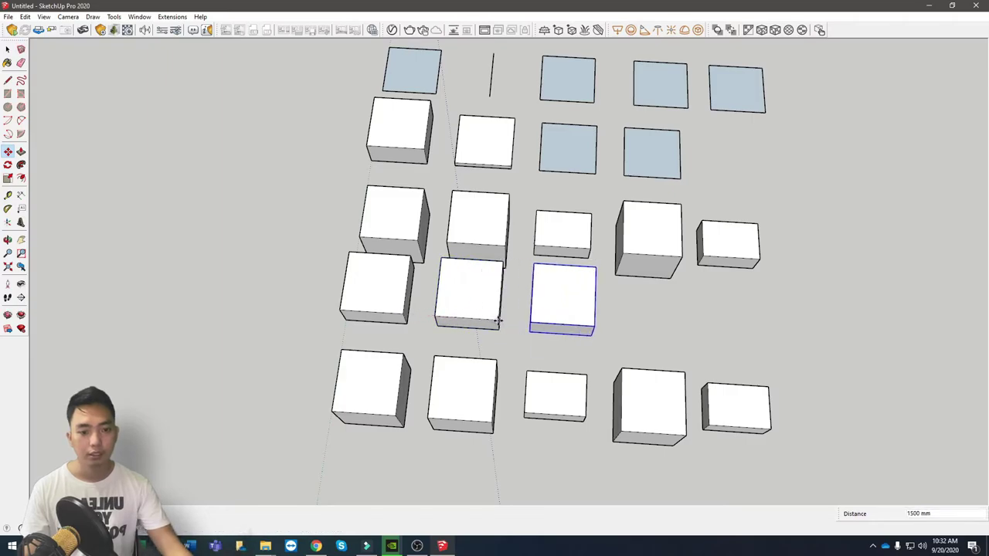
left_click(497, 323)
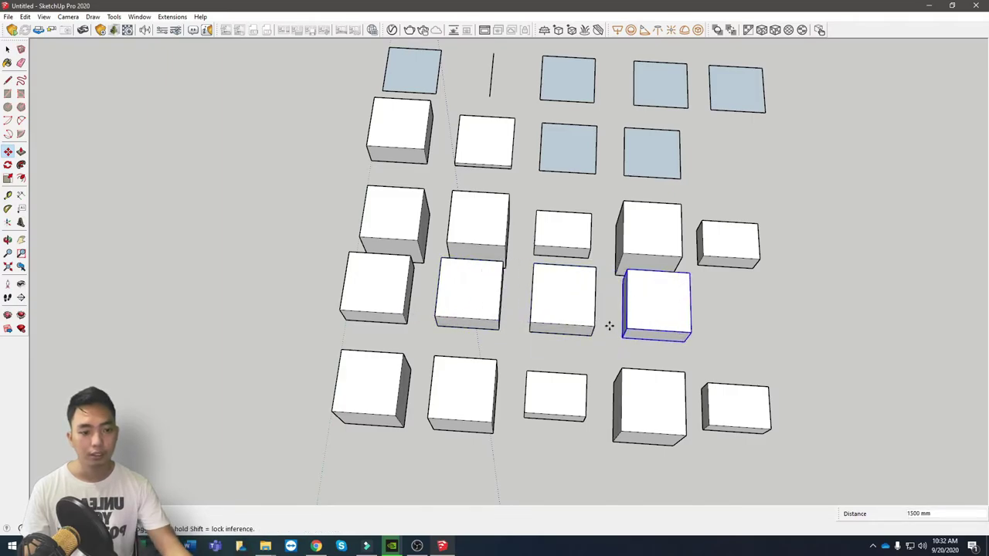
left_click(609, 326)
key("space")
middle_click_drag(609, 326, 694, 214)
middle_click_drag(438, 318, 286, 343)
scroll(386, 280, "up", 2)
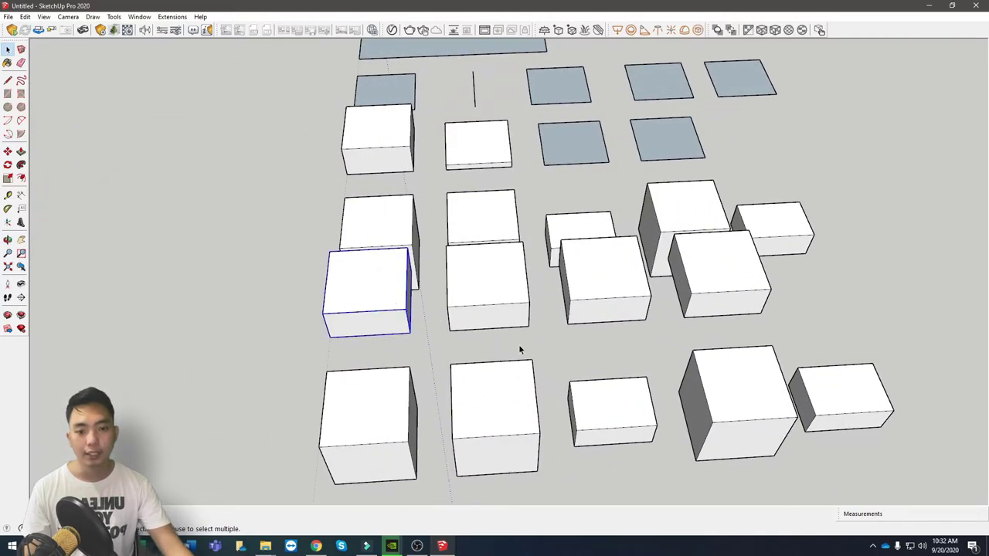
middle_click_drag(519, 350, 463, 318)
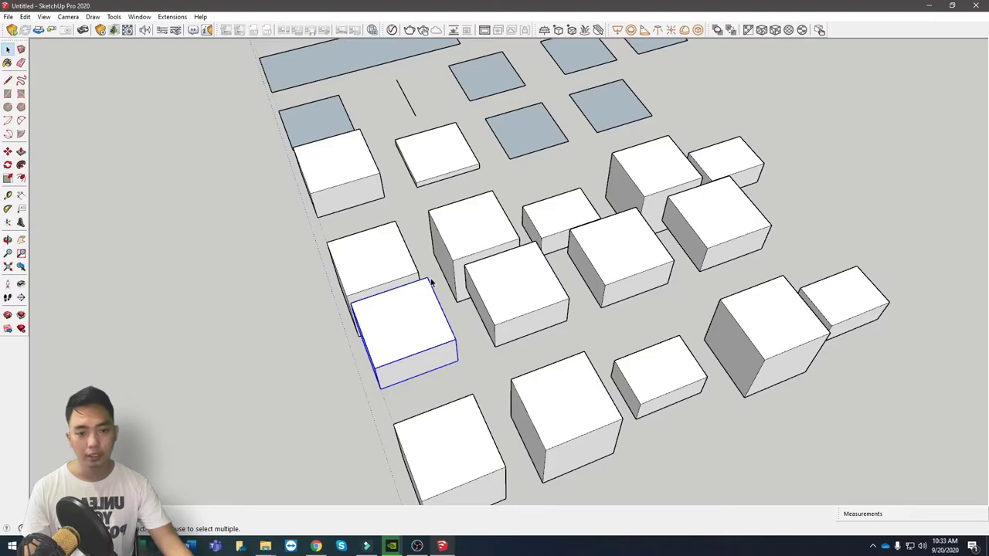
Step: Try scaling the front box from its corner, top and side grips, cancelling each
key("s")
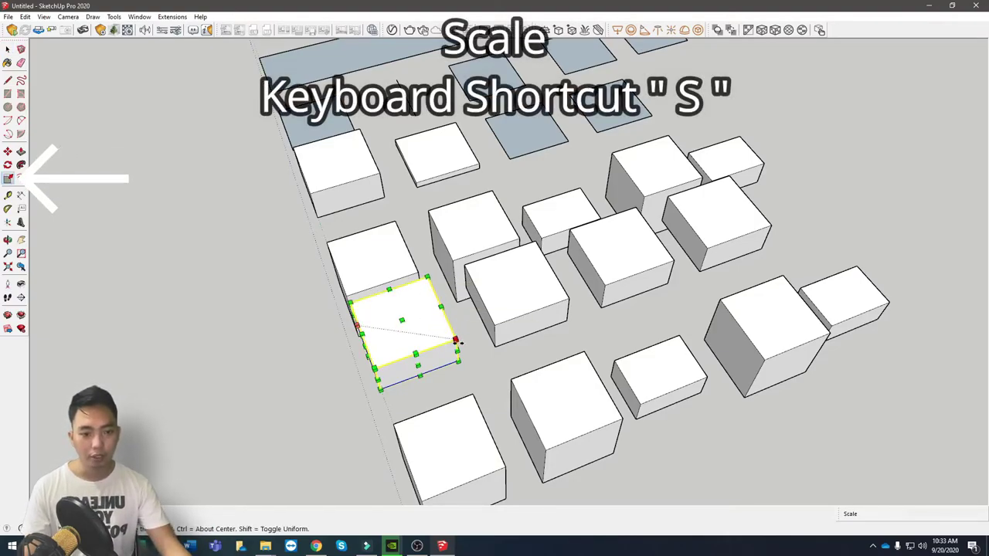
middle_click_drag(459, 356, 681, 265)
scroll(576, 332, "up", 3)
scroll(569, 318, "up", 6)
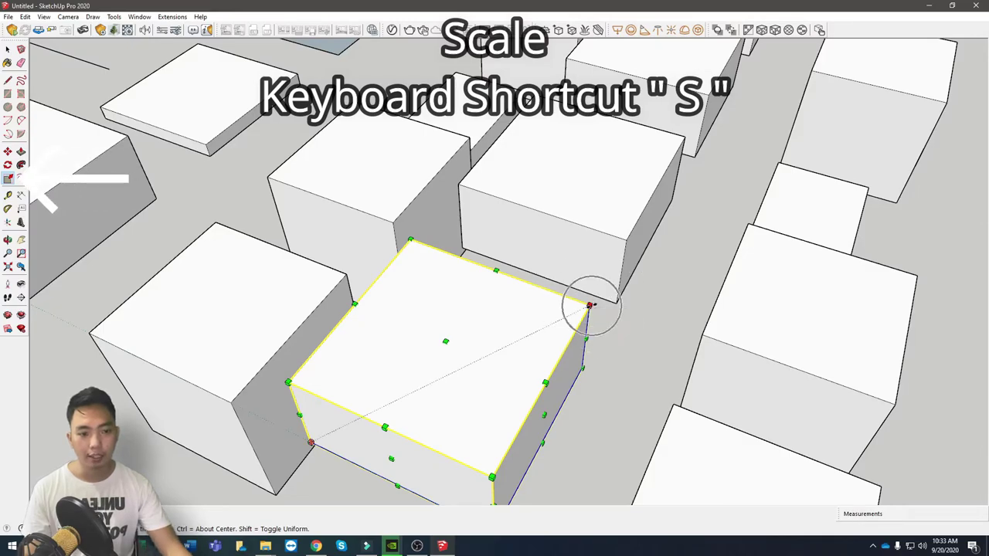
scroll(593, 317, "down", 3)
middle_click_drag(477, 319, 642, 282)
scroll(642, 281, "up", 3)
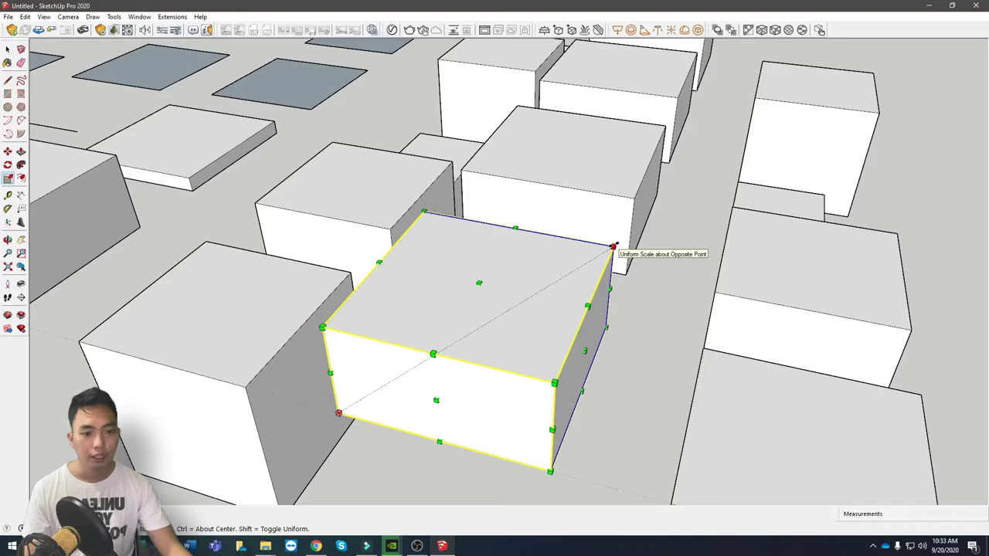
mouse_move(618, 261)
middle_mouse_down()
mouse_move(525, 332)
mouse_move(651, 300)
mouse_move(627, 260)
middle_mouse_up()
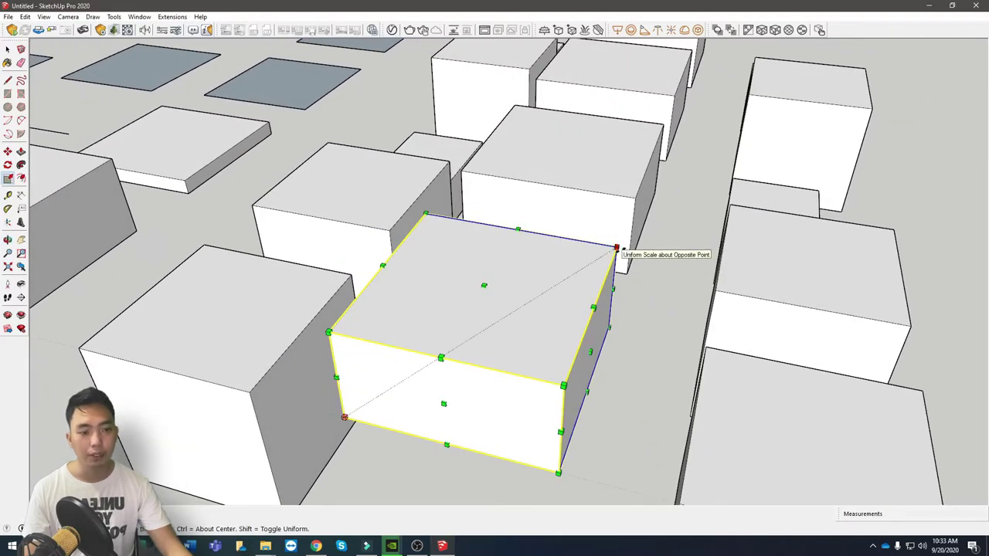
left_click(616, 248)
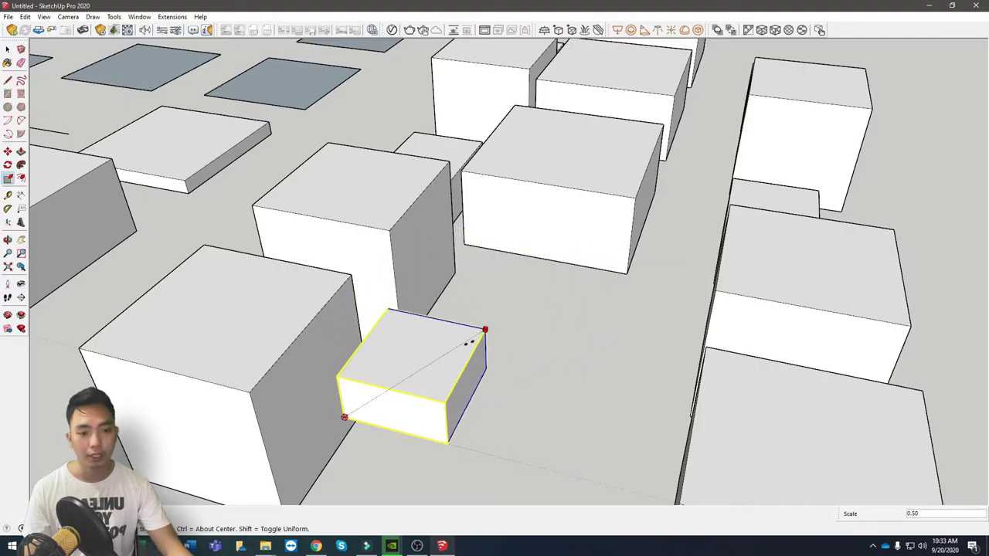
key("Escape")
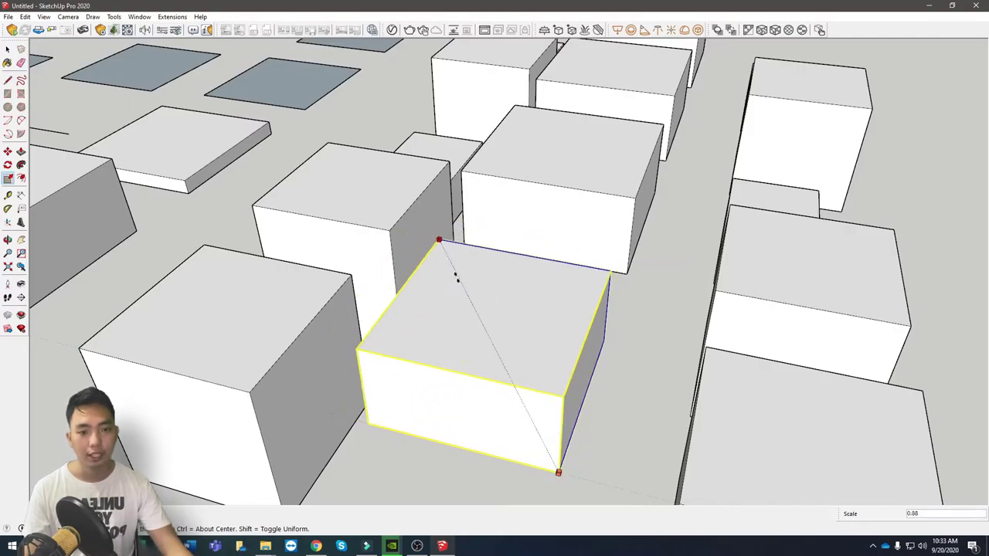
left_click(484, 285)
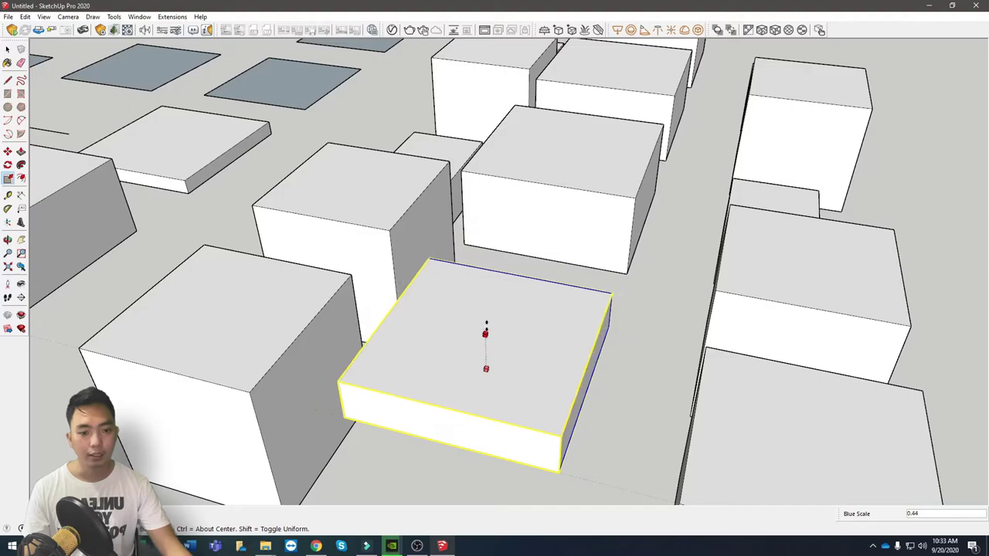
key("Escape")
left_click(386, 306)
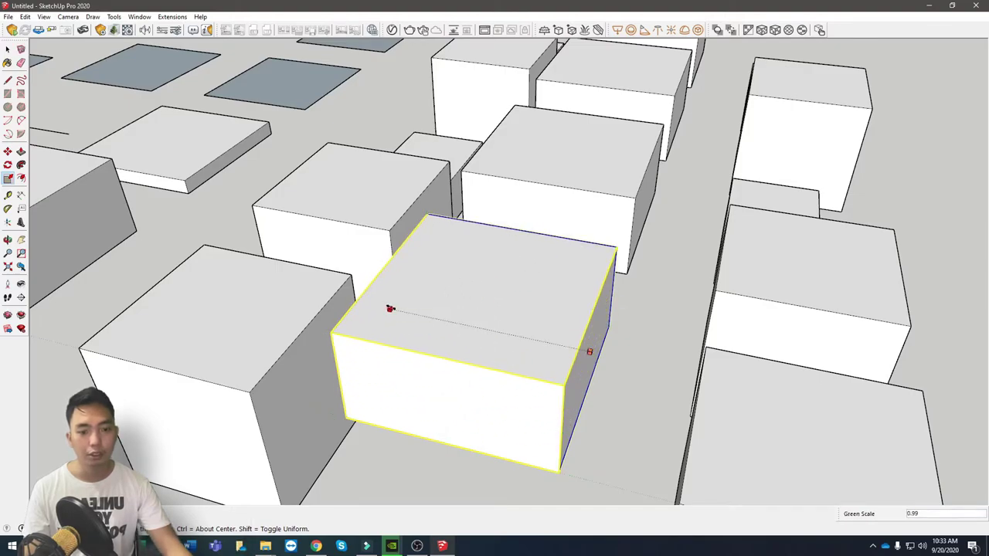
key("Escape")
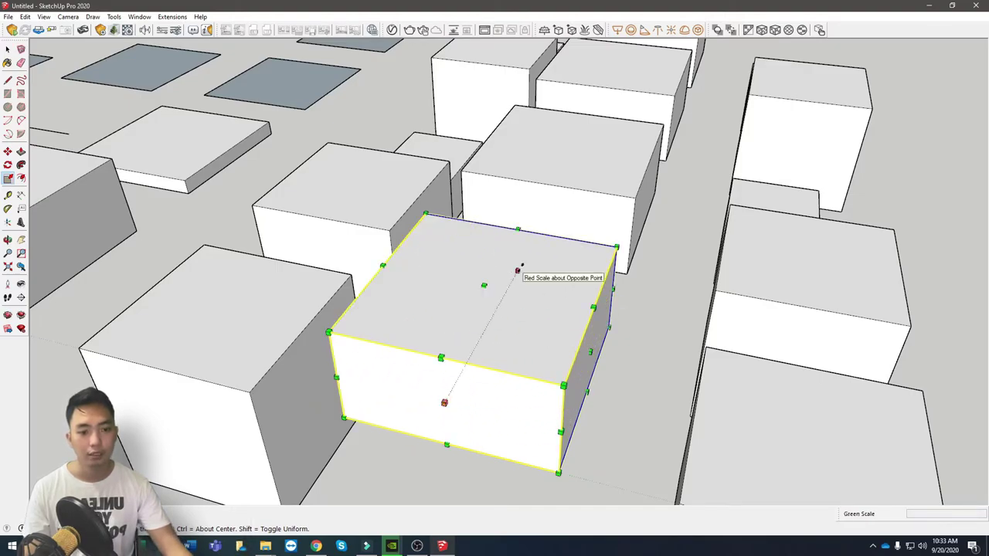
Step: Scale the front box from an edge grip into a smaller, wider, lower block
left_click(518, 270)
key("Escape")
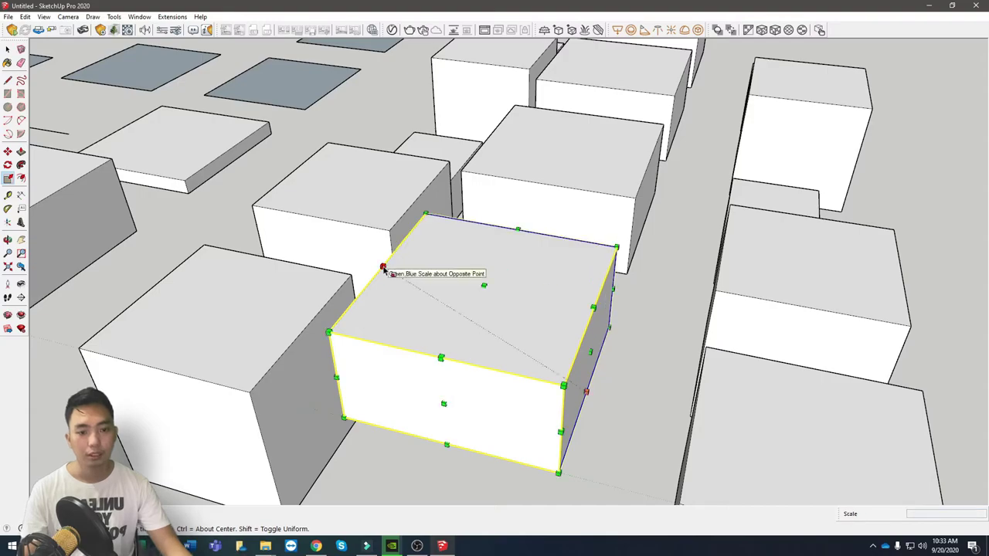
left_click(383, 267)
left_click(441, 302)
key("space")
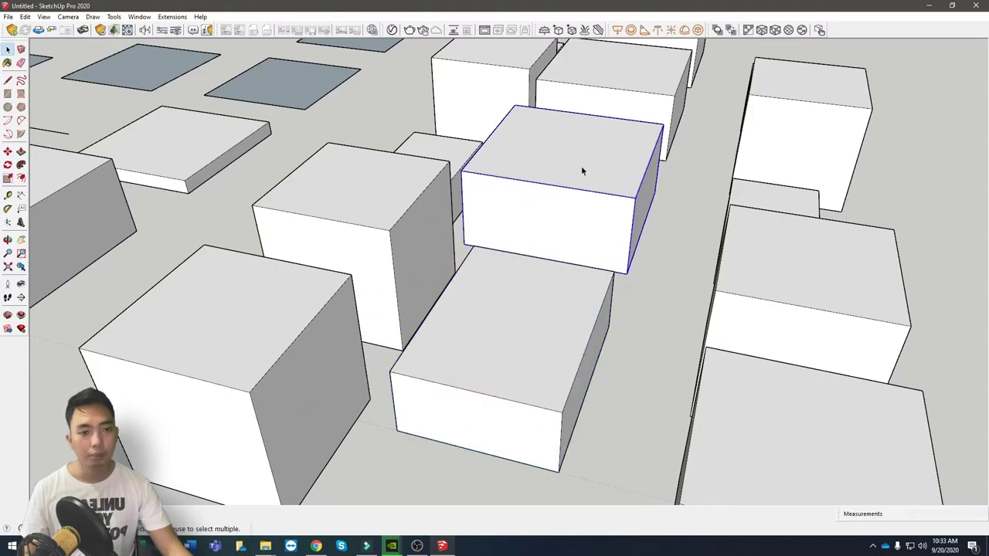
Step: Shrink the selected box uniformly about its centre with the Scale tool
middle_click_drag(582, 171, 547, 242)
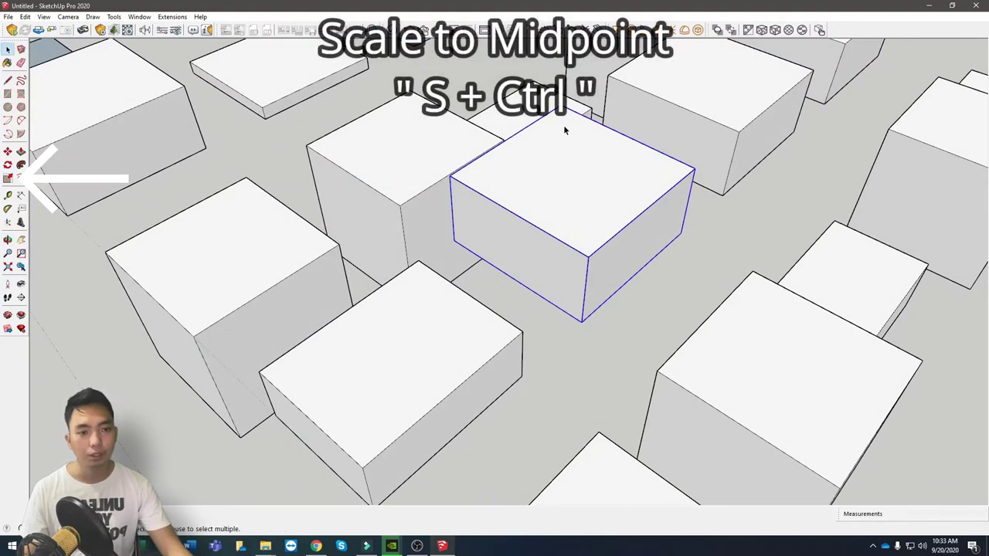
key("s")
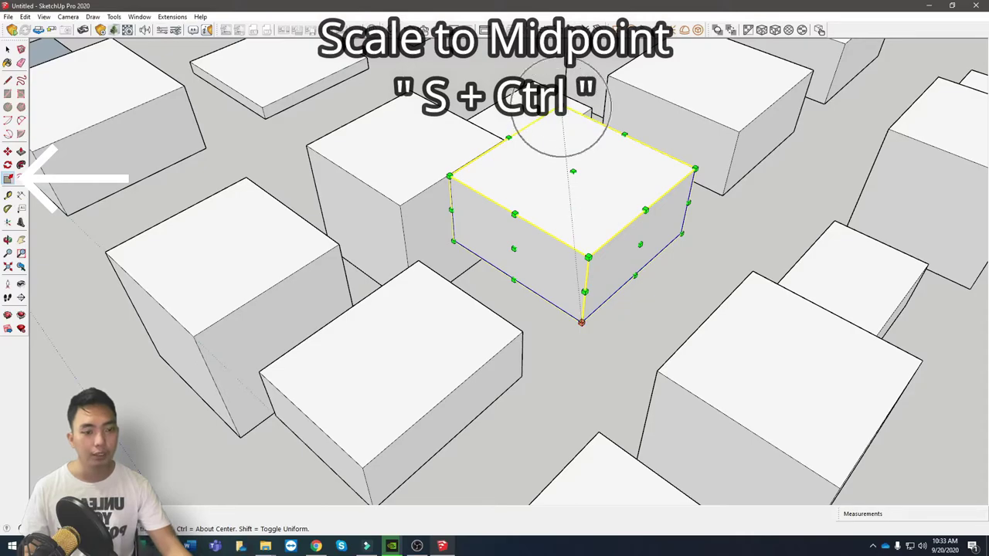
left_click_drag(564, 114, 567, 164)
key("space")
middle_click_drag(566, 166, 434, 214)
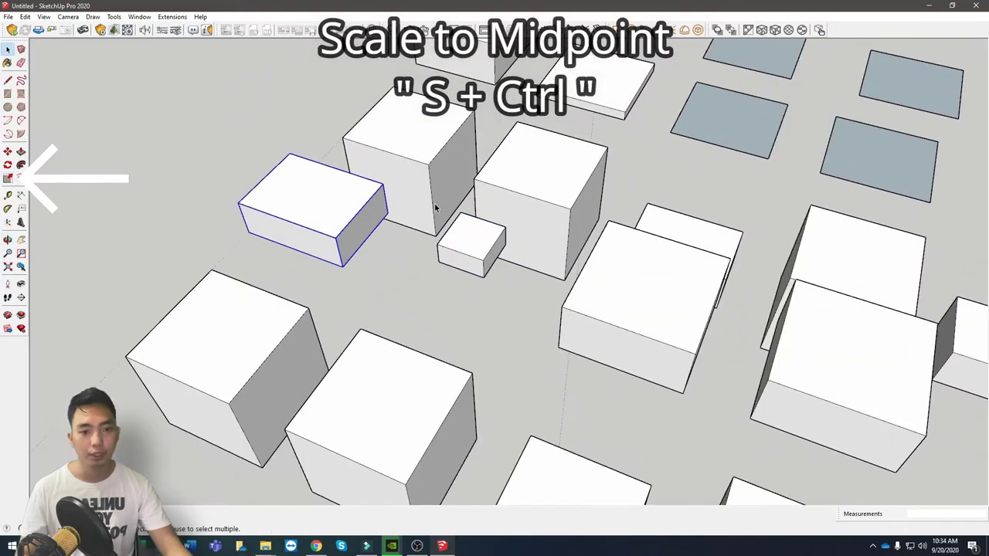
scroll(434, 214, "down", 5)
middle_click_drag(734, 283, 613, 354)
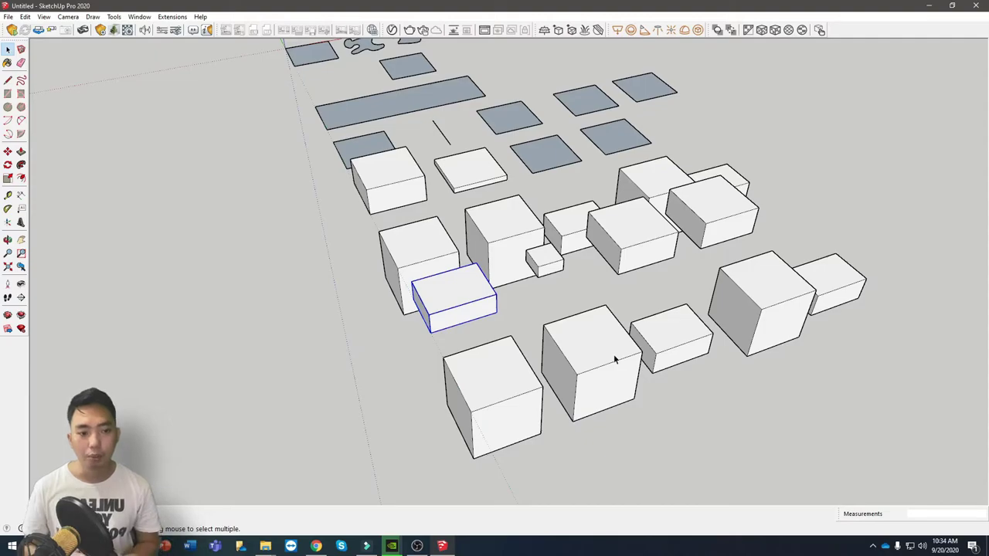
middle_click_drag(615, 359, 485, 288)
scroll(485, 288, "down", 3)
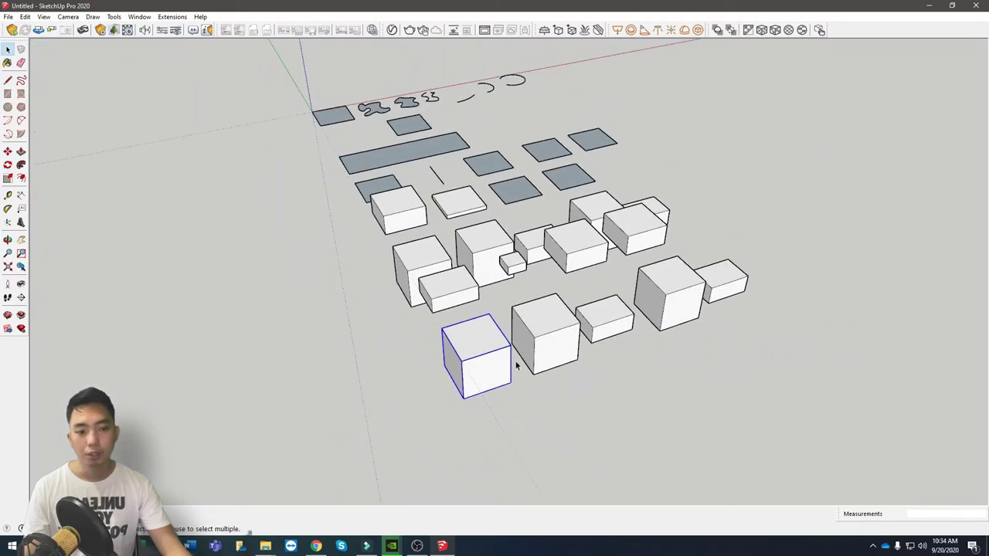
middle_click_drag(510, 324, 470, 435)
scroll(558, 433, "up", 3)
middle_click_drag(558, 432, 464, 337)
Step: Shrink another cube uniformly toward its opposite corner
key("s")
mouse_move(384, 426)
middle_mouse_down()
mouse_move(311, 371)
mouse_move(360, 336)
mouse_move(373, 410)
middle_mouse_up()
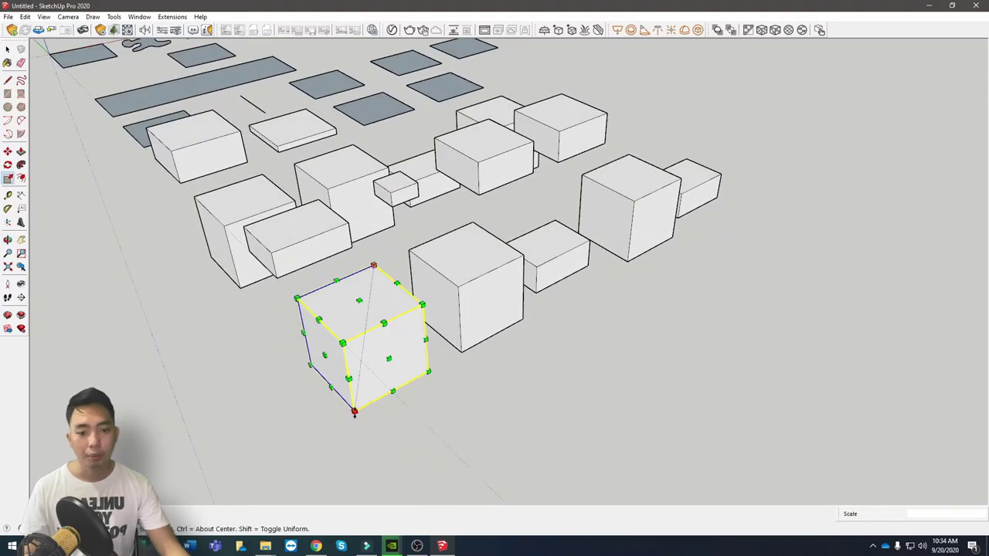
left_click_drag(354, 412, 358, 379)
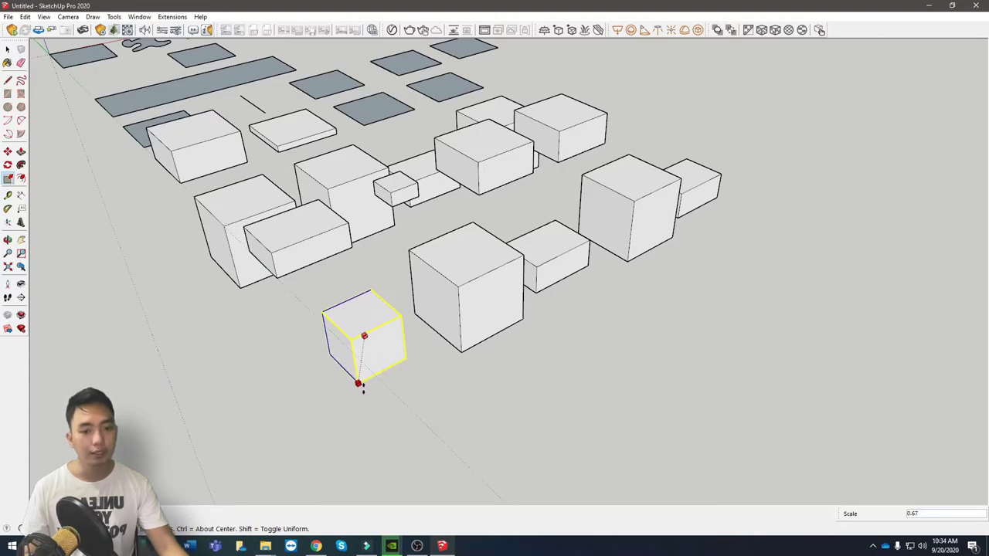
left_click(360, 389)
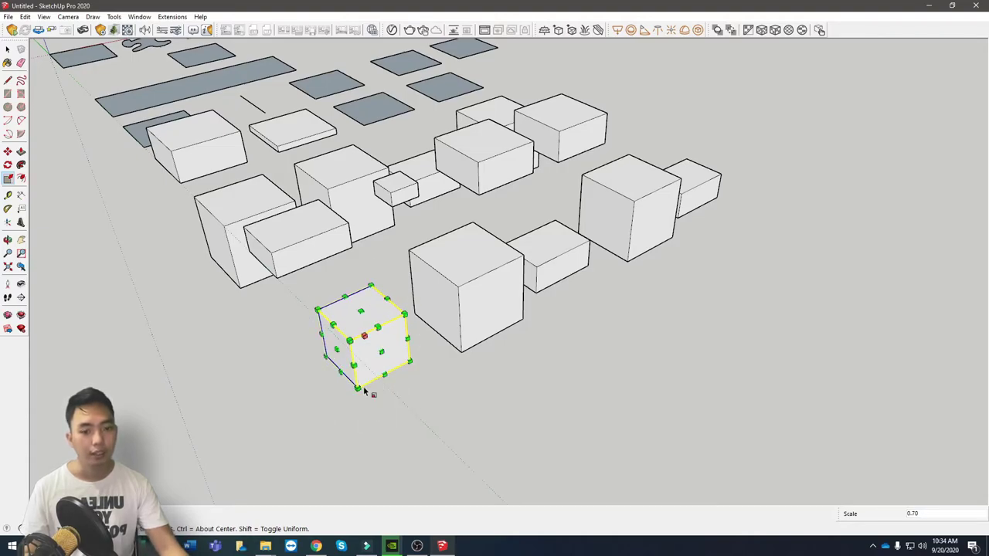
middle_click_drag(366, 388, 375, 413)
key("space")
Step: Inside the front row group, edit the cube component and rescale all its geometry from the top corner
left_click(341, 312)
middle_click_drag(341, 312, 565, 281)
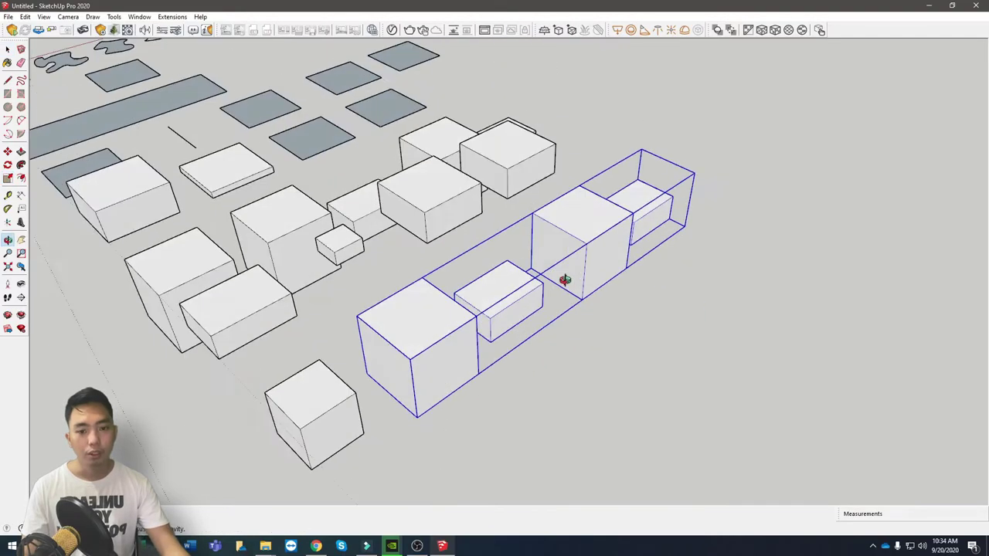
scroll(341, 331, "up", 2)
double_click(341, 329)
middle_click_drag(342, 329, 409, 320)
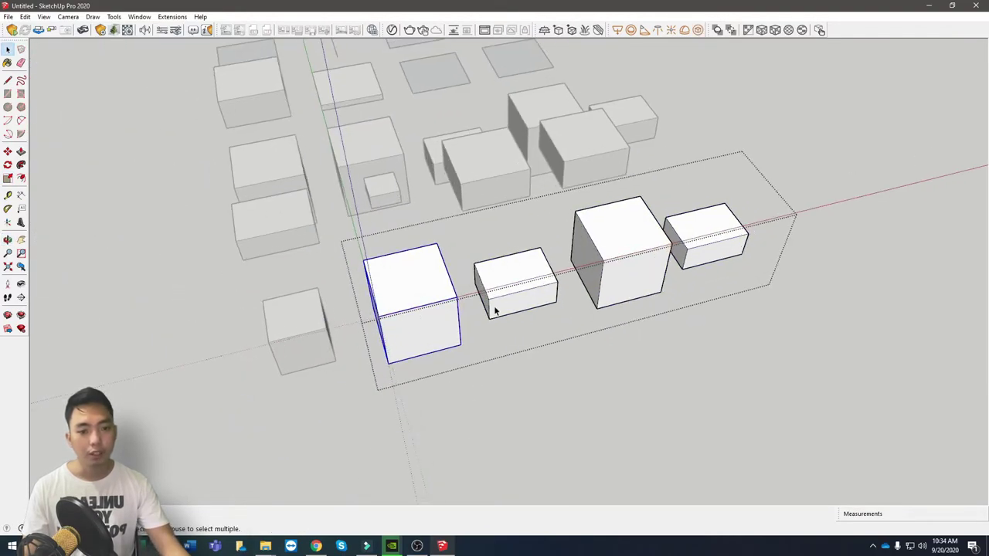
middle_click_drag(495, 310, 544, 302)
double_click(441, 329)
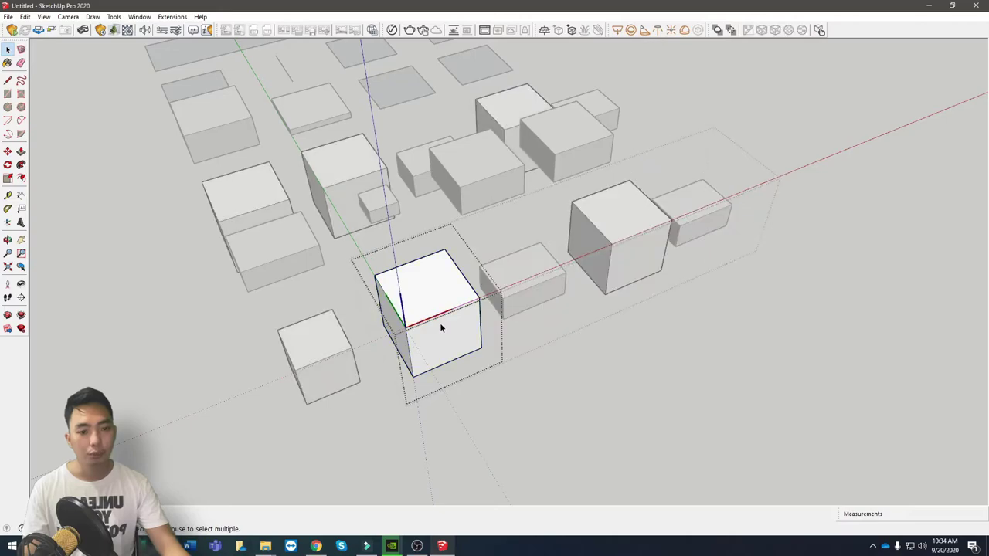
middle_click_drag(441, 327, 508, 393)
key("space")
scroll(472, 454, "up", 4)
key("ctrl+a")
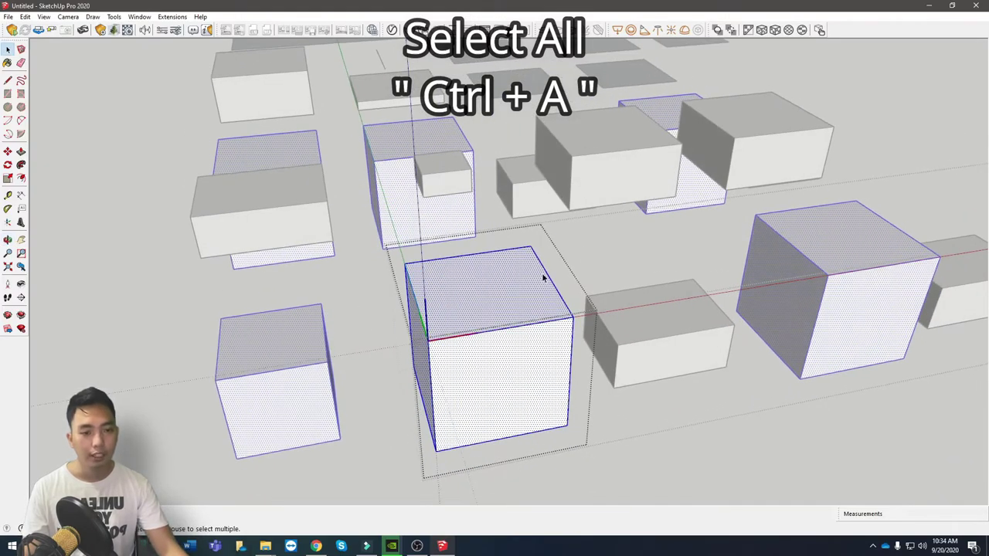
key("s")
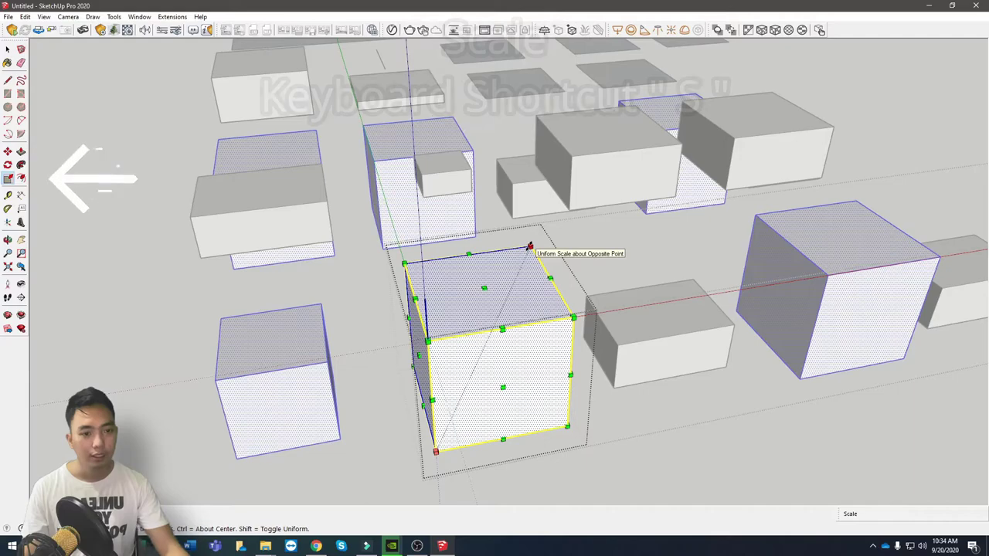
left_click_drag(529, 247, 535, 267)
key("space")
Step: Scale the cube's top face about its centre to 0.40, tapering all copies
left_click(509, 301)
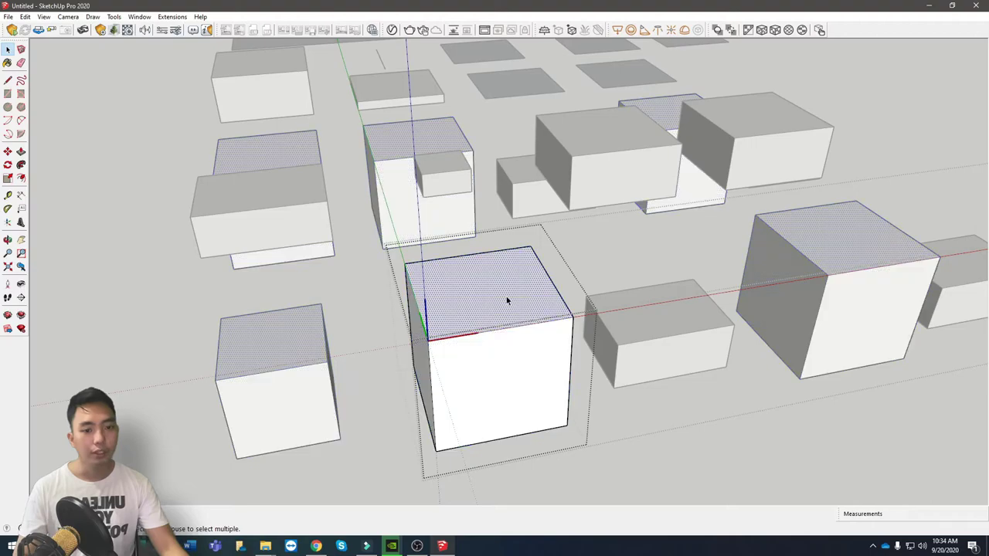
middle_click_drag(508, 302, 534, 357)
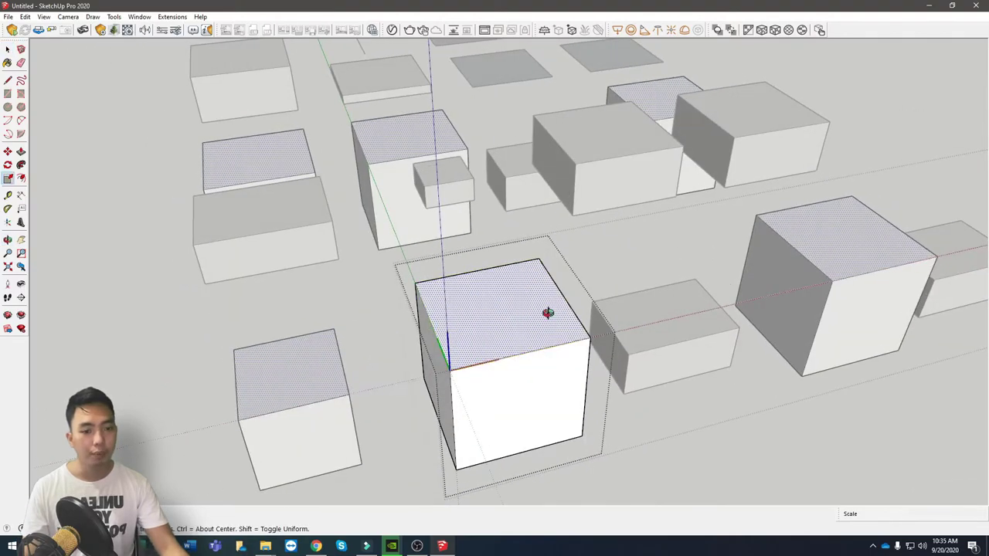
middle_click_drag(547, 309, 510, 317)
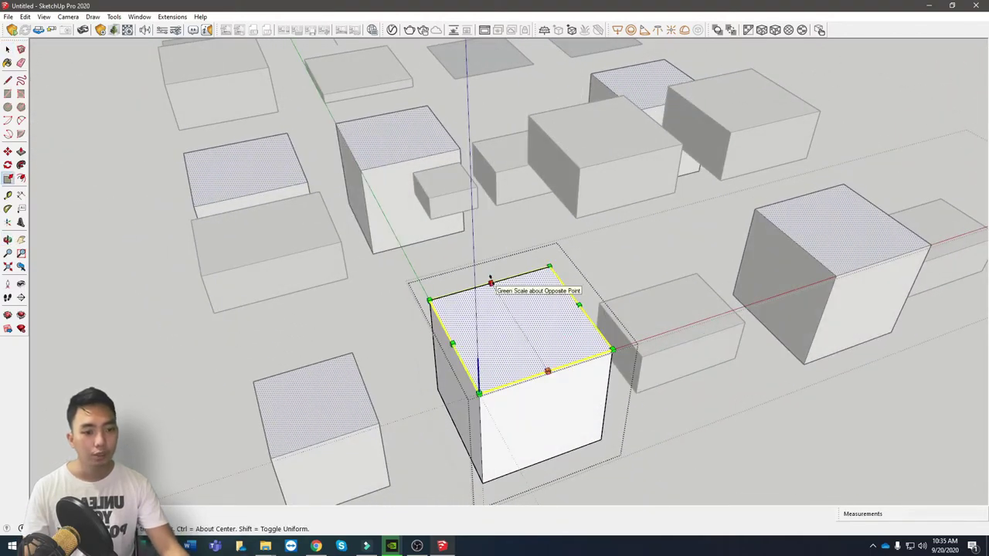
left_click_drag(490, 282, 523, 331)
key("space")
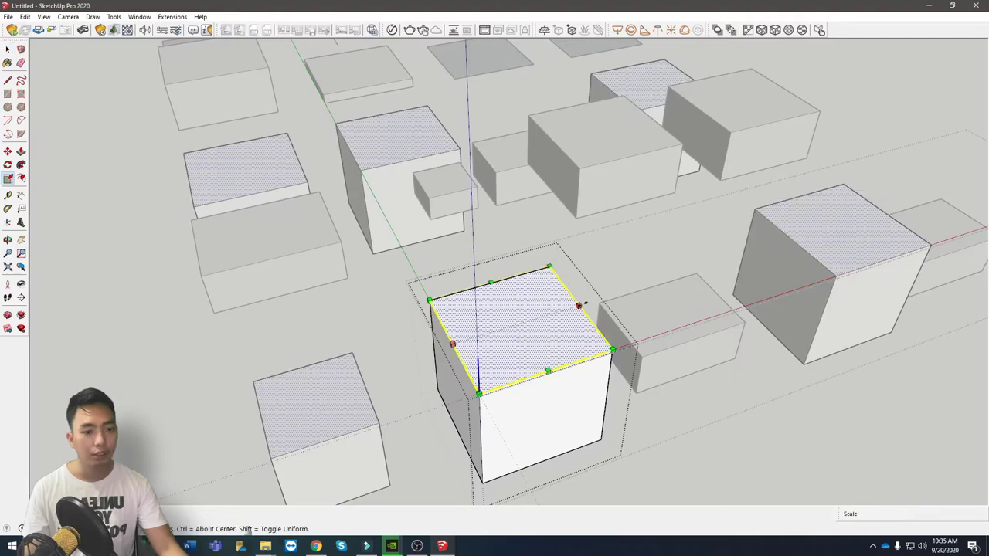
left_click_drag(548, 268, 506, 348)
key("space")
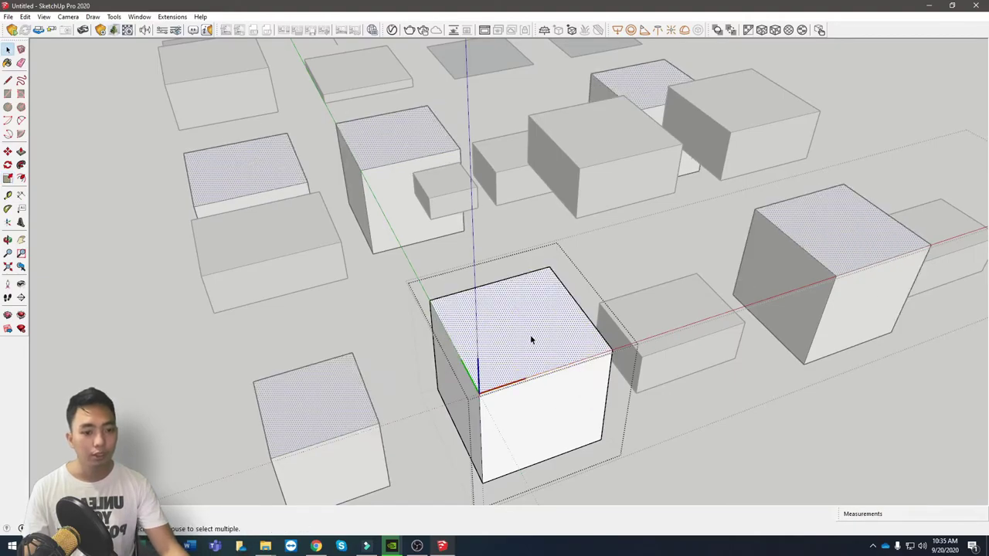
middle_click_drag(530, 338, 537, 298)
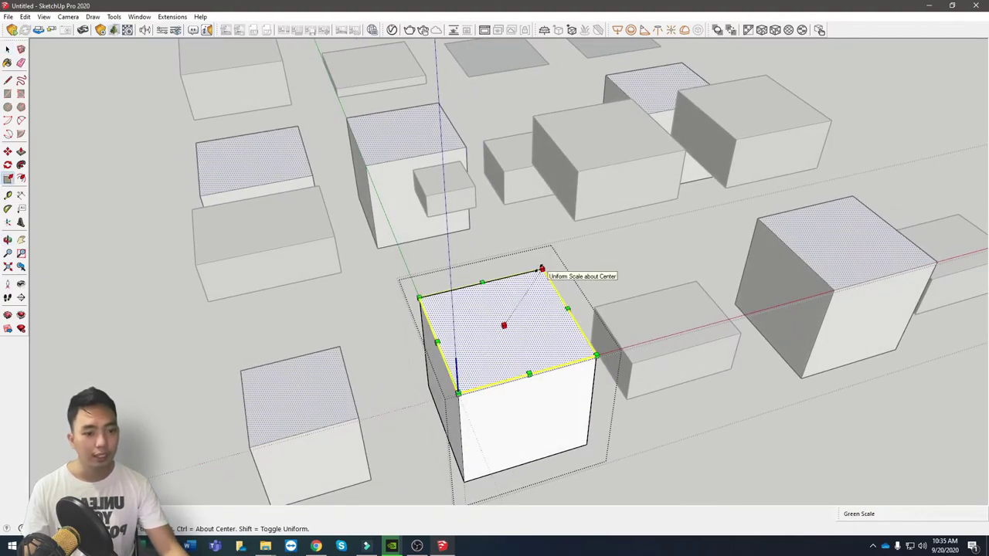
left_click_drag(542, 269, 525, 308, "ctrl")
middle_click_drag(526, 308, 936, 343)
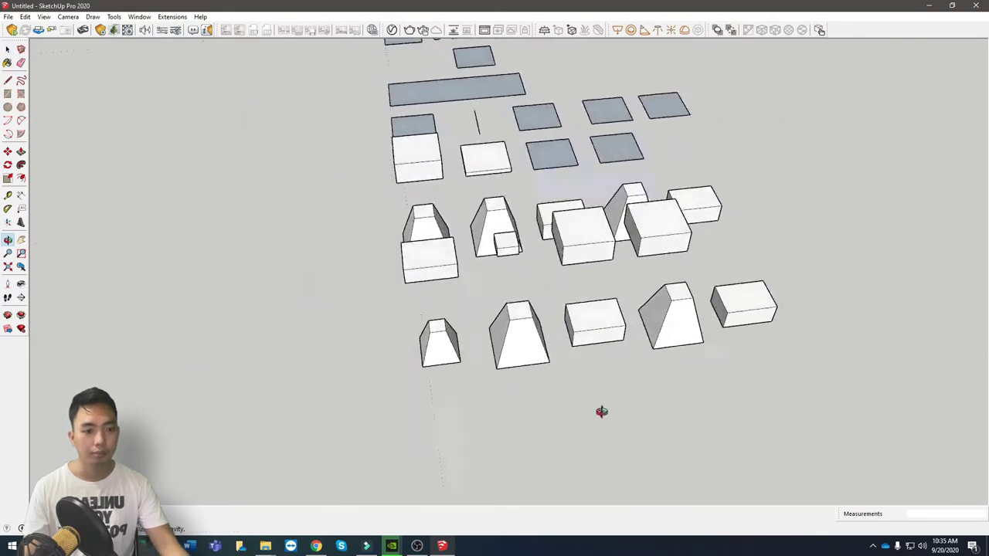
middle_click_drag(600, 410, 602, 366)
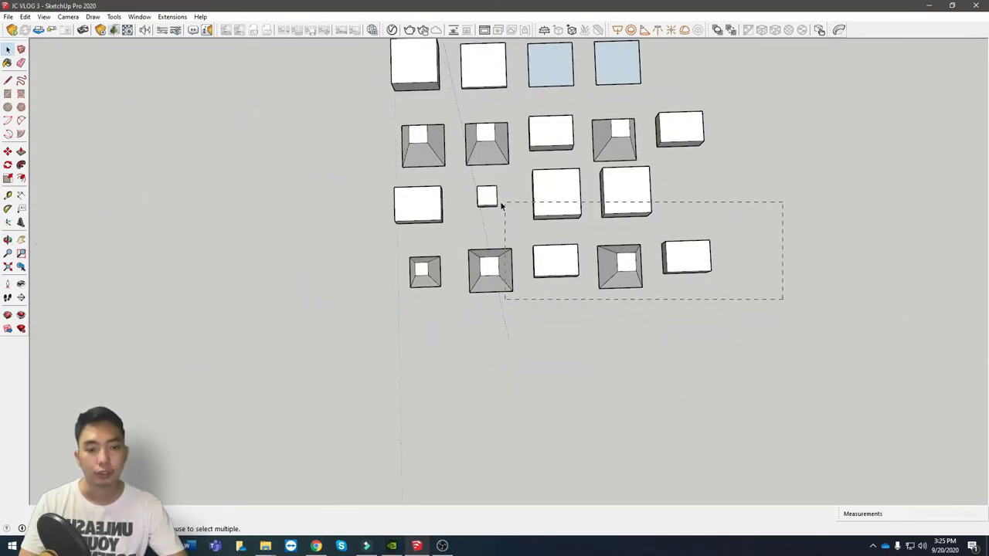
Step: Copy the four bottom-row boxes down to start a new row below
left_click_drag(704, 207, 702, 216)
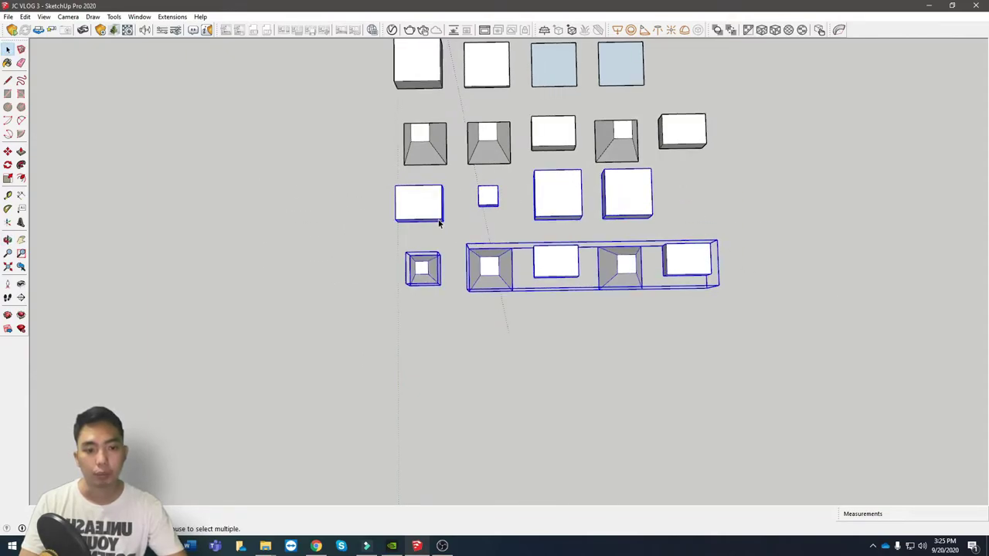
key("c")
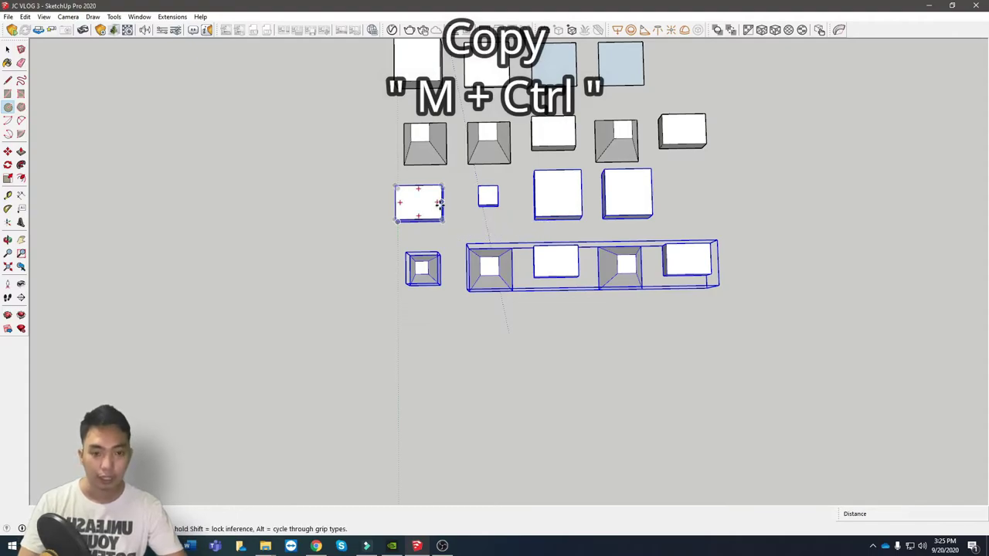
left_click(424, 203)
key("ctrl")
left_click(428, 339)
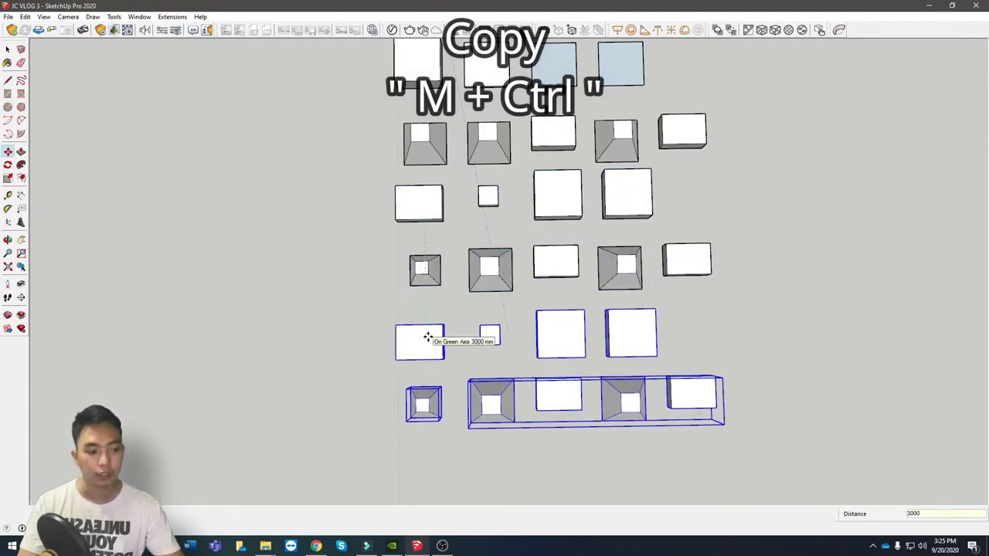
middle_click_drag(427, 339, 454, 272)
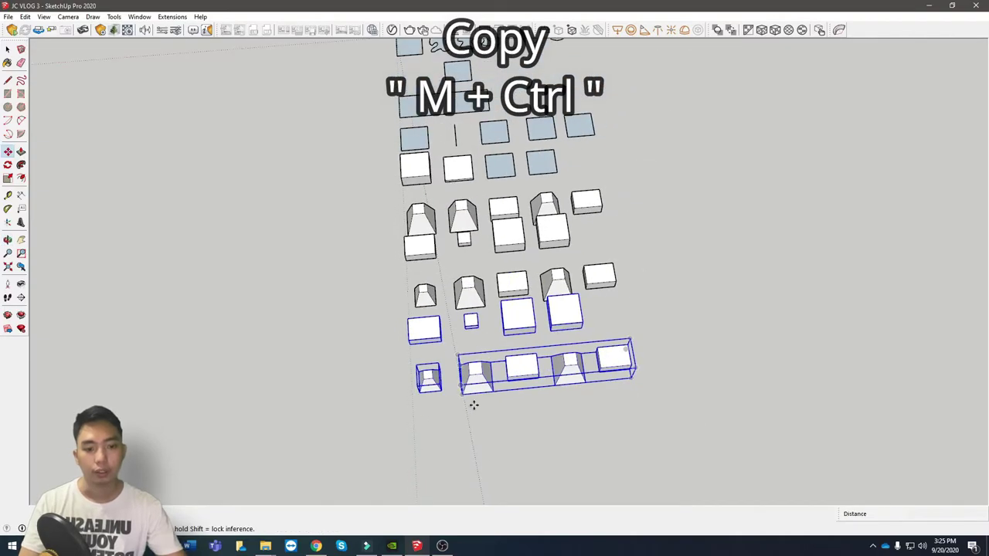
middle_click_drag(474, 404, 453, 306)
key("space")
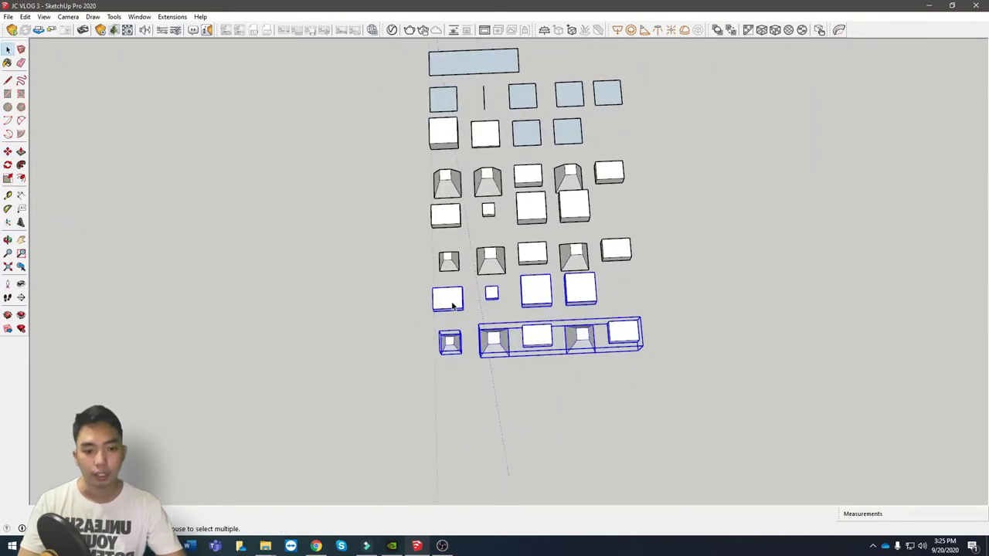
Step: Copy the left box exactly 3000 mm further down
left_click(453, 306)
scroll(446, 307, "up", 2)
type("m")
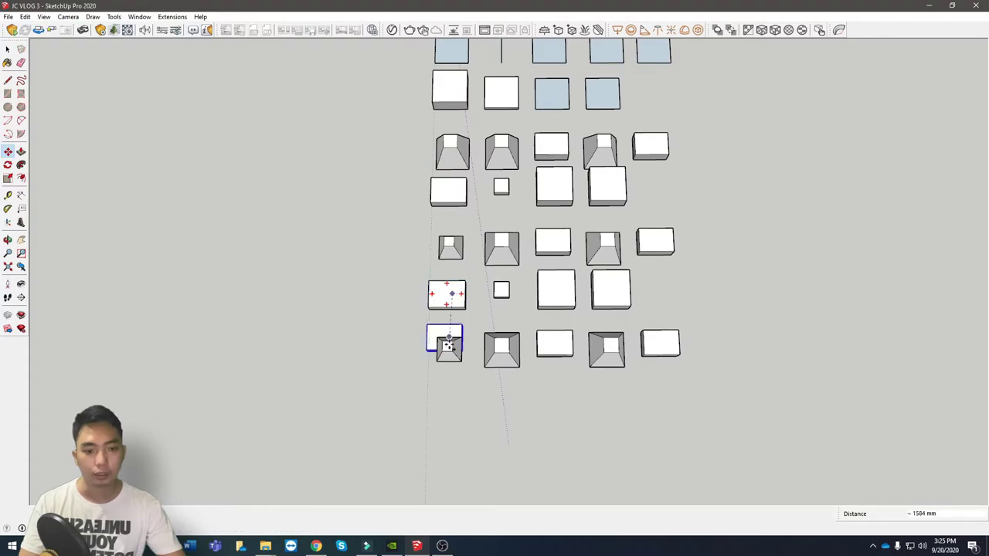
type("3000")
key("Return")
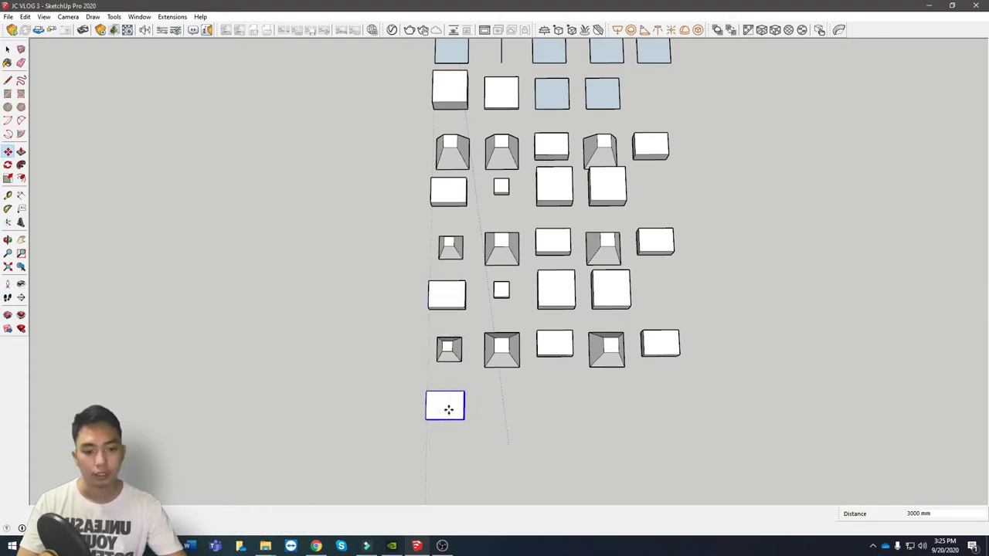
middle_click_drag(448, 409, 524, 395)
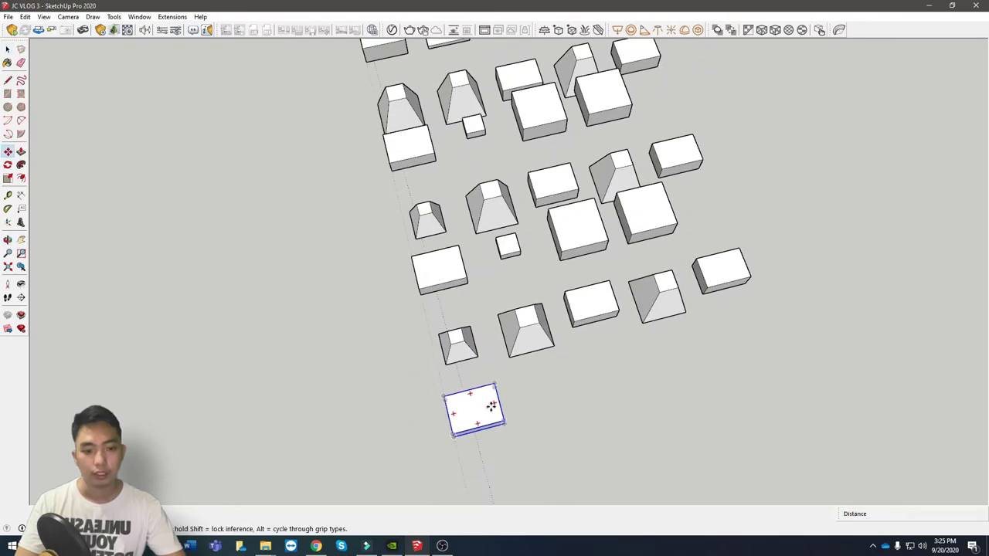
Step: Place a second copy of the new box to its right, then select the middle-row left box
left_click(491, 407, "ctrl")
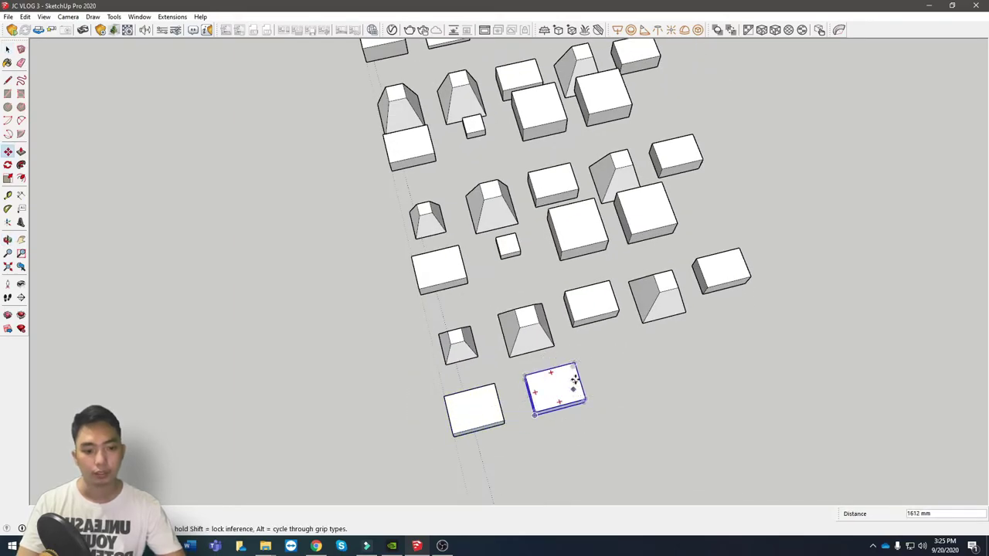
left_click(574, 379)
key("space")
middle_click_drag(574, 378, 474, 419)
scroll(479, 266, "up", 5)
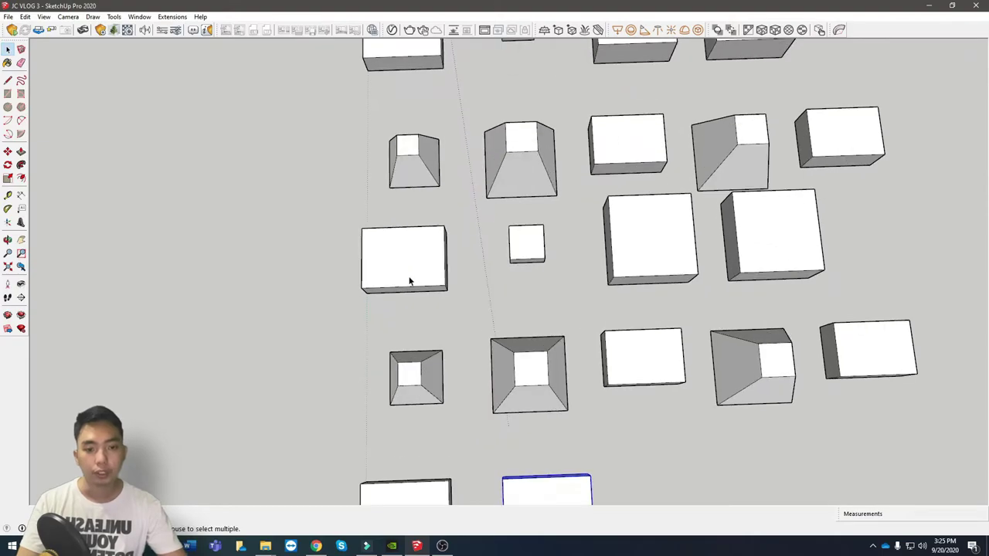
left_click(410, 282)
scroll(455, 225, "down", 2)
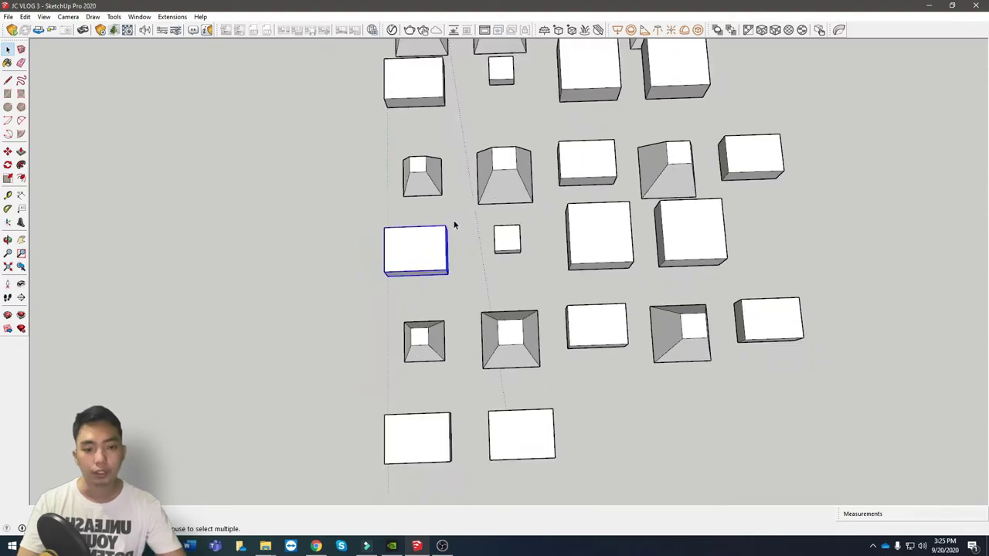
Step: Explode the selected box groups via the context menu and select an exploded box's top face
right_click(539, 436)
left_click(565, 253)
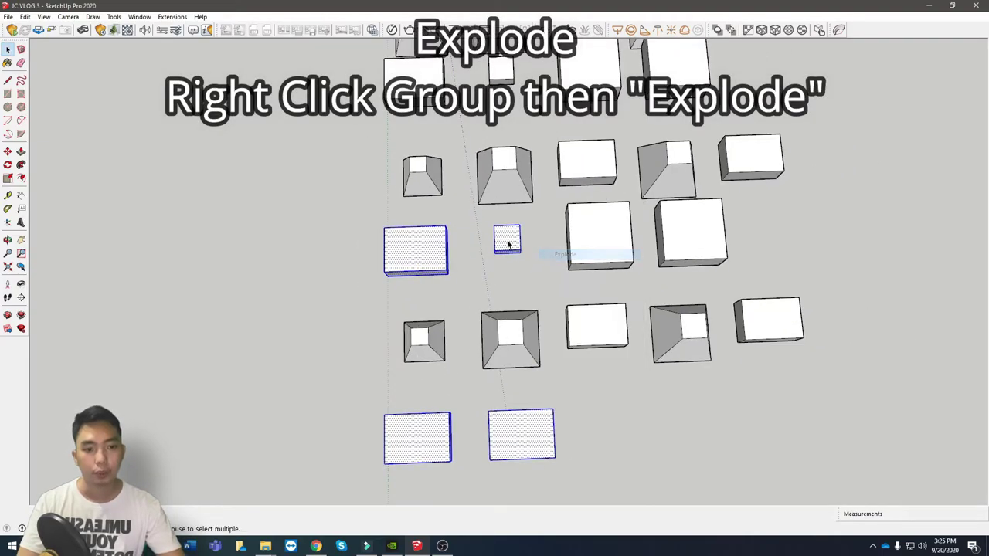
scroll(505, 239, "up", 2)
middle_click_drag(505, 238, 719, 113)
scroll(495, 137, "down", 2)
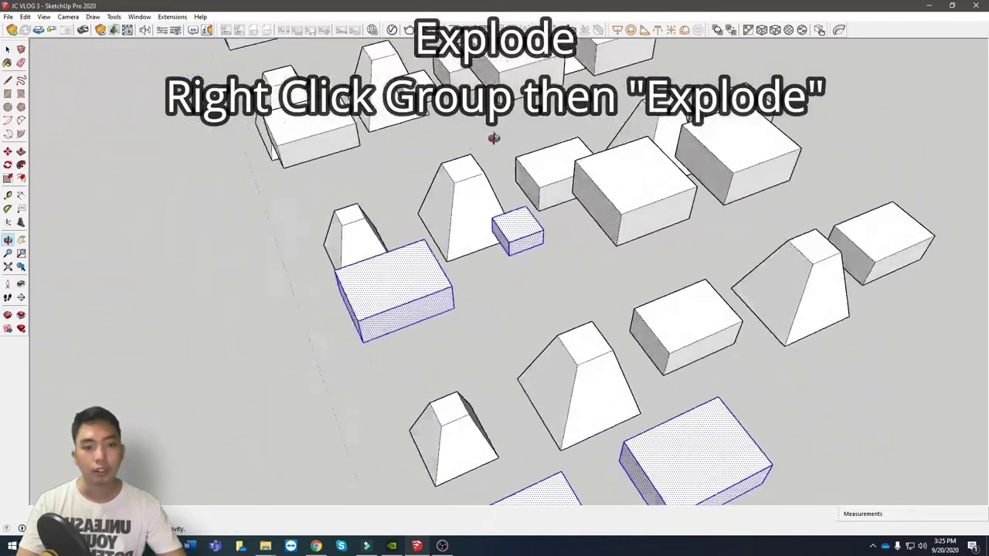
left_click(399, 267)
middle_click_drag(399, 267, 376, 322)
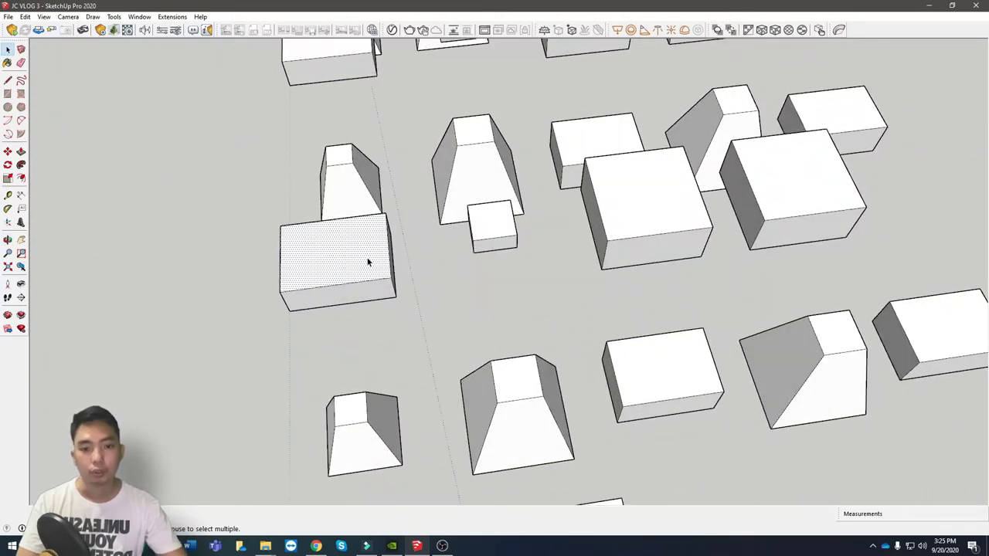
middle_click_drag(368, 261, 344, 256)
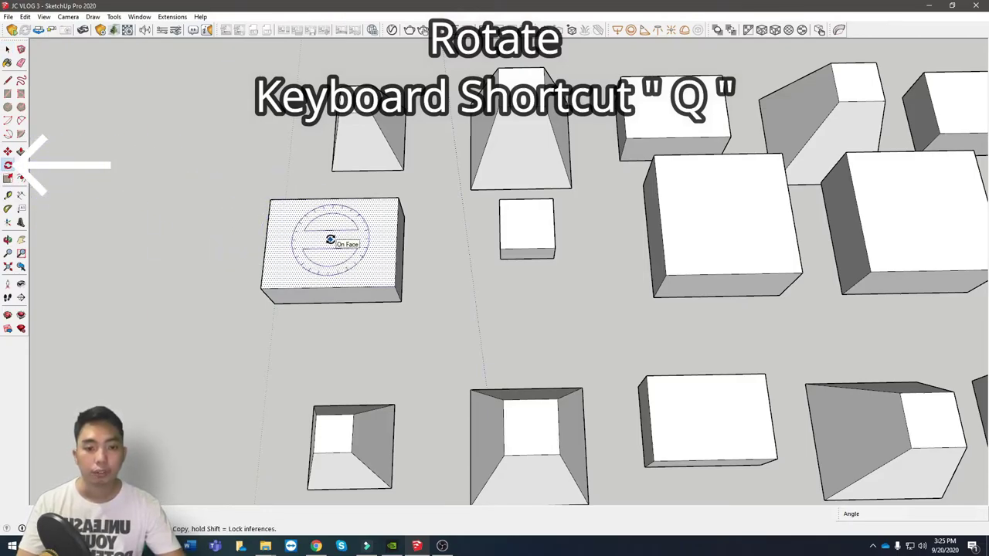
Step: Rotate the left box 45° about the centre of its top
left_click(394, 240)
key("Escape")
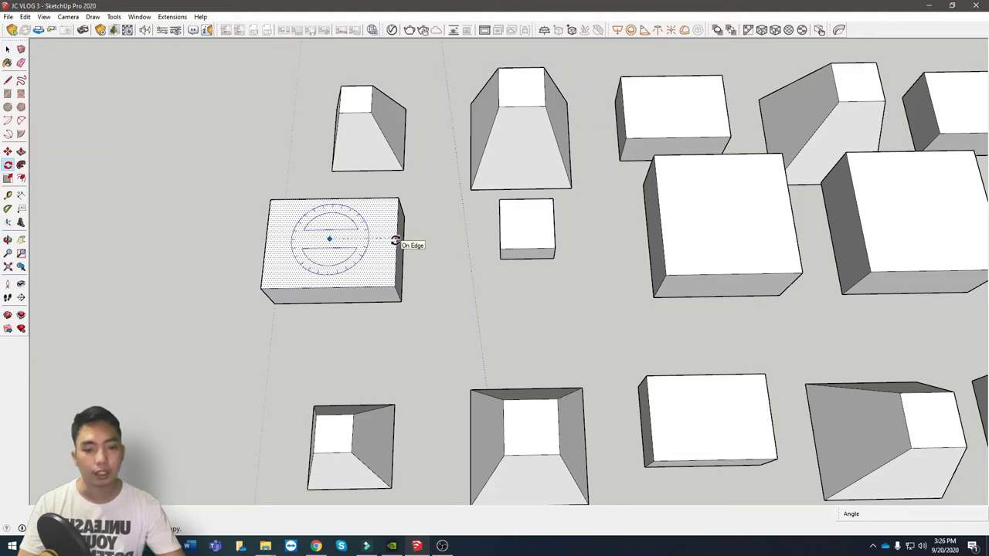
left_click(395, 240)
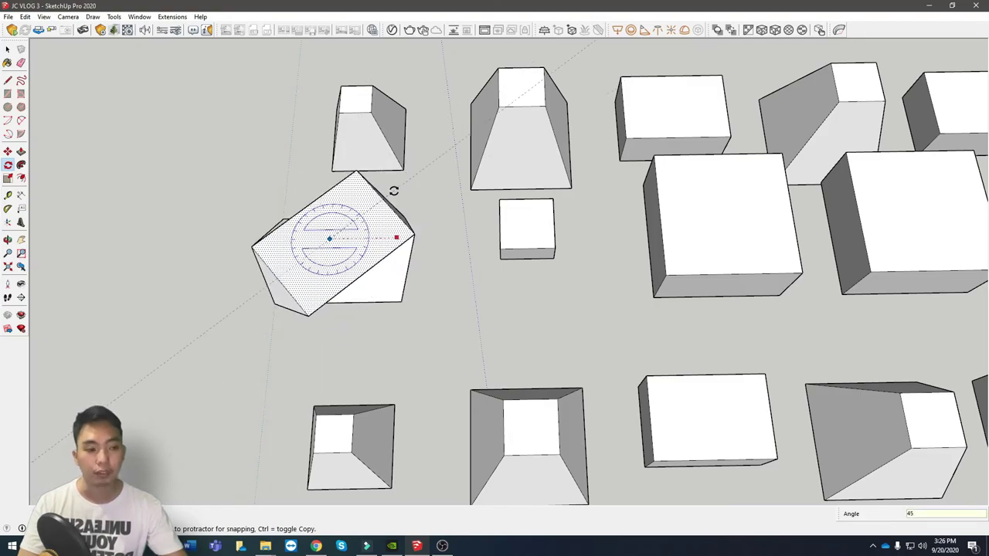
key("Return")
middle_click_drag(381, 230, 488, 258)
Step: Orbit around the small cube to view it from a new angle
scroll(488, 253, "up", 3)
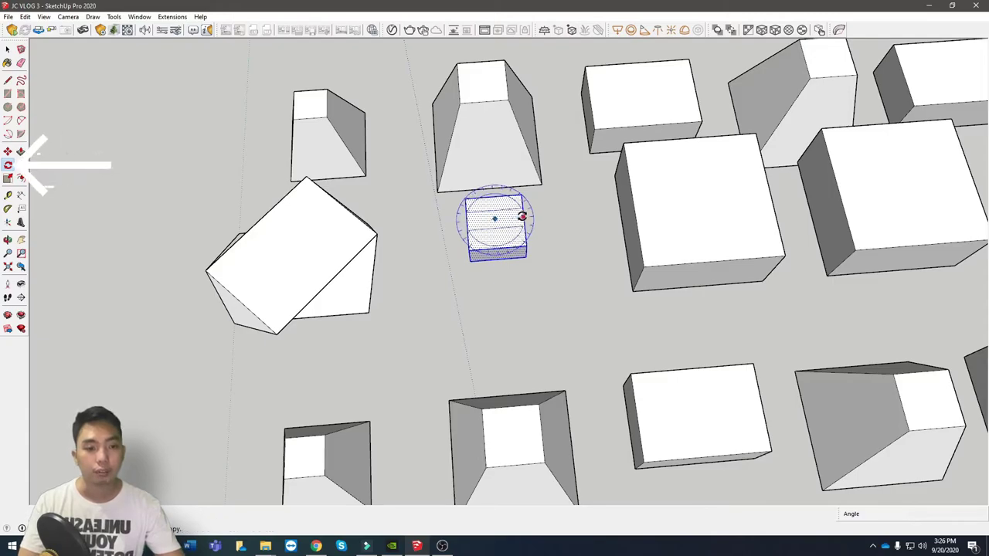
middle_click_drag(522, 217, 523, 237)
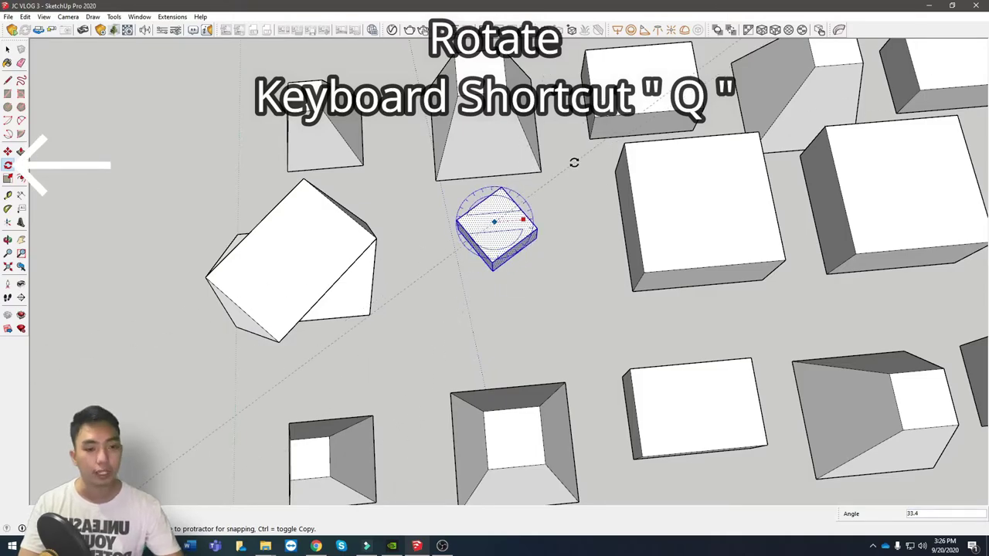
middle_click_drag(573, 164, 387, 260)
scroll(550, 269, "down", 3)
scroll(496, 322, "up", 1)
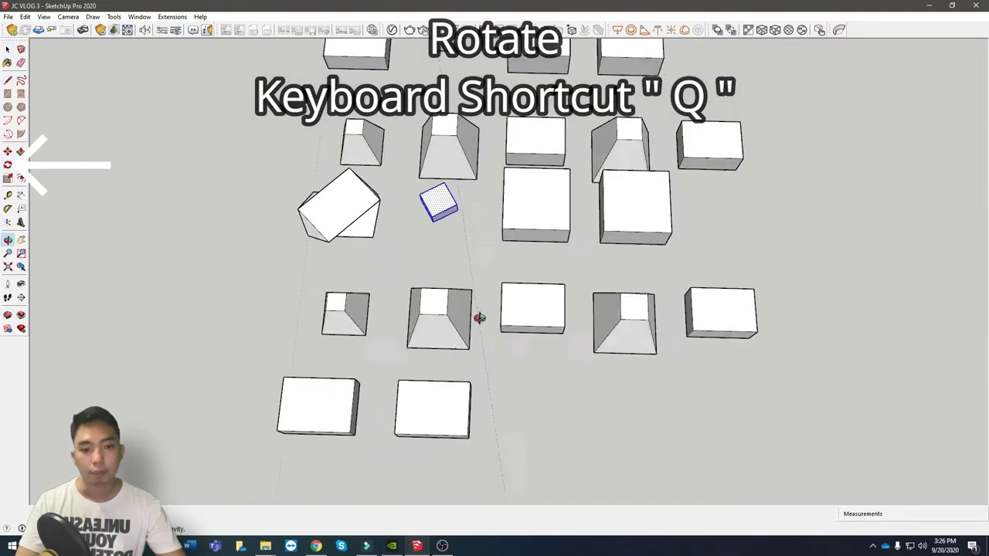
Step: Open the tapered block's group and component for editing and select its top face
scroll(479, 316, "down", 1)
scroll(547, 294, "up", 4)
scroll(549, 327, "down", 3)
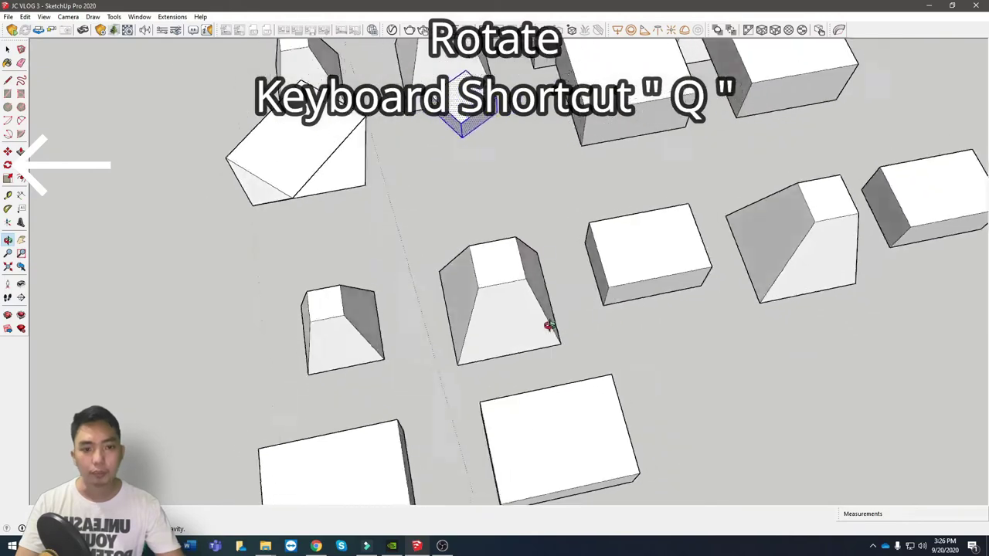
scroll(587, 297, "up", 2)
scroll(479, 294, "down", 2)
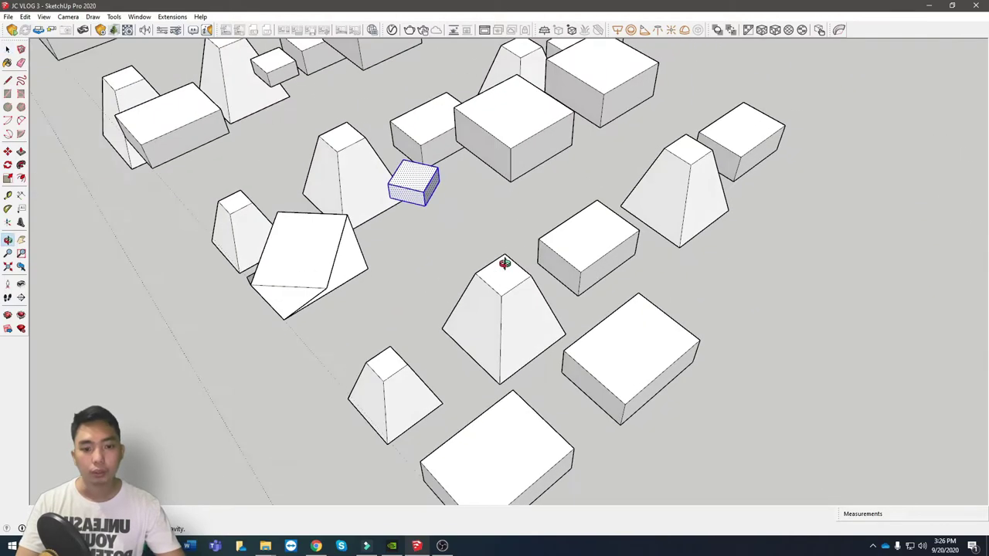
scroll(520, 280, "up", 3)
double_click(500, 286)
scroll(506, 280, "down", 2)
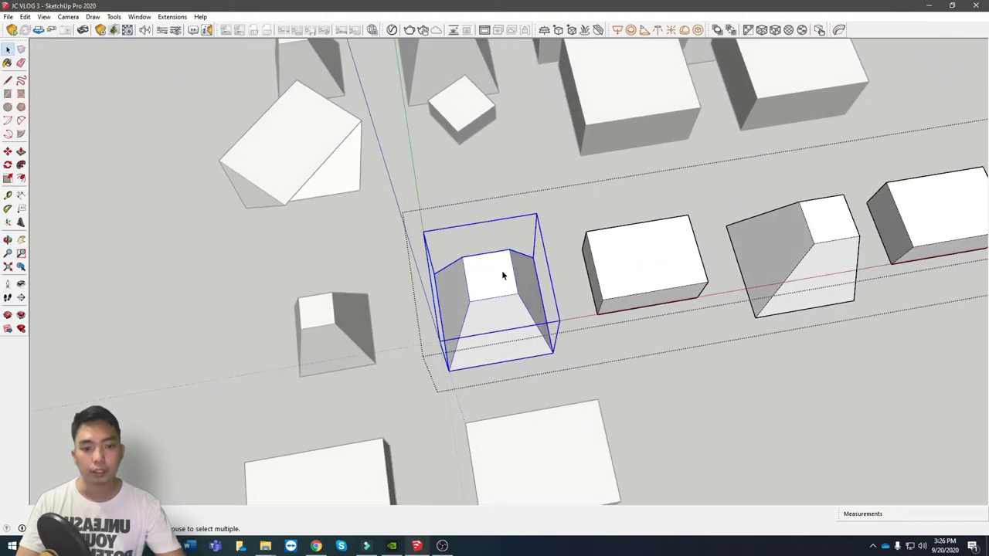
double_click(498, 275)
scroll(496, 275, "up", 3)
left_click(494, 277)
middle_click_drag(494, 278, 497, 281)
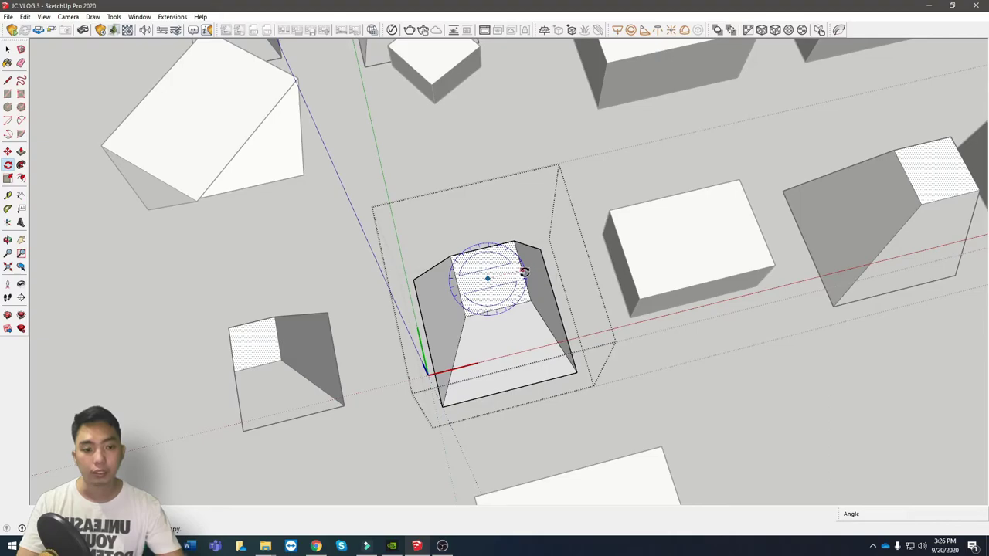
Step: Rotate the tapered block's top face about 34° around its centre
left_click(524, 269)
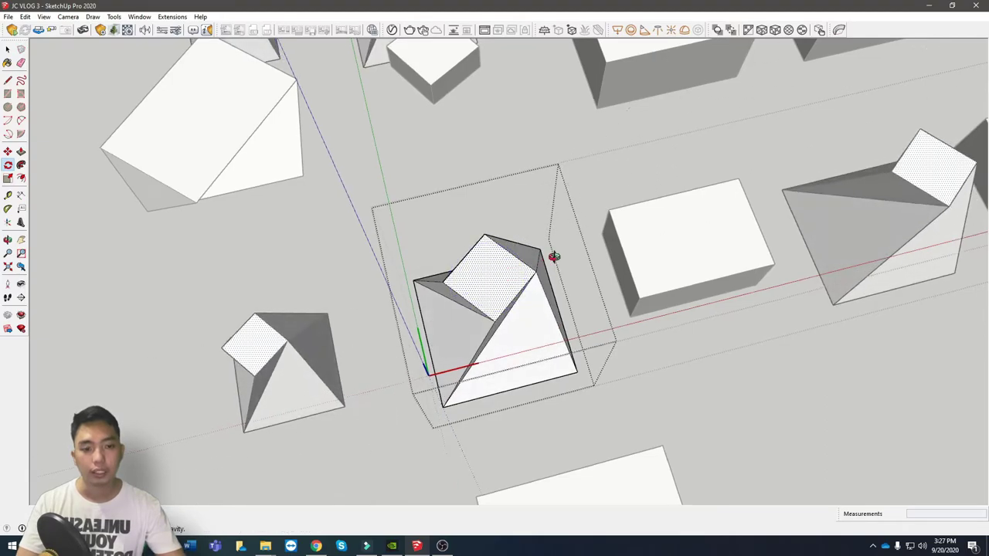
middle_click_drag(554, 255, 610, 211)
left_click(611, 211)
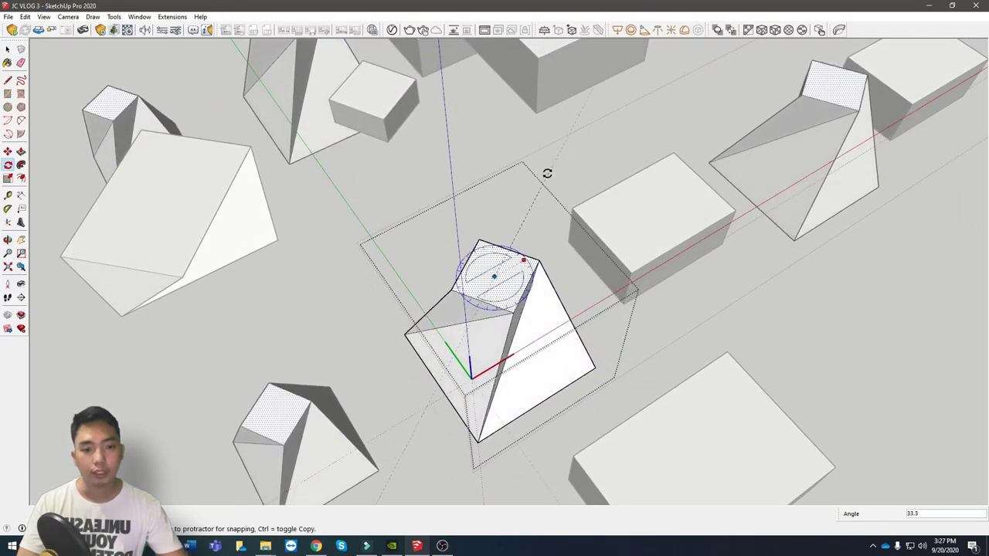
middle_click_drag(544, 176, 762, 347)
key("space")
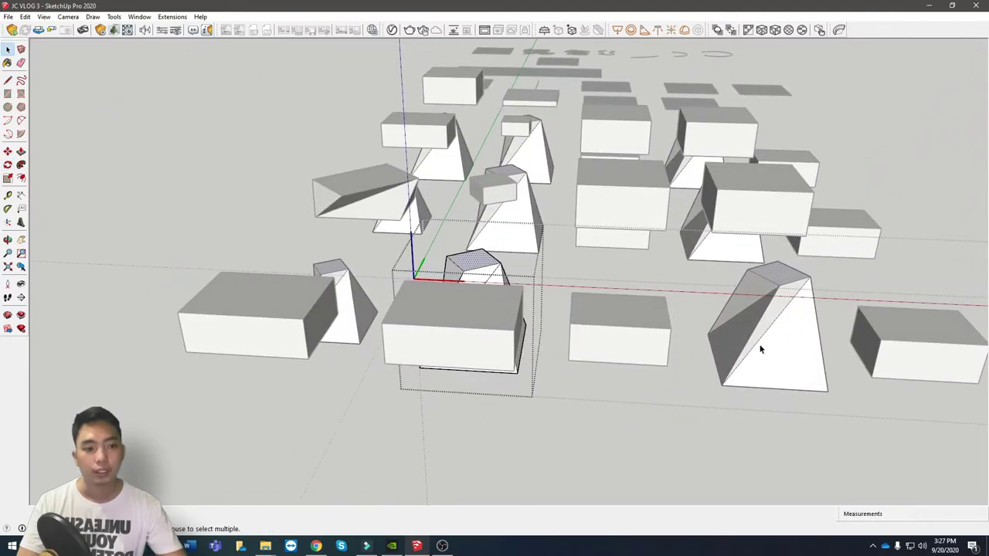
Step: Orbit to a near top-down view and select the left box in the bottom row
scroll(591, 415, "up", 2)
middle_click_drag(591, 415, 630, 359)
scroll(494, 253, "down", 3)
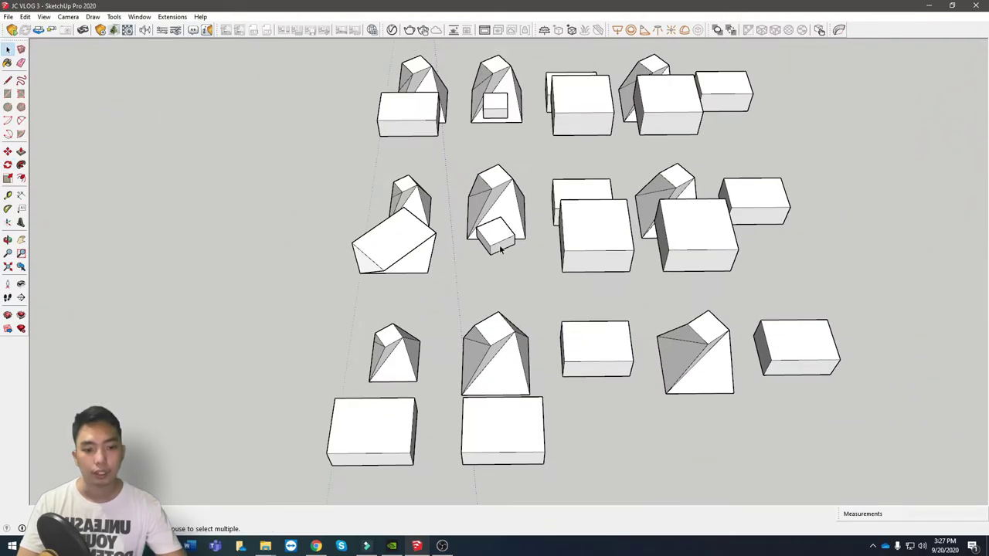
middle_click_drag(494, 252, 532, 376)
scroll(510, 371, "up", 4)
scroll(519, 360, "up", 2)
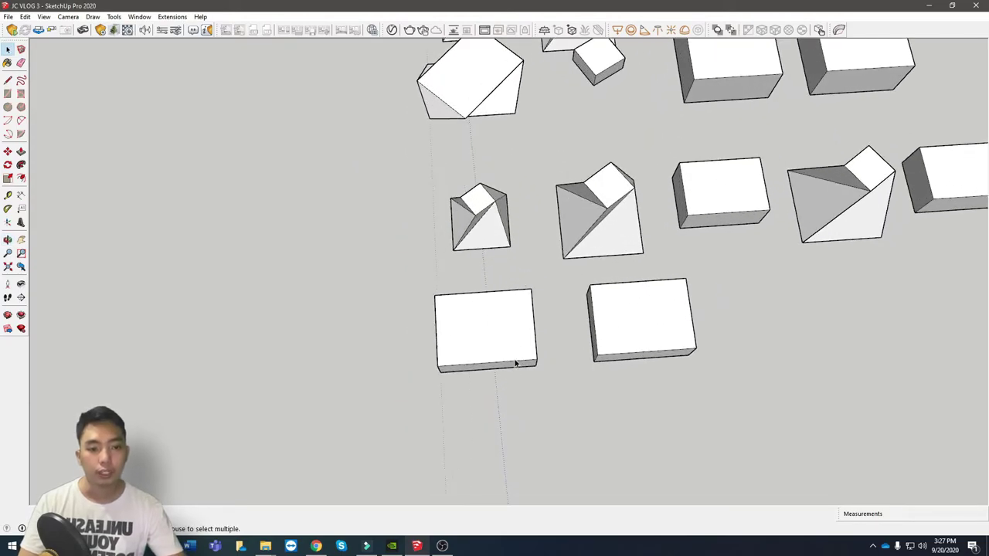
scroll(518, 340, "down", 2)
scroll(522, 353, "up", 2)
left_click(518, 353)
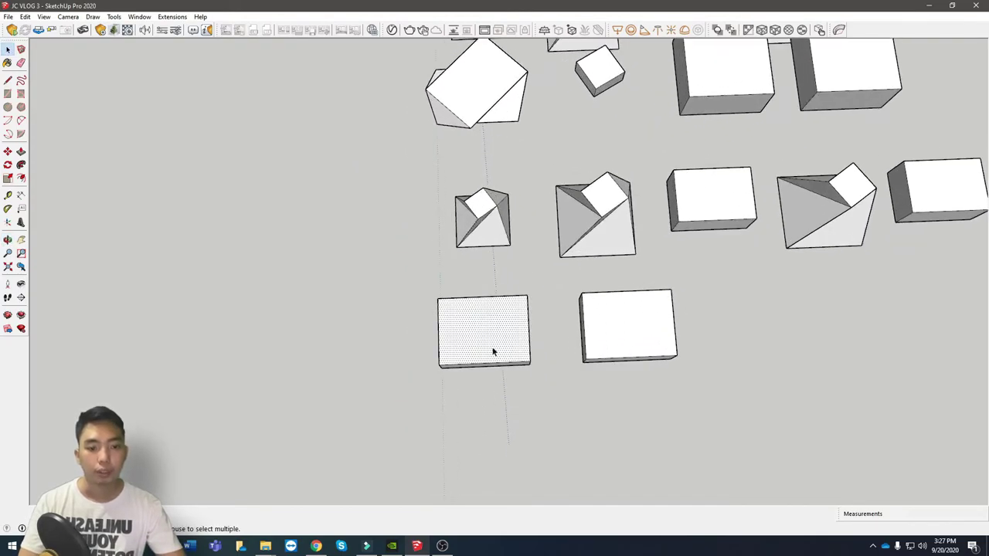
middle_click_drag(492, 348, 549, 314)
scroll(475, 325, "up", 3)
Step: Rotate a copy of the left front box about 42° around its top centre
middle_click_drag(475, 323, 433, 338)
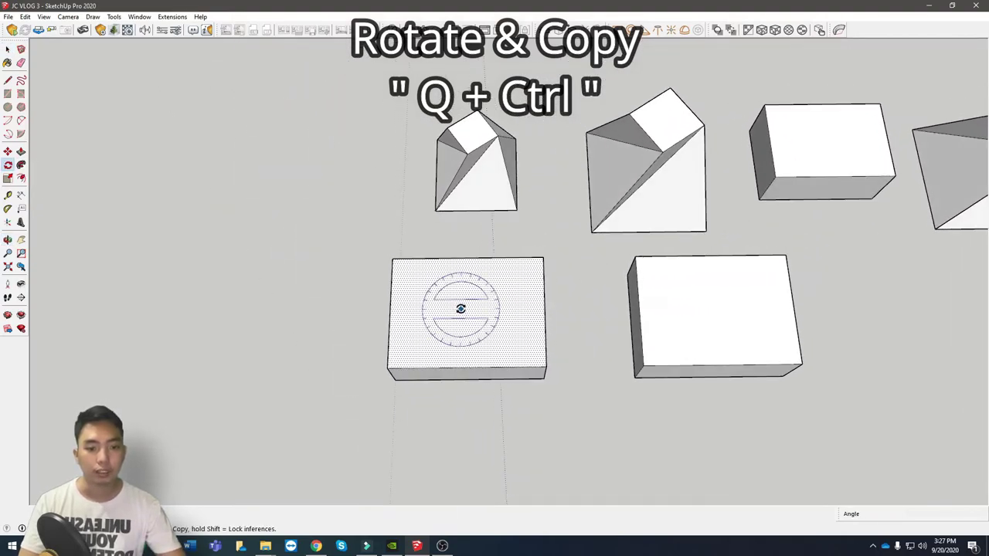
left_click(543, 305)
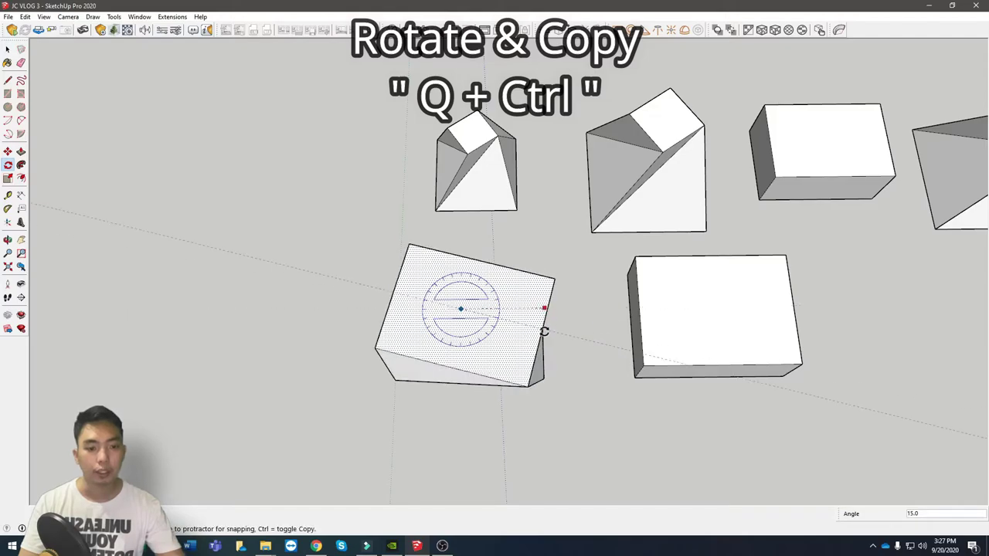
key("ctrl")
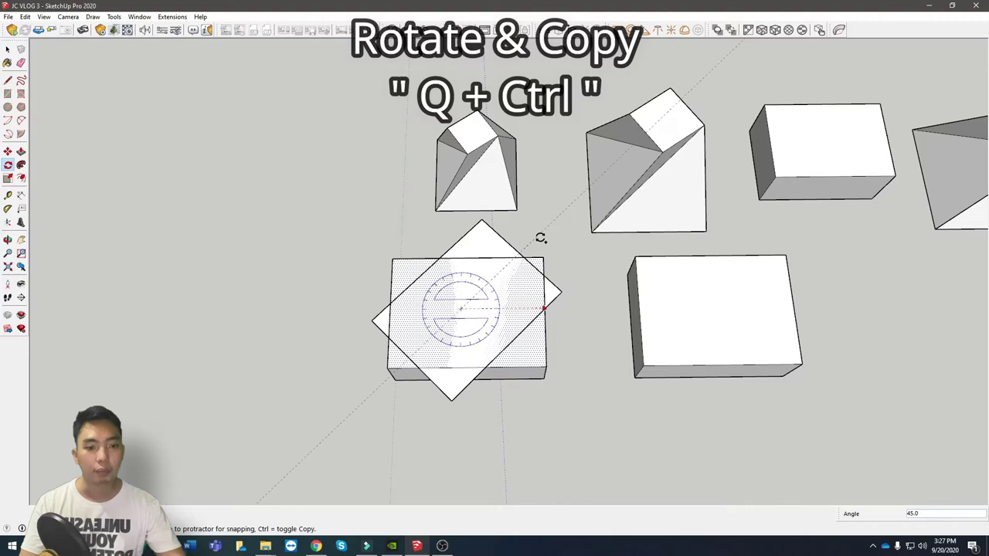
left_click(539, 242)
middle_click_drag(516, 297, 656, 312)
key("space")
Step: Rotate a copy of the right-hand plain box about 42° so the pair overlaps like a star
left_click(682, 379)
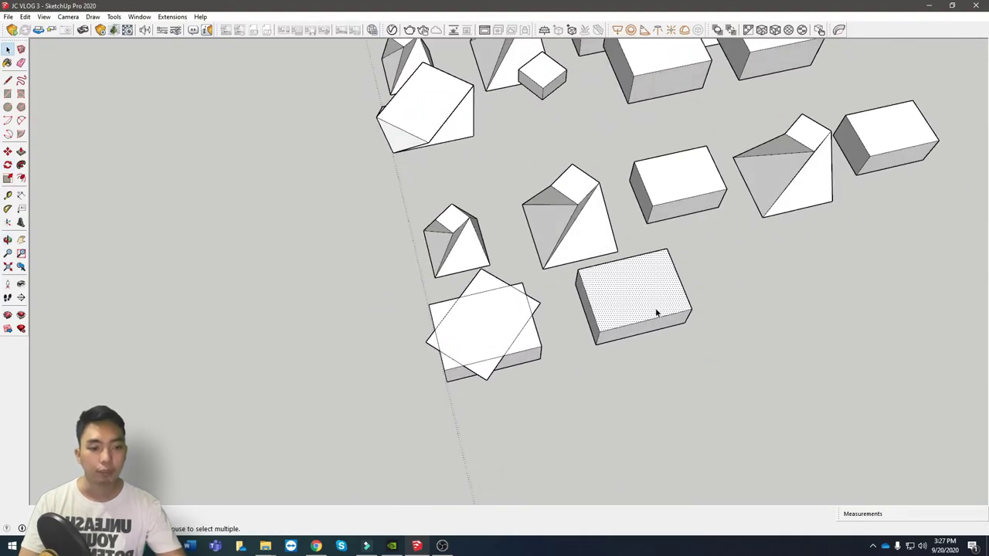
scroll(660, 311, "up", 3)
key("s")
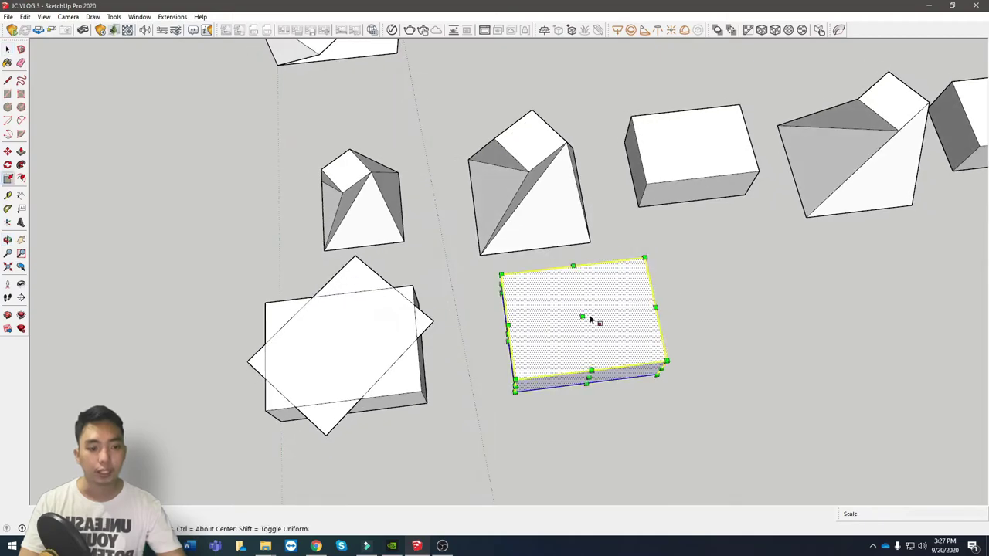
key("q")
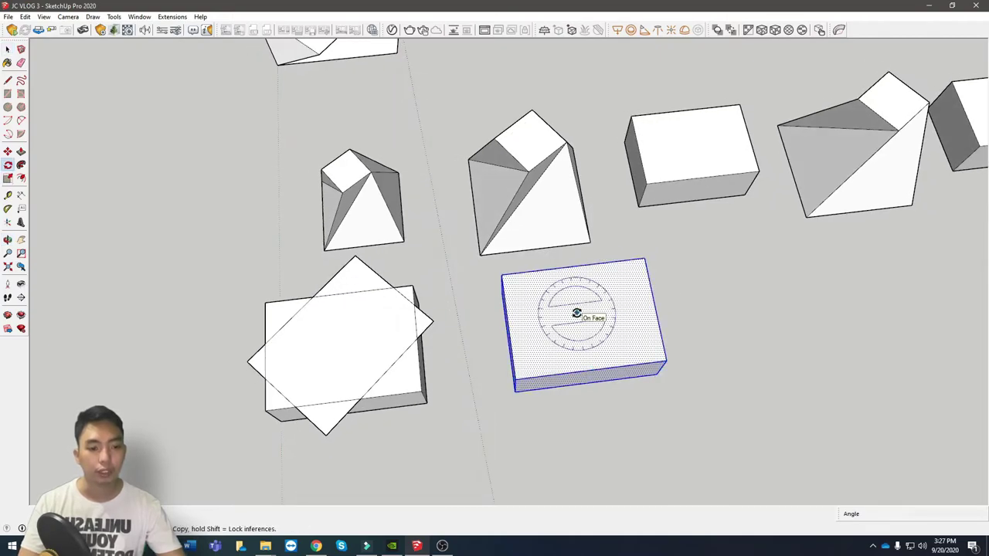
left_click(655, 303)
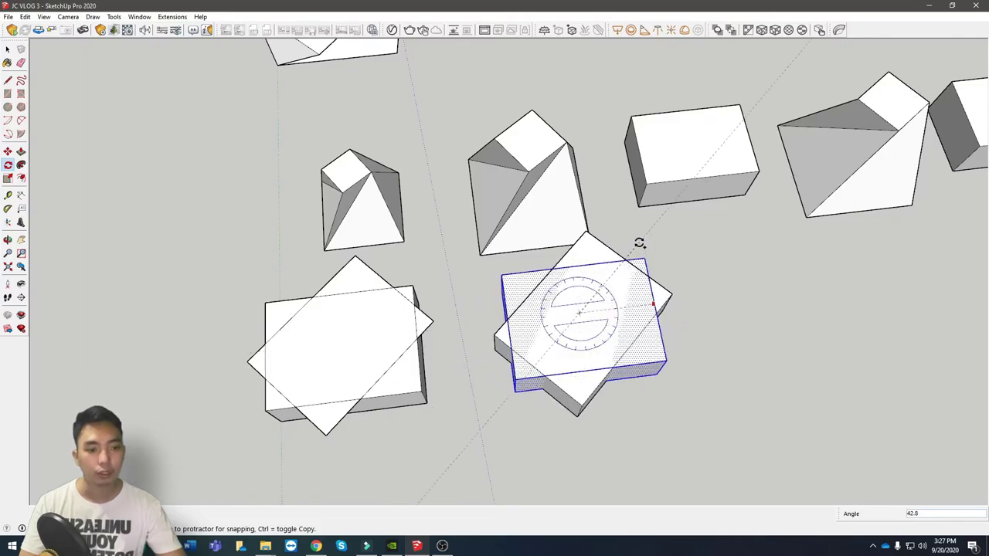
left_click(468, 389)
middle_click_drag(468, 389, 640, 245)
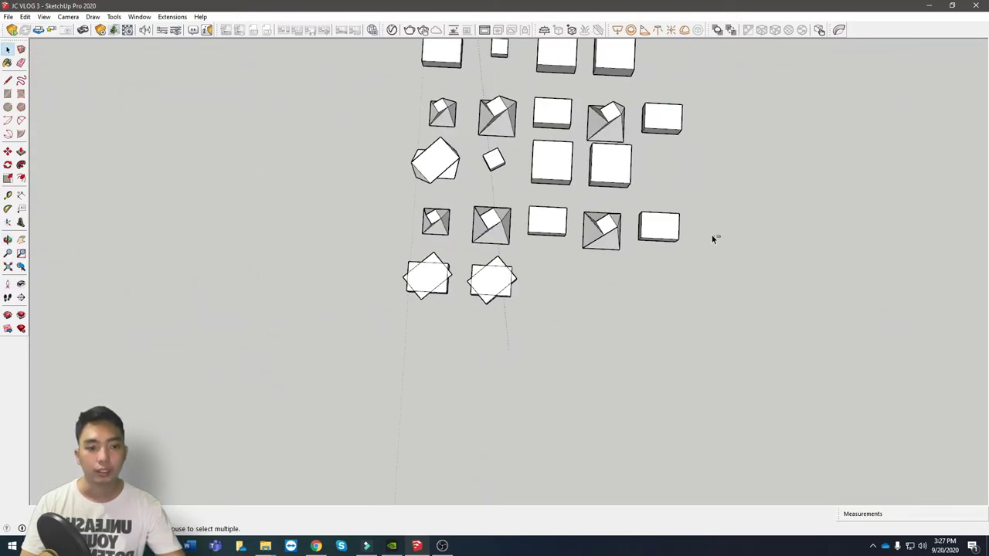
Step: Copy the two bottom rows of blocks about 4500 mm further down the model
left_click_drag(387, 161, 387, 160)
middle_click_drag(525, 198, 524, 190)
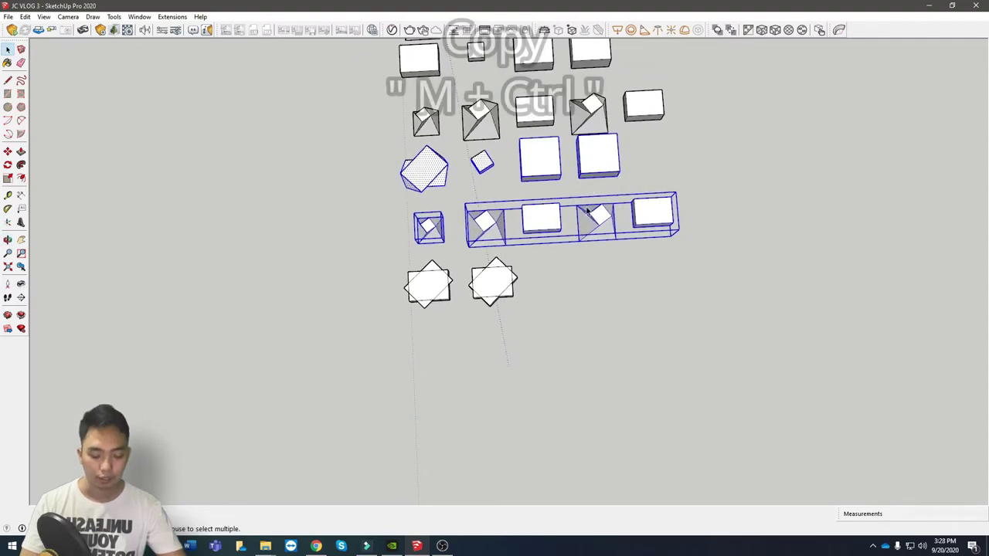
middle_click_drag(600, 179, 587, 187)
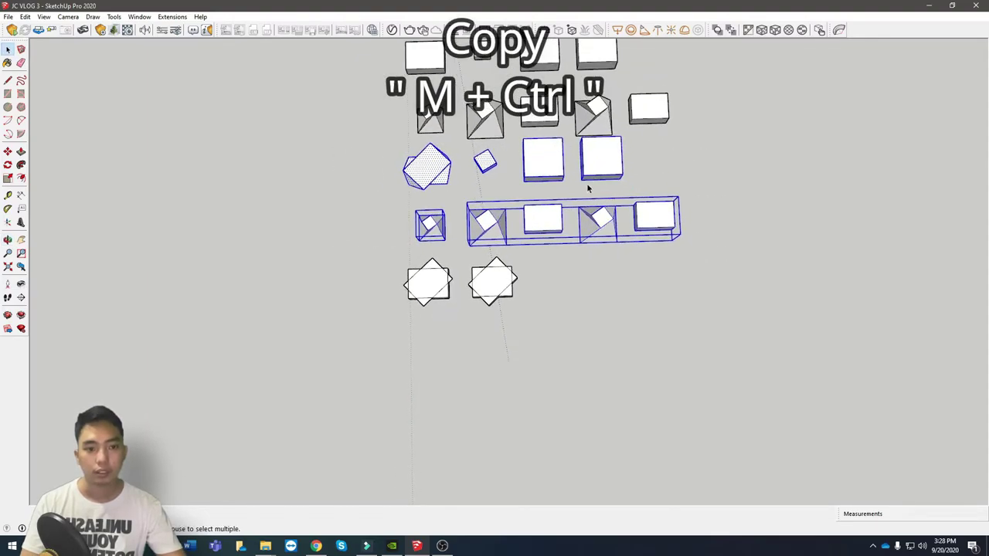
key("ctrl")
left_click_drag(514, 186, 499, 346)
key("space")
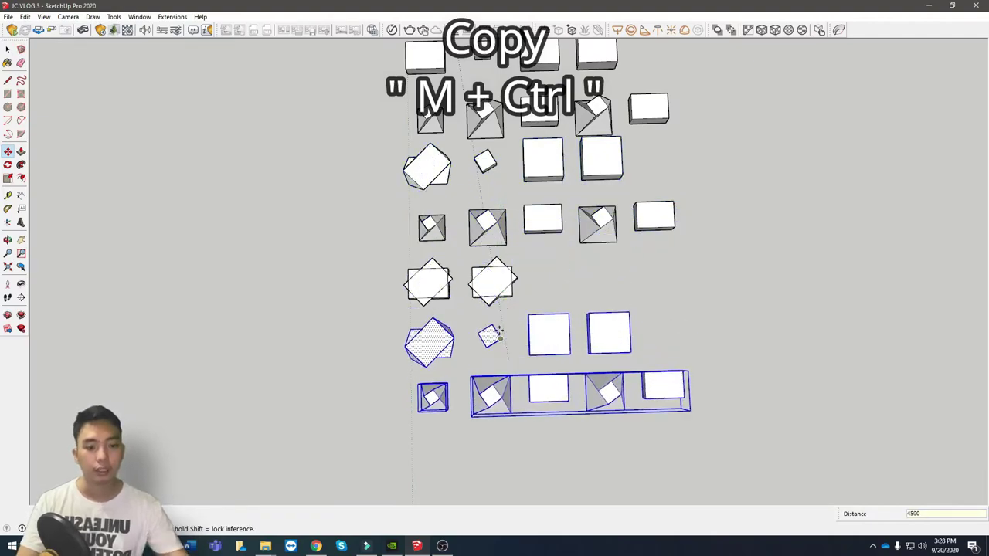
middle_click_drag(499, 345, 570, 307)
middle_click_drag(636, 338, 440, 240)
scroll(453, 252, "up", 3)
key("f")
scroll(433, 226, "up", 2)
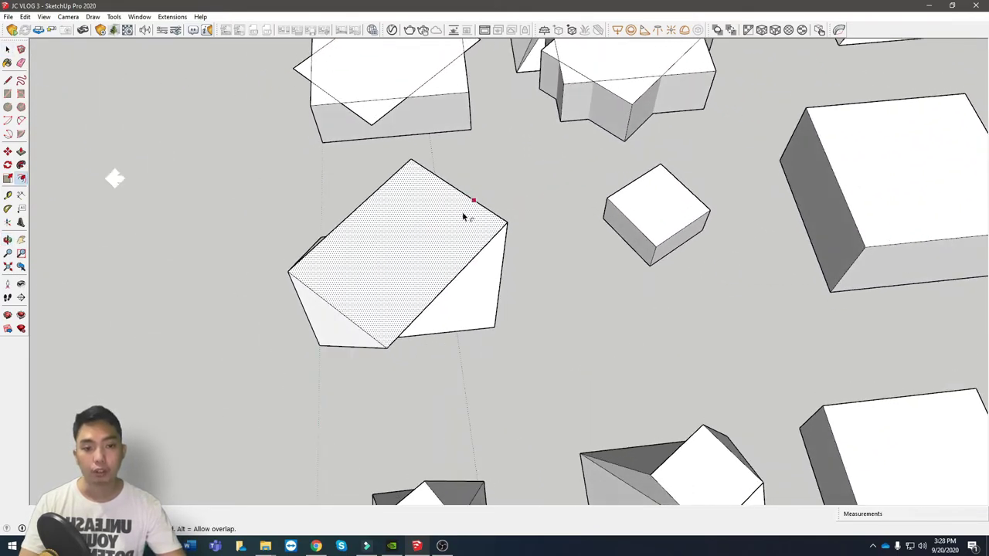
Step: Offset the sloped block's top face to create an inset outline
left_click(462, 211)
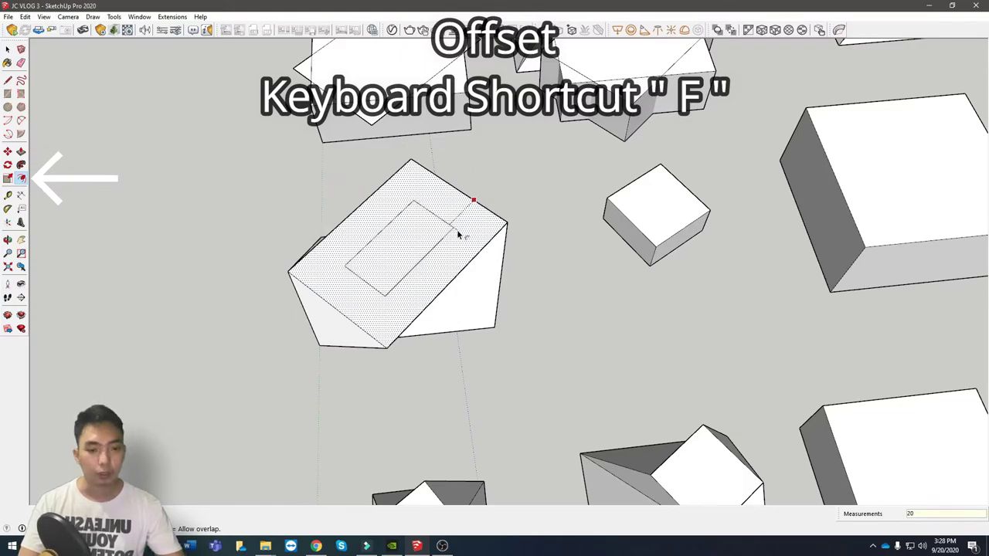
left_click(458, 234)
key("space")
middle_click_drag(459, 234, 624, 315)
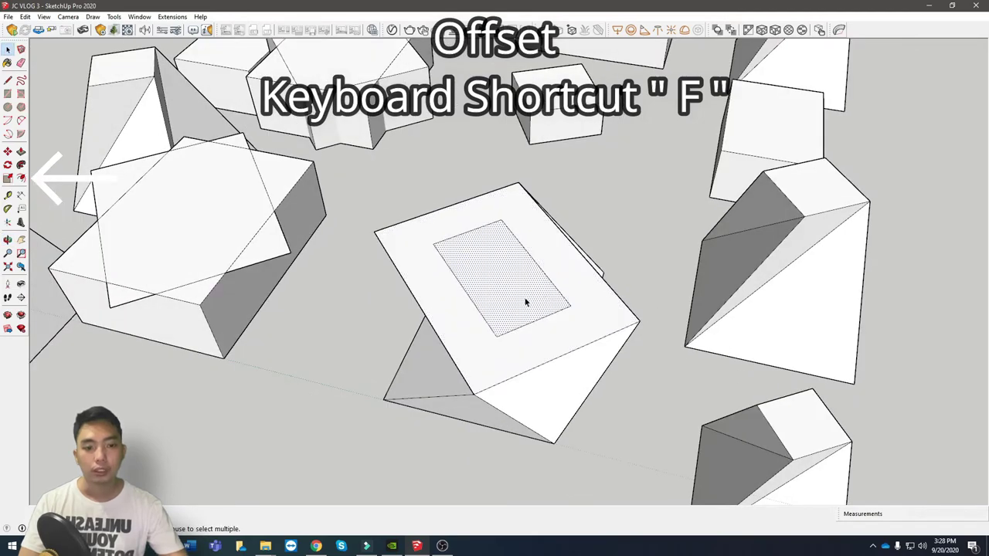
Step: Push/Pull the inner rectangle up about 452 mm into a smaller box
key("p")
middle_click_drag(525, 302, 390, 252)
key("space")
scroll(397, 249, "up", 2)
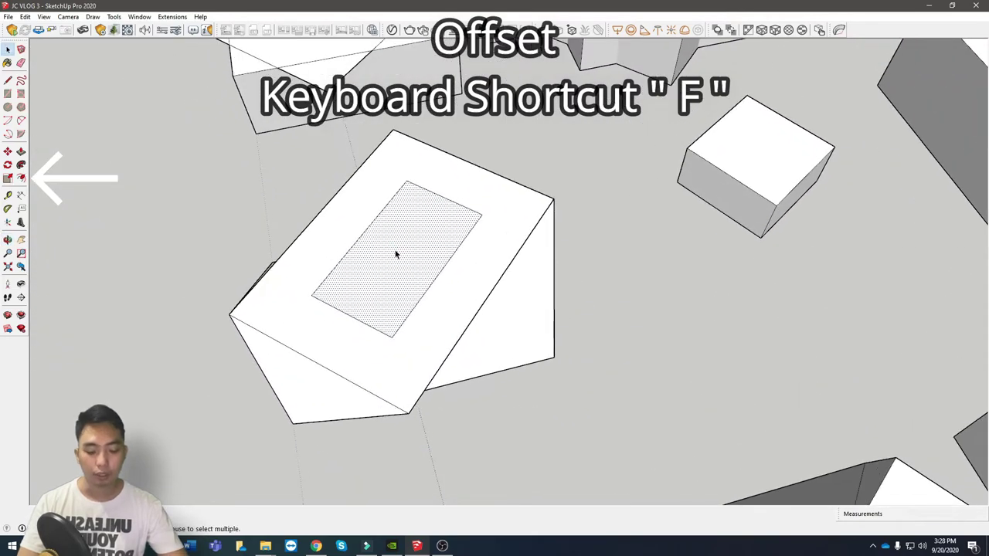
key("m")
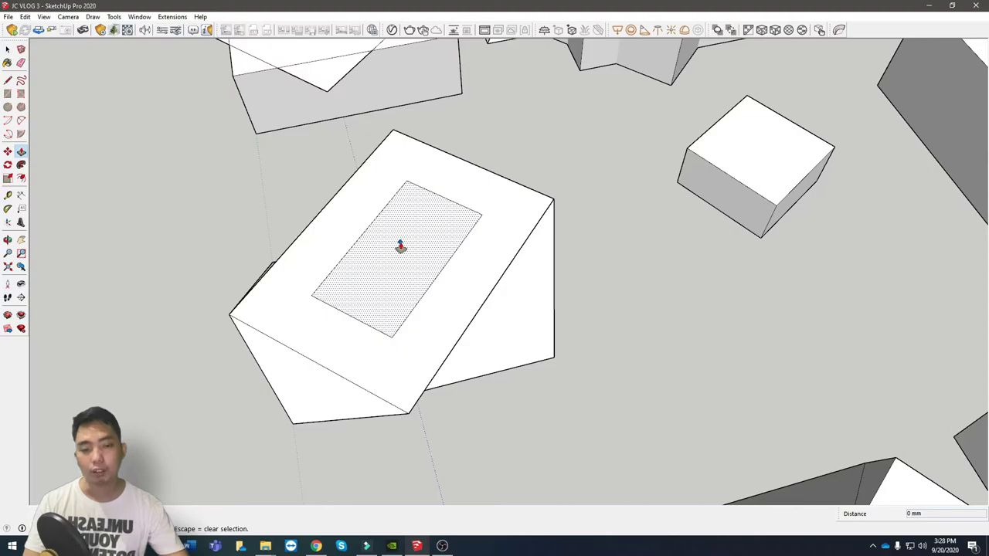
left_click(401, 245)
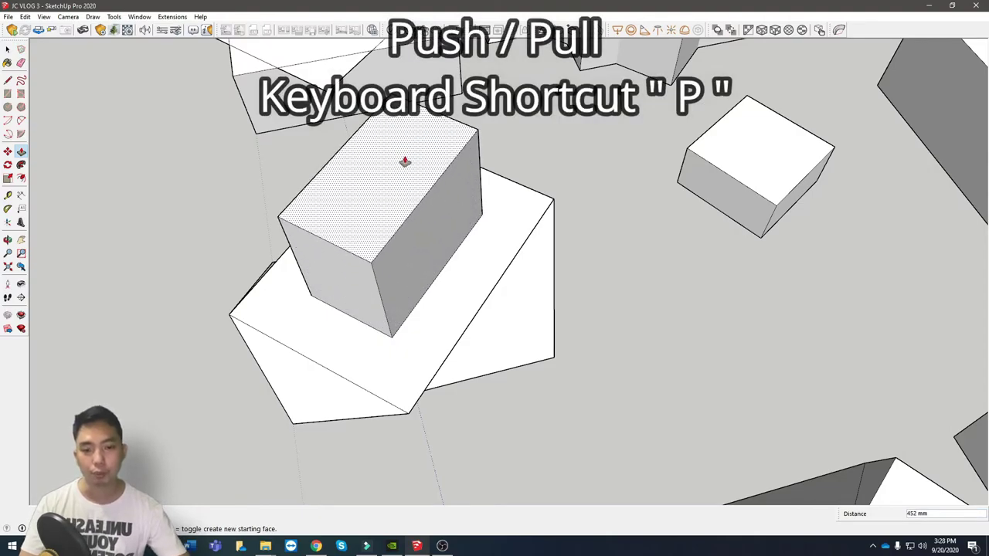
scroll(360, 161, "down", 3)
left_click(363, 160)
scroll(355, 231, "down", 3)
mouse_move(347, 294)
middle_mouse_down()
mouse_move(695, 194)
mouse_move(318, 296)
mouse_move(569, 376)
mouse_move(644, 322)
mouse_move(690, 400)
mouse_move(521, 335)
mouse_move(470, 235)
mouse_move(696, 387)
middle_mouse_up()
Step: Orbit toward the plain box and select it
scroll(570, 376, "down", 2)
scroll(569, 375, "up", 2)
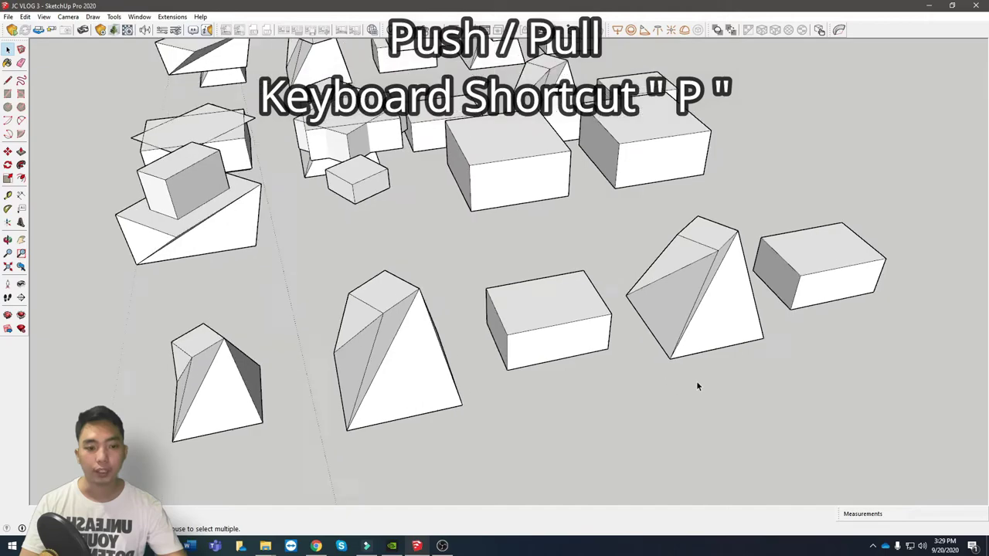
scroll(565, 319, "up", 3)
middle_click_drag(565, 320, 466, 319)
left_click(432, 276)
Step: Inset the plain box's top face and raise the inner rectangle into a smaller box
double_click(506, 315)
scroll(472, 297, "down", 2)
key("f")
scroll(479, 311, "up", 2)
left_click(479, 311)
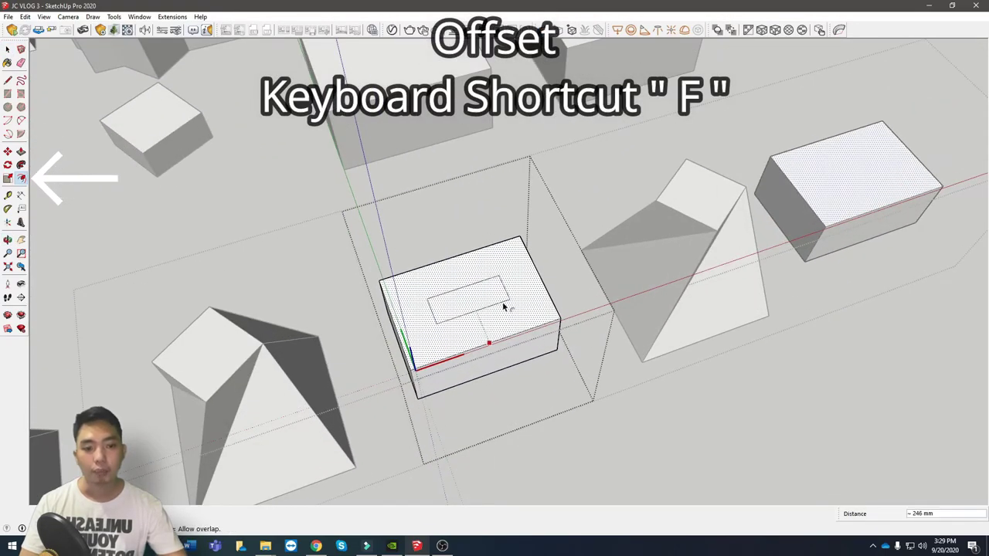
left_click(523, 305)
mouse_move(523, 305)
middle_mouse_down()
mouse_move(494, 280)
mouse_move(531, 291)
middle_mouse_up()
left_click(530, 286)
key("p")
left_click(499, 294)
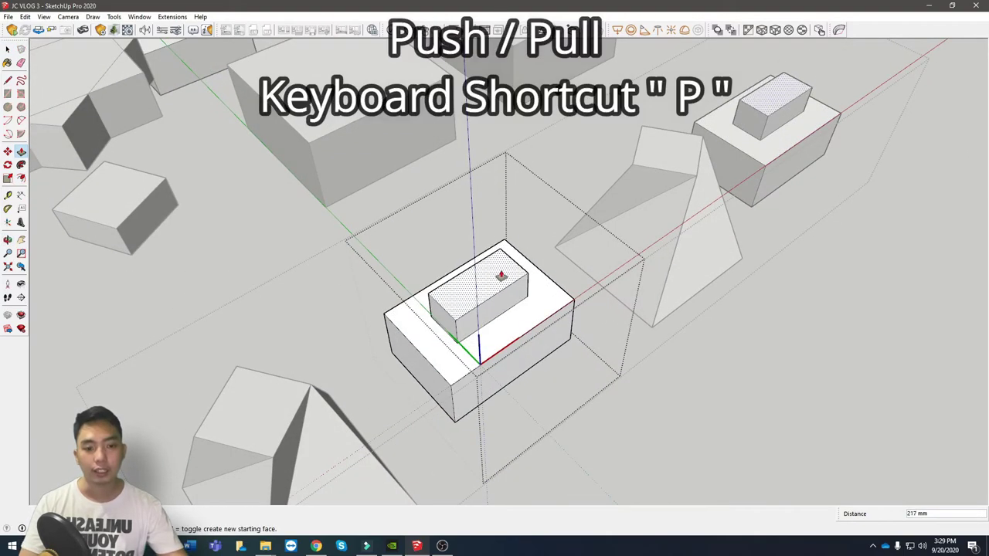
left_click(503, 271)
key("space")
Step: Inset the box's front face and recess the inner panel by 77 mm
middle_click_drag(756, 180, 540, 351)
key("f")
left_click(541, 348)
left_click(552, 352)
key("space")
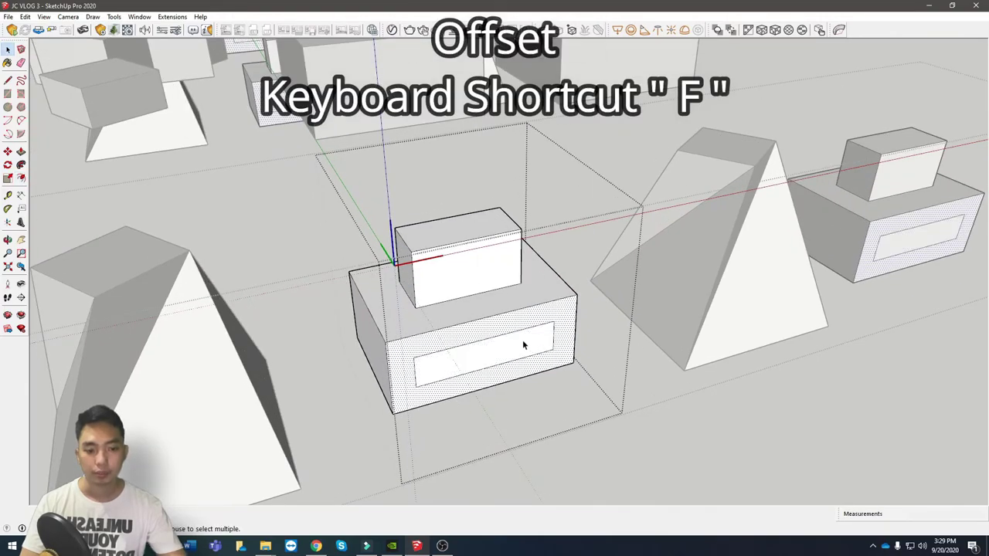
key("p")
left_click(536, 347)
scroll(502, 336, "down", 5)
mouse_move(479, 327)
middle_mouse_down()
mouse_move(532, 324)
mouse_move(580, 298)
mouse_move(497, 342)
mouse_move(367, 336)
mouse_move(645, 234)
mouse_move(353, 283)
mouse_move(496, 260)
mouse_move(404, 265)
mouse_move(430, 285)
middle_mouse_up()
scroll(366, 335, "down", 1)
Step: Try pushing the small rectangle up into a box, then undo it back to a flat square
key("space")
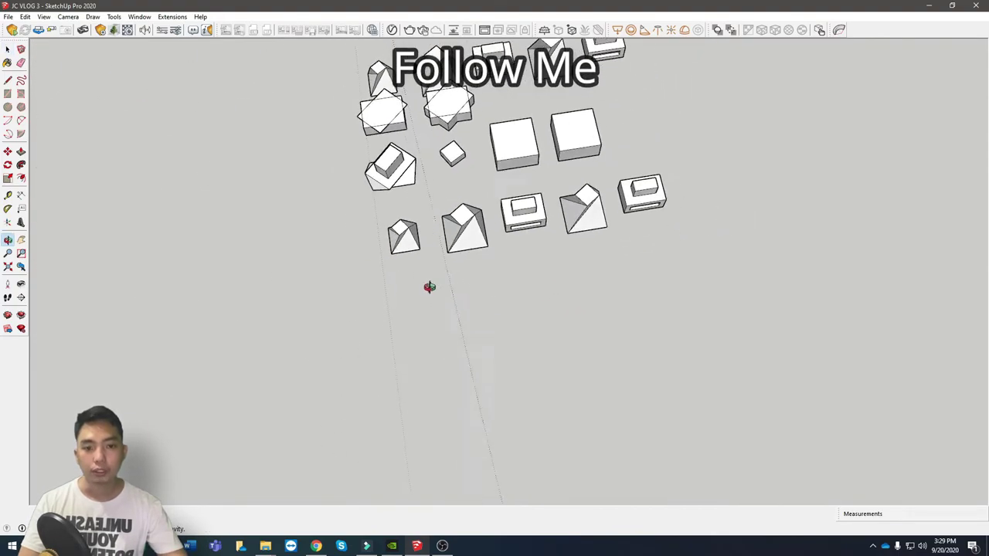
scroll(404, 298, "up", 3)
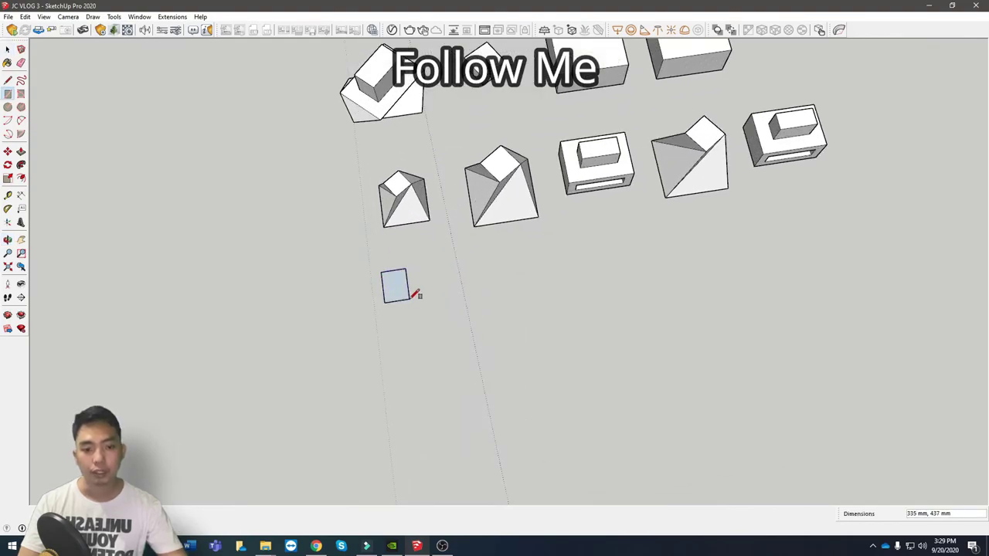
key("space")
mouse_move(415, 295)
middle_mouse_down()
mouse_move(488, 286)
mouse_move(409, 320)
middle_mouse_up()
key("p")
left_click_drag(410, 316, 422, 323)
key("space")
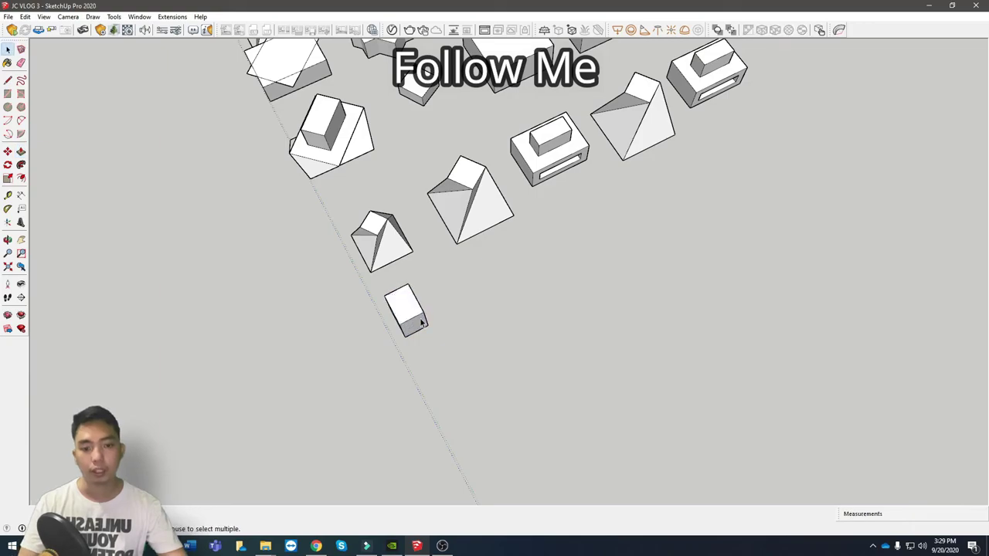
mouse_move(421, 323)
middle_mouse_down()
mouse_move(353, 348)
mouse_move(443, 312)
middle_mouse_up()
key("ctrl+z")
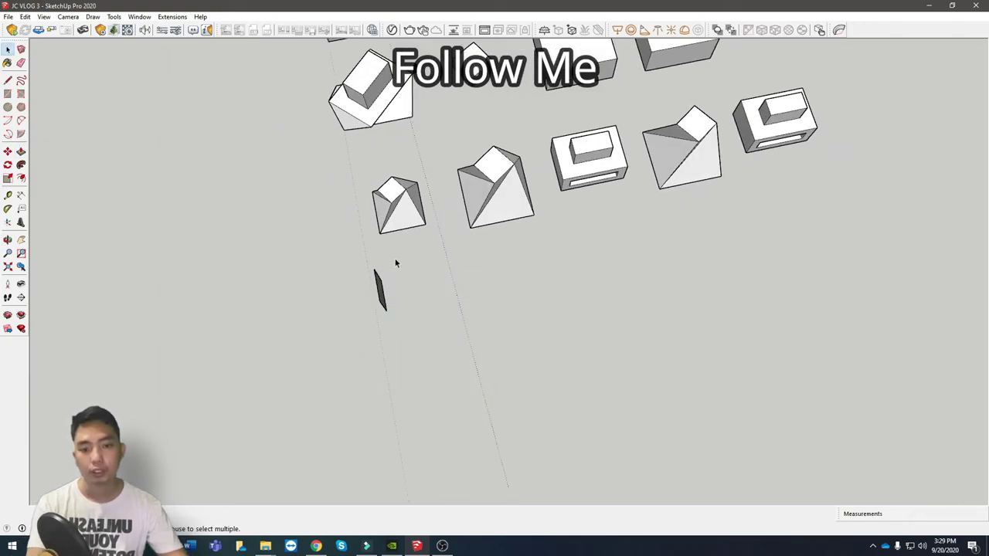
key("o")
left_click_drag(397, 265, 370, 357)
scroll(370, 358, "down", 8)
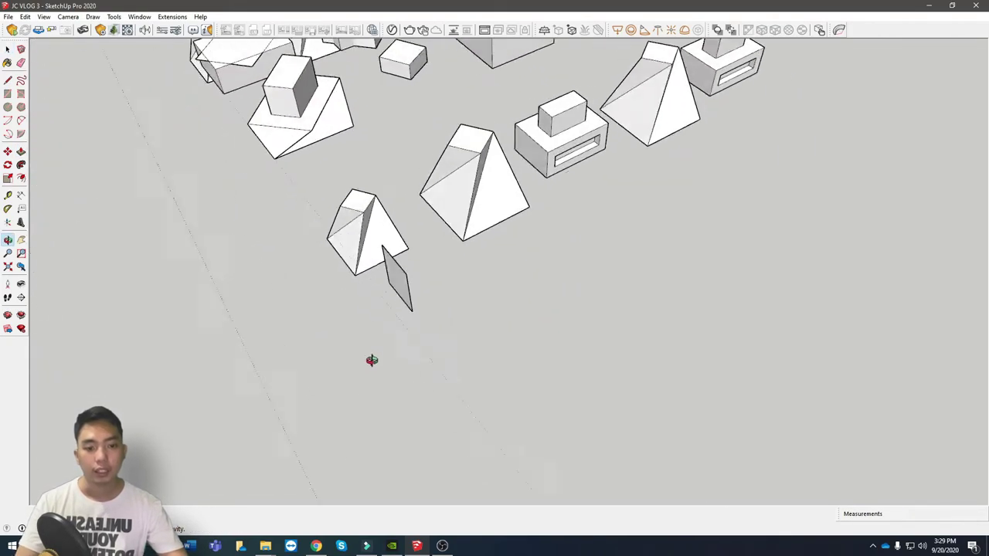
key("space")
Step: Draw a long straight line beside the square and a winding freehand curve next to it
key("l")
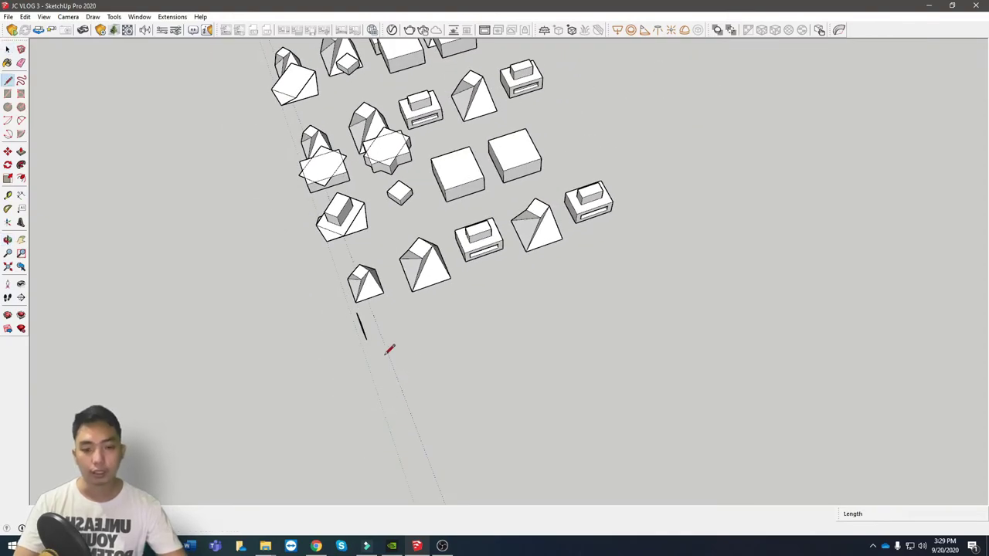
left_click(377, 357)
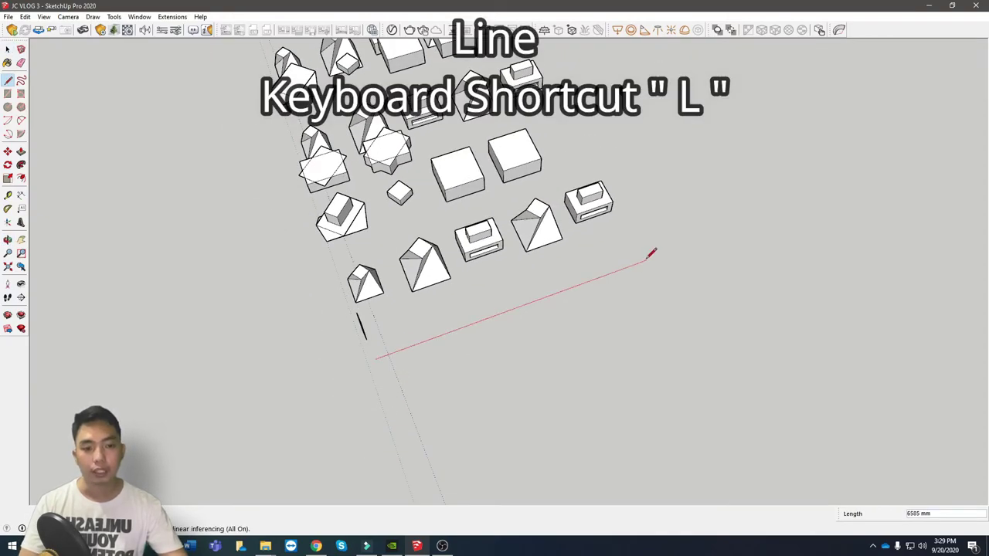
key("Escape")
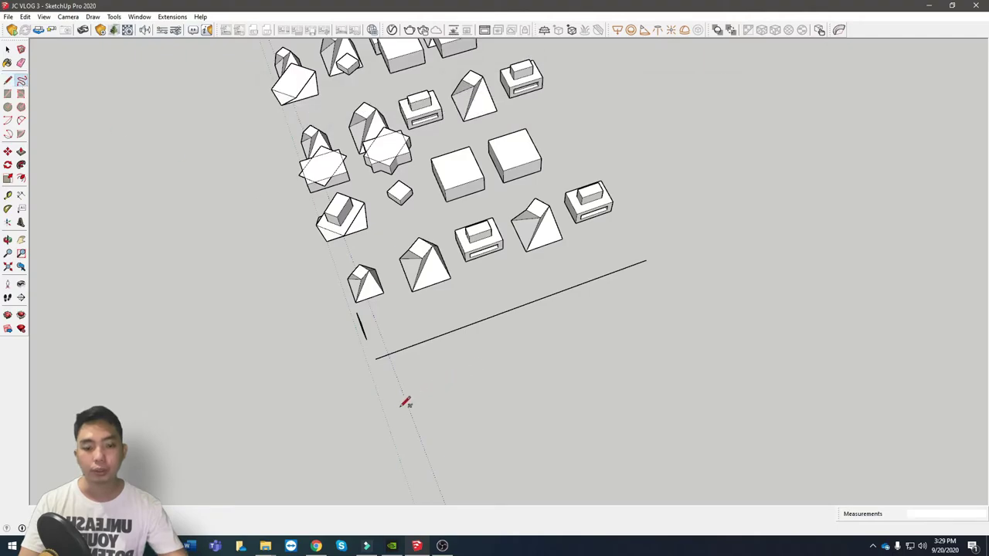
mouse_move(399, 430)
left_mouse_down()
mouse_move(463, 362)
mouse_move(520, 397)
left_mouse_up()
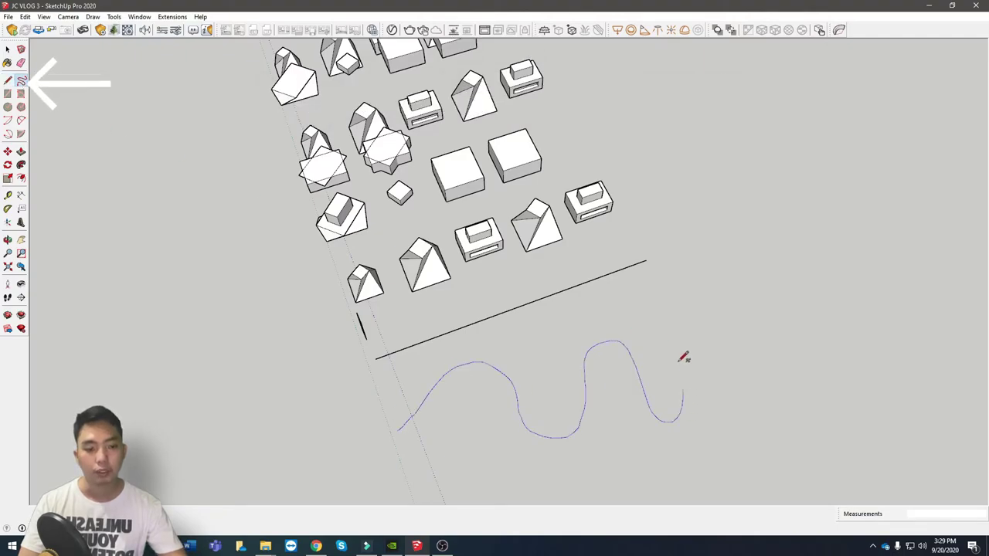
left_click_drag(717, 311, 711, 282)
mouse_move(711, 283)
middle_mouse_down()
mouse_move(697, 294)
mouse_move(708, 261)
mouse_move(533, 284)
mouse_move(636, 335)
middle_mouse_up()
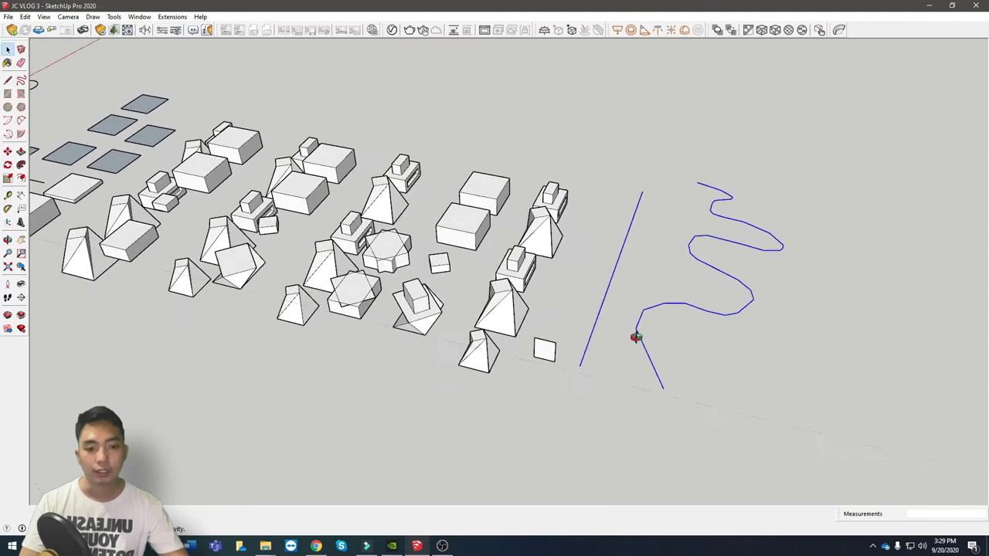
left_click(616, 346)
scroll(620, 335, "up", 6)
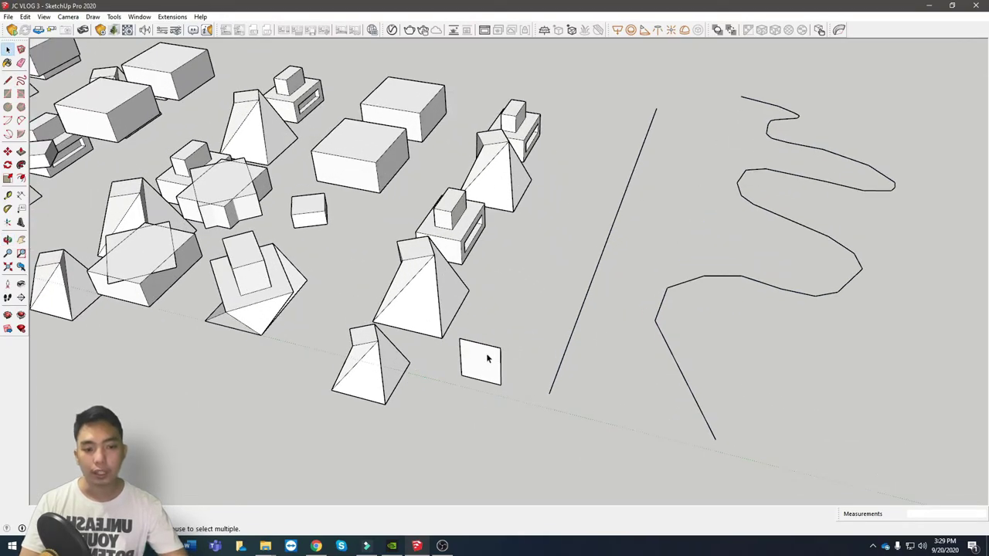
Step: Copy the small square face over to the lower end of the wavy path
left_click(477, 365)
middle_click_drag(502, 372, 518, 373)
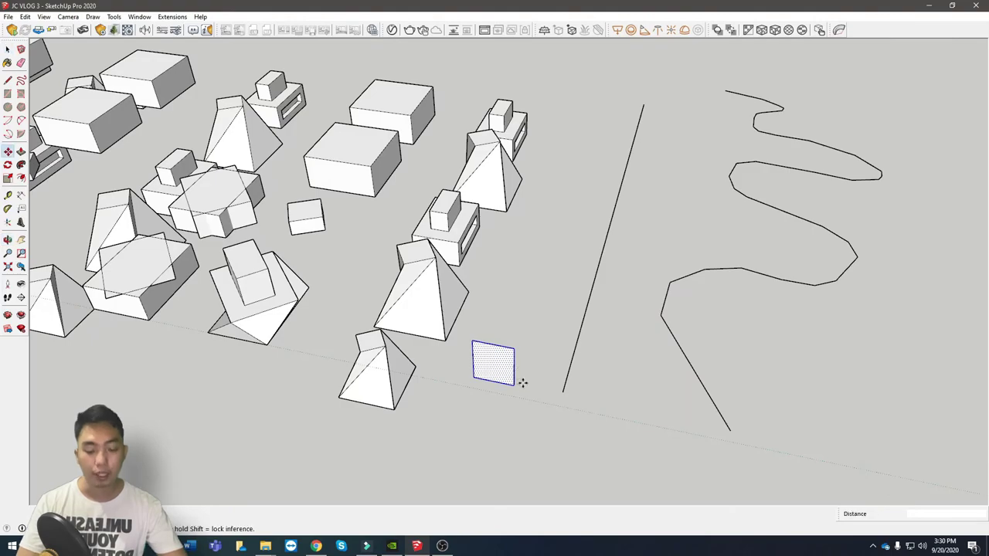
left_click(521, 392, "ctrl")
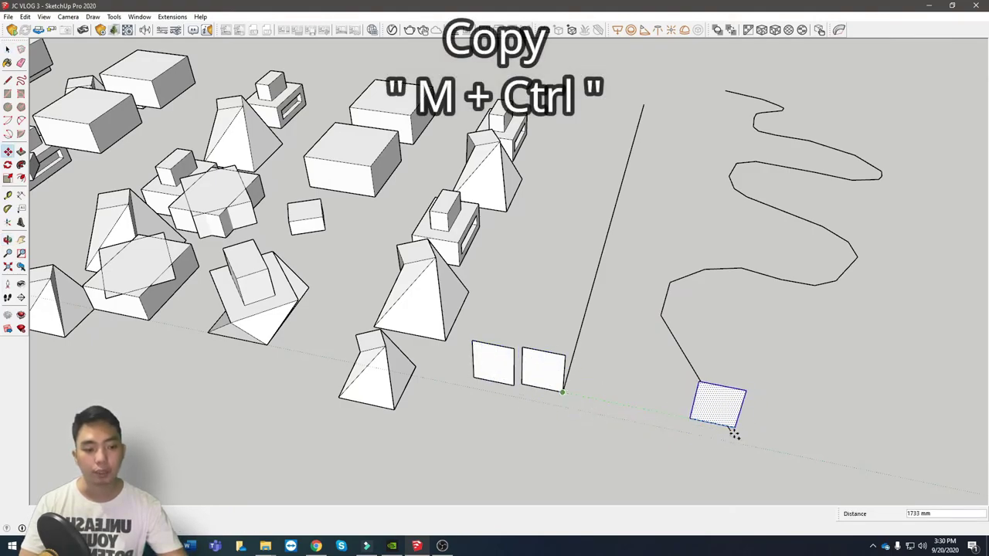
left_click(731, 434)
mouse_move(731, 434)
middle_mouse_down()
mouse_move(438, 325)
mouse_move(455, 355)
mouse_move(622, 334)
mouse_move(387, 292)
middle_mouse_up()
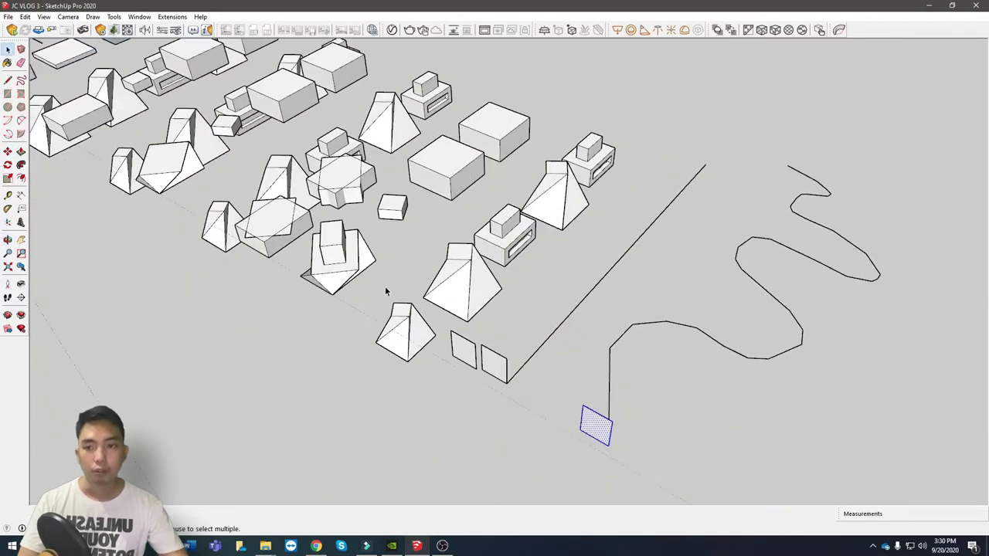
Step: Test Follow Me by sweeping the square along the straight line, then undo the extrusion
left_click(21, 165)
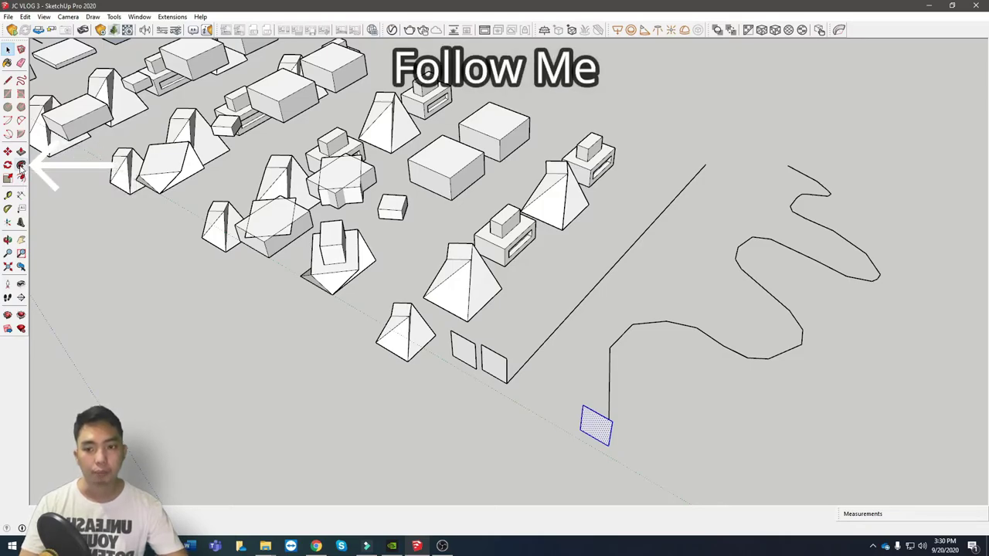
middle_click_drag(503, 410, 589, 411)
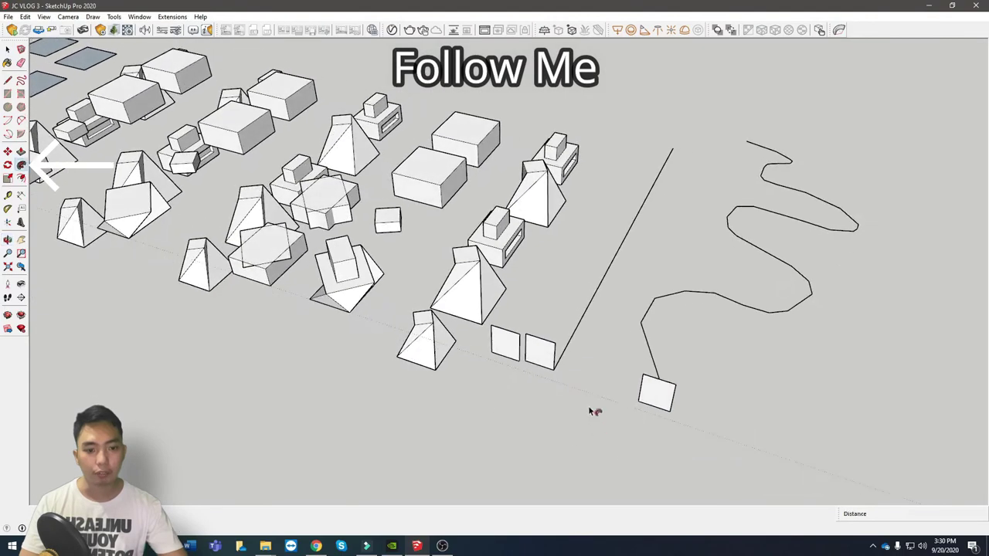
scroll(546, 356, "up", 2)
left_click(550, 351)
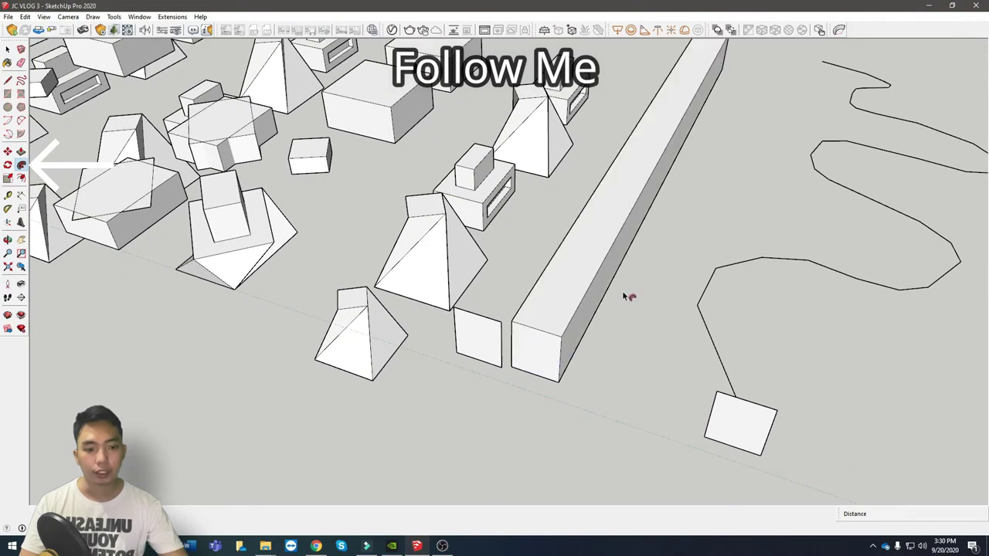
scroll(479, 375, "down", 2)
scroll(494, 376, "up", 2)
scroll(495, 377, "down", 1)
scroll(506, 363, "up", 2)
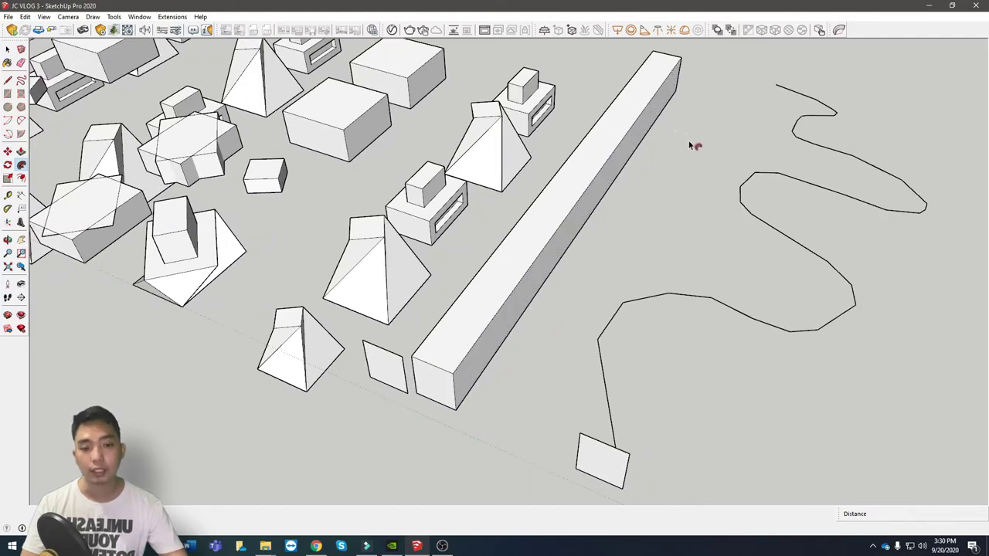
middle_click_drag(585, 289, 596, 287)
key("ctrl+z")
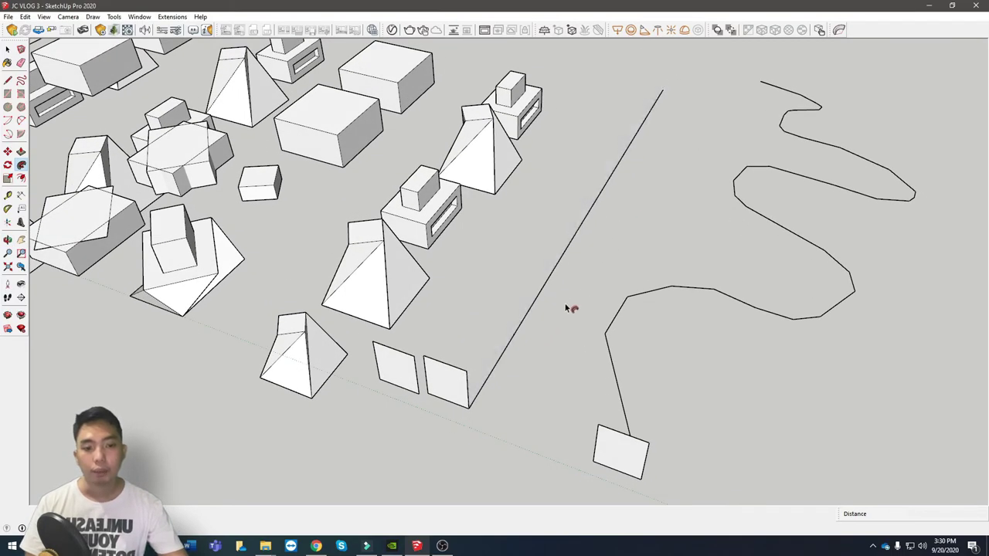
Step: Sweep the square along the straight line into a long box, then attempt a sweep along the wavy curve
left_click_drag(453, 386, 647, 153)
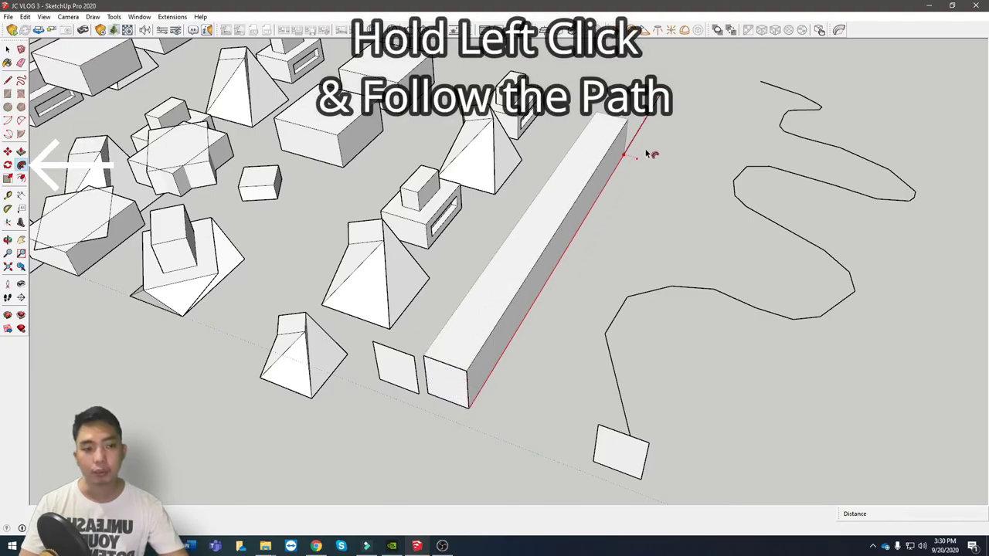
left_click_drag(680, 102, 653, 120)
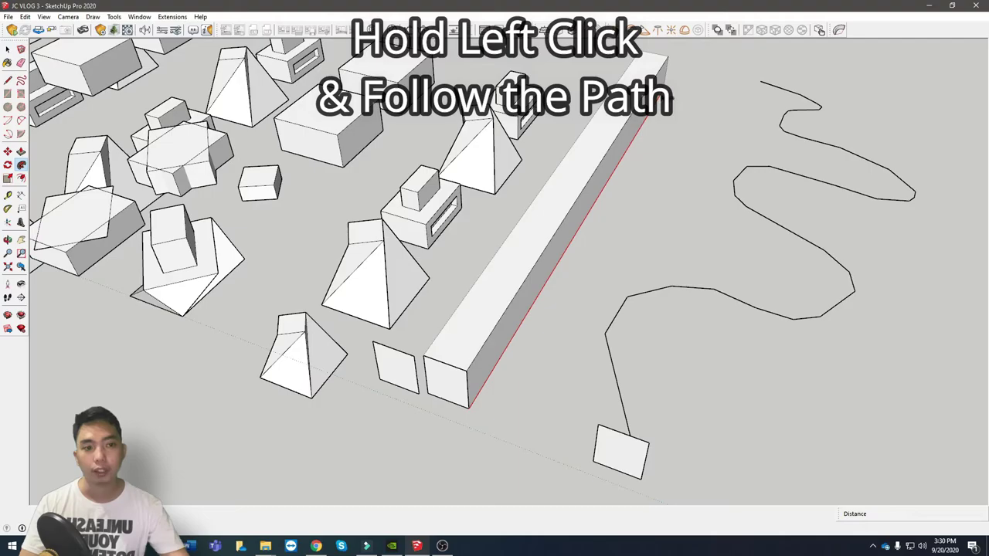
scroll(570, 190, "down", 5)
middle_click_drag(569, 190, 525, 337)
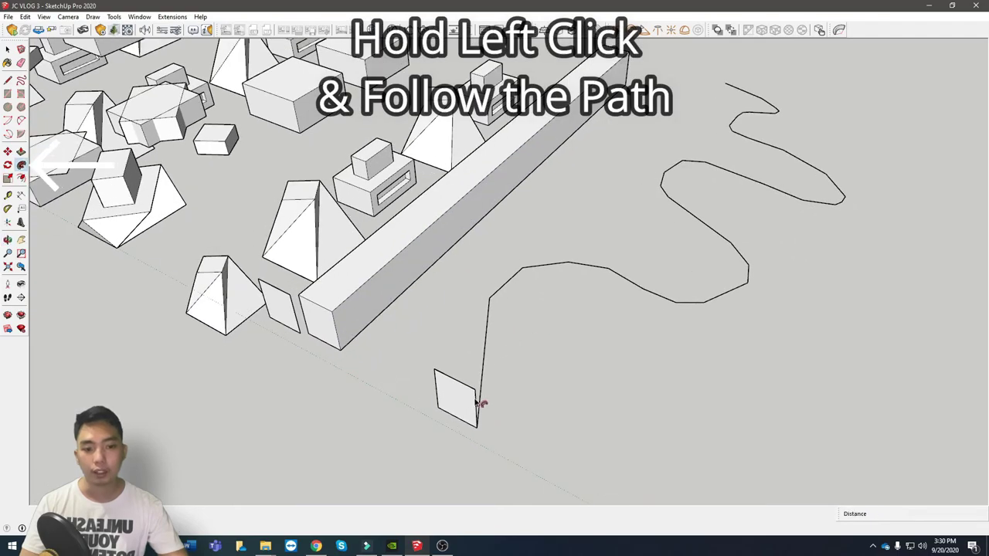
left_click_drag(477, 402, 693, 171)
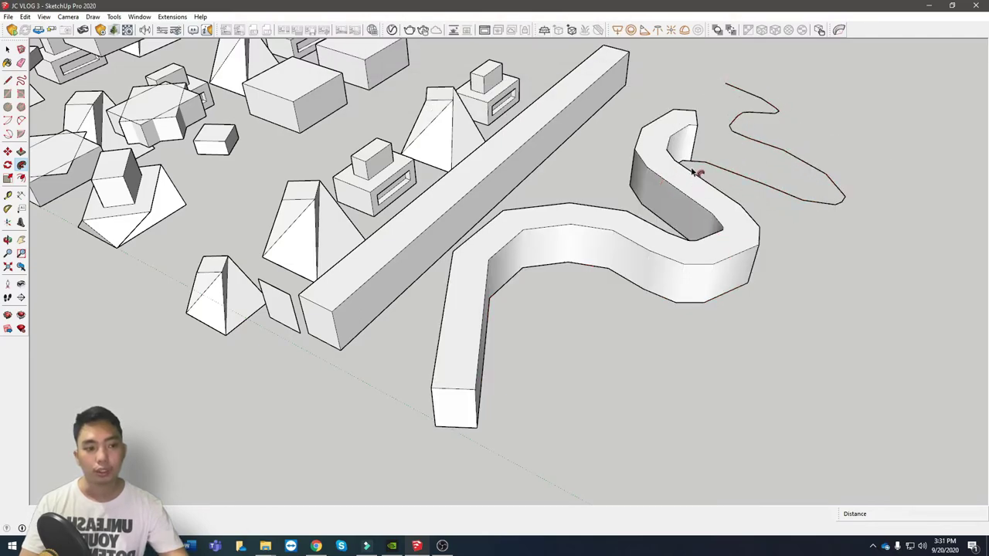
middle_click_drag(697, 173, 528, 399)
Step: Cancel the partial wavy sweep and select the entire wavy path
key("Escape")
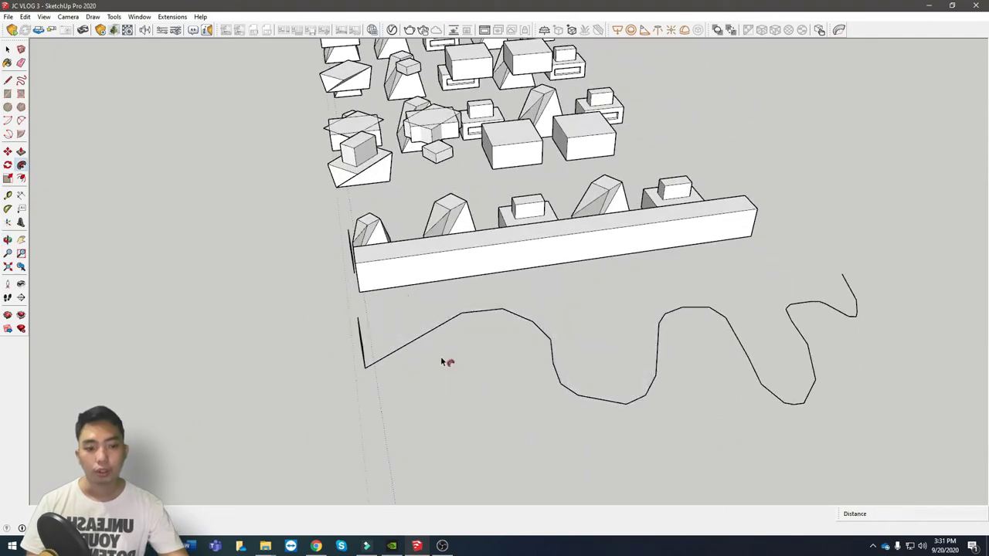
middle_click_drag(445, 362, 634, 470)
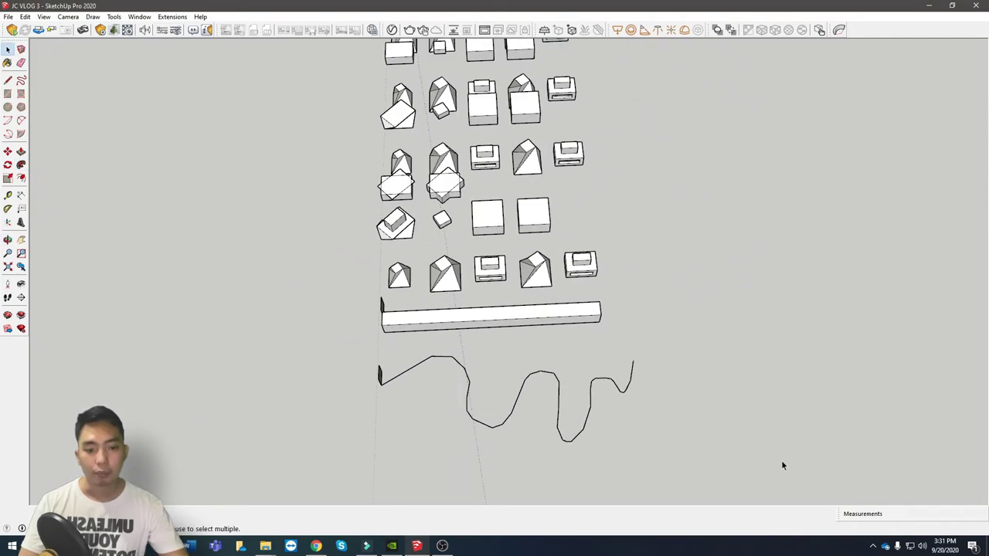
left_click(390, 349)
mouse_move(390, 349)
middle_mouse_down()
mouse_move(499, 409)
mouse_move(751, 304)
middle_mouse_up()
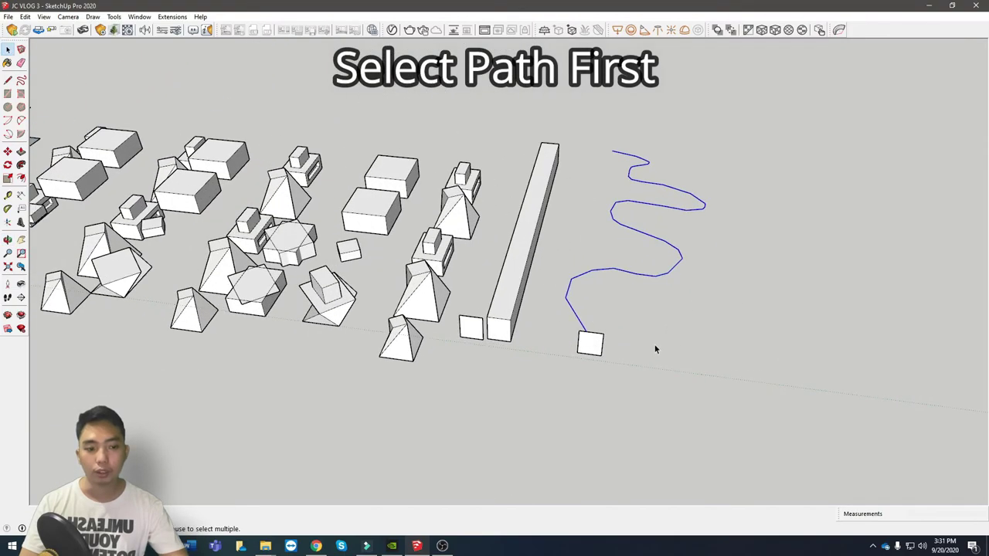
scroll(656, 347, "up", 3)
middle_click_drag(630, 251, 662, 193)
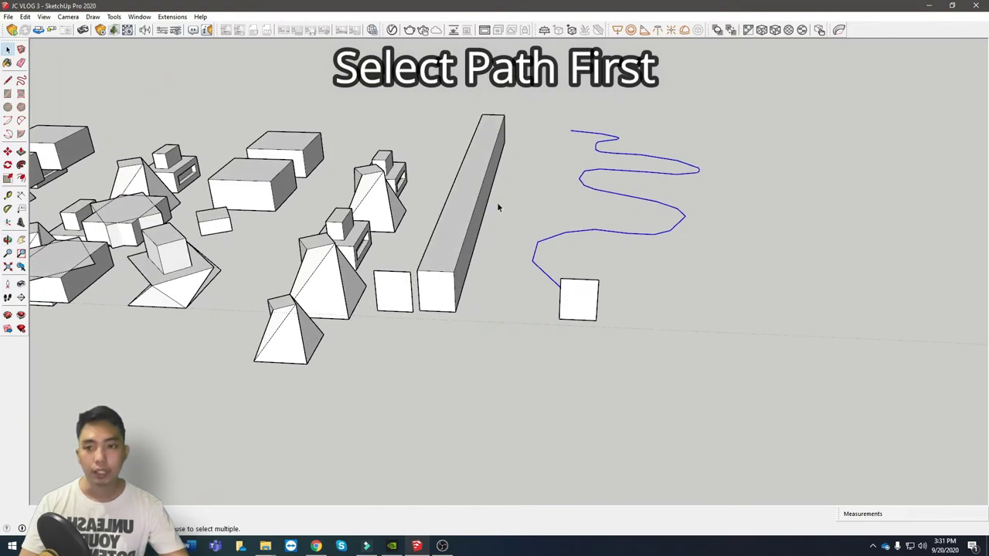
Step: Use Follow Me on the second square to sweep it along the selected wavy path
left_click(21, 165)
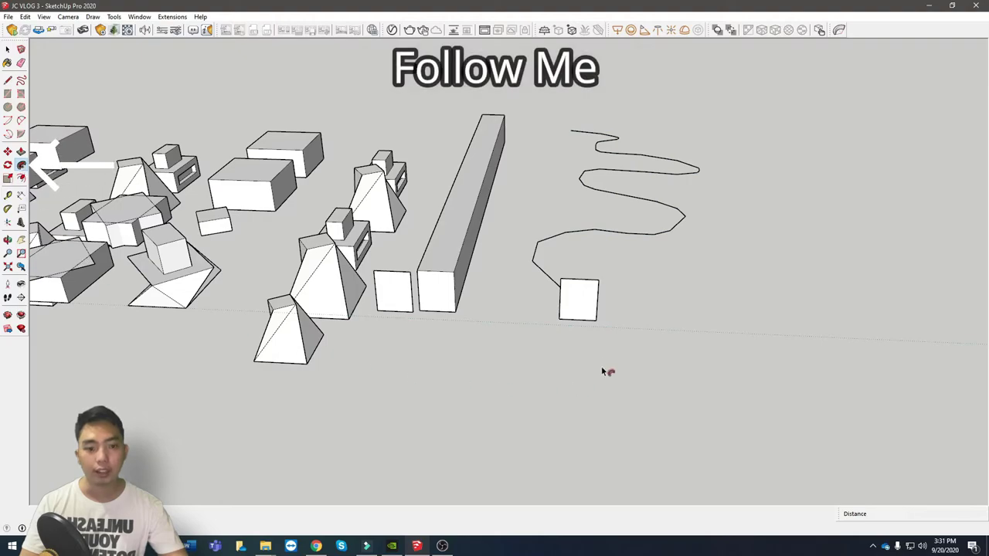
left_click(580, 305)
middle_click_drag(585, 293, 629, 332)
key("space")
scroll(579, 340, "up", 5)
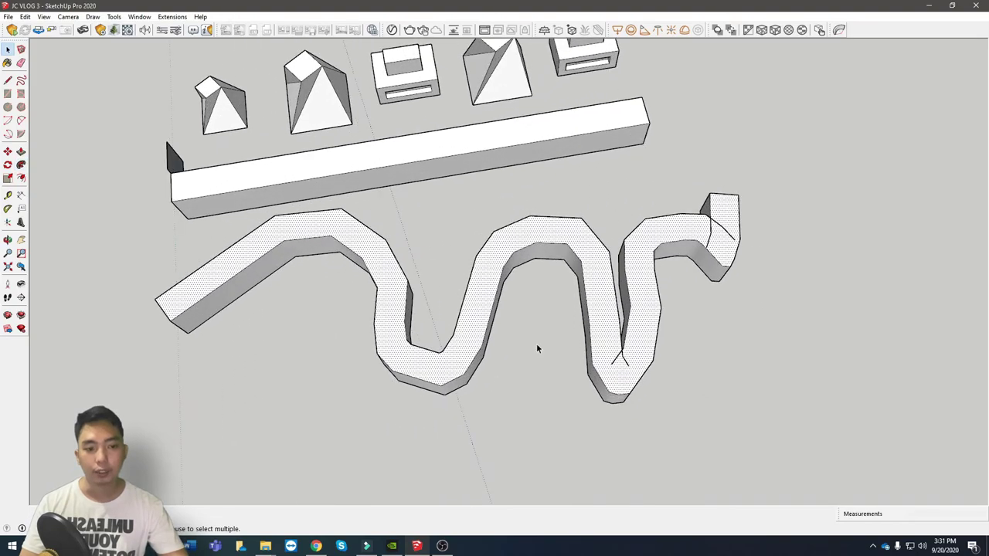
triple_click(458, 378)
left_click(567, 356)
scroll(567, 356, "down", 1)
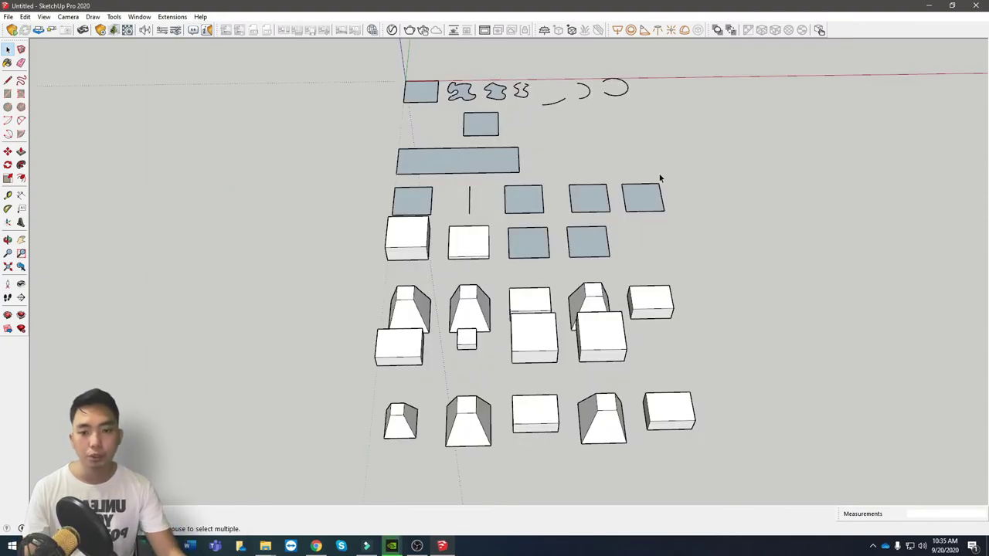
middle_click_drag(661, 178, 515, 286)
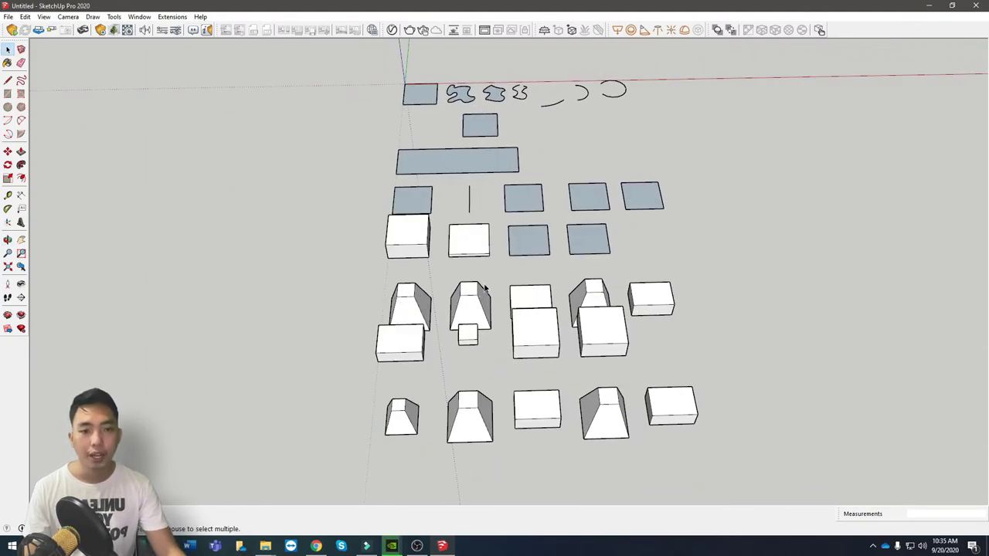
middle_click_drag(485, 288, 532, 334)
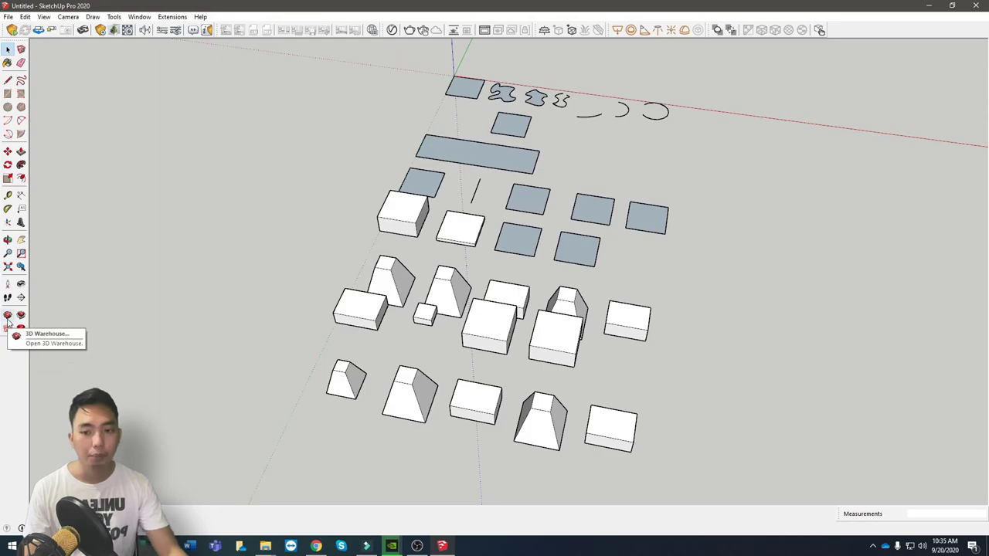
middle_click_drag(177, 338, 355, 345)
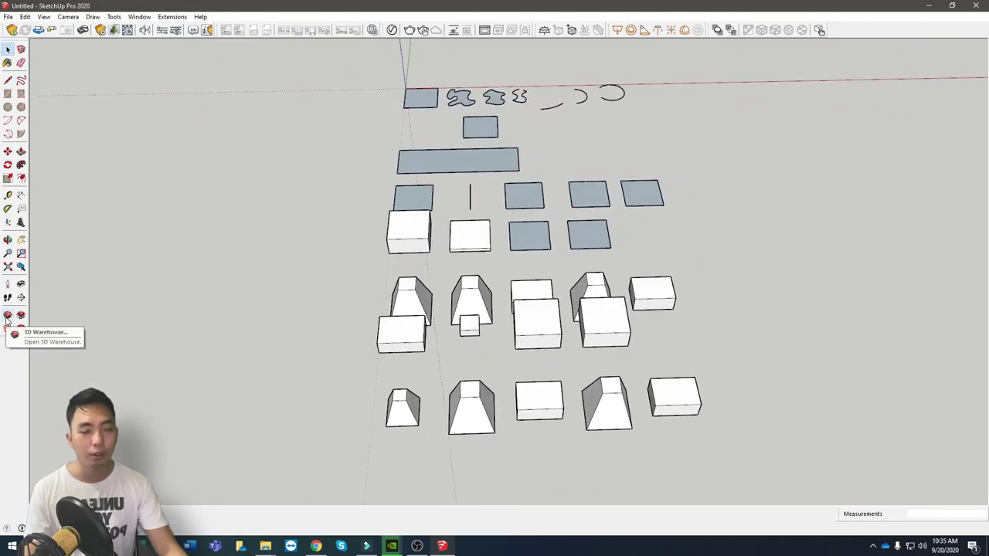
middle_click_drag(288, 330, 336, 340)
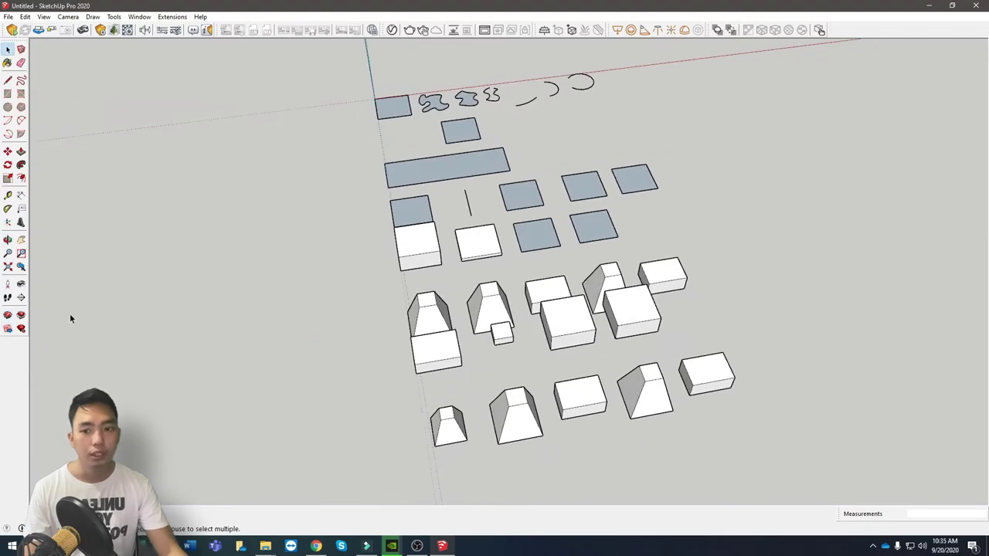
middle_click_drag(116, 340, 255, 343)
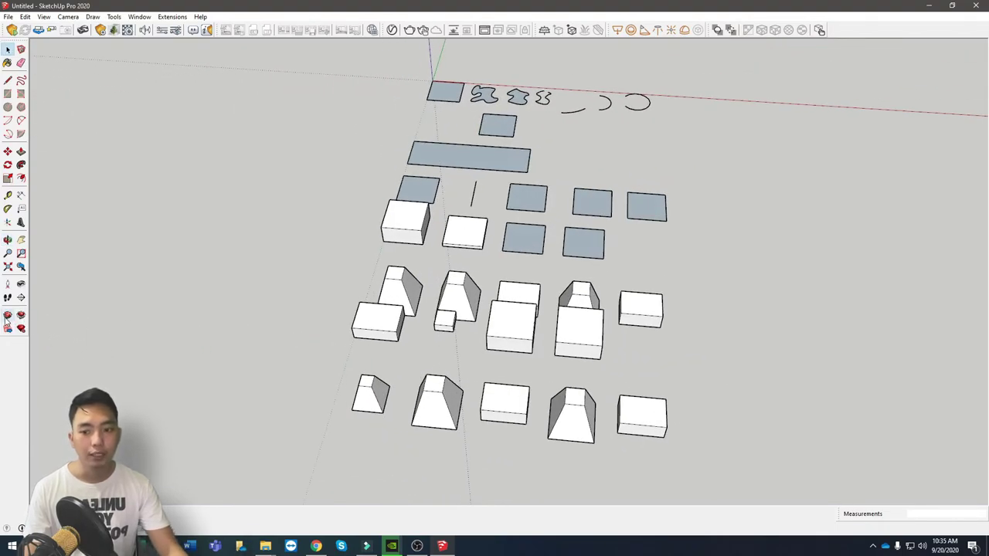
Step: Open 3D Warehouse and scroll through its home page
left_click(8, 316)
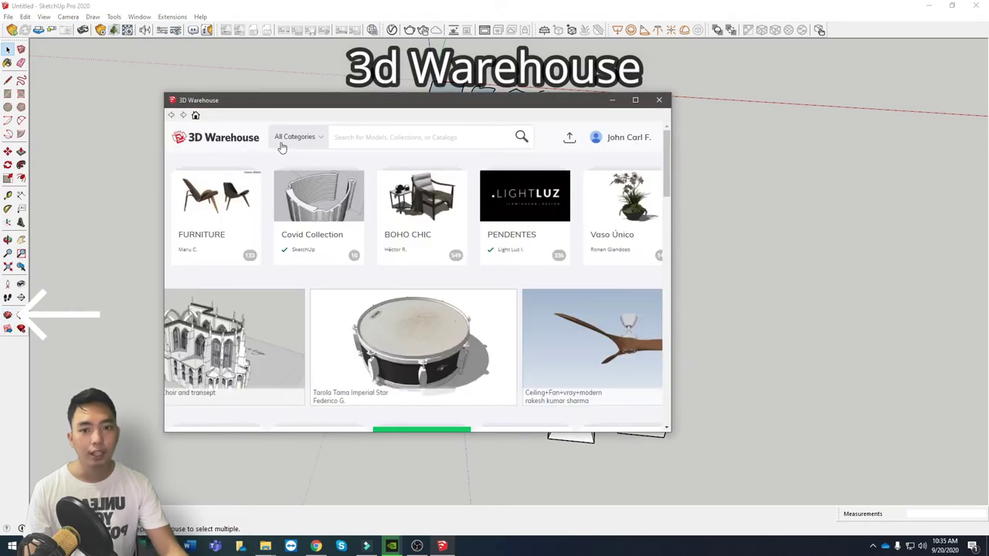
scroll(336, 316, "down", 10)
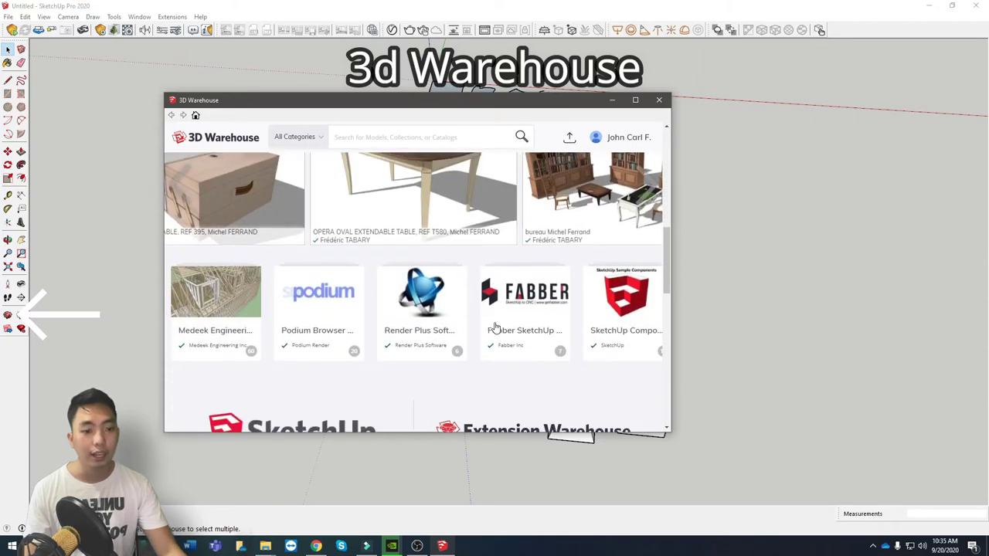
scroll(496, 328, "down", 3)
scroll(495, 328, "up", 4)
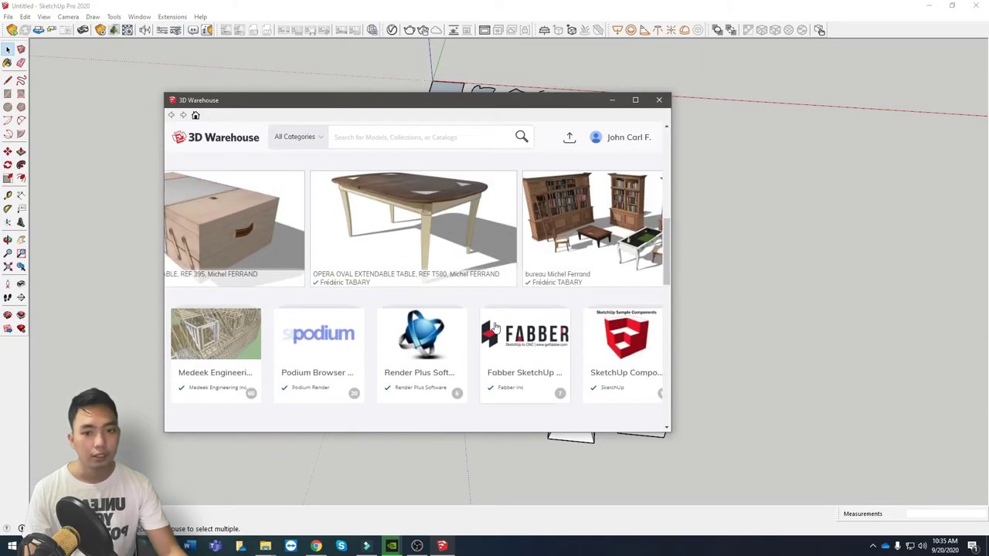
scroll(495, 327, "up", 6)
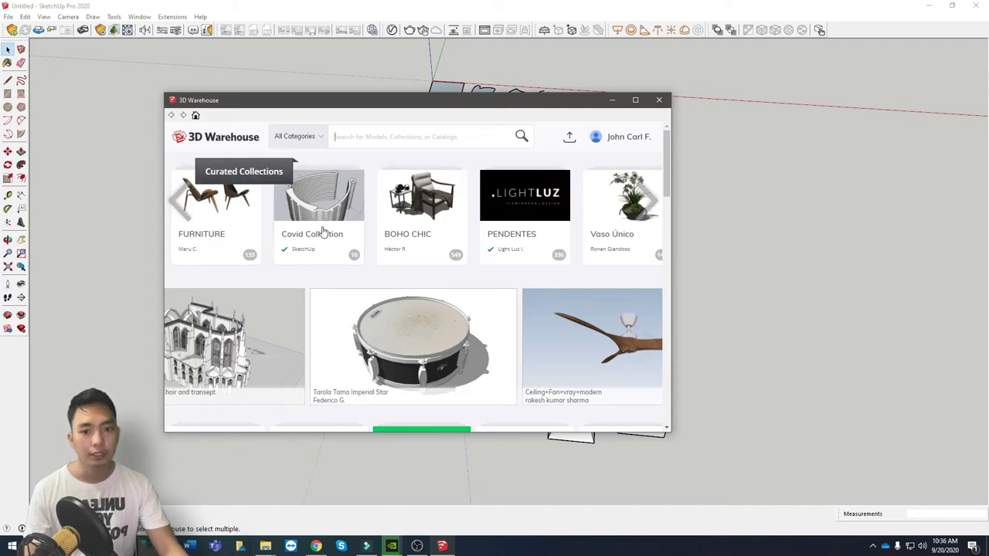
Step: Search 3D Warehouse for 'chair' and scroll through the model results
left_click(399, 136)
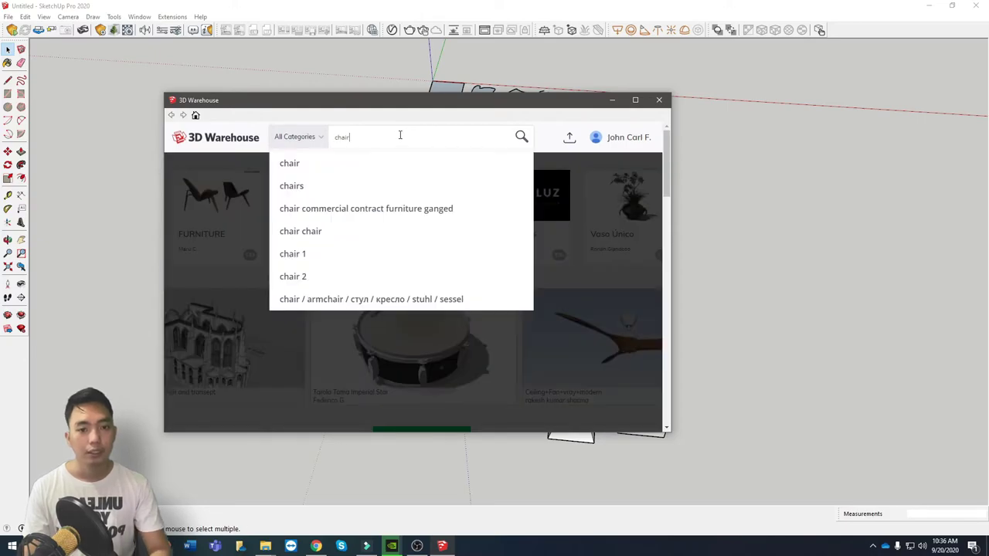
key("Return")
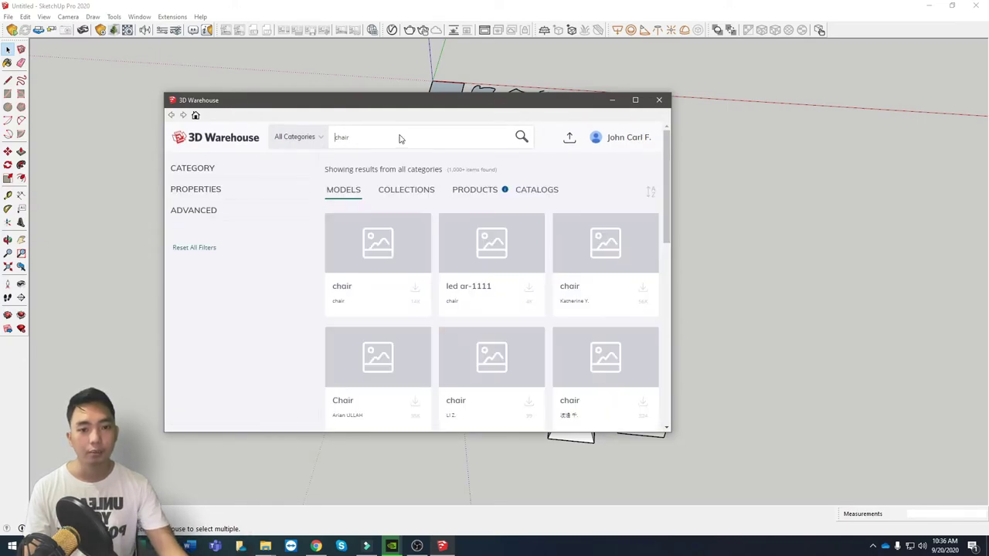
scroll(610, 329, "down", 5)
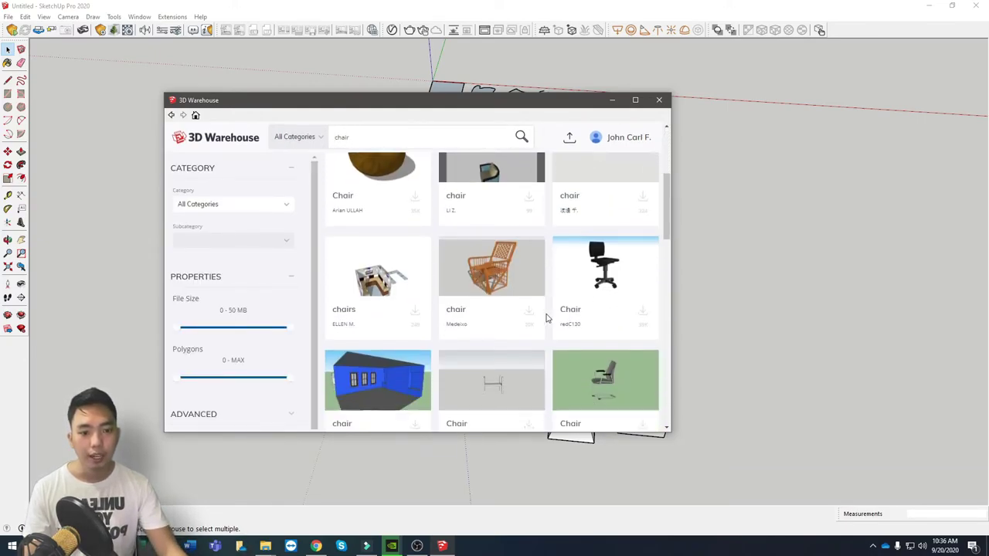
scroll(548, 313, "up", 5)
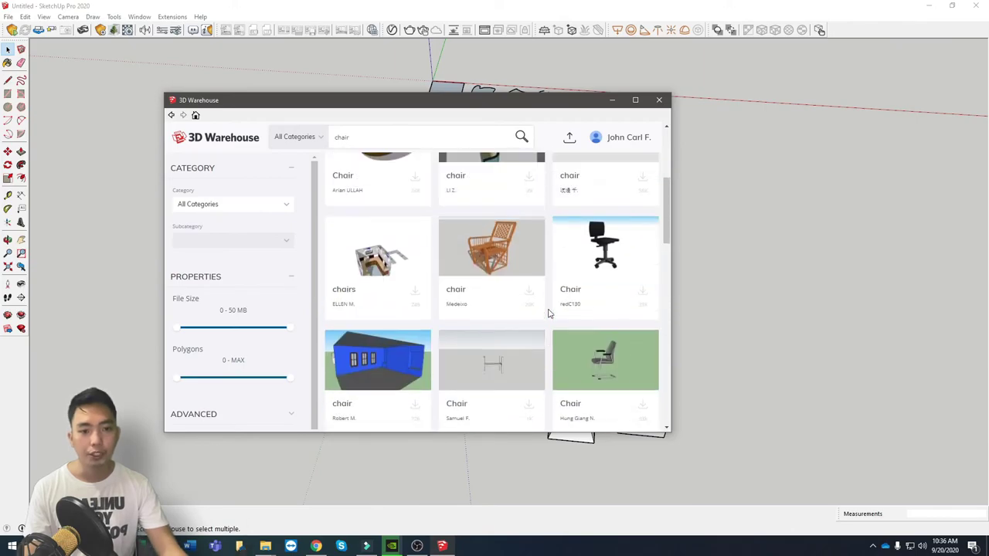
scroll(570, 375, "down", 4)
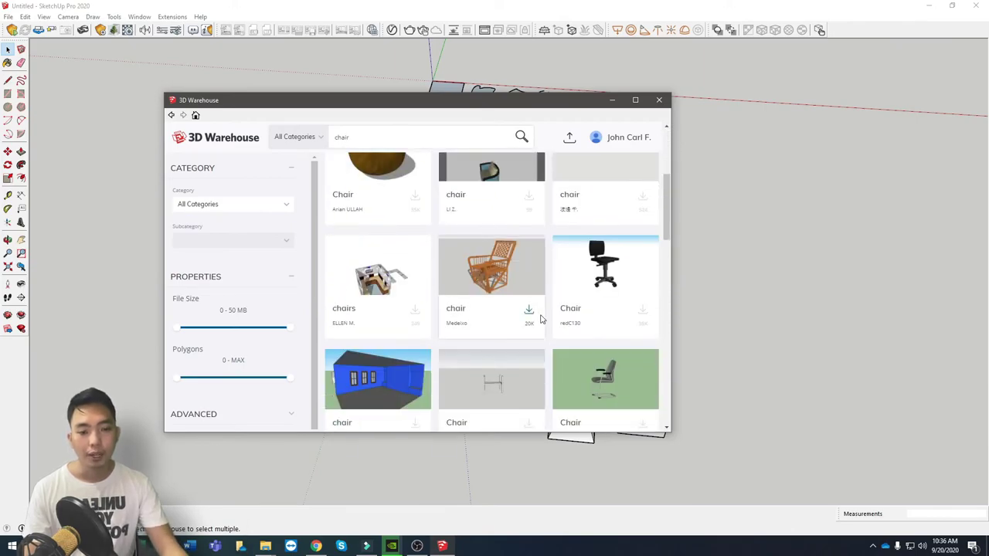
scroll(547, 324, "up", 2)
scroll(510, 293, "up", 3)
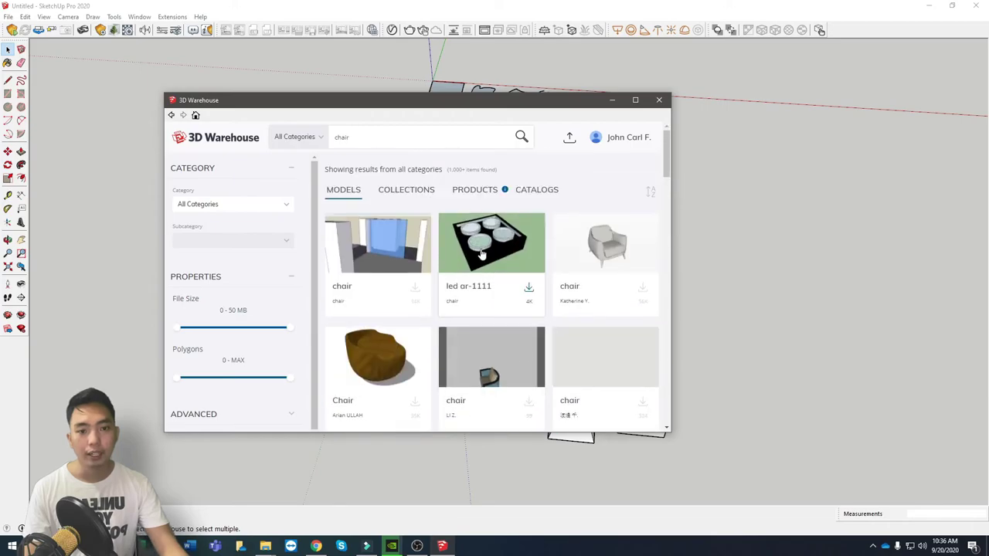
Step: Switch to Collections, open the 'chairs' collection and download Armchair SABA GEO
left_click(409, 190)
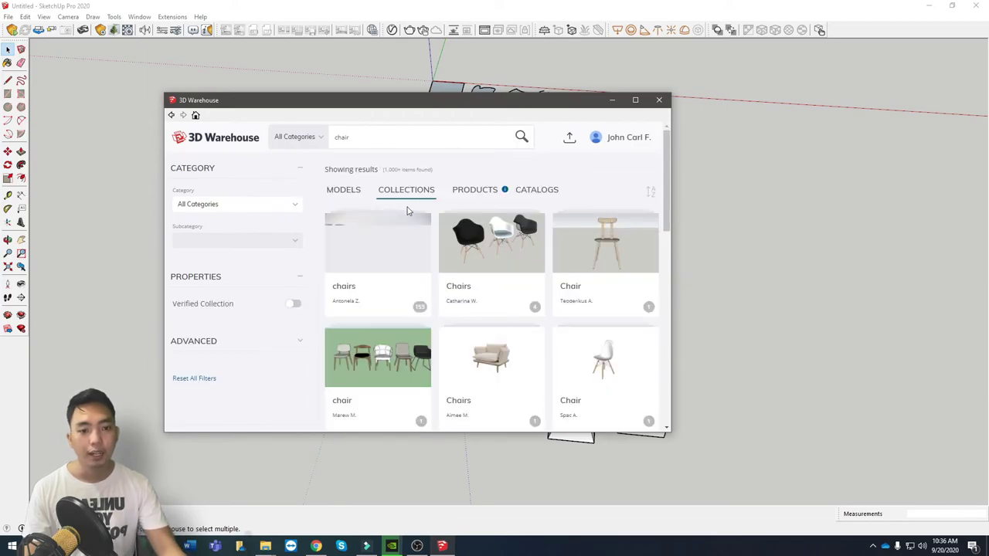
scroll(489, 282, "down", 2)
scroll(490, 292, "up", 2)
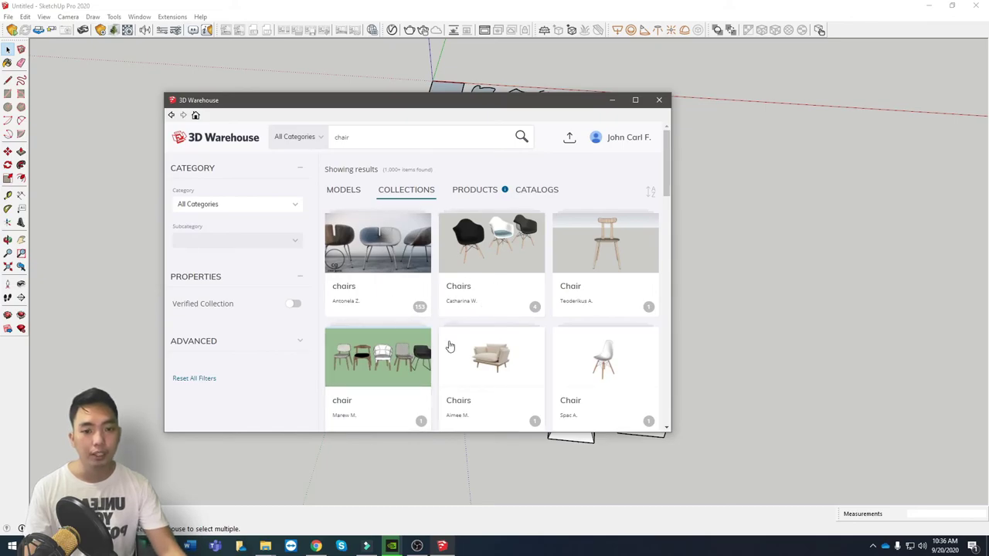
left_click(378, 289)
scroll(397, 276, "down", 5)
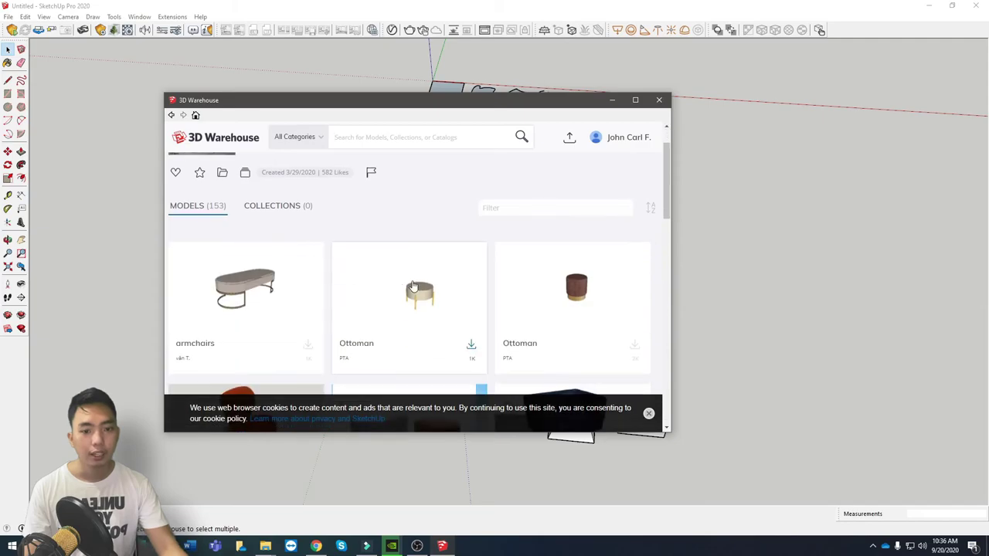
scroll(451, 289, "down", 4)
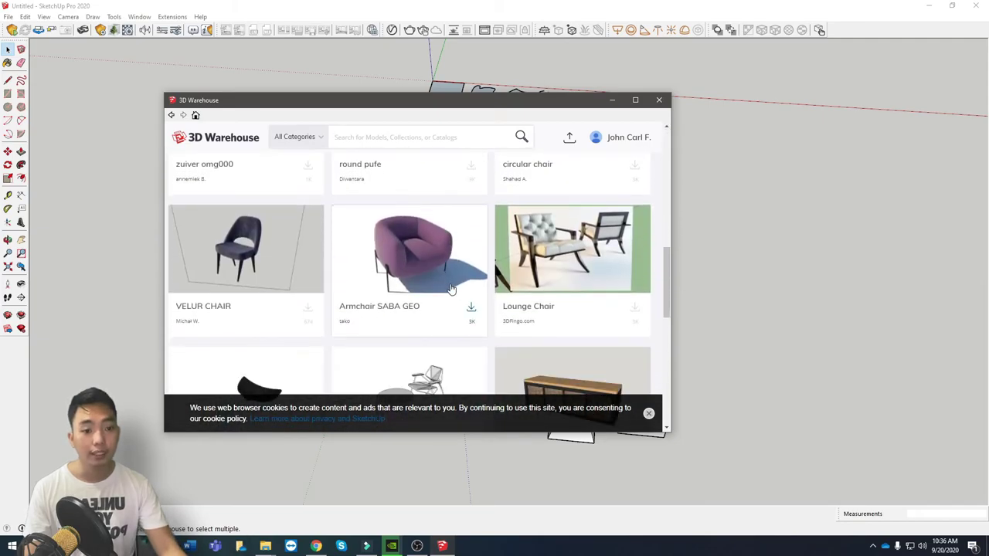
scroll(454, 290, "up", 2)
scroll(454, 290, "down", 1)
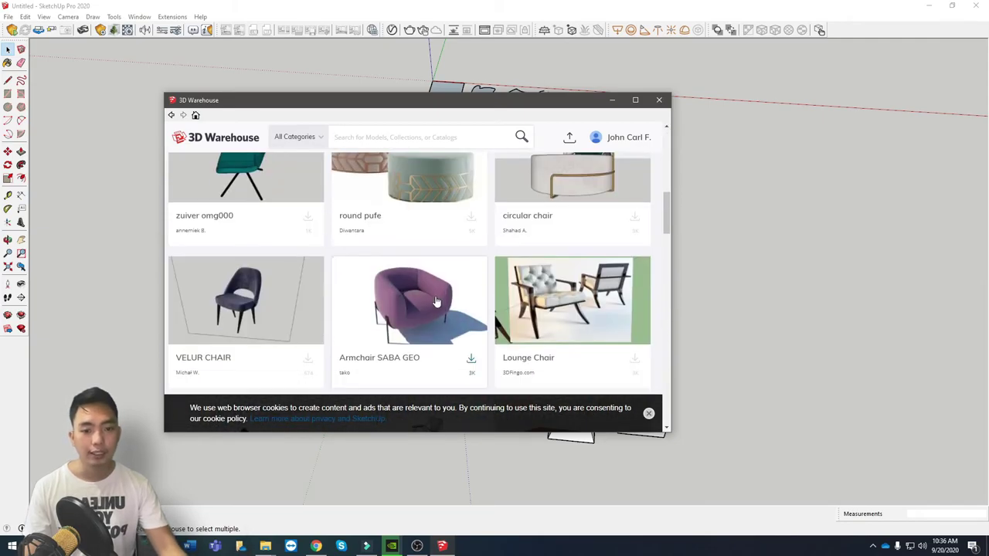
scroll(373, 323, "down", 1)
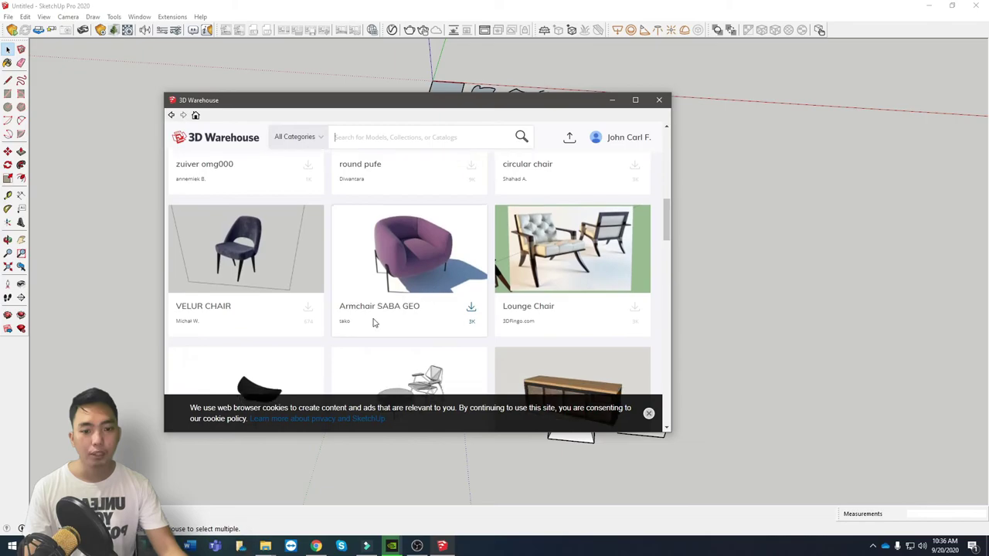
left_click(471, 310)
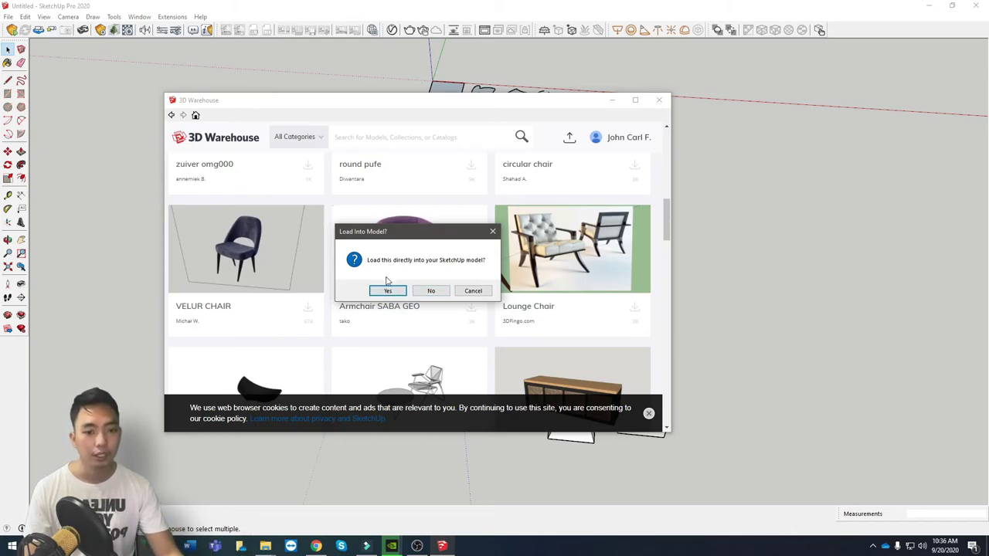
Step: Load Armchair SABA GEO into the model and place it beside the front-row blocks
left_click(388, 291)
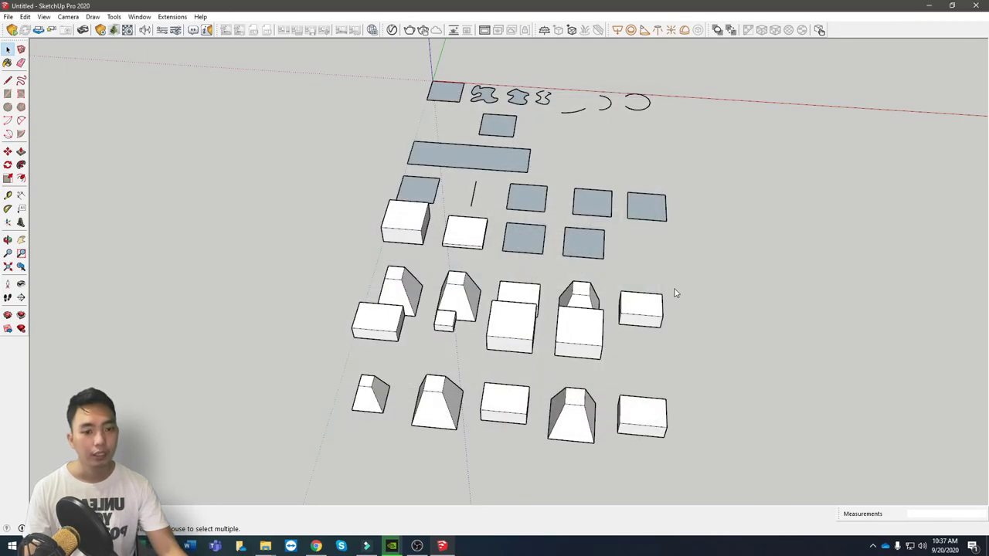
middle_click_drag(664, 279, 850, 315)
left_click(815, 344)
scroll(919, 185, "up", 5)
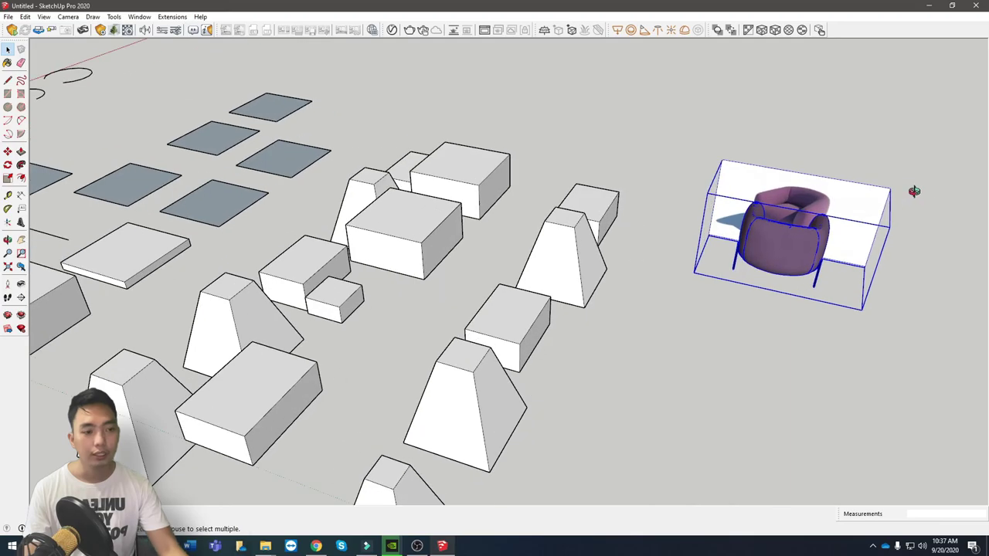
mouse_move(914, 190)
middle_mouse_down()
mouse_move(656, 247)
mouse_move(587, 278)
mouse_move(496, 298)
mouse_move(773, 342)
mouse_move(858, 267)
mouse_move(828, 298)
mouse_move(587, 397)
mouse_move(569, 335)
middle_mouse_up()
scroll(496, 297, "up", 3)
left_click(857, 263)
scroll(454, 276, "down", 2)
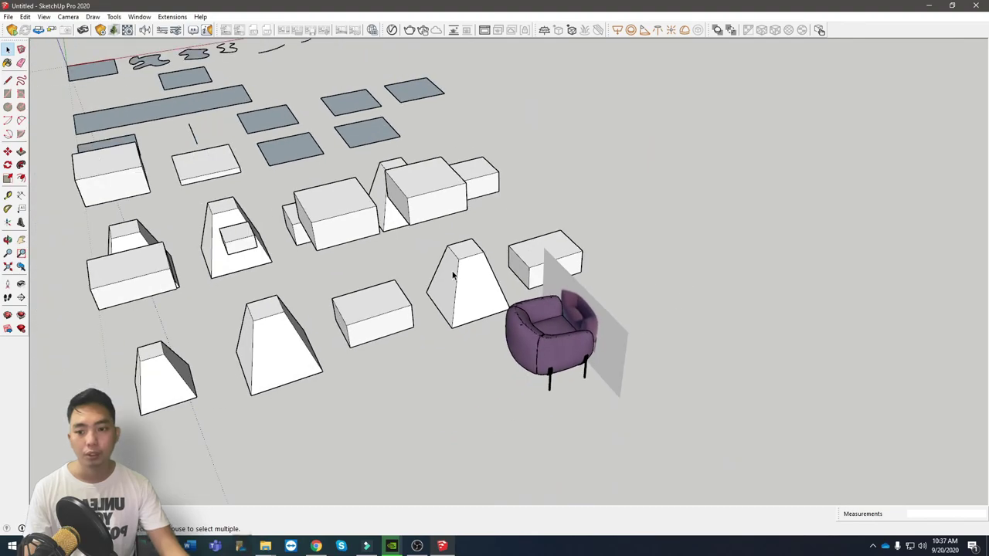
Step: Open Extension Warehouse, browse the featured extensions and open the TrueBend page
left_click(21, 317)
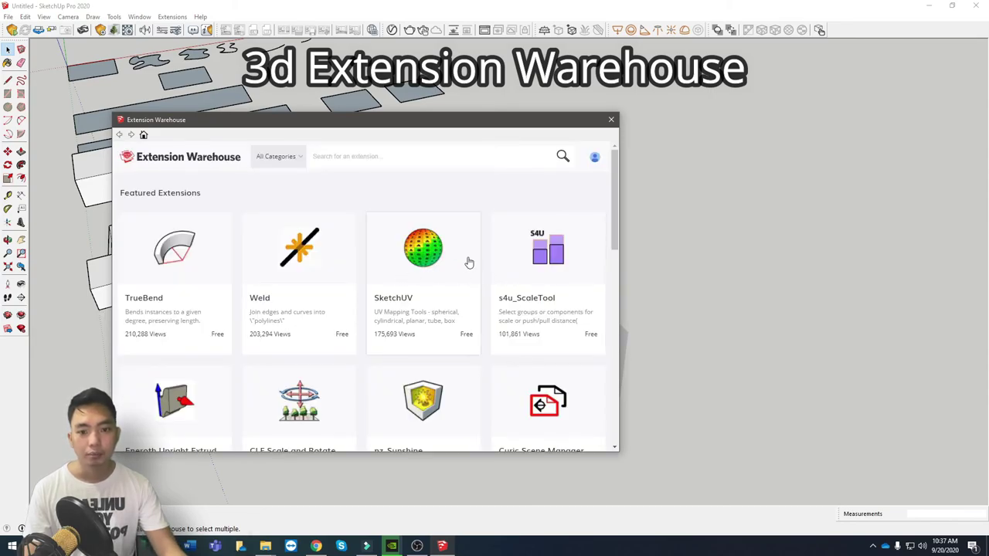
scroll(464, 279, "down", 5)
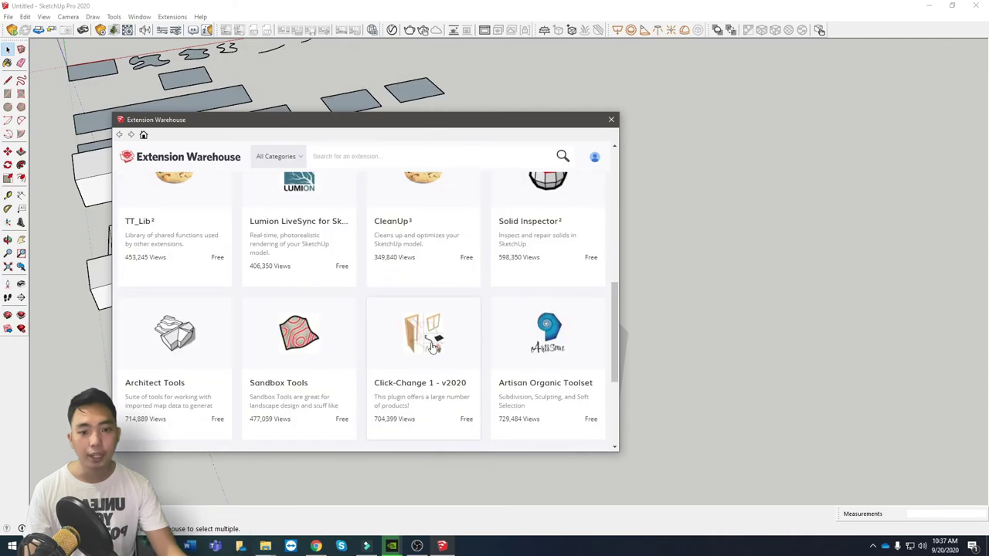
scroll(441, 337, "up", 3)
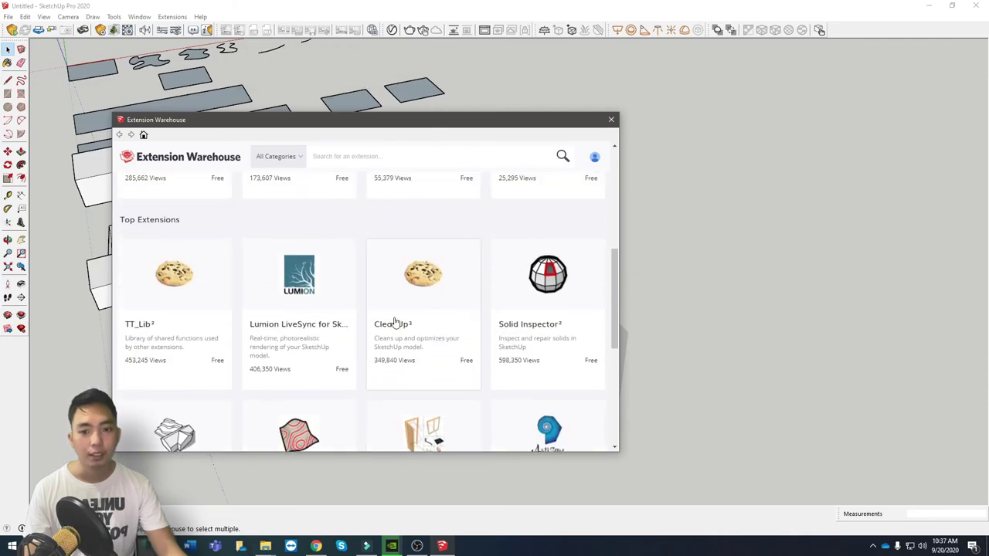
scroll(296, 333, "up", 2)
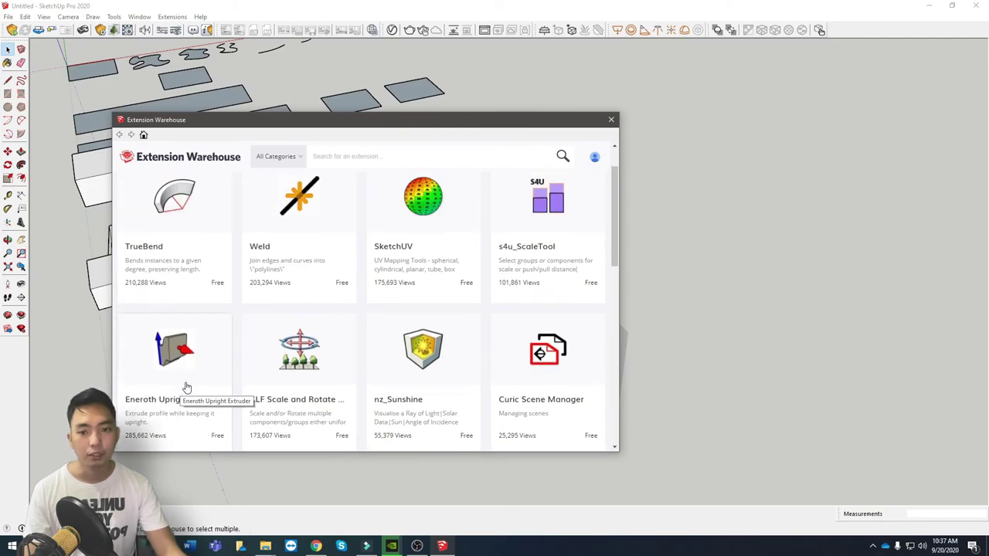
scroll(185, 333, "up", 1)
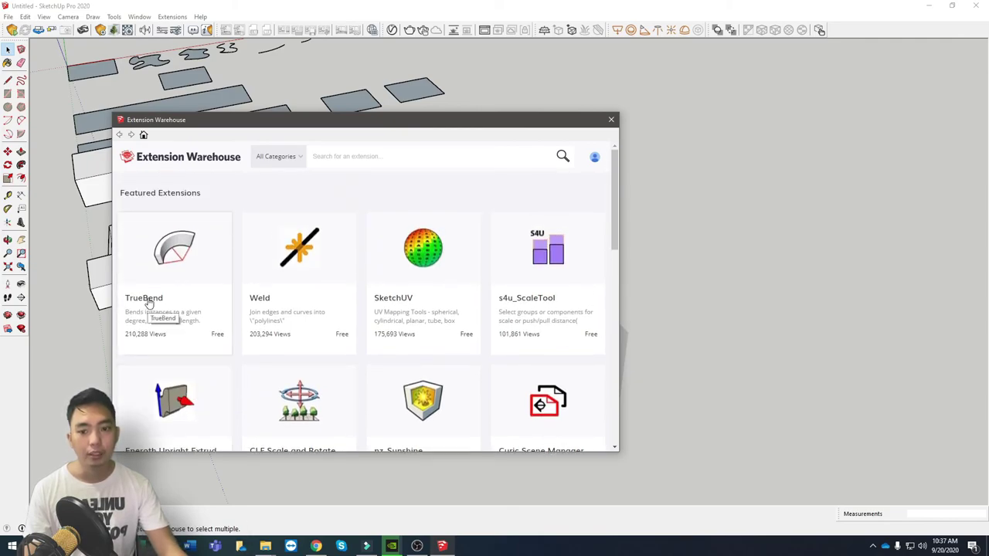
left_click(153, 305)
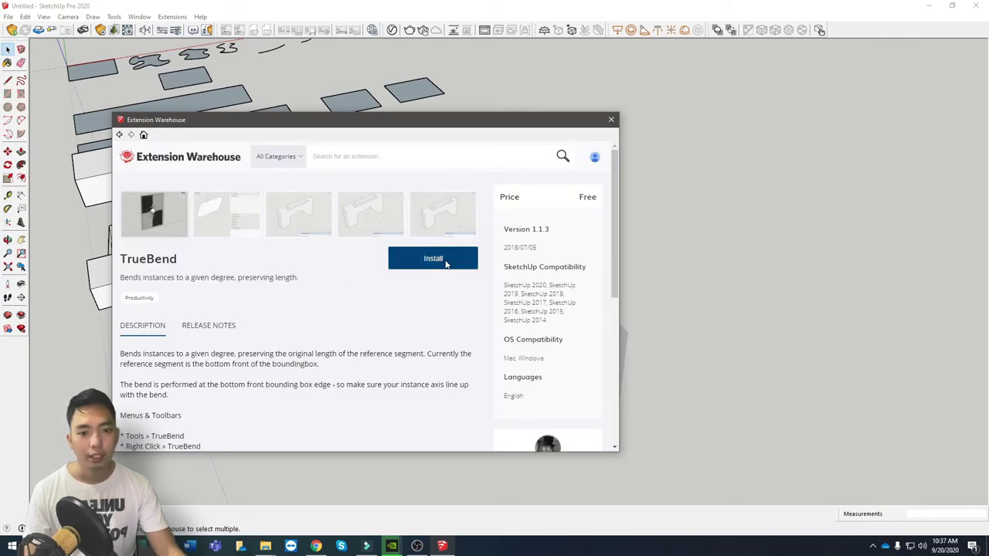
scroll(425, 278, "down", 6)
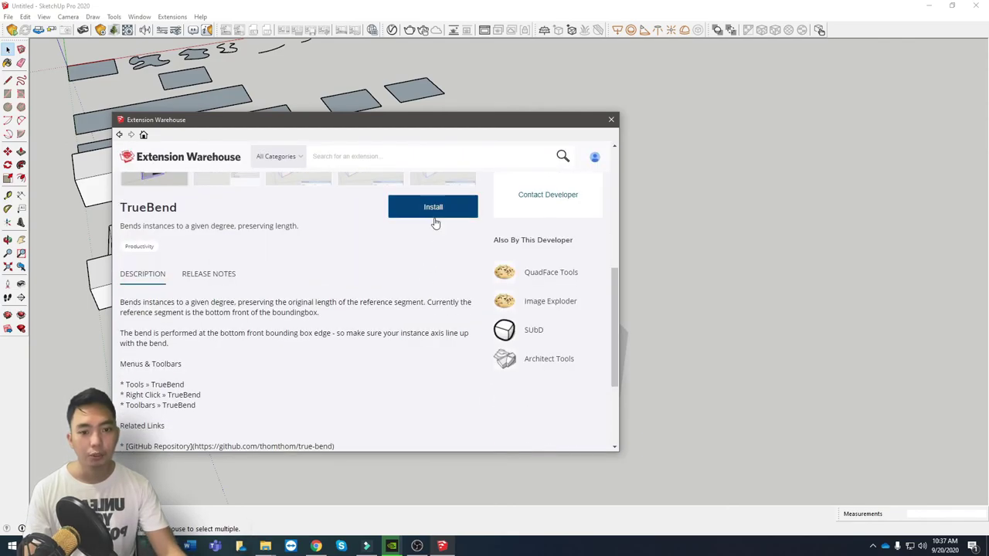
scroll(435, 222, "up", 1)
Step: Install TrueBend, allowing the permission prompt and confirming the success message
left_click(435, 257)
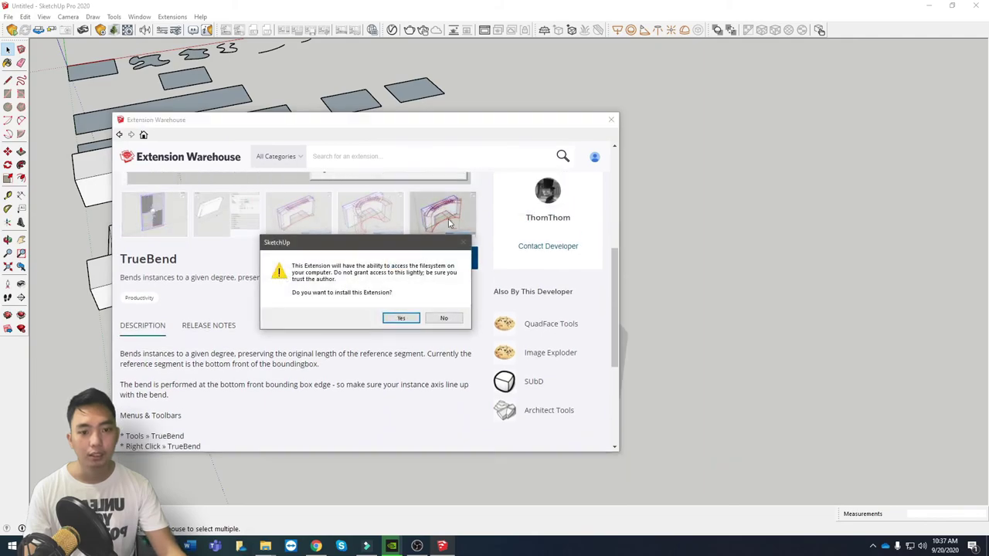
left_click(401, 319)
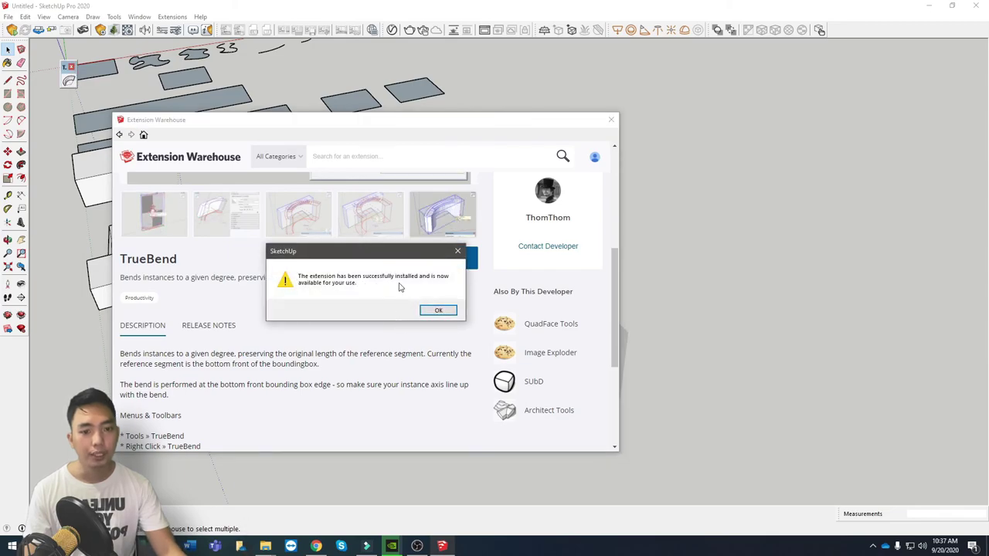
left_click(437, 311)
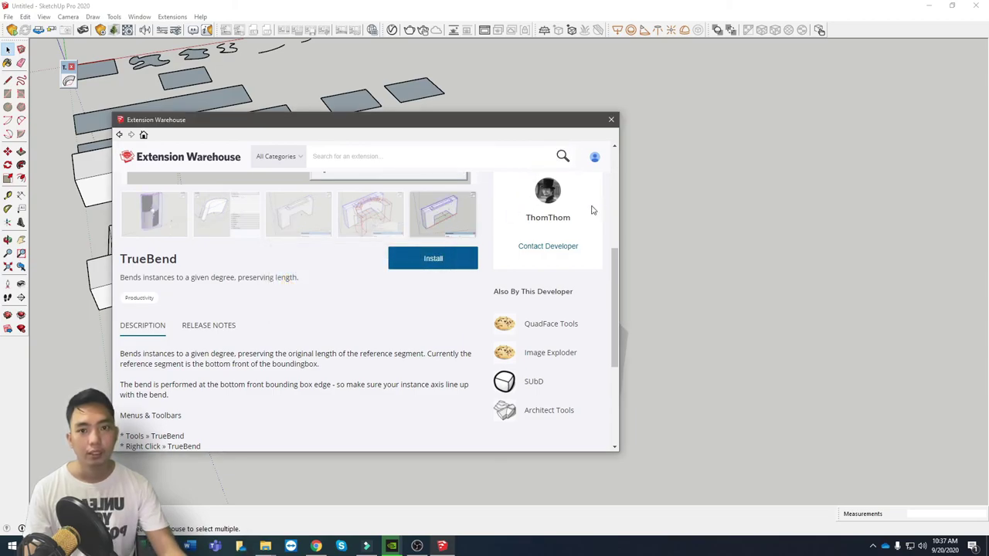
scroll(576, 240, "down", 1)
Step: Close the store and dock the floating TrueBend toolbar at the end of the top toolbar row
left_click(610, 123)
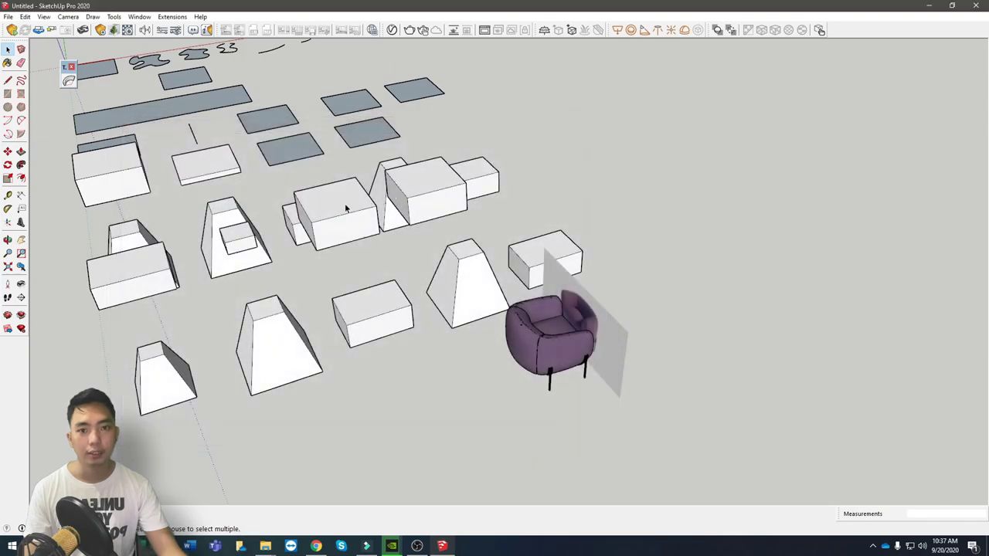
left_click_drag(67, 67, 631, 118)
left_click(631, 133)
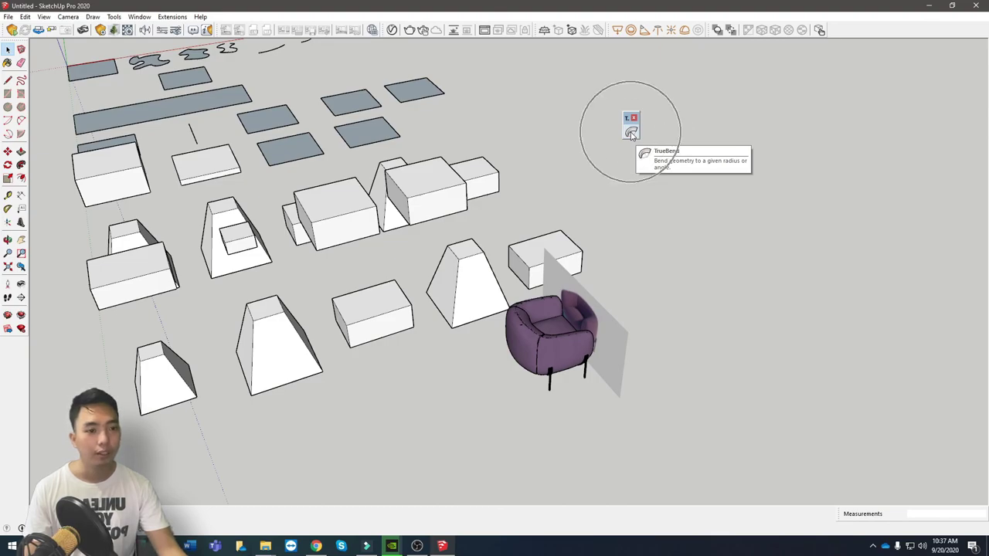
left_click(631, 133)
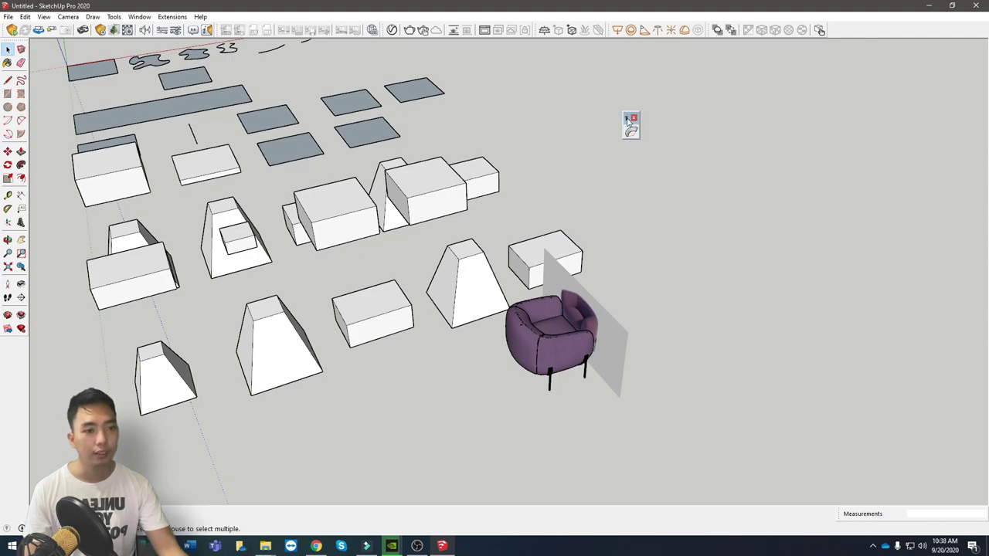
left_click_drag(628, 119, 838, 31)
middle_click_drag(773, 193, 700, 371)
scroll(700, 371, "up", 3)
scroll(699, 371, "down", 2)
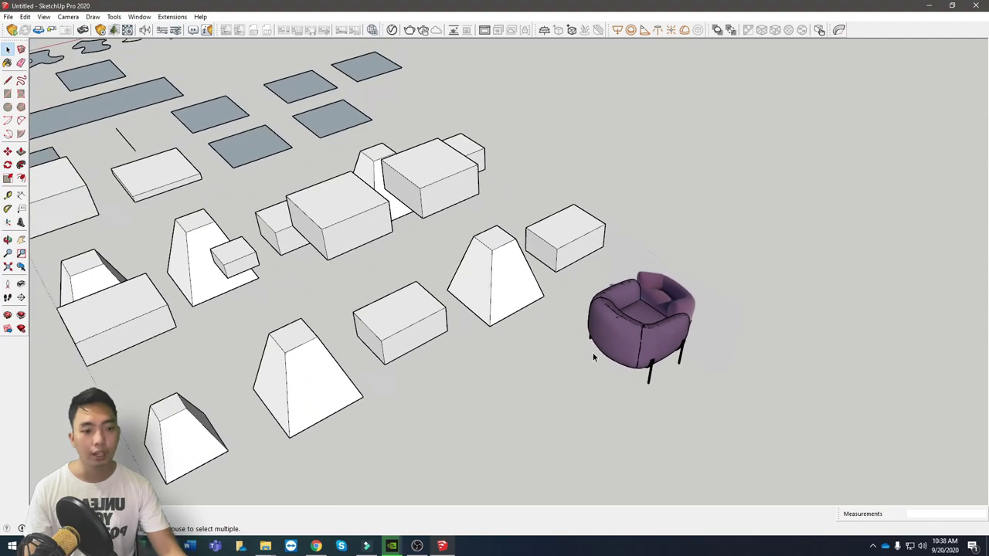
middle_click_drag(801, 130, 807, 269)
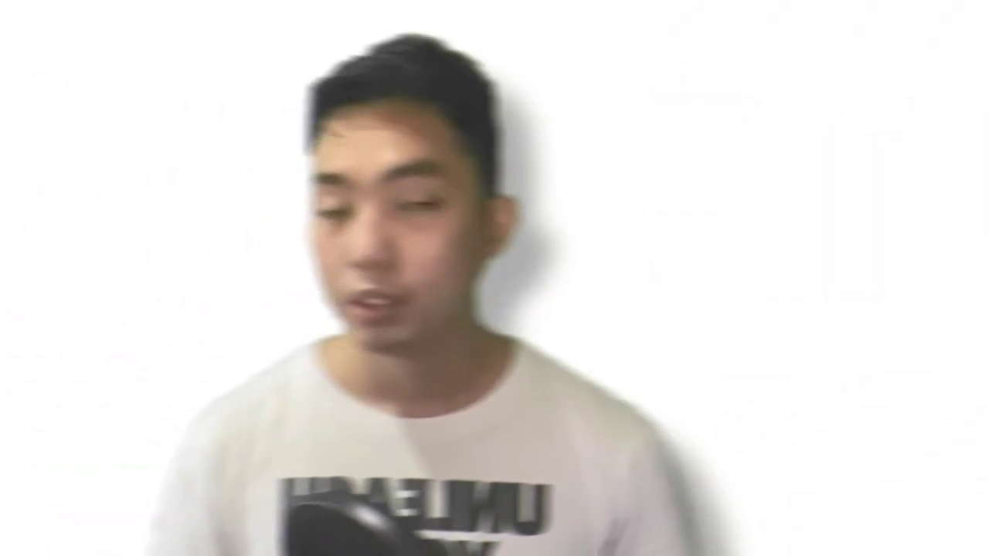